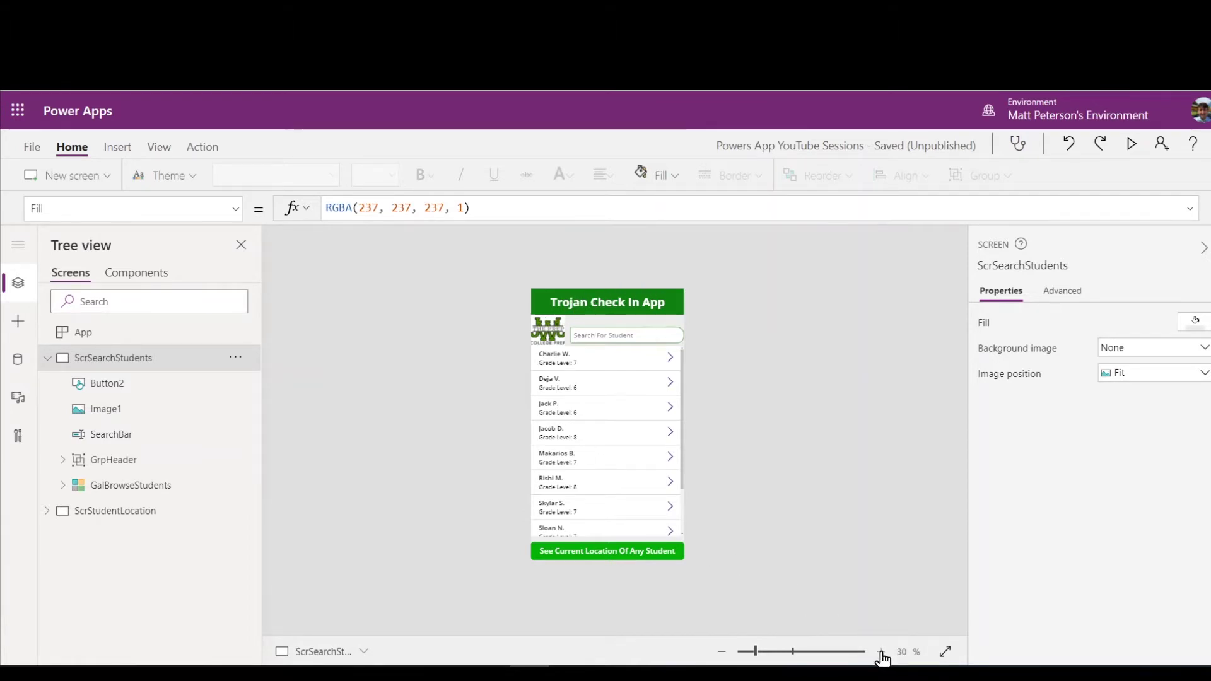
# Duplicate the ScrSearchStudents screen and collapse the copy in the tree view
pyautogui.click(881, 651)
pyautogui.click(882, 652)
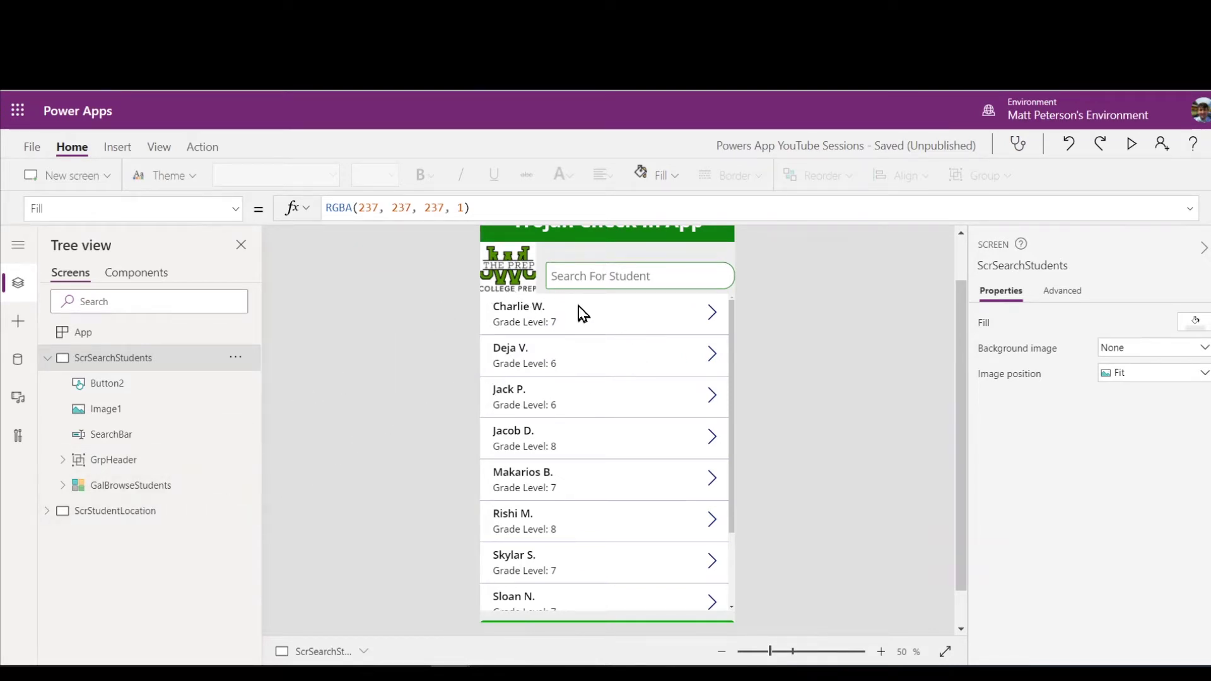
pyautogui.click(138, 512)
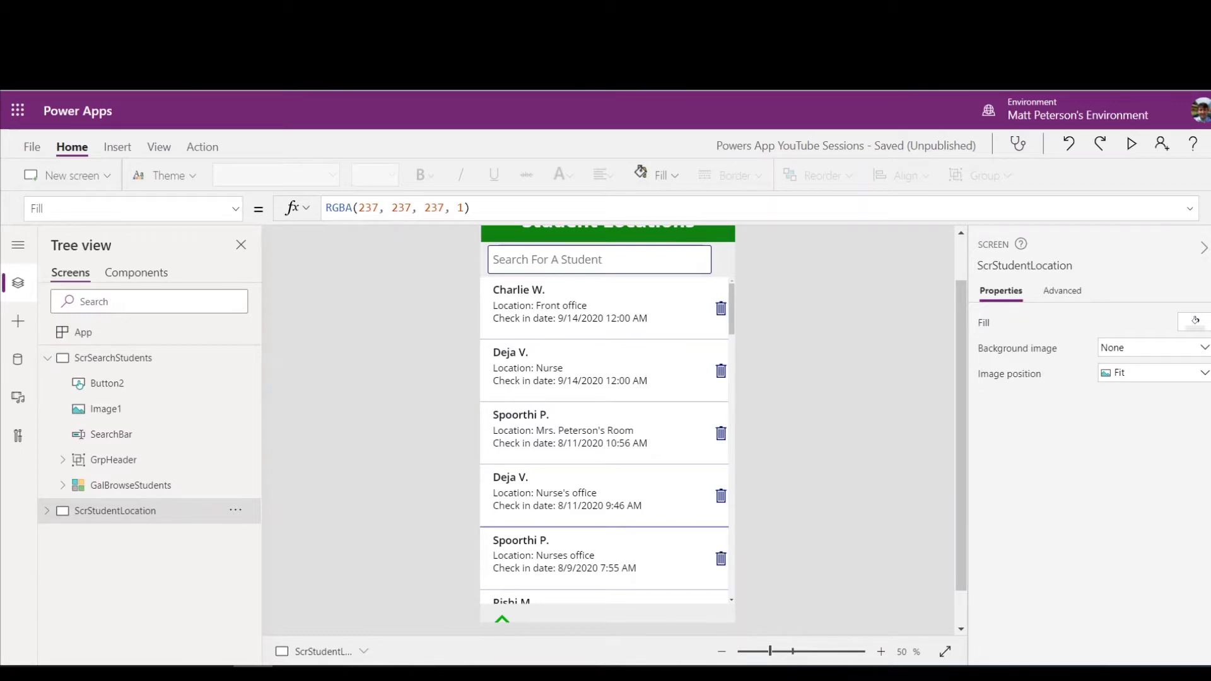
pyautogui.click(48, 361)
pyautogui.click(147, 364)
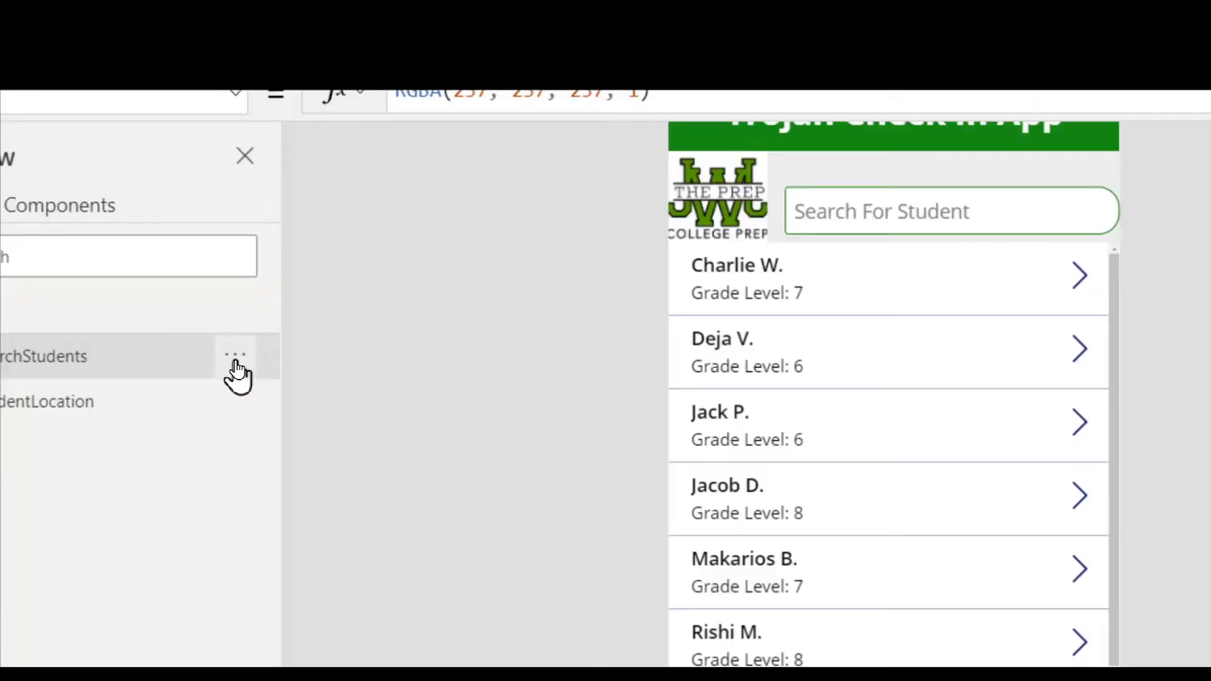
pyautogui.click(249, 373)
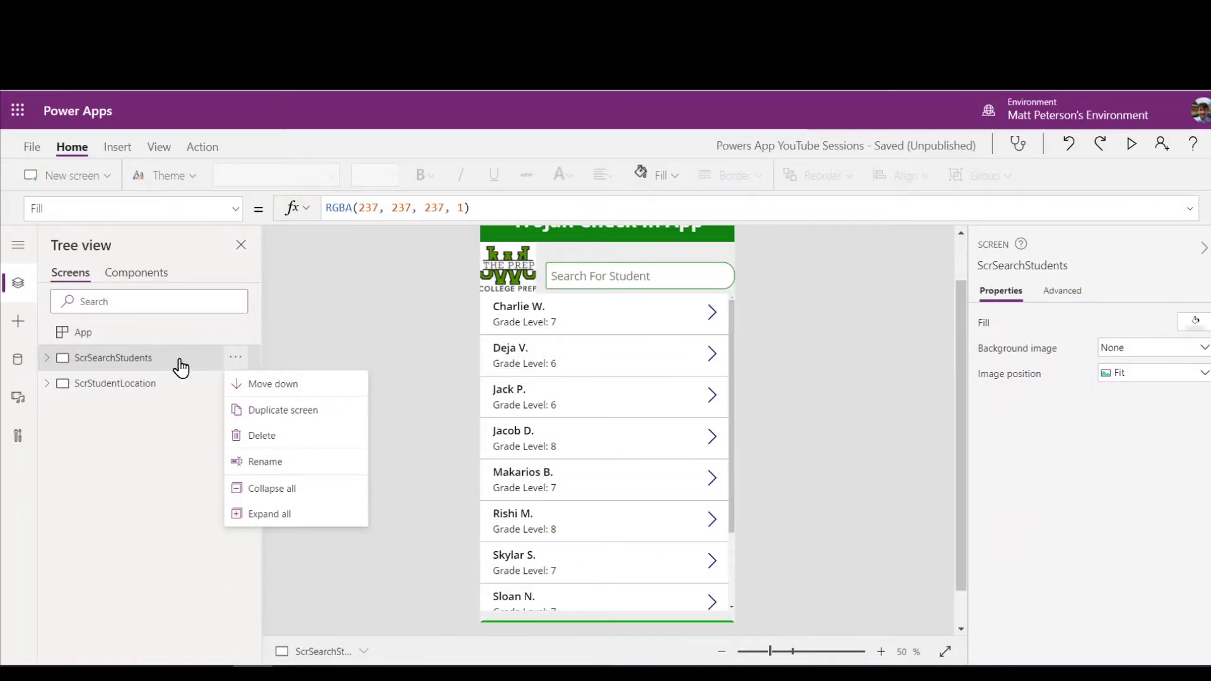
pyautogui.click(289, 411)
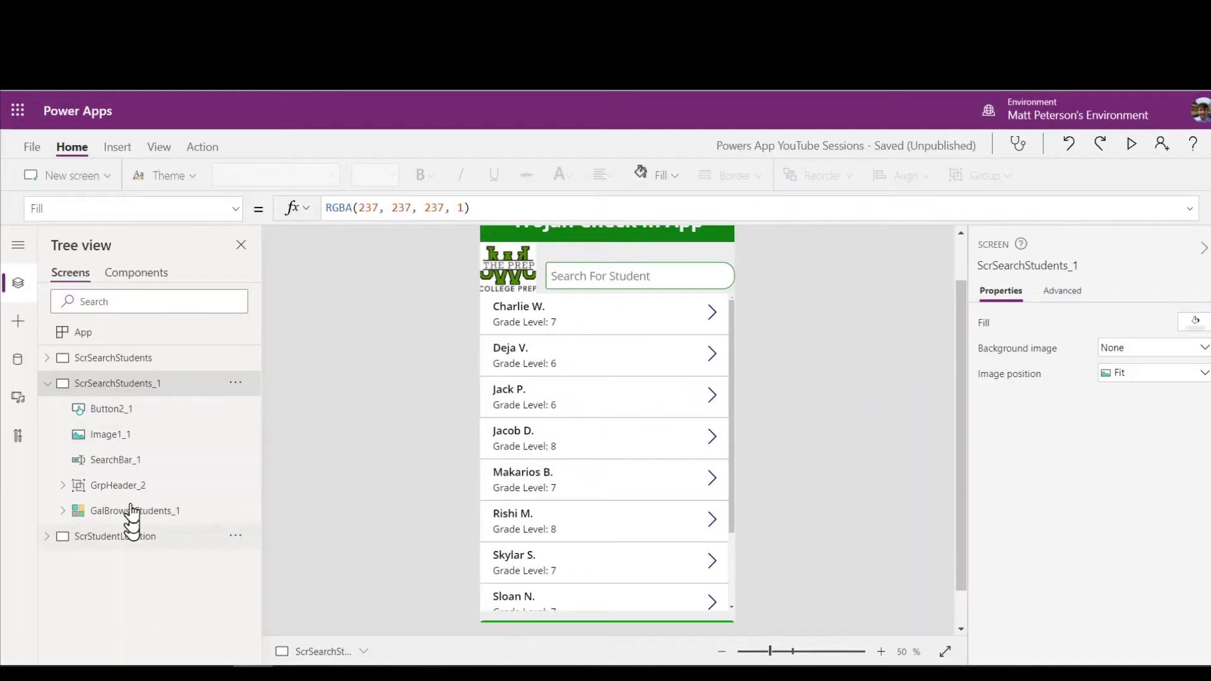
pyautogui.click(47, 384)
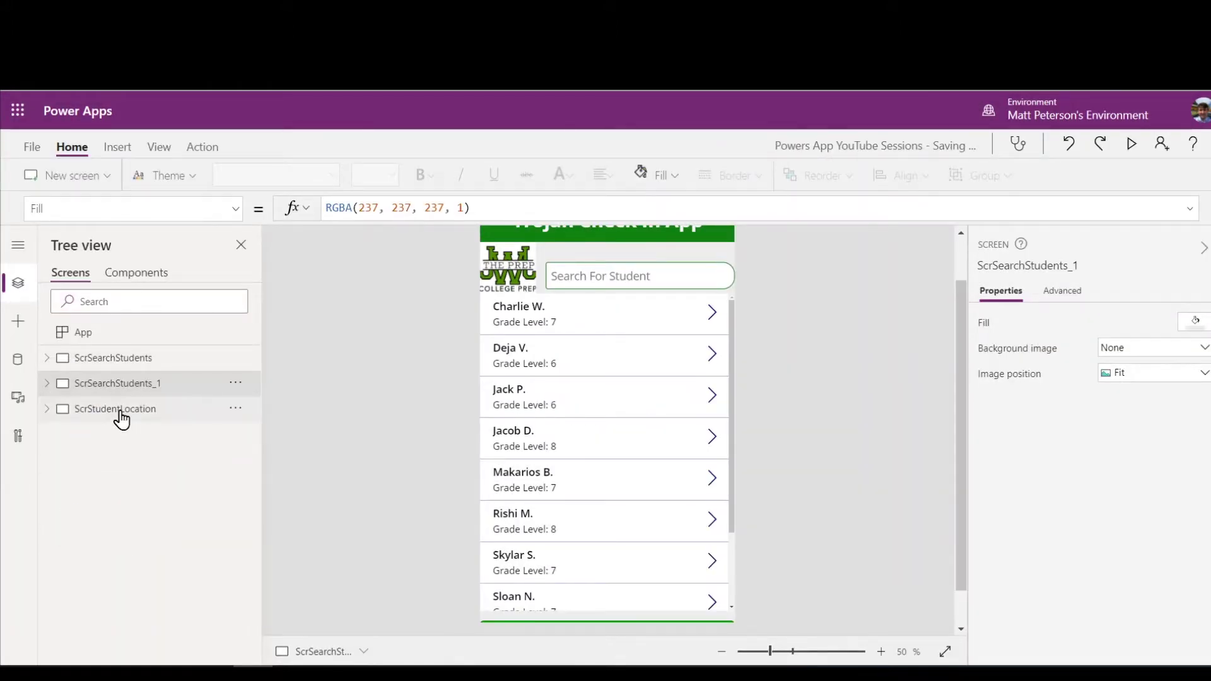
# Move the duplicated screen ScrSearchStudents_1 down below ScrStudentLocation in the screen order
pyautogui.click(120, 414)
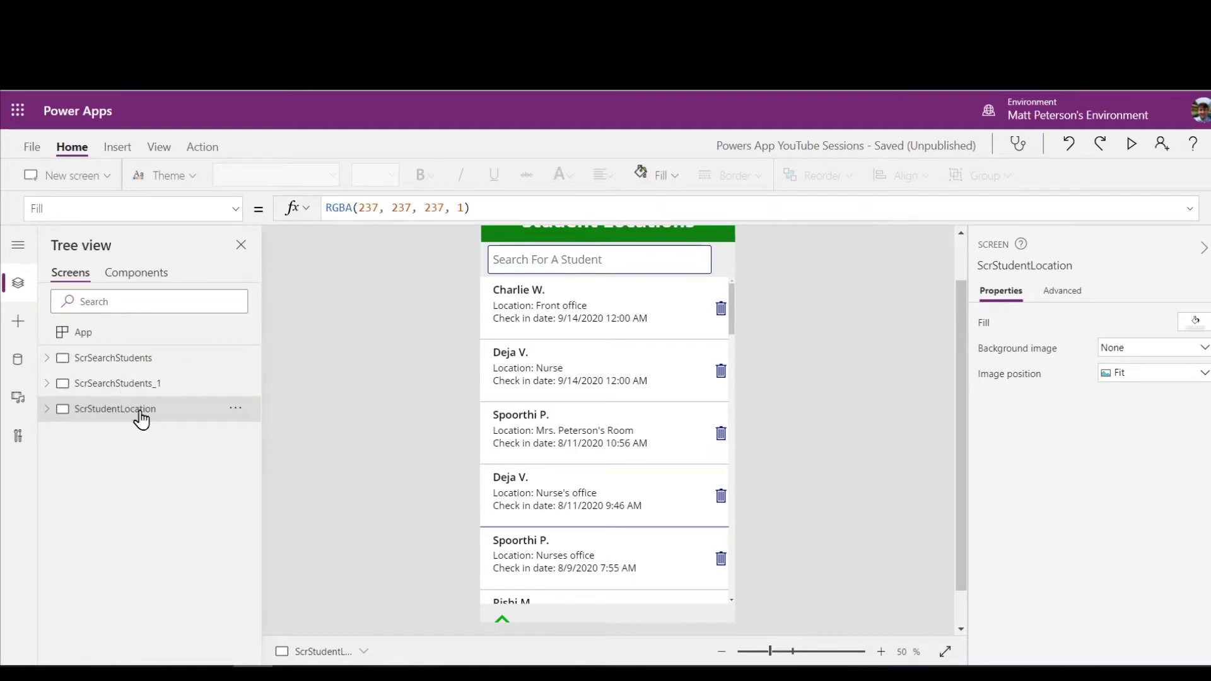
pyautogui.click(130, 361)
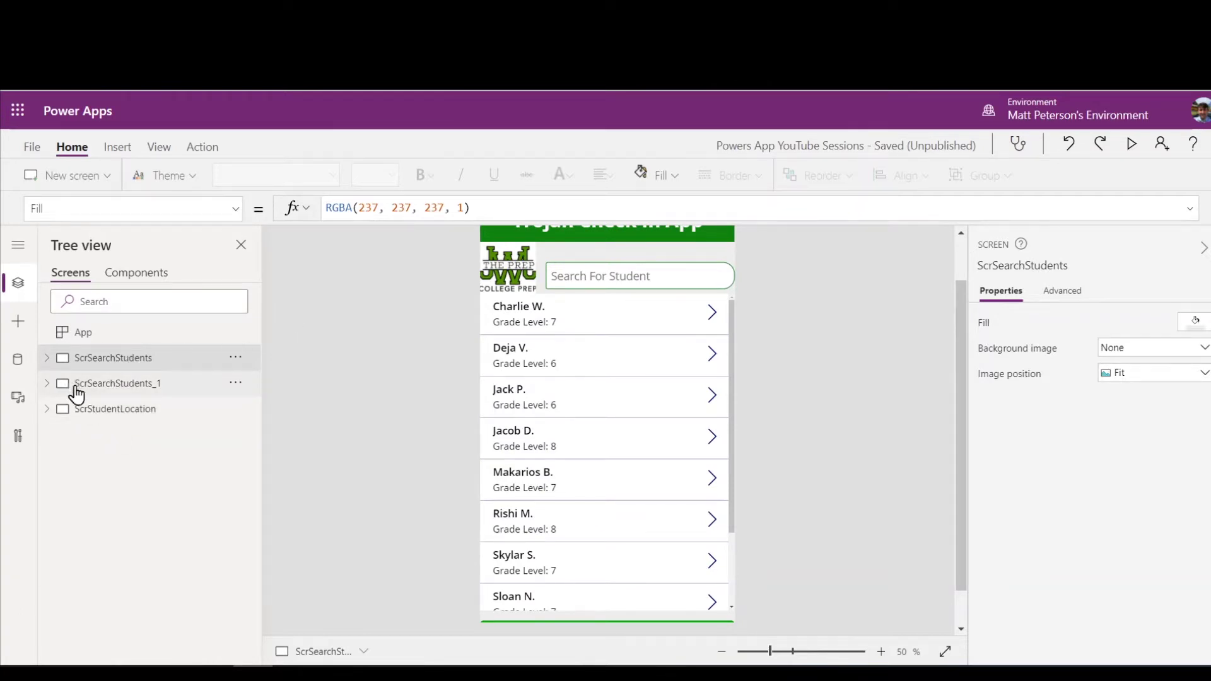
pyautogui.click(236, 384)
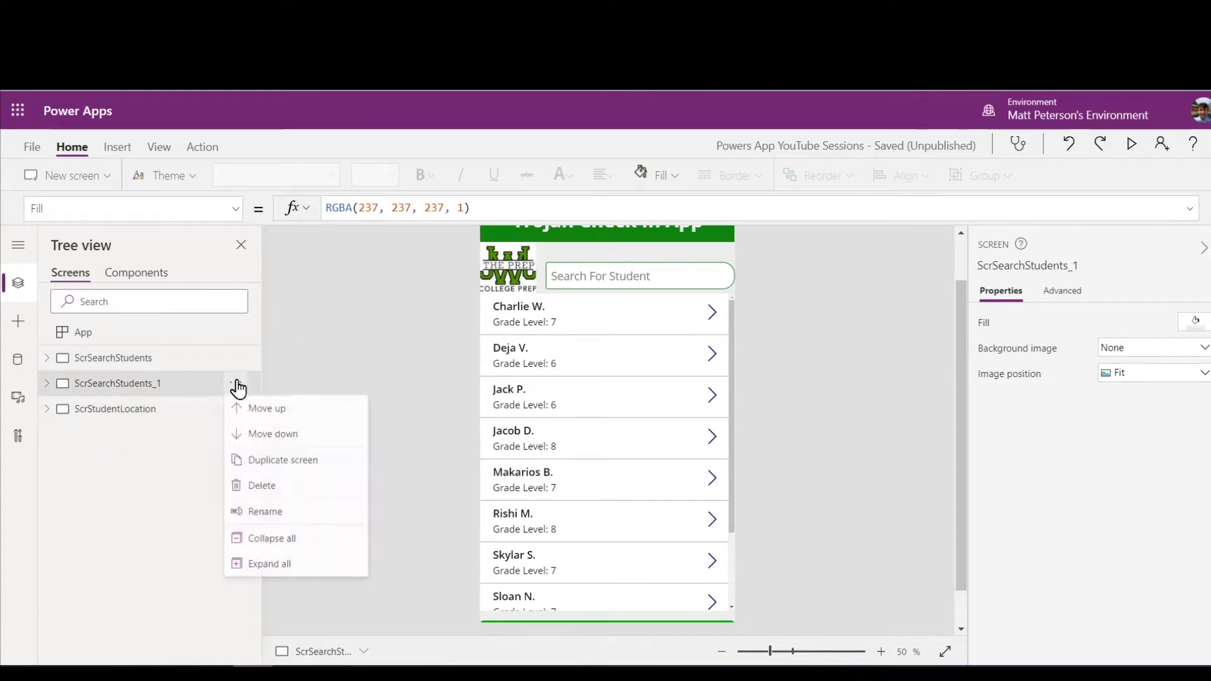
pyautogui.click(270, 436)
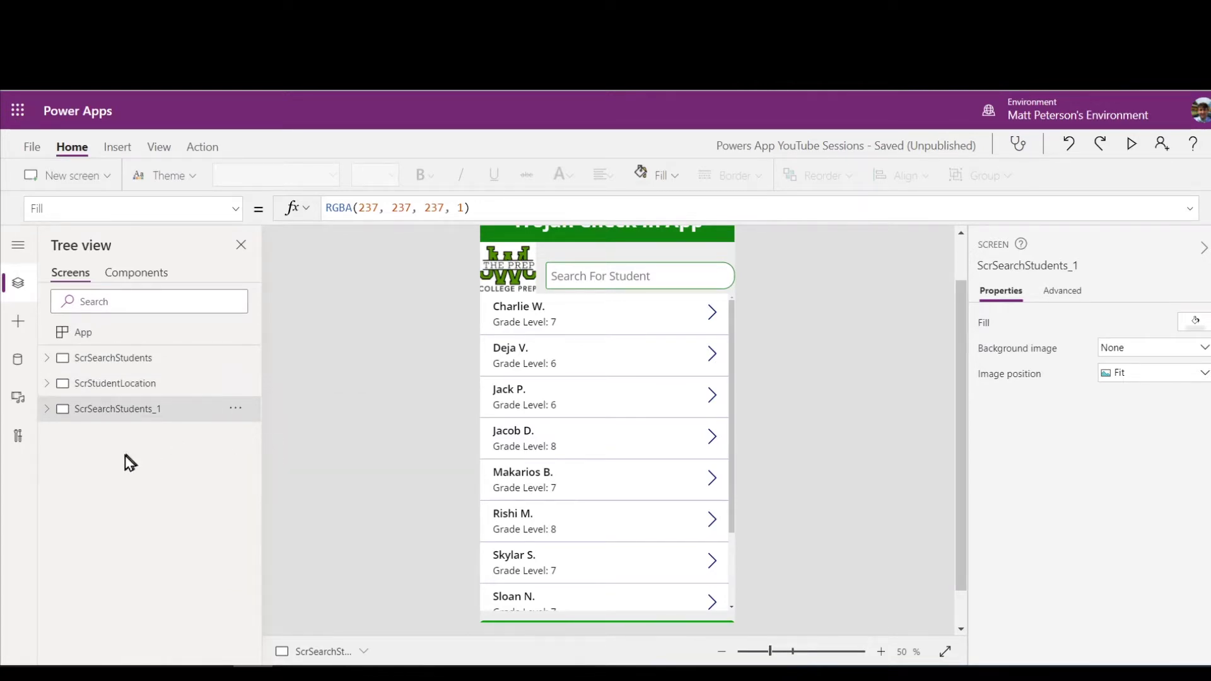
# Rename the duplicated screen ScrSearchStudents_1 as ScrMakeRecord
pyautogui.click(96, 365)
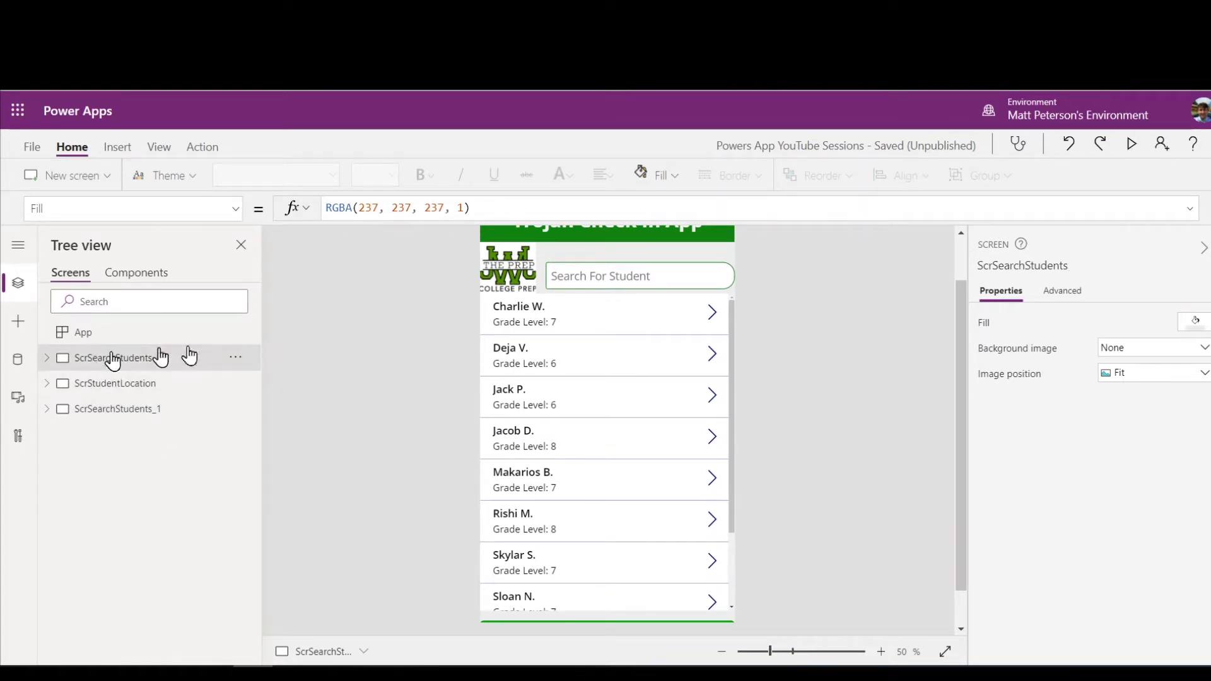
pyautogui.click(101, 392)
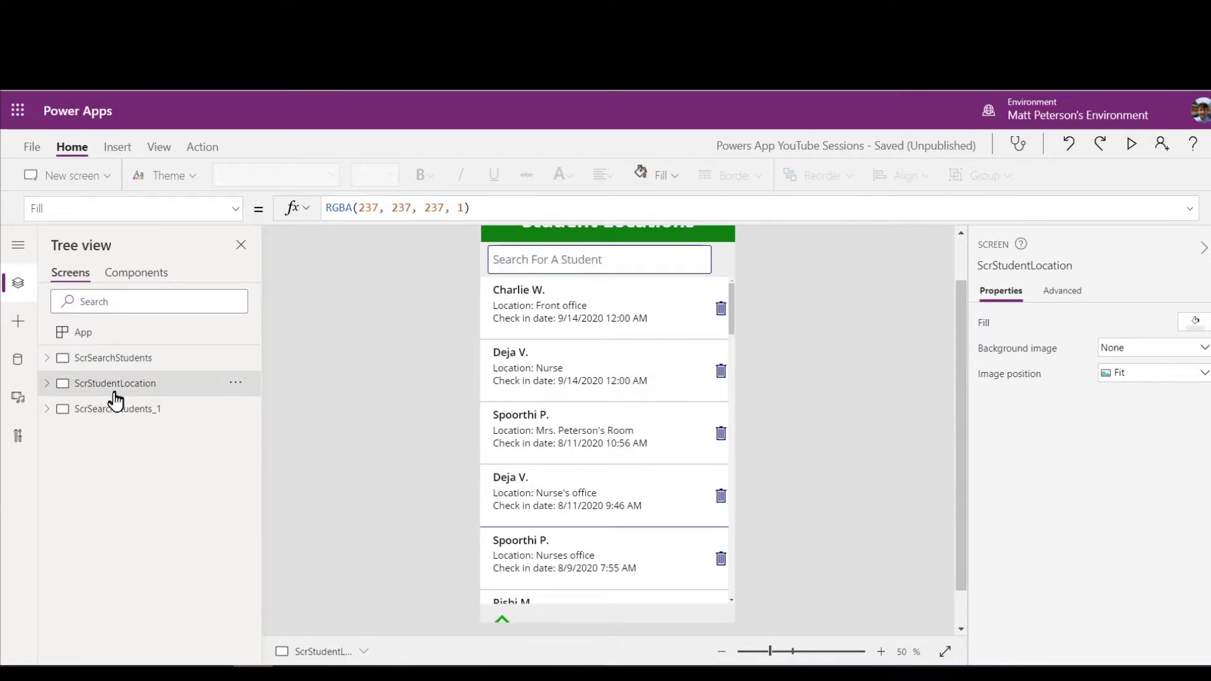
pyautogui.click(108, 410)
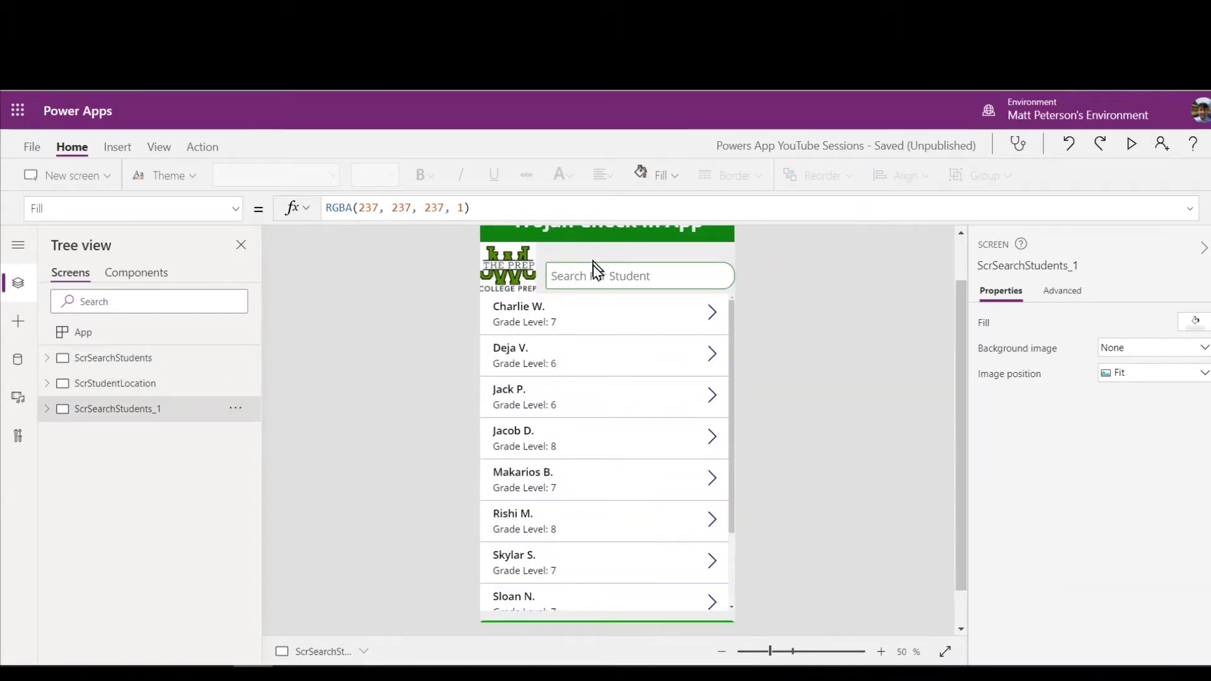
pyautogui.doubleClick(118, 410)
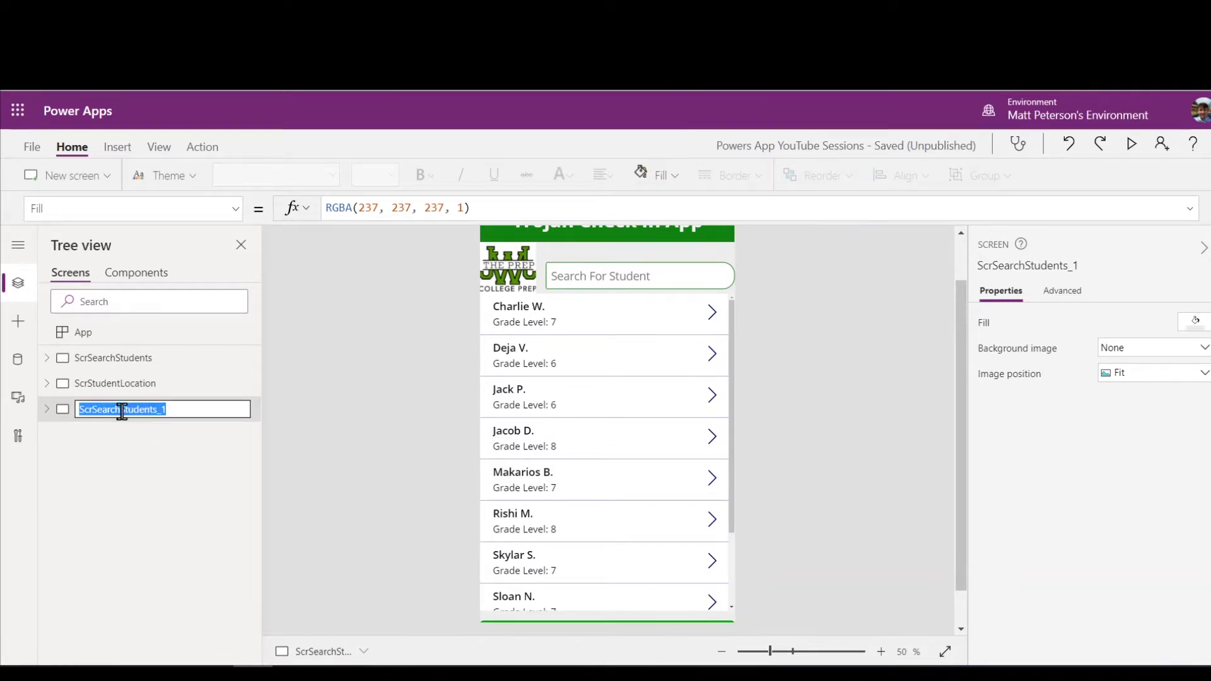
pyautogui.write('ScrMakeRecord')
pyautogui.press('Return')
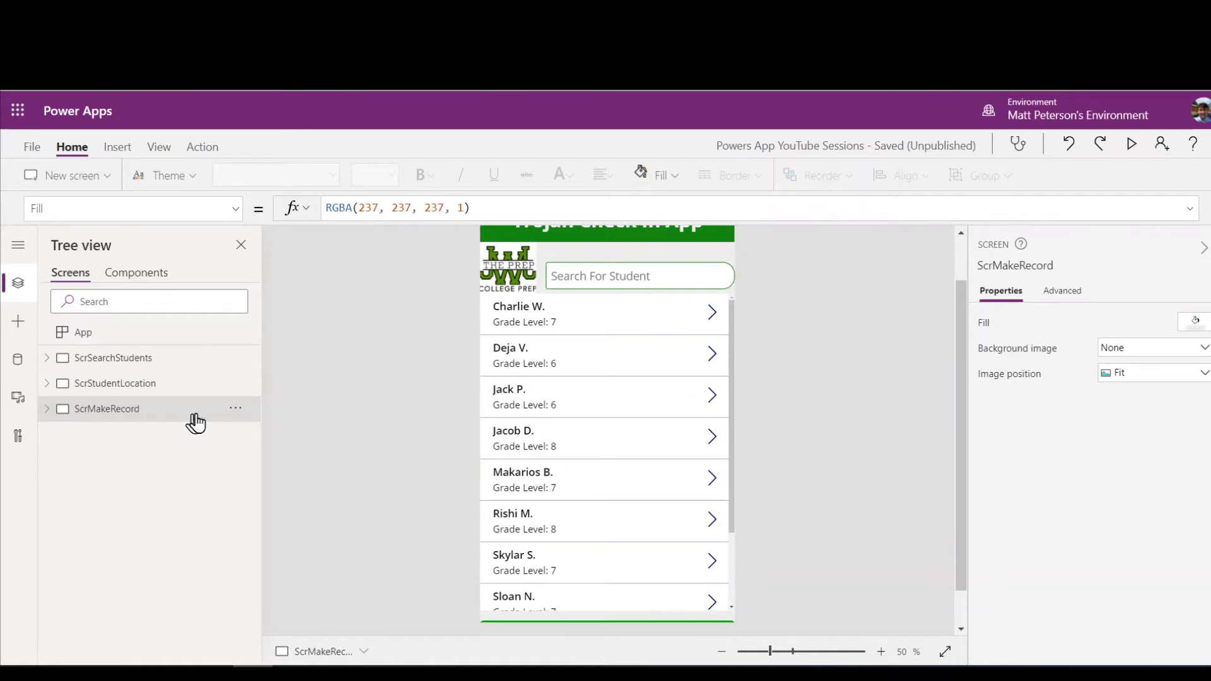
# Delete the "See Current Location Of Any Student" button from the ScrMakeRecord screen
pyautogui.click(722, 653)
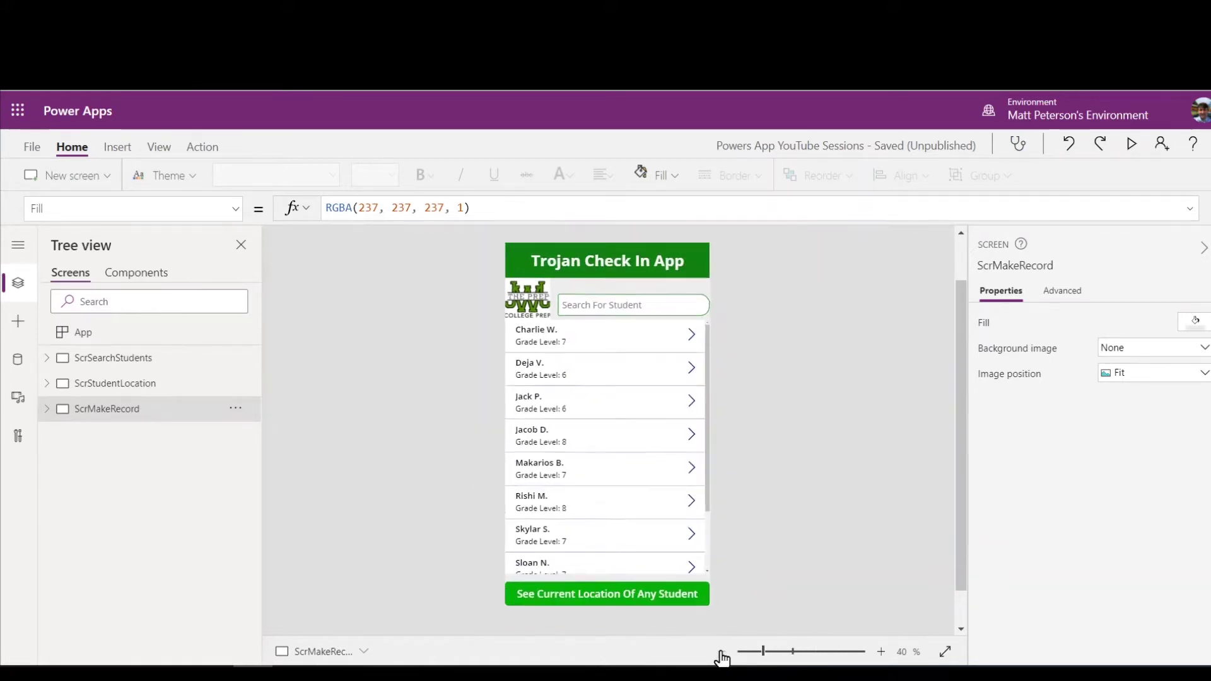
pyautogui.click(47, 410)
pyautogui.click(108, 439)
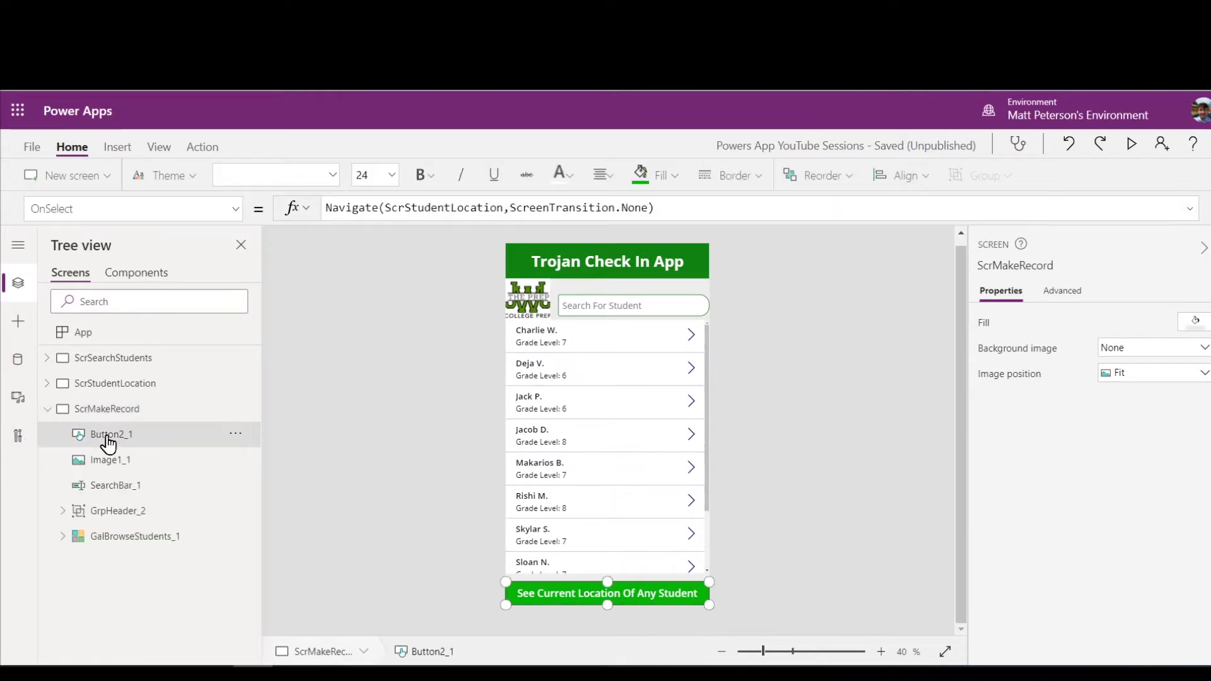
pyautogui.click(236, 434)
pyautogui.click(265, 491)
pyautogui.press('Delete')
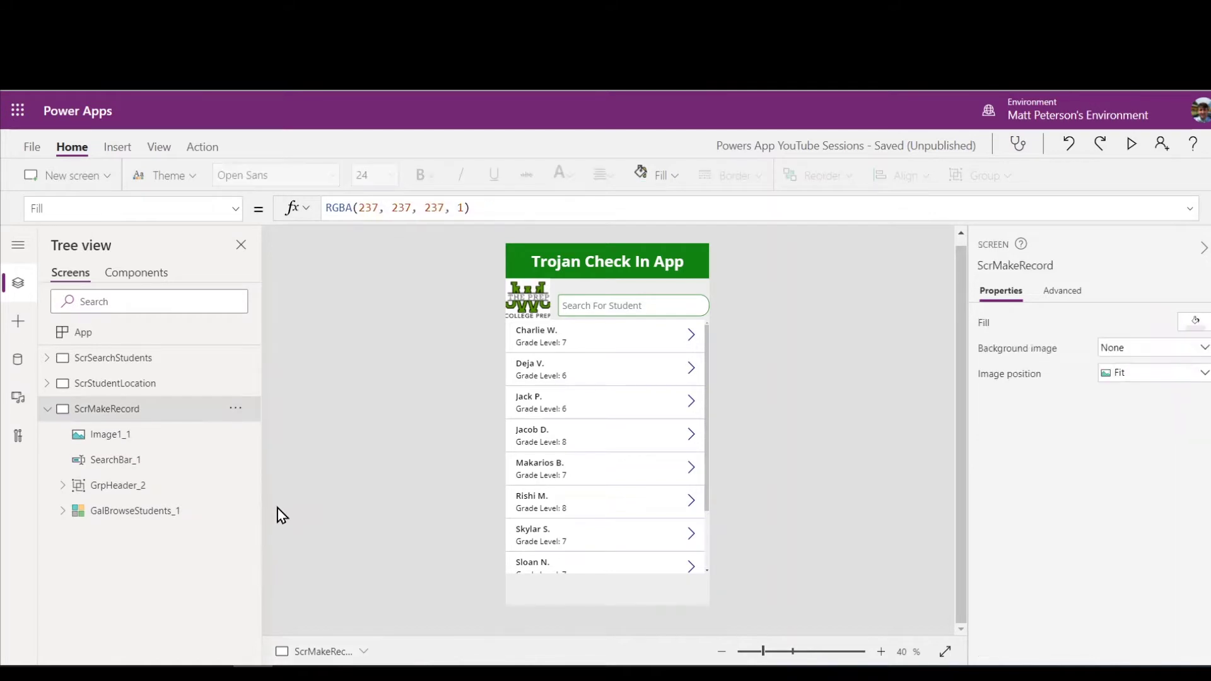
# Delete the student search bar from the ScrMakeRecord screen
pyautogui.click(109, 438)
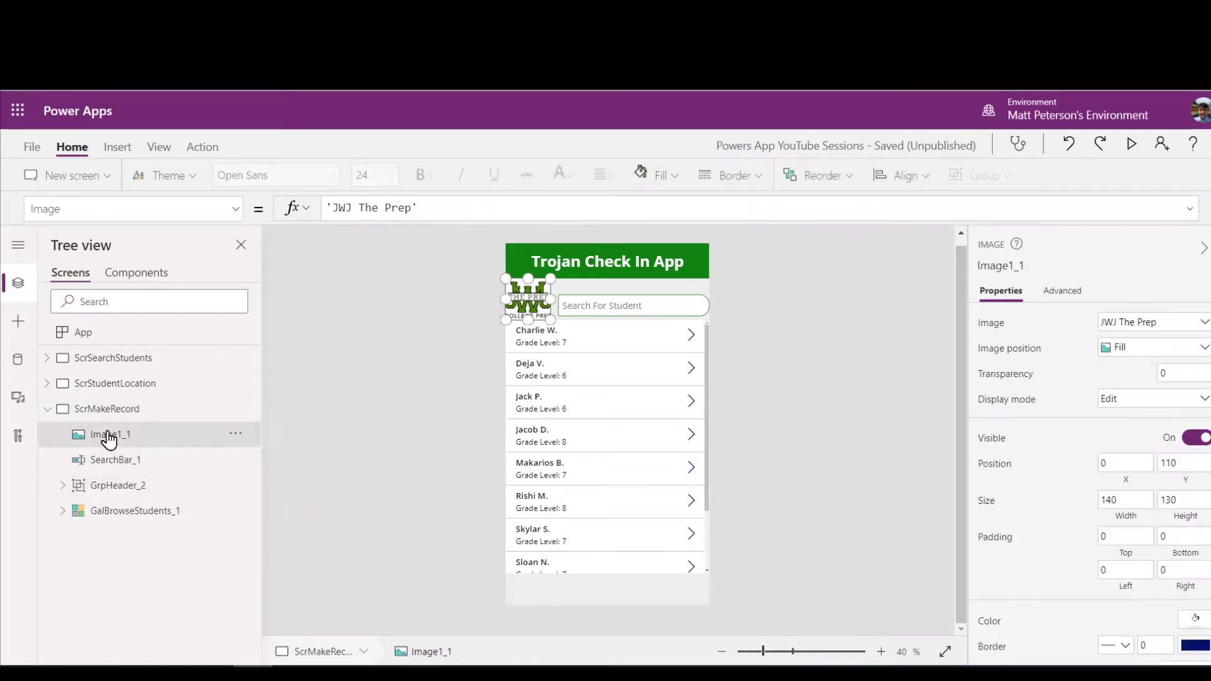
pyautogui.click(125, 465)
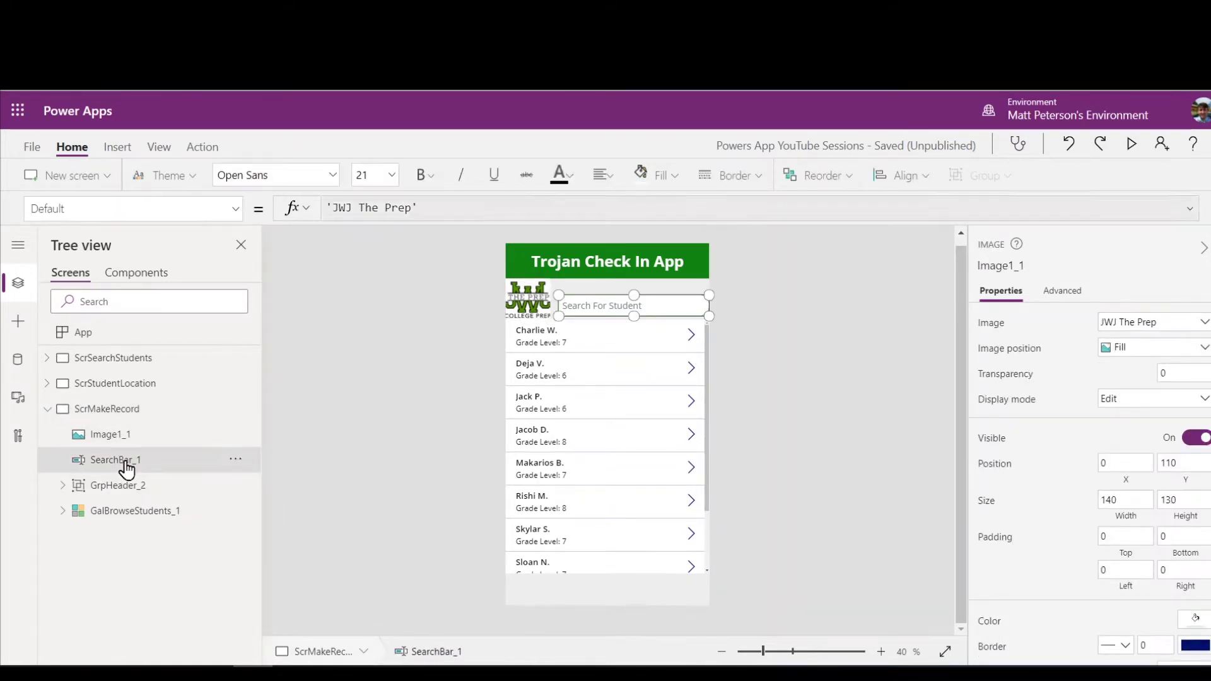
pyautogui.click(237, 466)
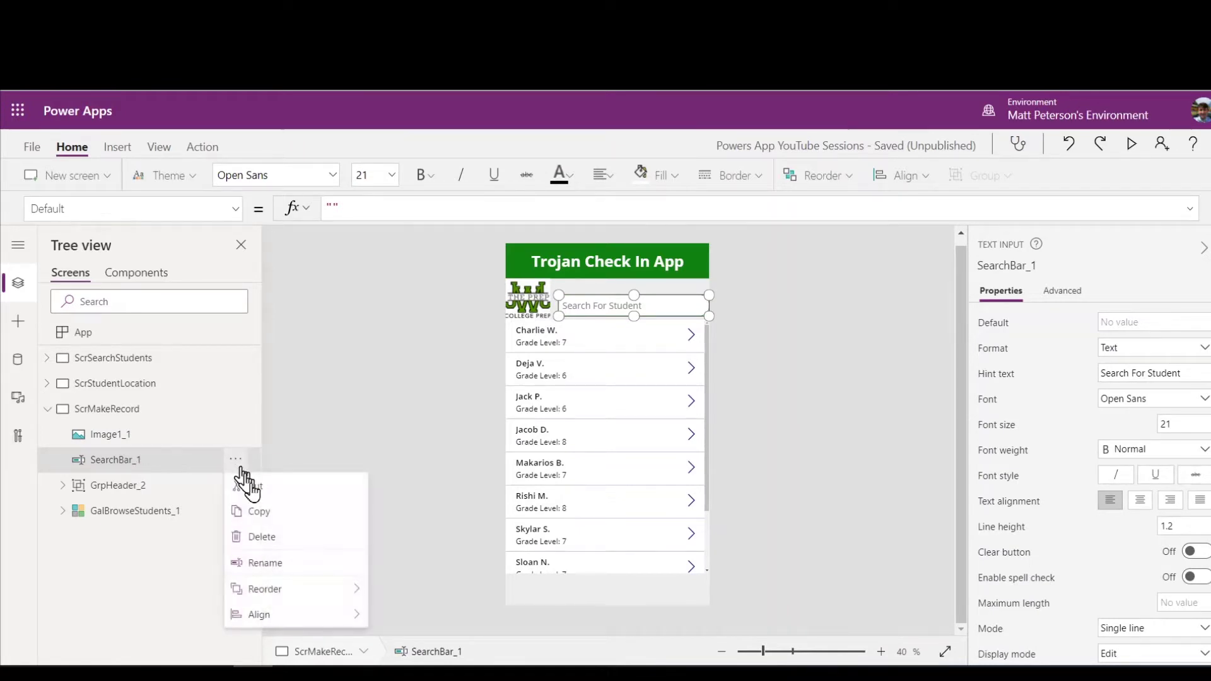
pyautogui.click(276, 538)
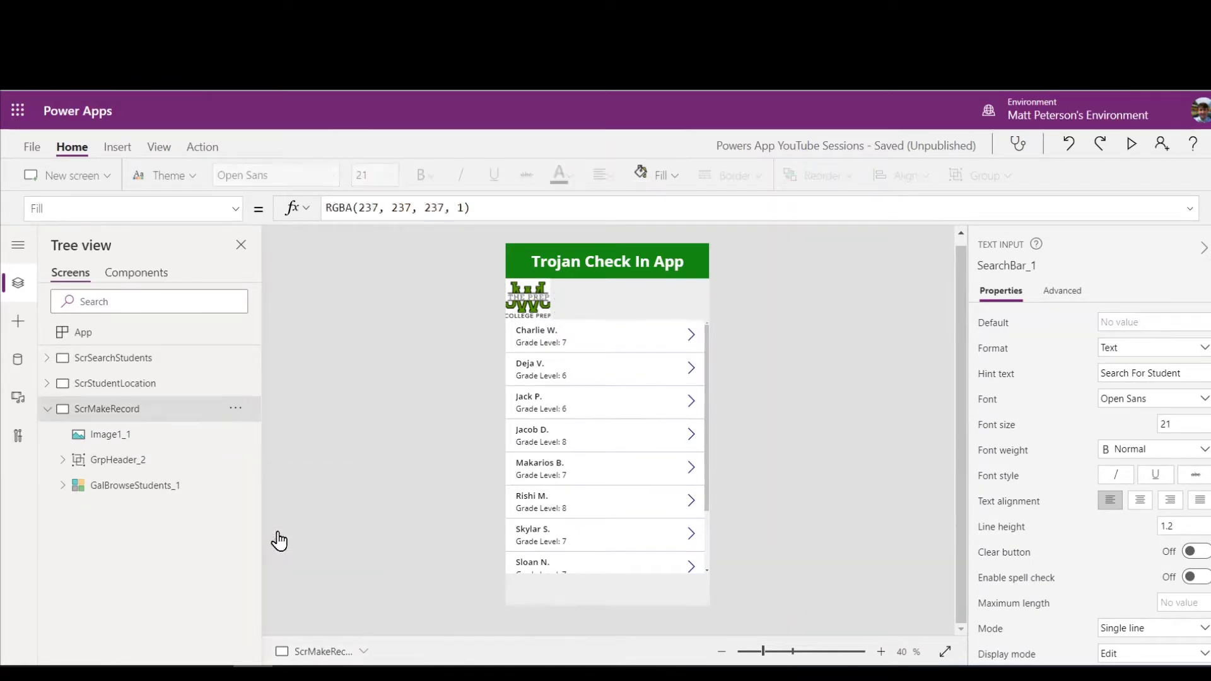
# Delete the student gallery GalBrowseStudents_1 from the ScrMakeRecord screen
pyautogui.click(135, 459)
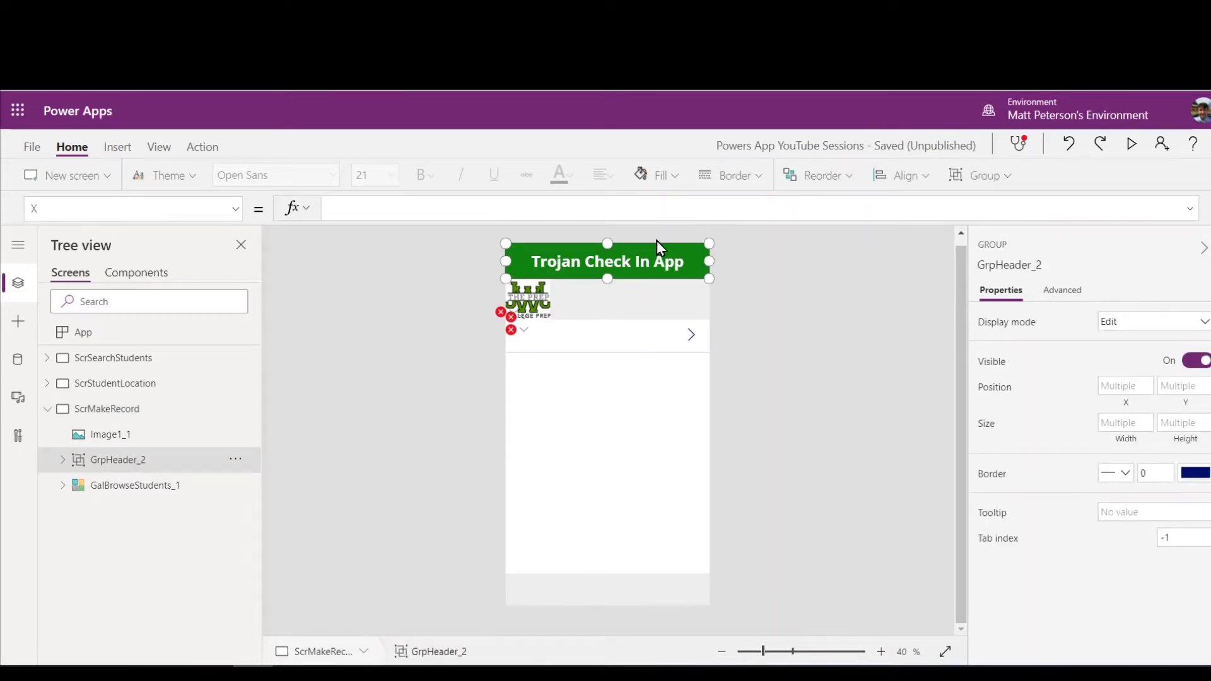
pyautogui.click(154, 487)
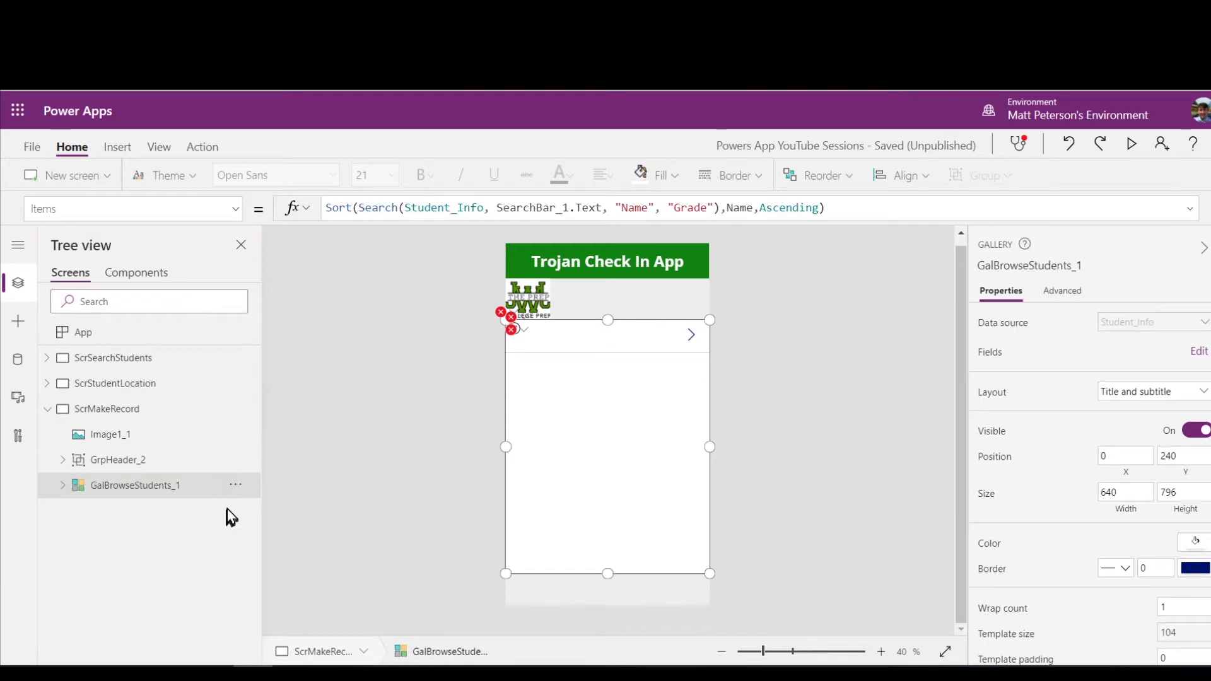
pyautogui.click(237, 486)
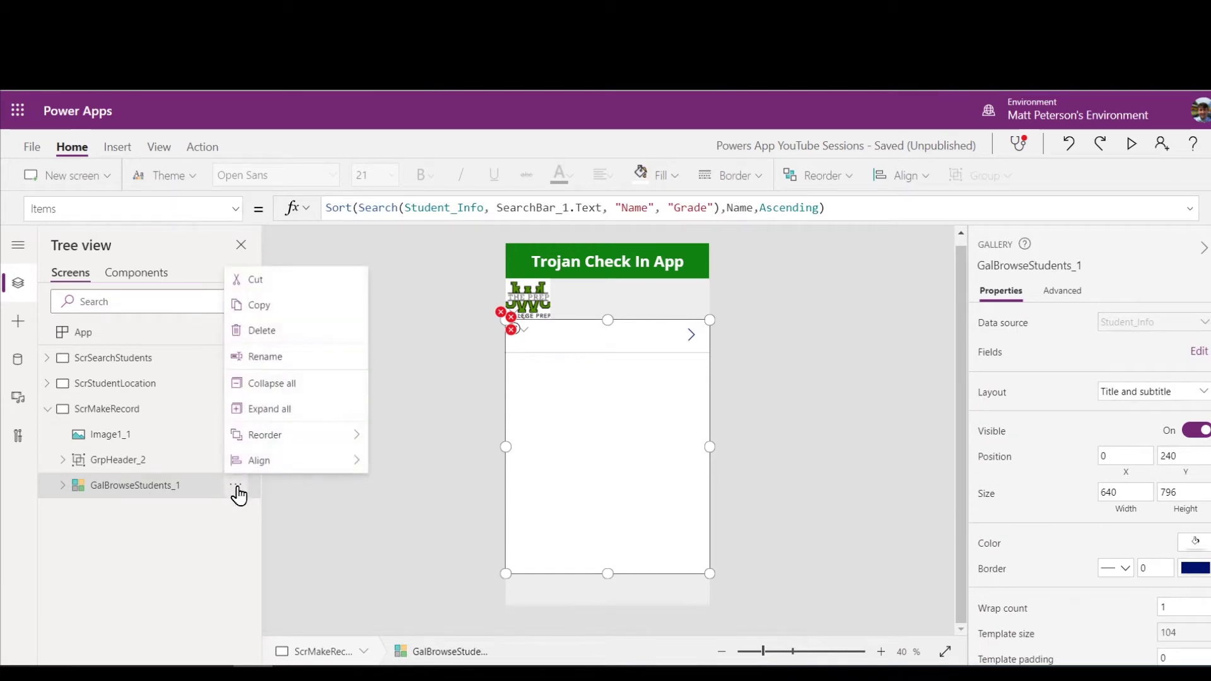
pyautogui.click(279, 339)
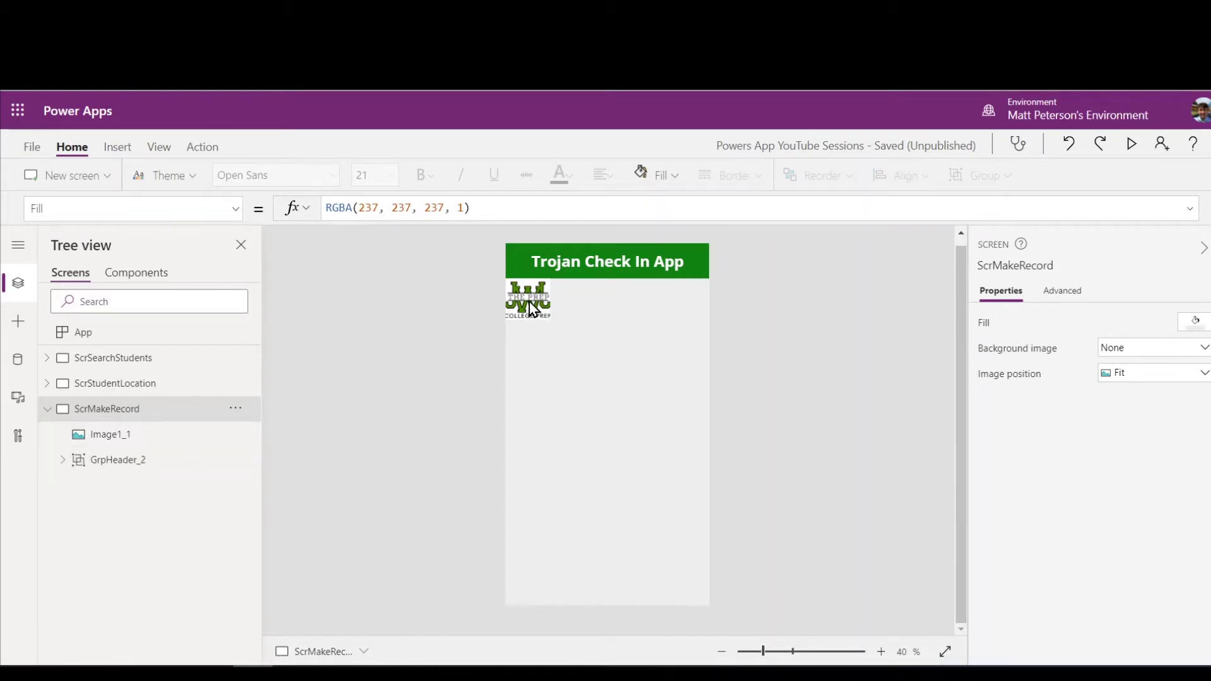
# Move the logo image to the bottom edge of ScrMakeRecord and resize it to about 638 wide by 120 high
pyautogui.moveTo(529, 302); pyautogui.dragTo(709, 607)
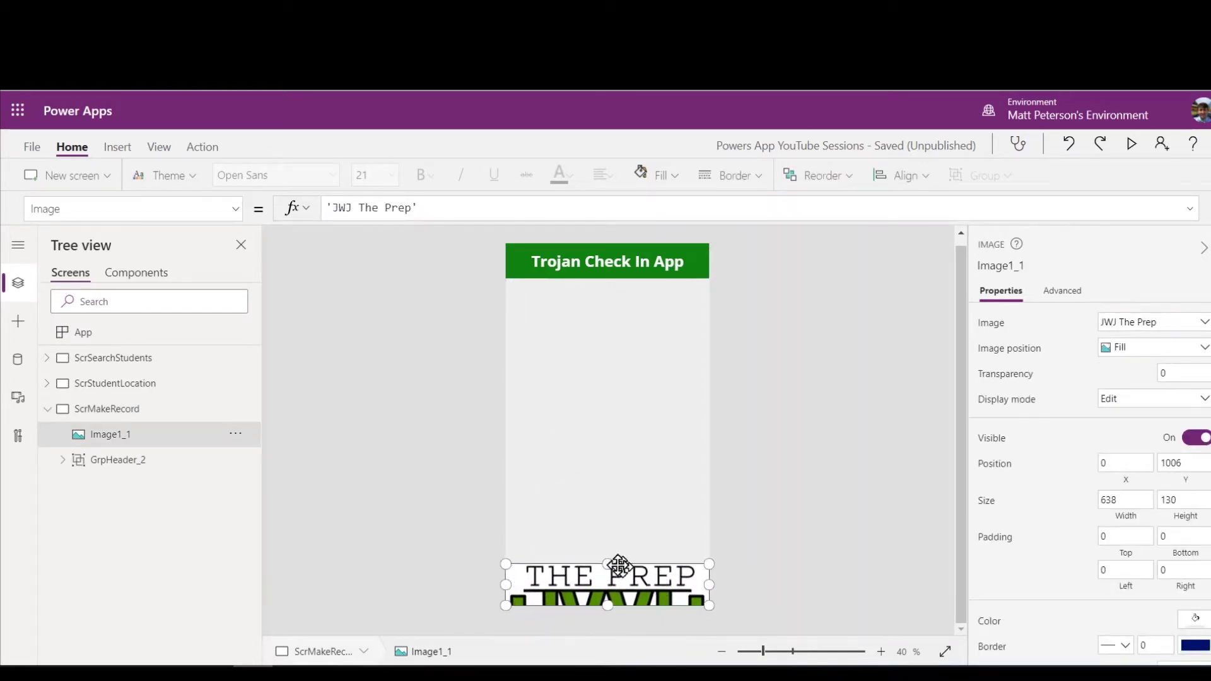
pyautogui.moveTo(608, 563)
pyautogui.mouseDown()
pyautogui.moveTo(609, 451)
pyautogui.moveTo(609, 543)
pyautogui.mouseUp()
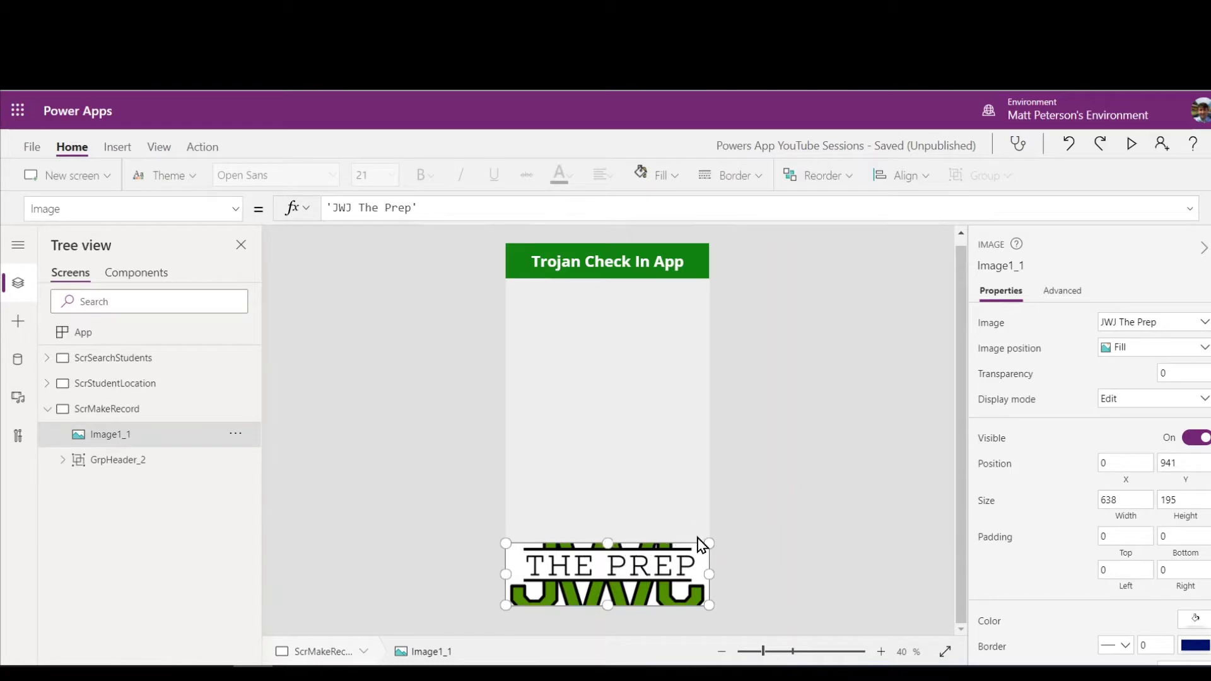
pyautogui.moveTo(607, 543); pyautogui.dragTo(606, 567)
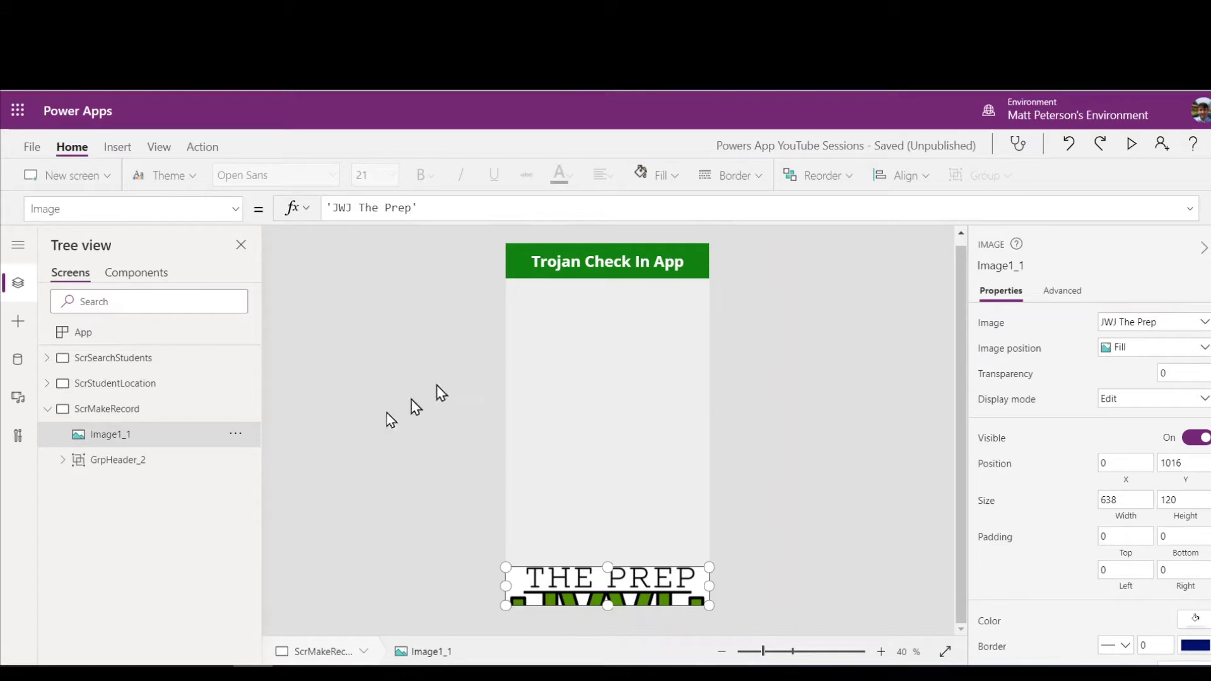
# Set the text of the header label LblHeader_2 on ScrMakeRecord to "Create A Record"
pyautogui.click(62, 462)
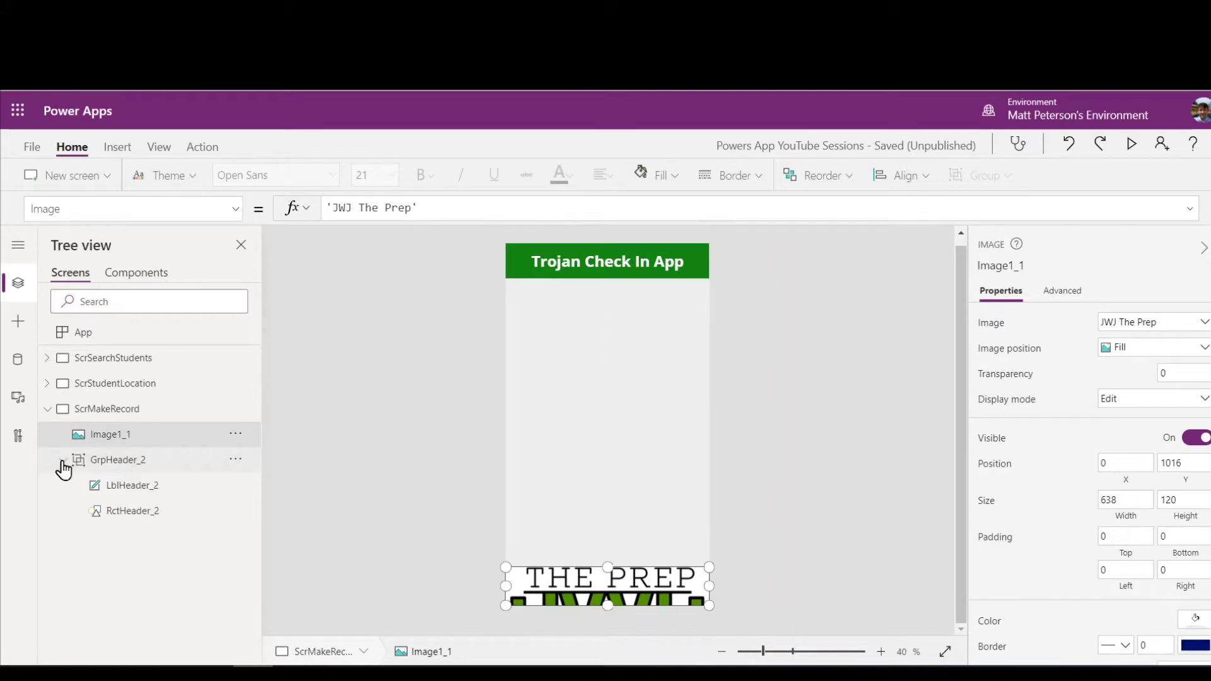
pyautogui.click(130, 495)
pyautogui.click(129, 495)
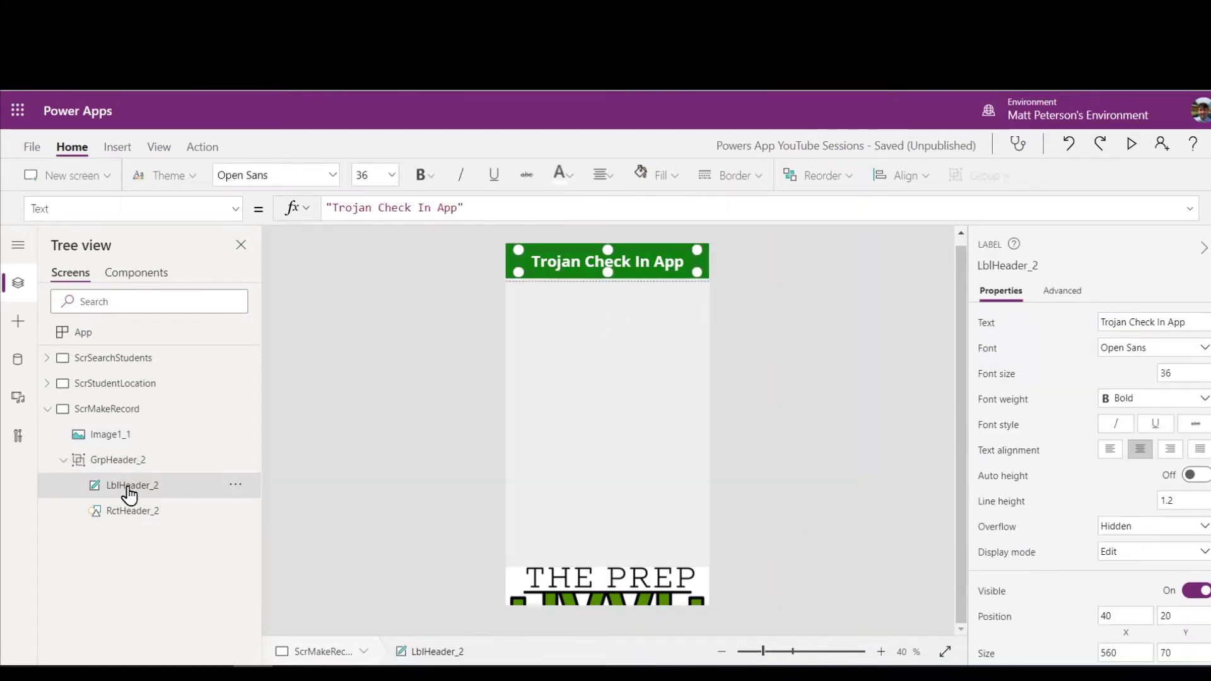
pyautogui.click(486, 211)
pyautogui.press('BackSpace')
pyautogui.press('BackSpace')
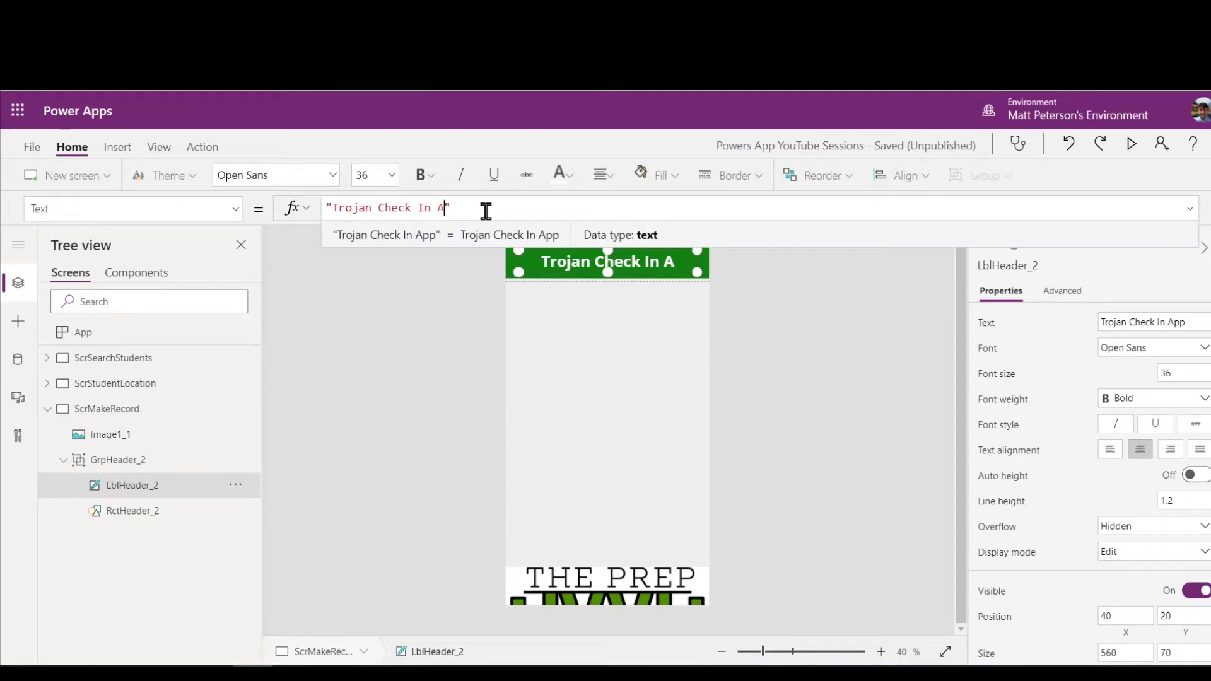
pyautogui.press('BackSpace')
pyautogui.press('BackSpace')
pyautogui.press('BackSpace')
pyautogui.press('BackSpace')
pyautogui.press('BackSpace')
pyautogui.press('BackSpace')
pyautogui.press('BackSpace')
pyautogui.press('BackSpace')
pyautogui.press('BackSpace')
pyautogui.press('BackSpace')
pyautogui.press('BackSpace')
pyautogui.press('BackSpace')
pyautogui.press('BackSpace')
pyautogui.press('BackSpace')
pyautogui.press('BackSpace')
pyautogui.press('BackSpace')
pyautogui.press('BackSpace')
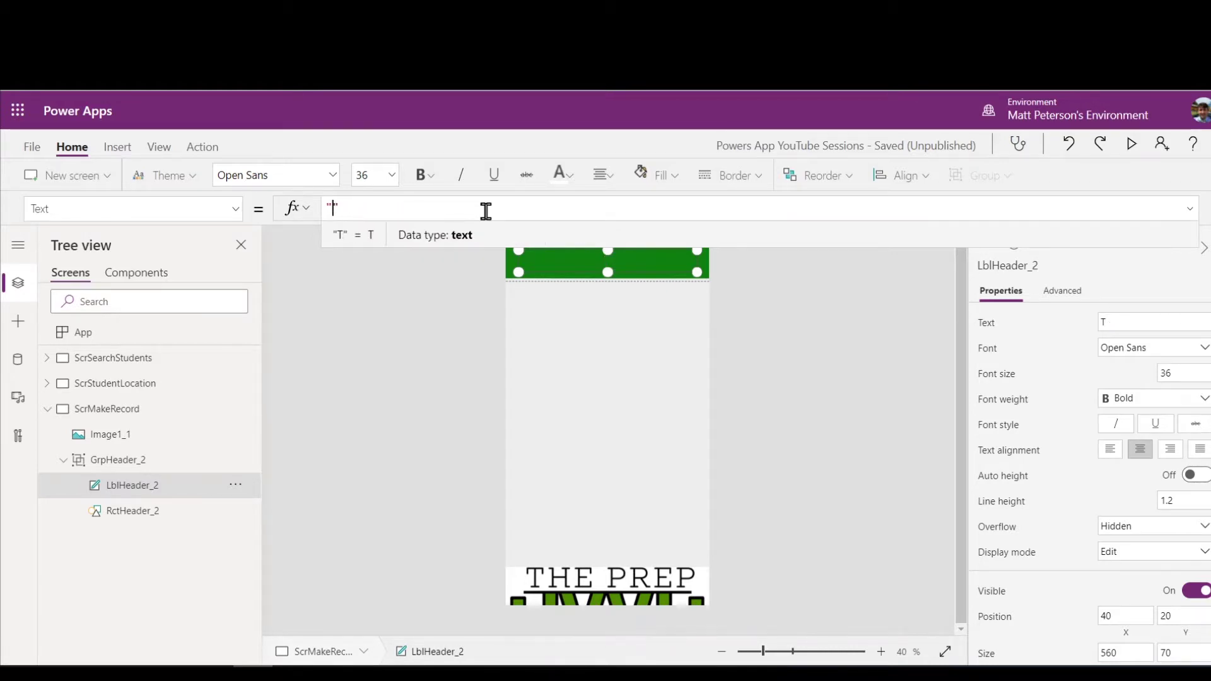
pyautogui.press('BackSpace')
pyautogui.write('Create A R')
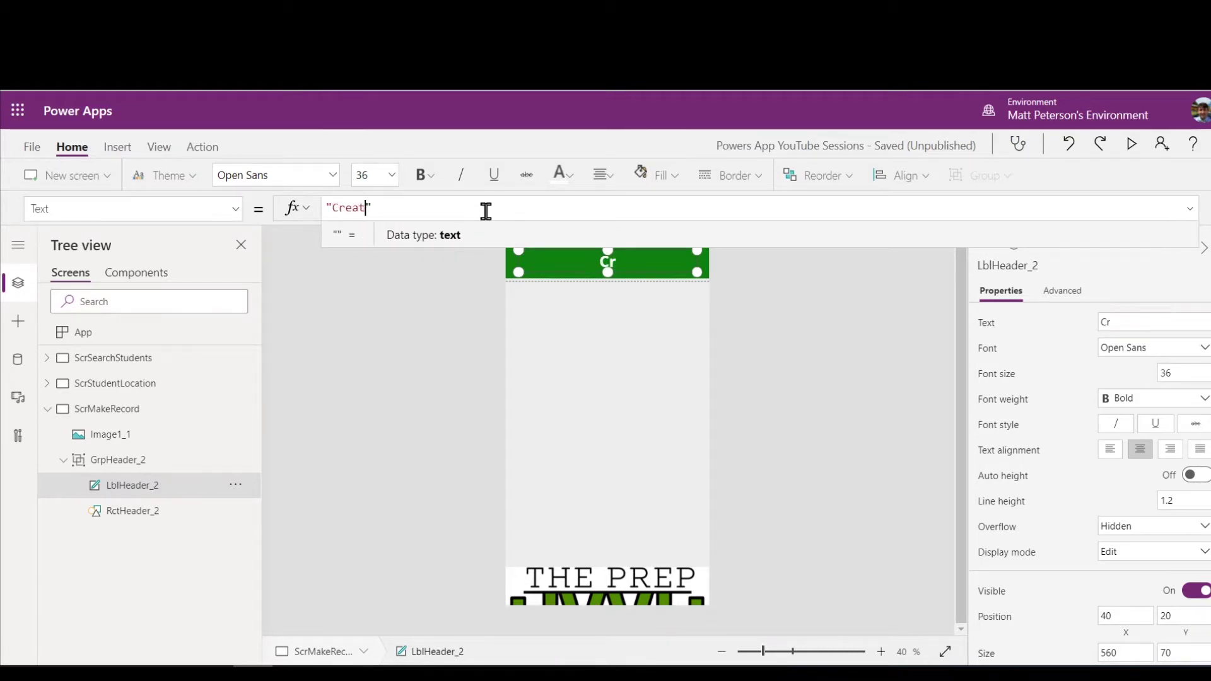
pyautogui.write('Ecor')
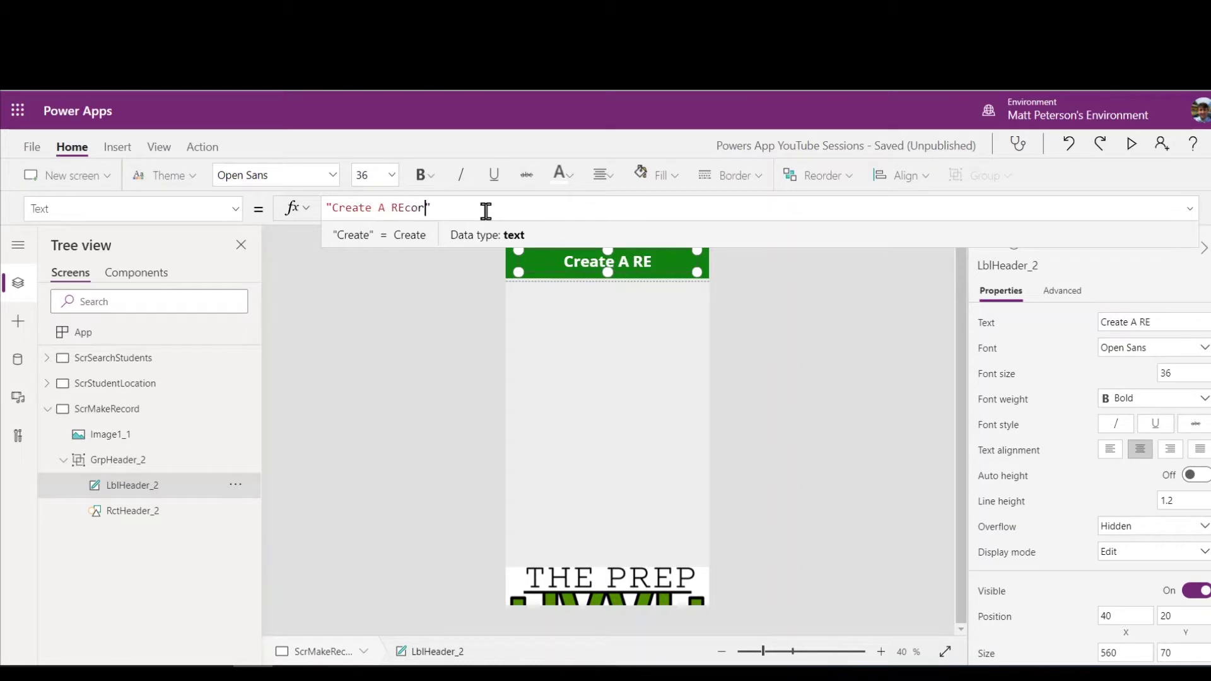
pyautogui.press('BackSpace')
pyautogui.press('BackSpace')
pyautogui.press('BackSpace')
pyautogui.write('ecor')
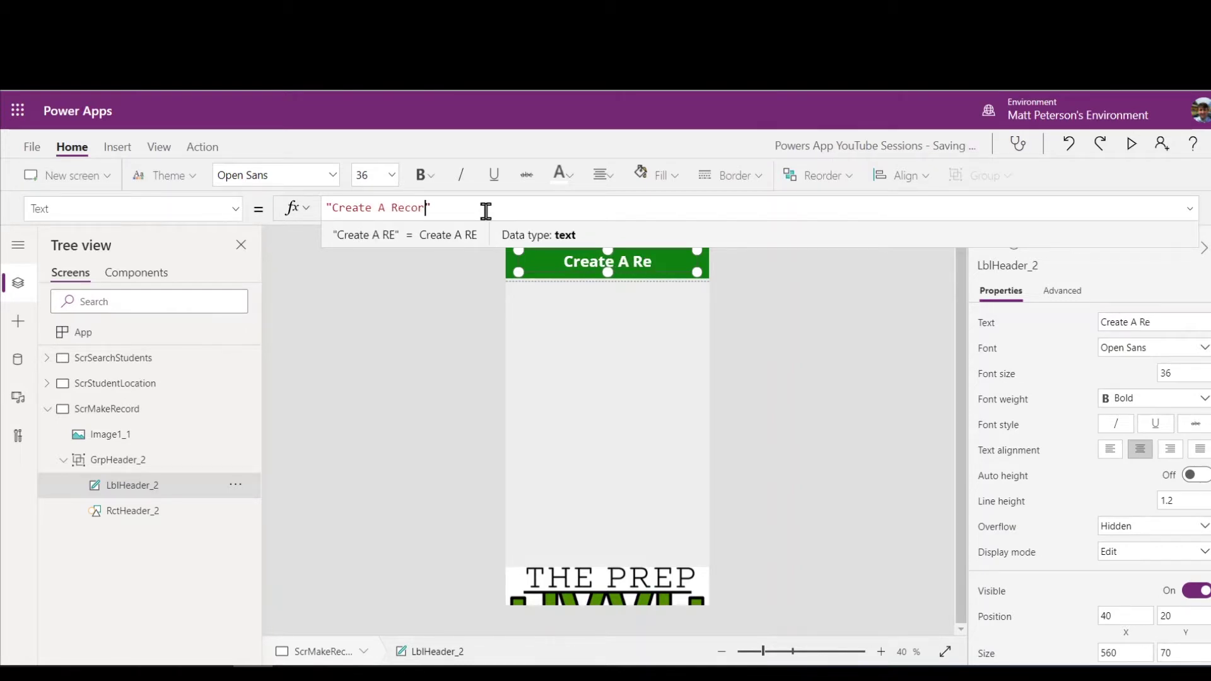
pyautogui.write('d')
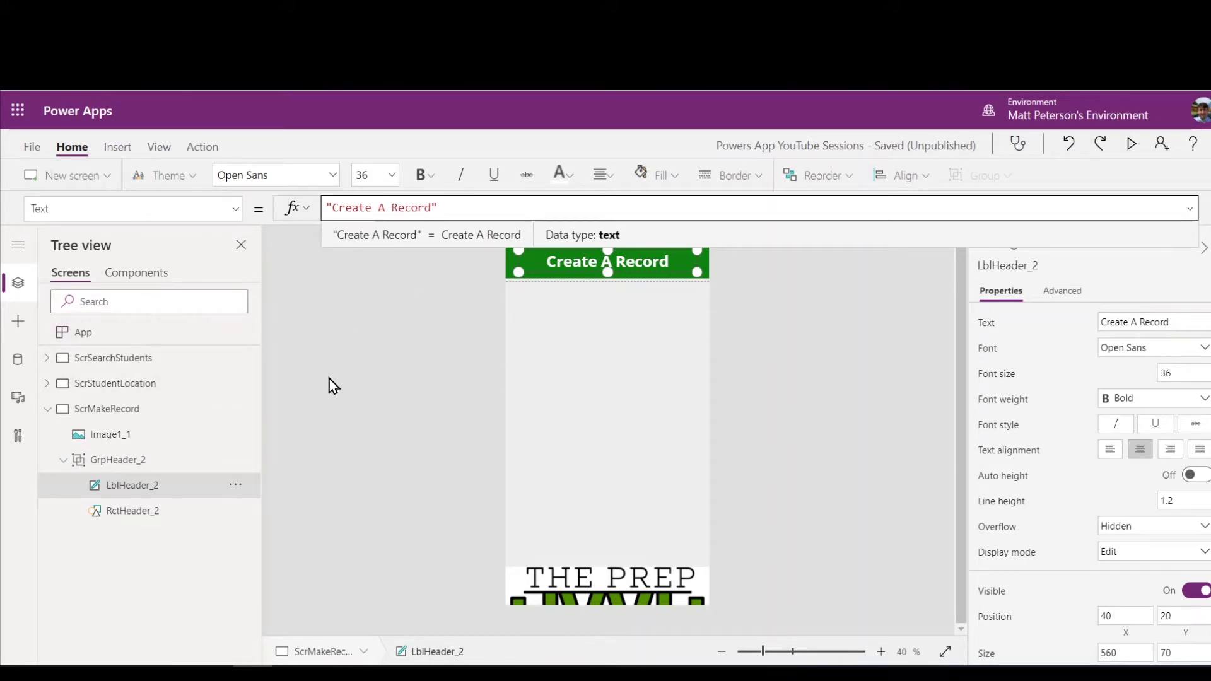
# Change the arrow icon in the GalBrowseStudents gallery rows on the ScrSearchStudents screen to the Check icon
pyautogui.click(112, 358)
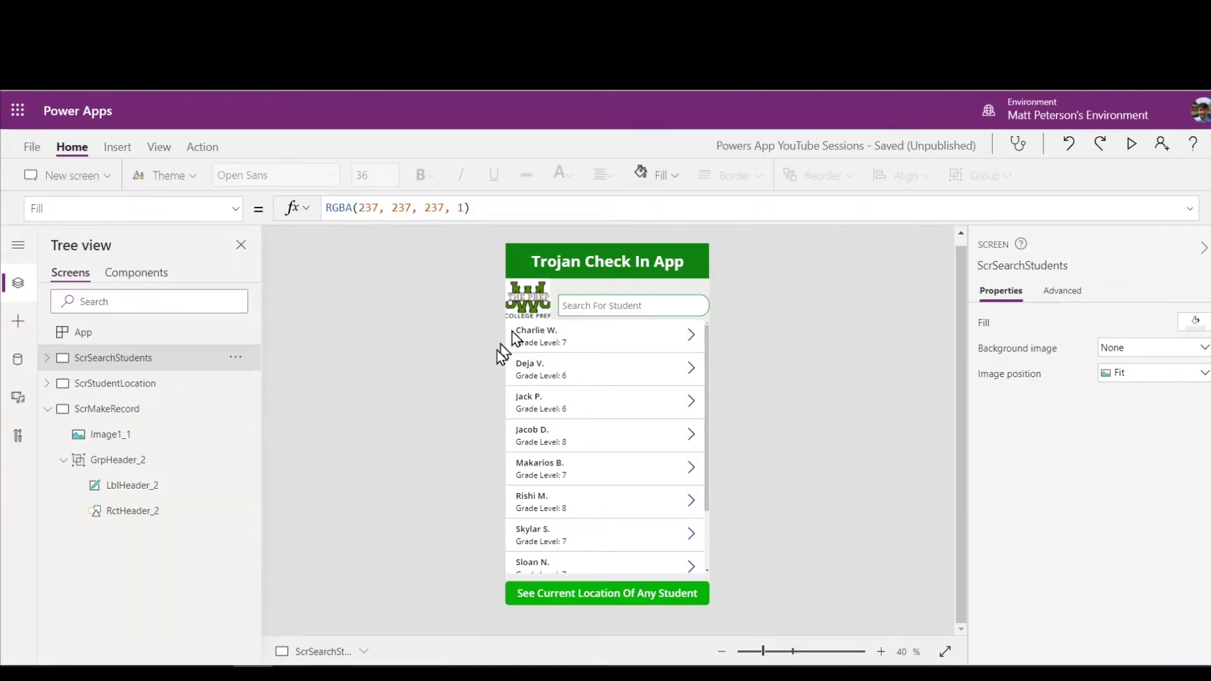
pyautogui.click(47, 357)
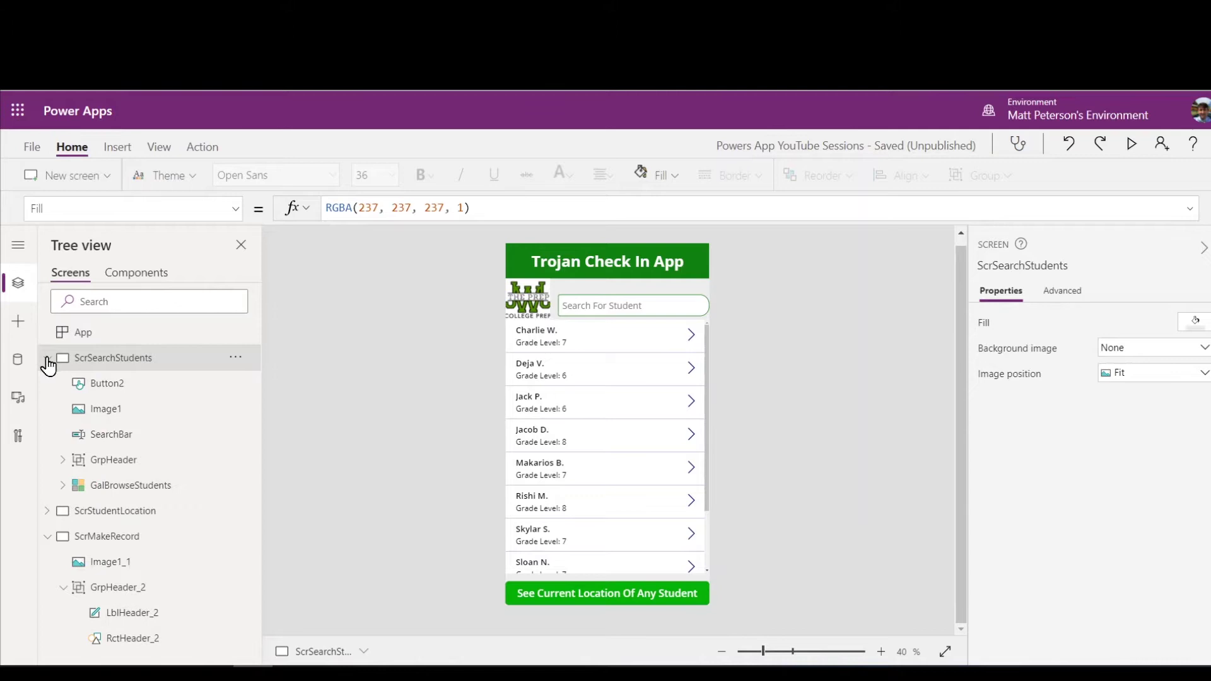
pyautogui.click(110, 493)
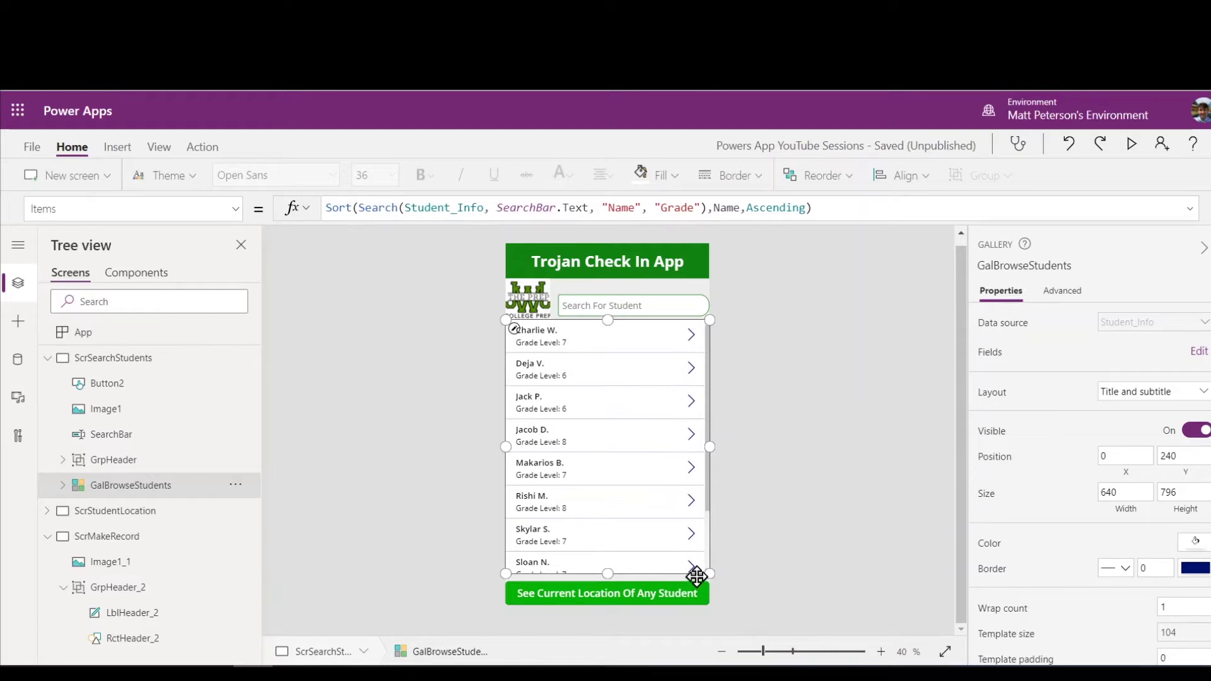
pyautogui.click(520, 338)
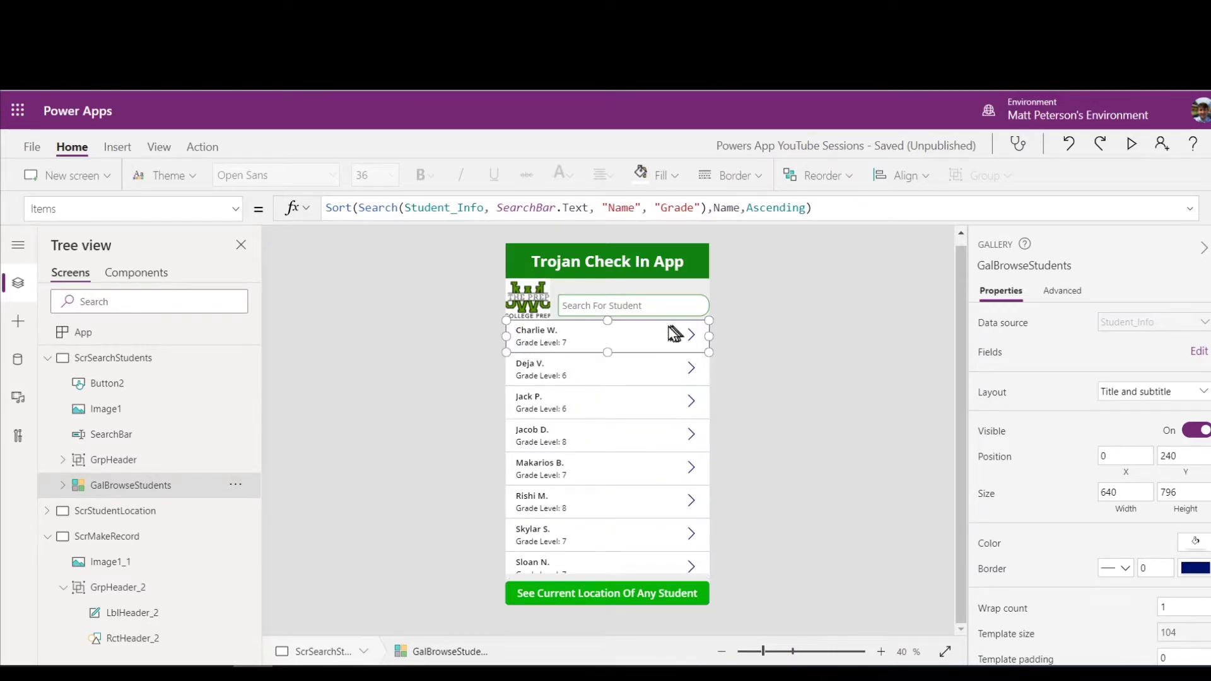
pyautogui.click(792, 435)
pyautogui.click(644, 330)
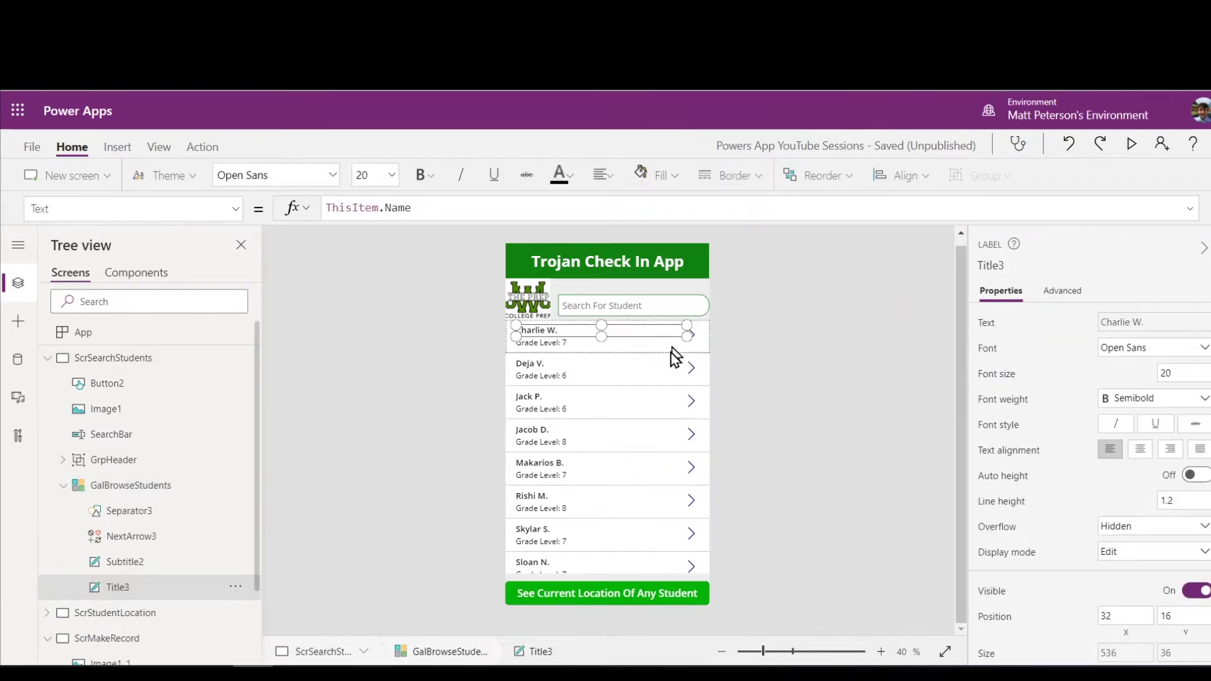
pyautogui.click(672, 345)
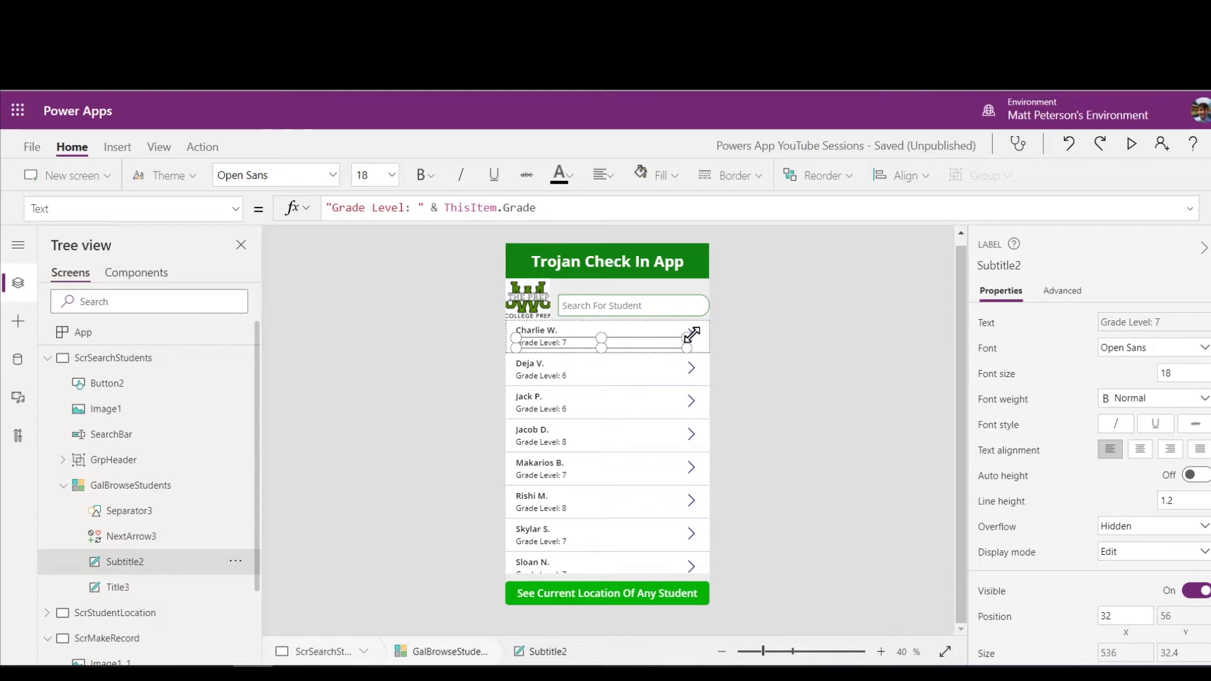
pyautogui.click(696, 341)
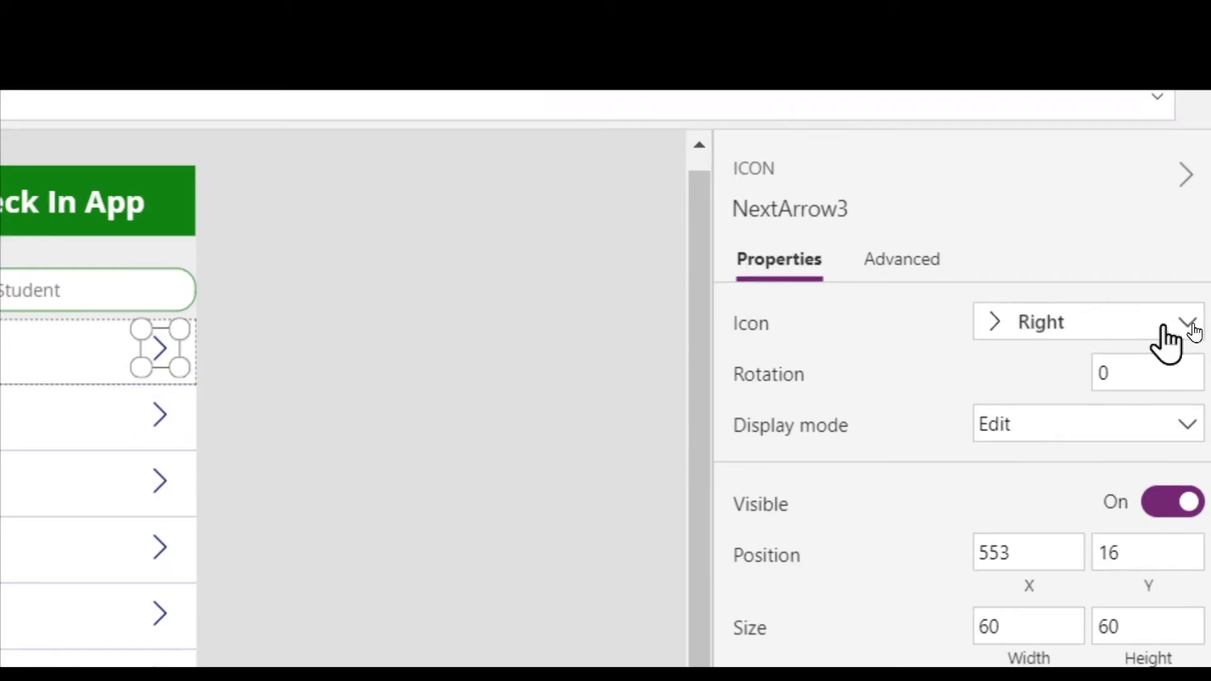
pyautogui.click(1194, 331)
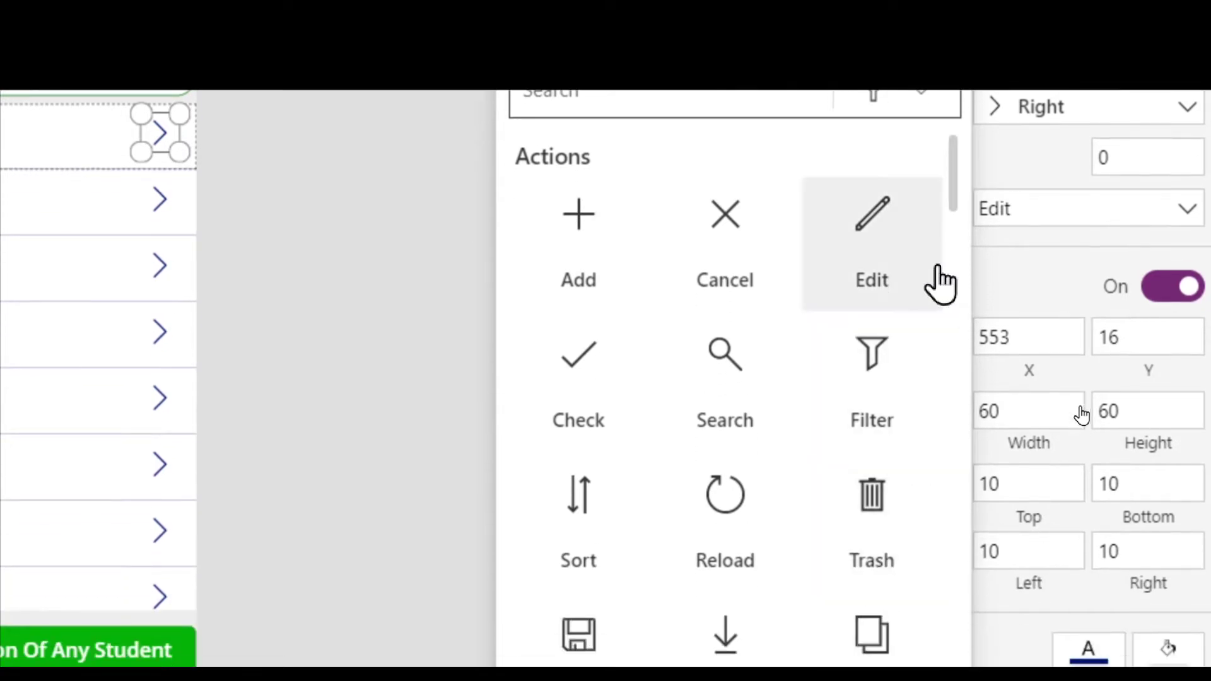
pyautogui.click(577, 369)
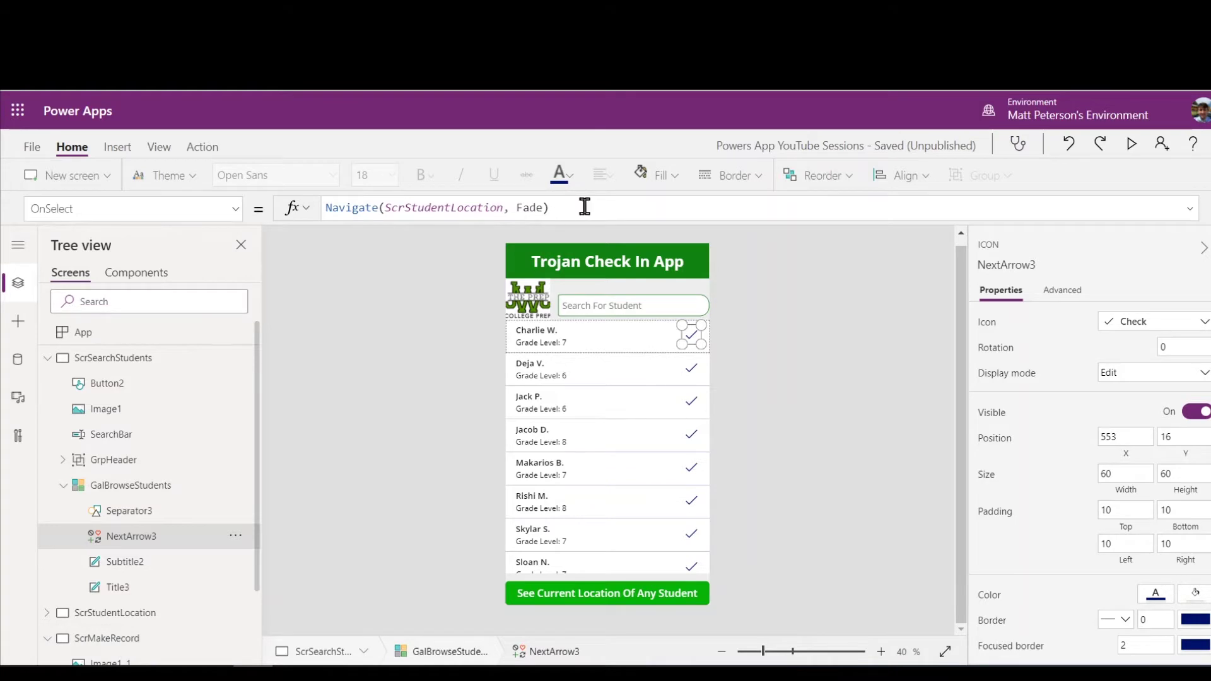
# Replace the check icon's OnSelect formula with Navigate(ScrMakeRecord,ScreenTransition.CoverRight)
pyautogui.moveTo(584, 207); pyautogui.dragTo(309, 211)
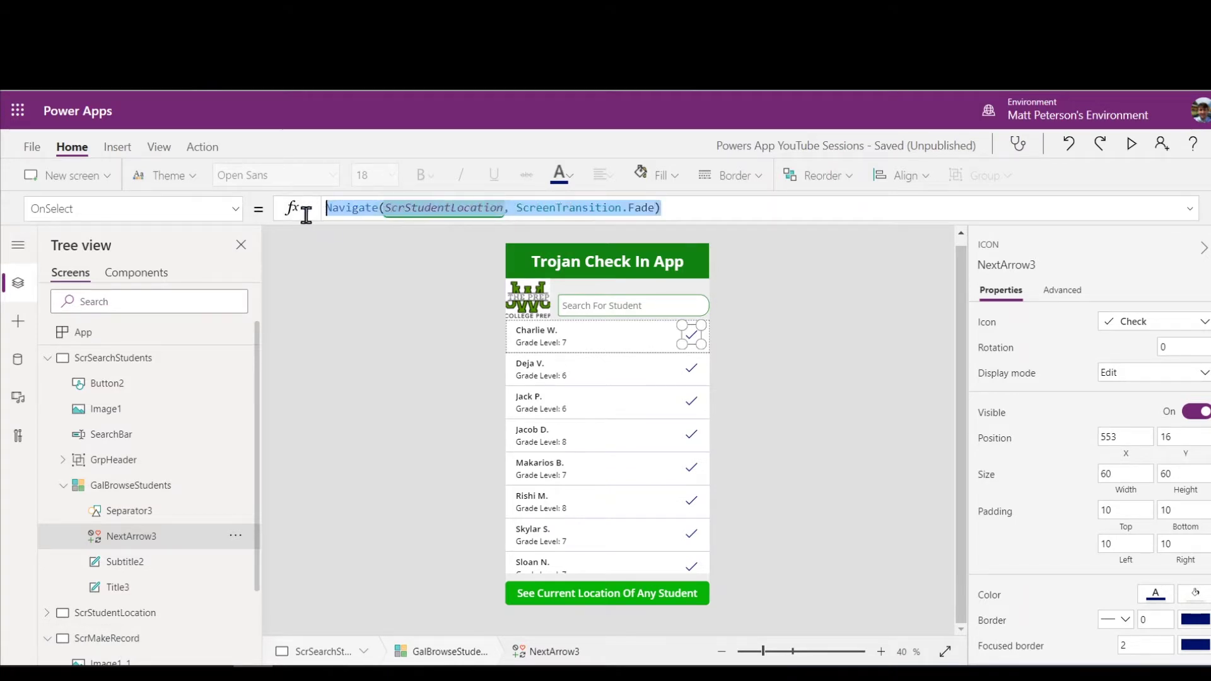
pyautogui.press('BackSpace')
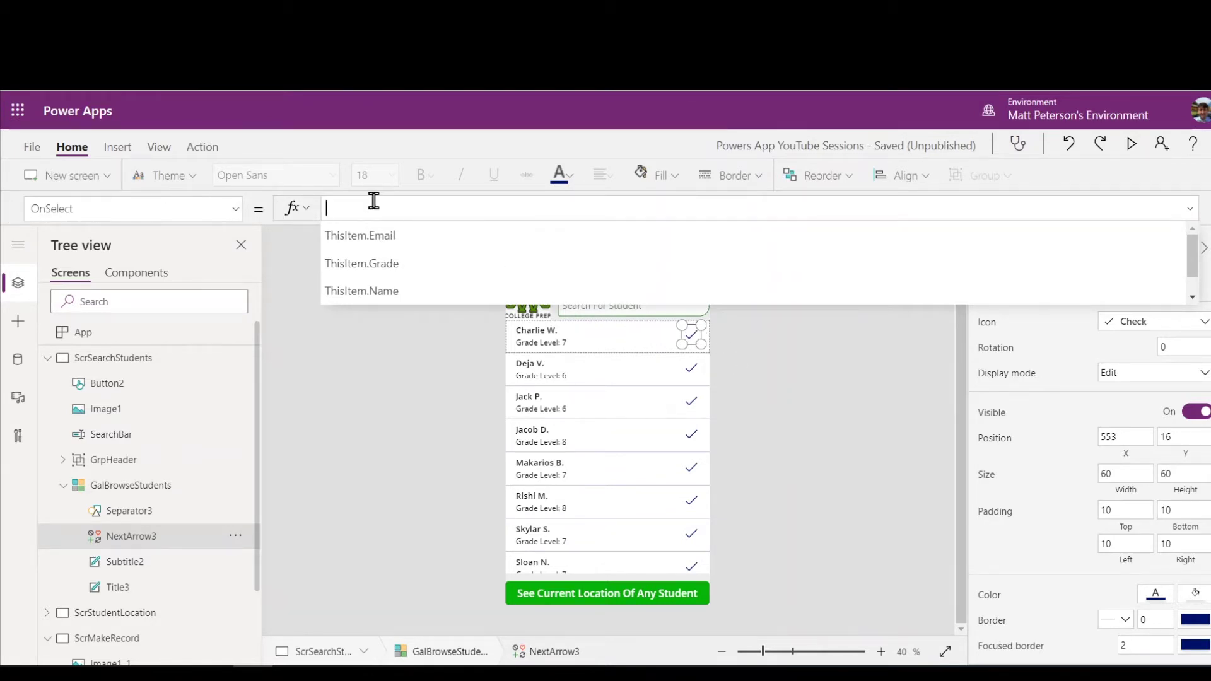
pyautogui.write('navig')
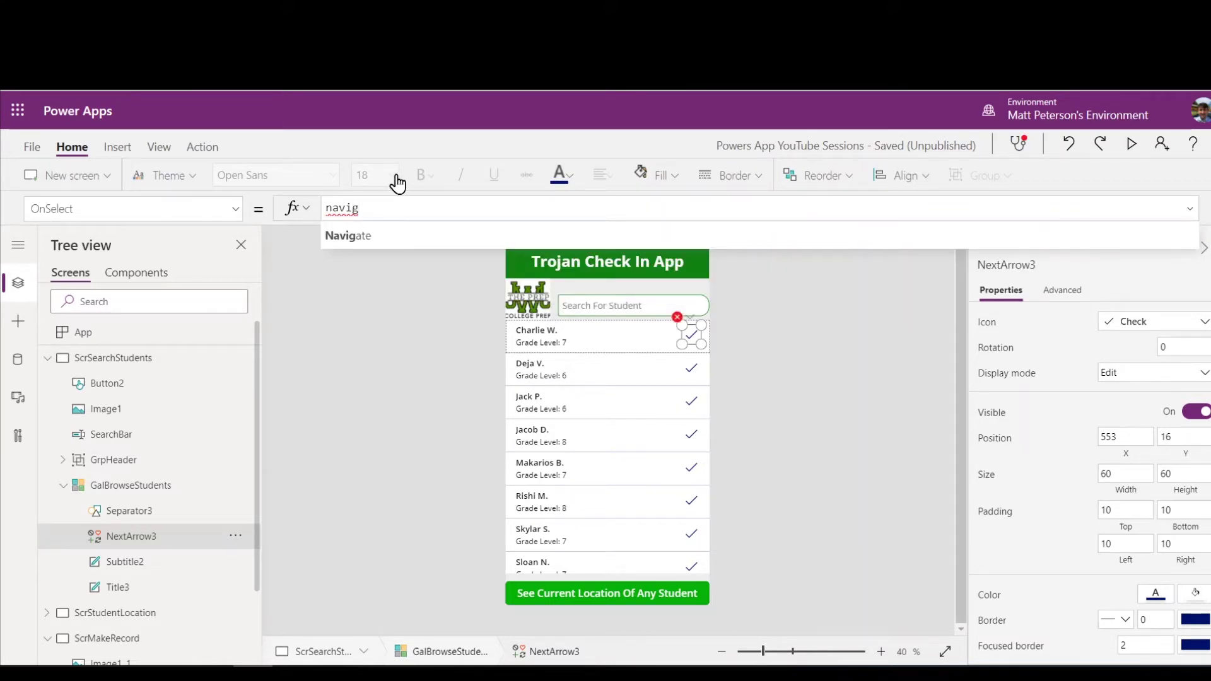
pyautogui.press('Tab')
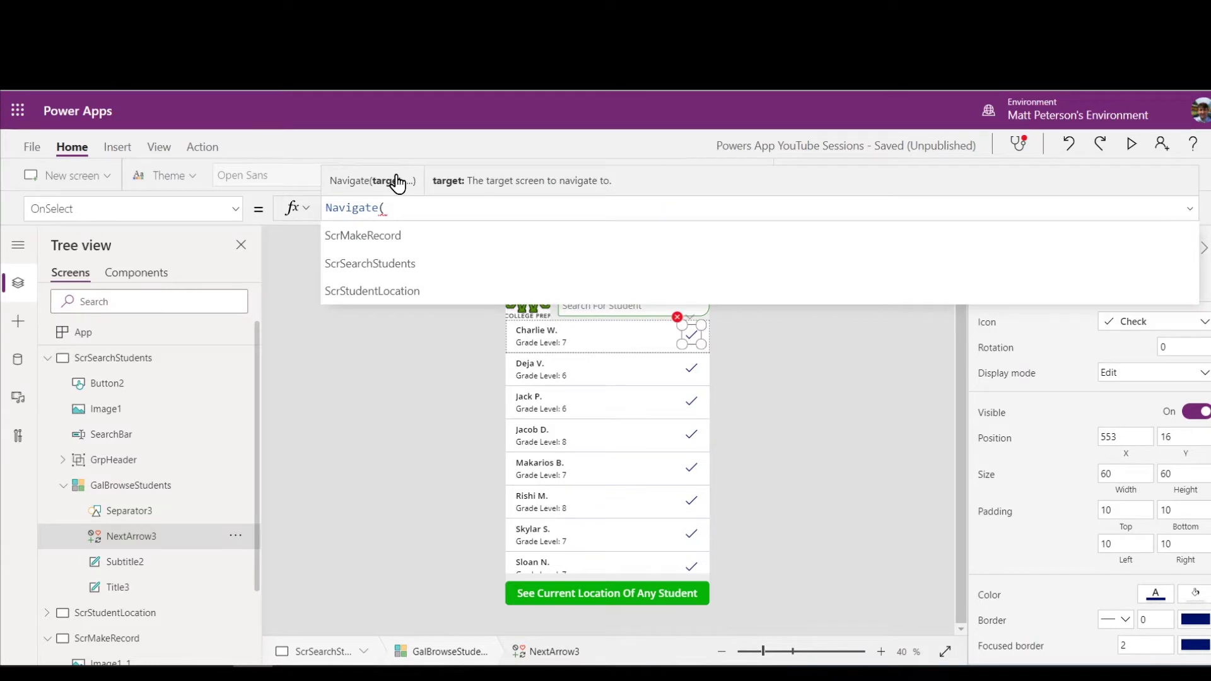
pyautogui.write('scr')
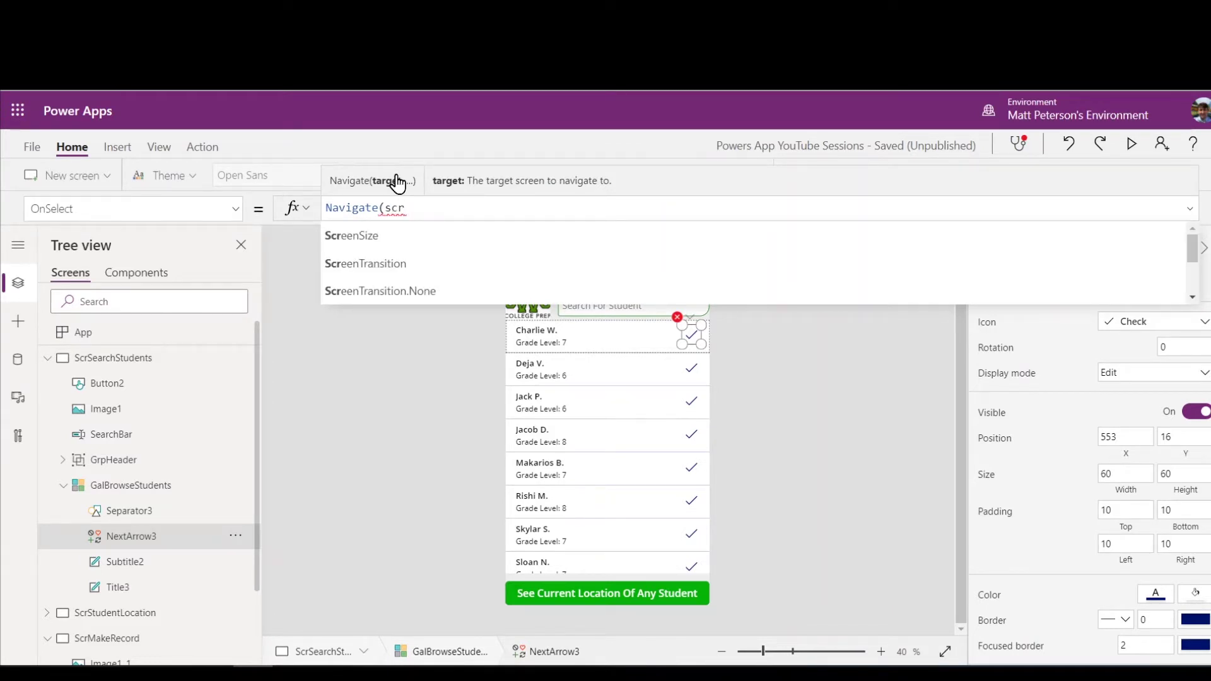
pyautogui.write('m')
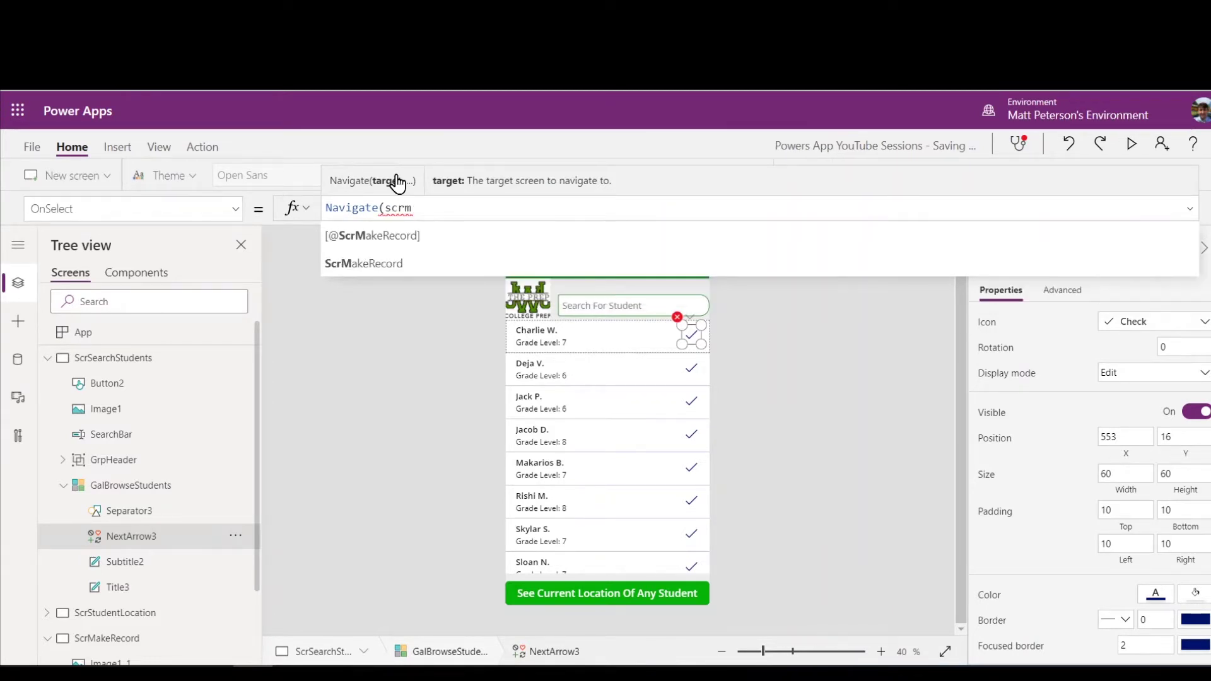
pyautogui.write('ake')
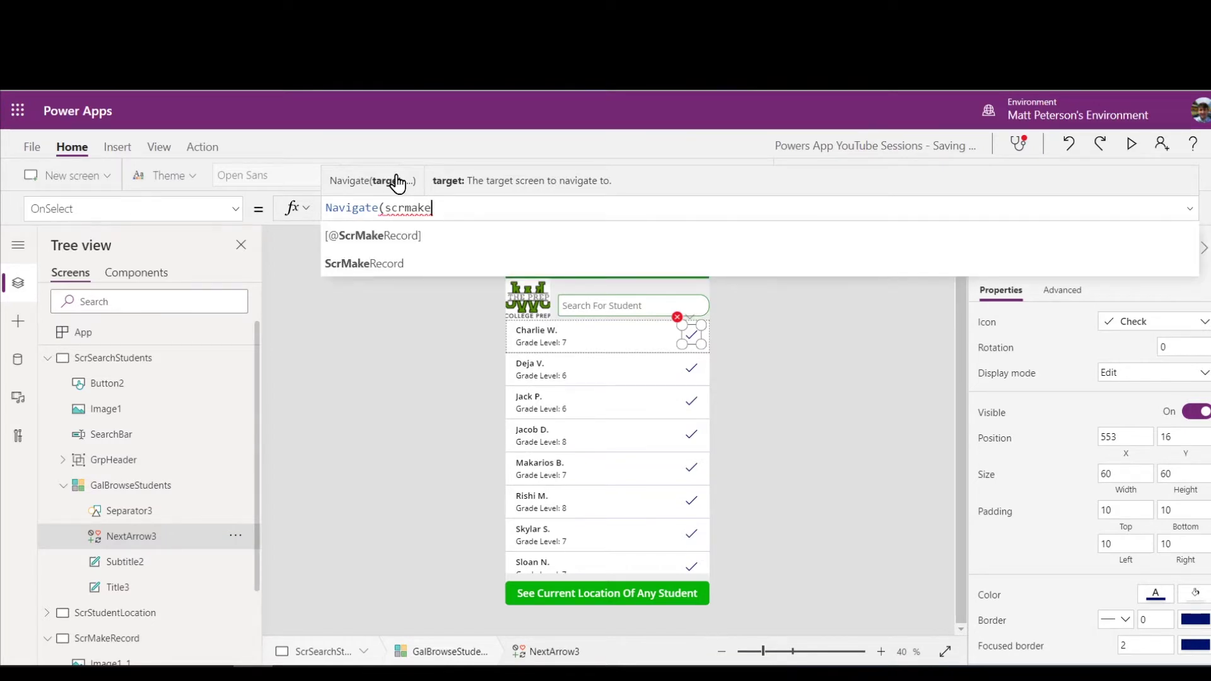
pyautogui.press('Tab')
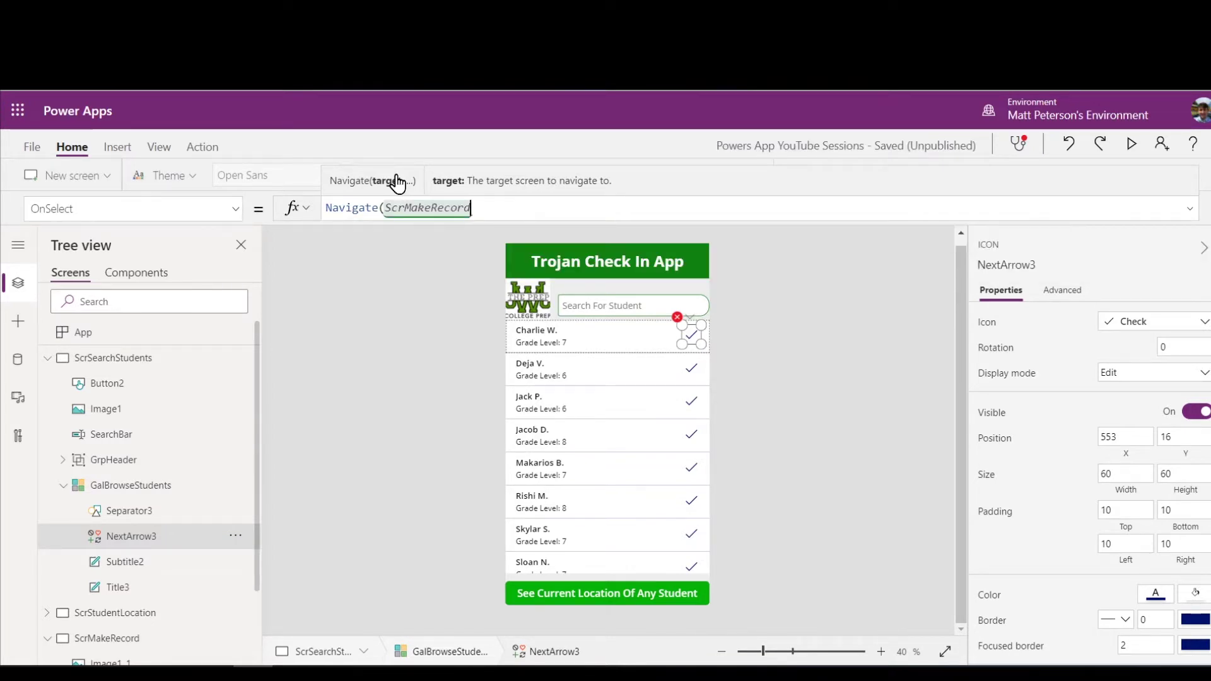
pyautogui.write(',')
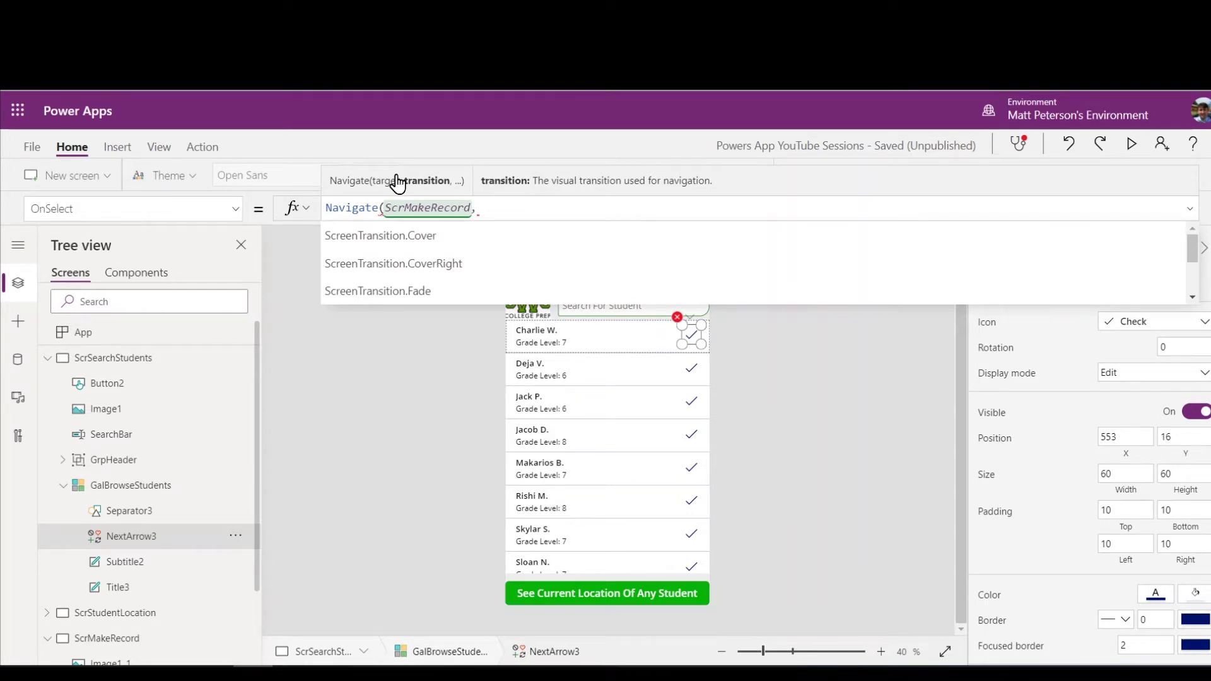
pyautogui.press('Down')
pyautogui.press('Down')
pyautogui.press('Down')
pyautogui.press('Down')
pyautogui.press('Down')
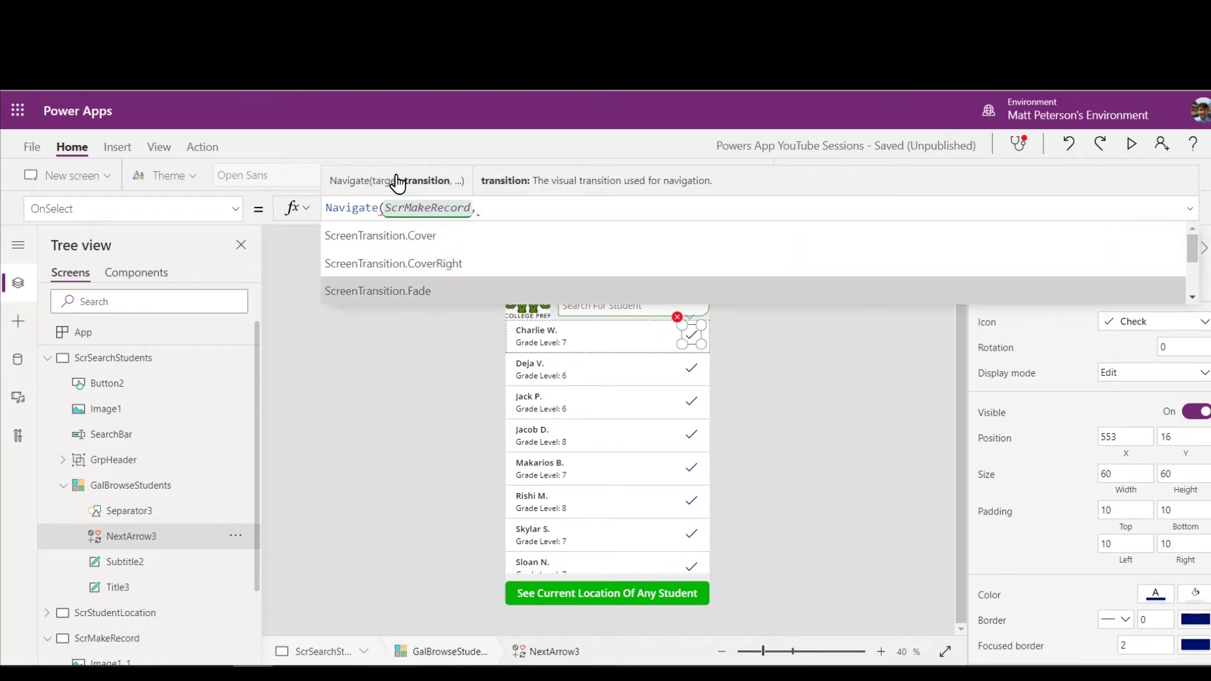
pyautogui.press('Down')
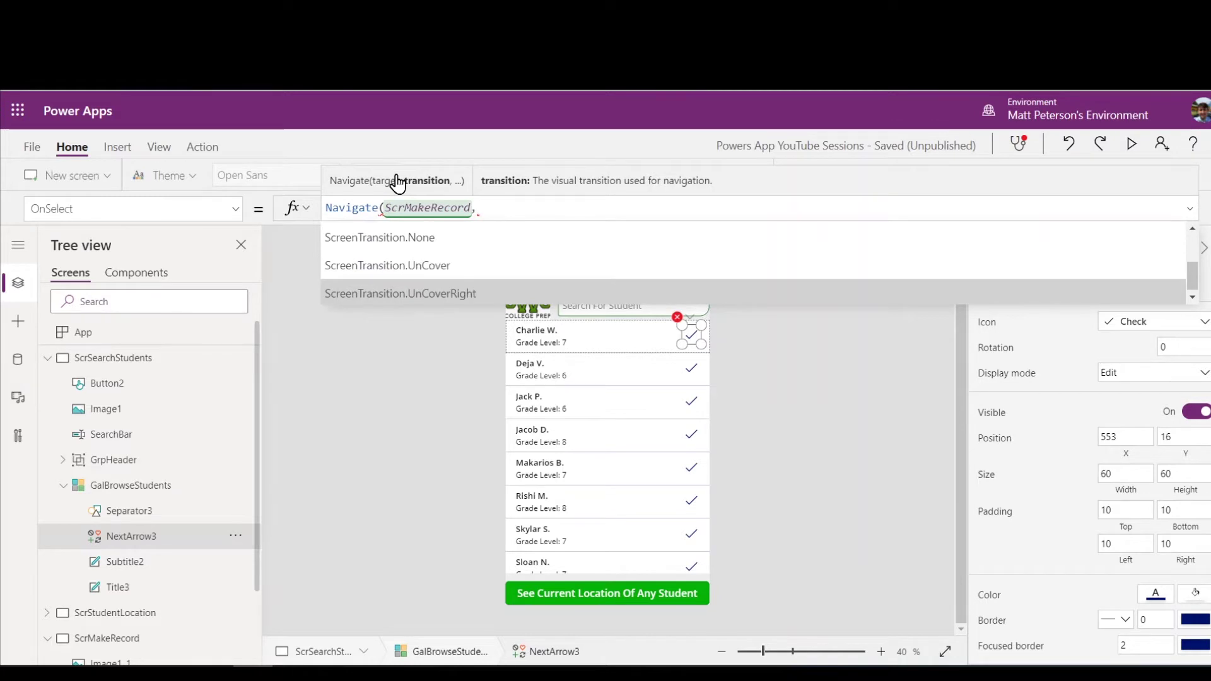
pyautogui.press('Up')
pyautogui.press('Up')
pyautogui.press('Up')
pyautogui.press('Up')
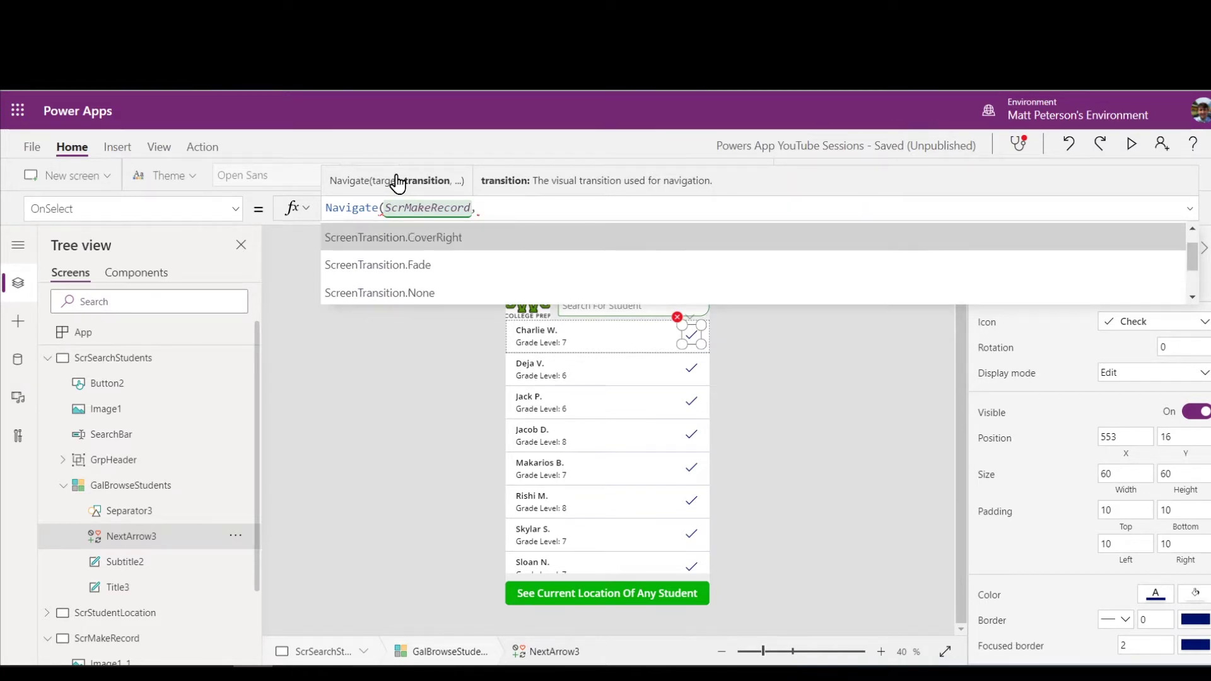
pyautogui.press('Tab')
pyautogui.write(')')
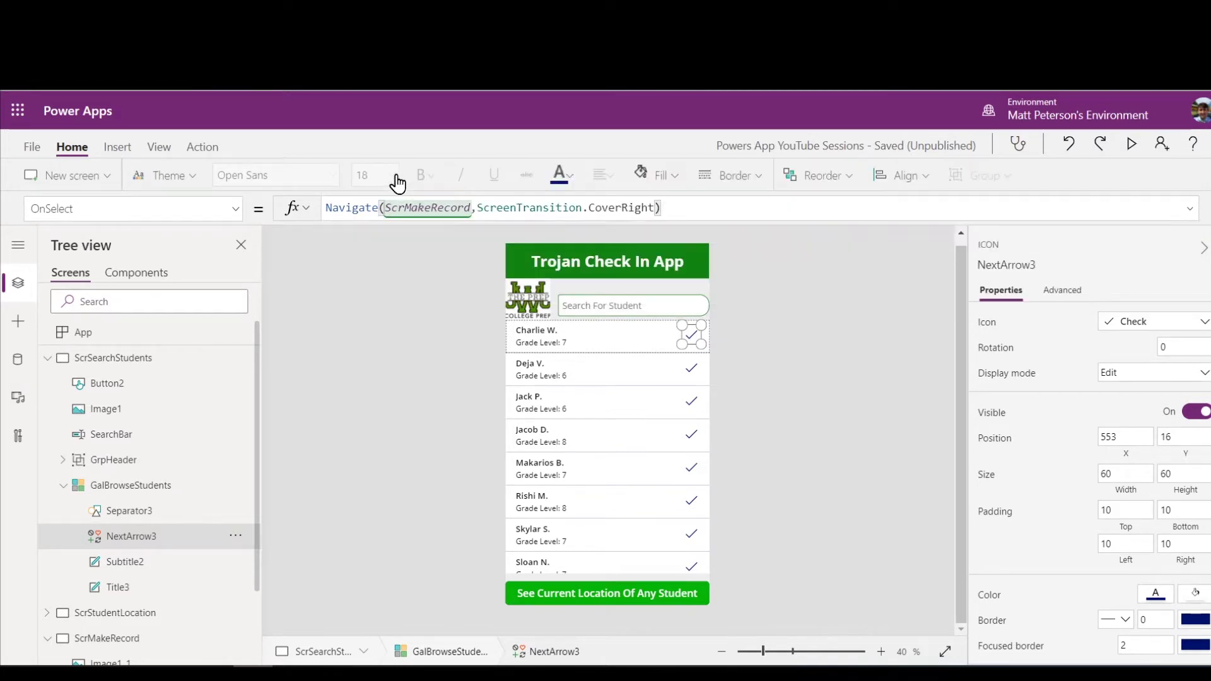
# Preview the app, test the navigation with the first student's check icon, and close the preview
pyautogui.click(1132, 144)
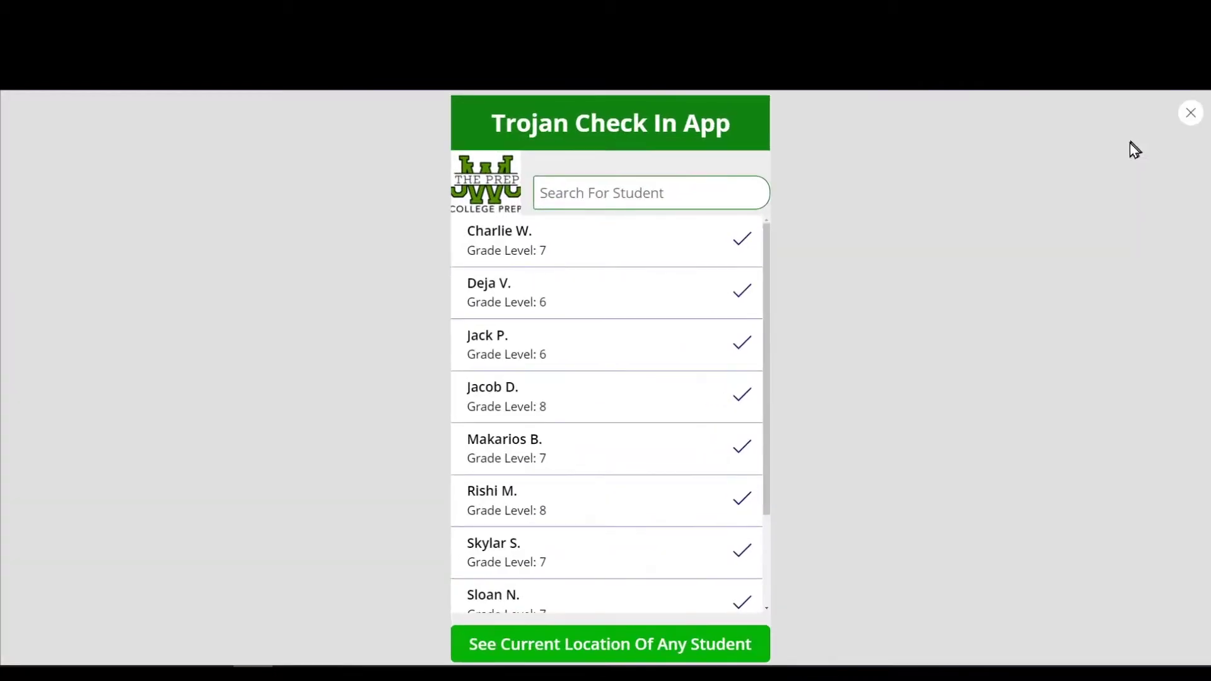
pyautogui.click(744, 245)
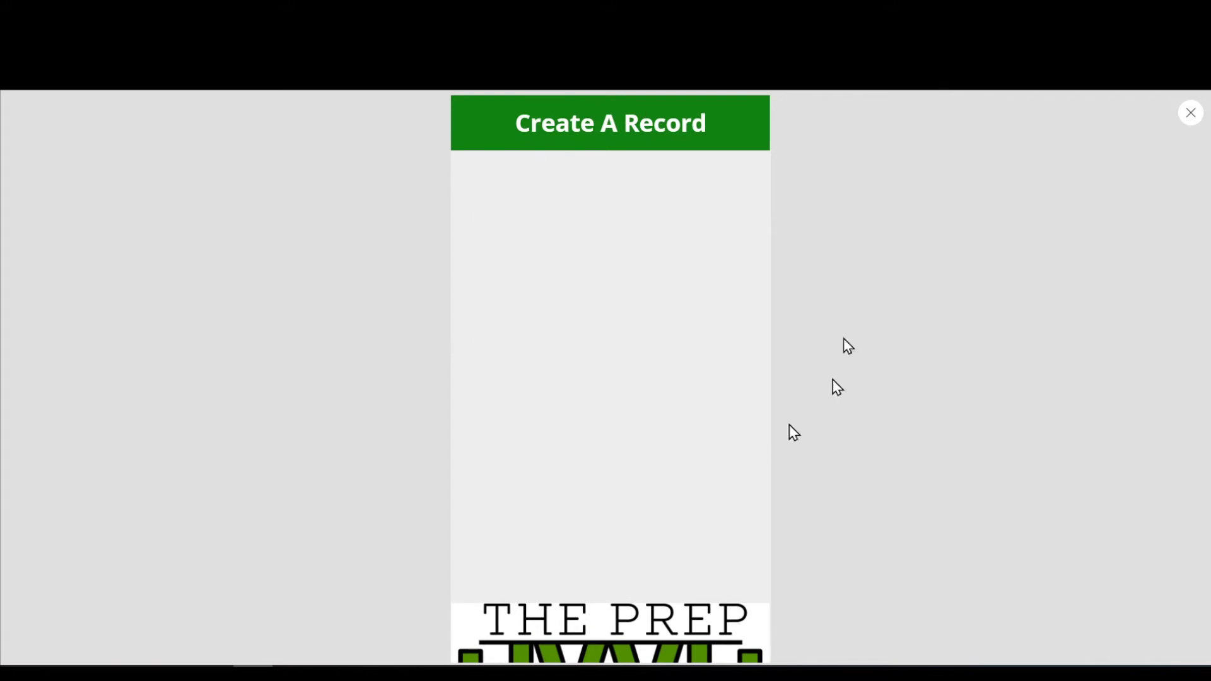
pyautogui.click(1190, 116)
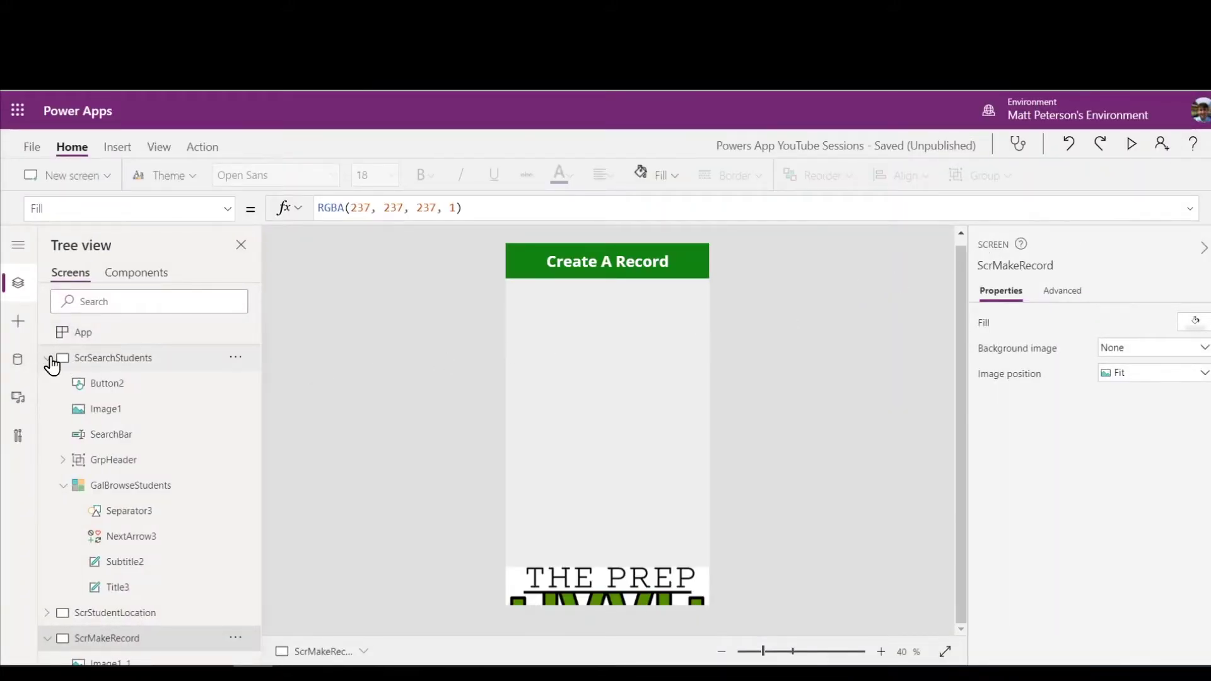
# Insert an Edit form on the ScrMakeRecord screen
pyautogui.click(48, 358)
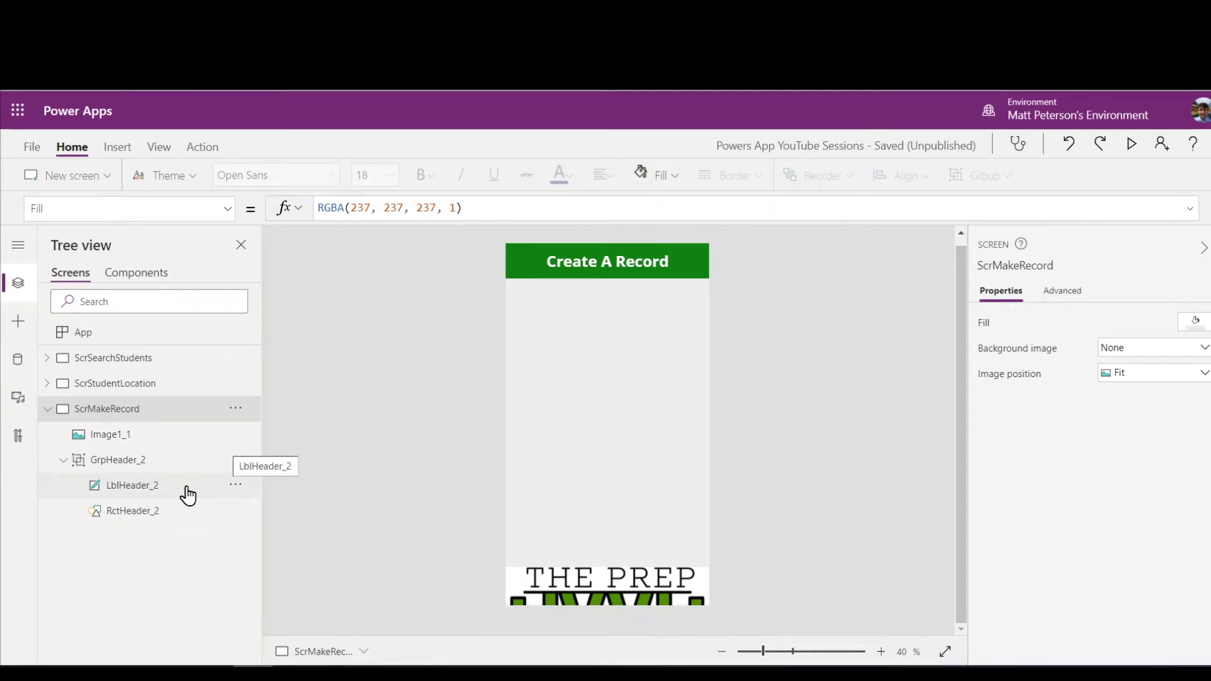
pyautogui.click(120, 150)
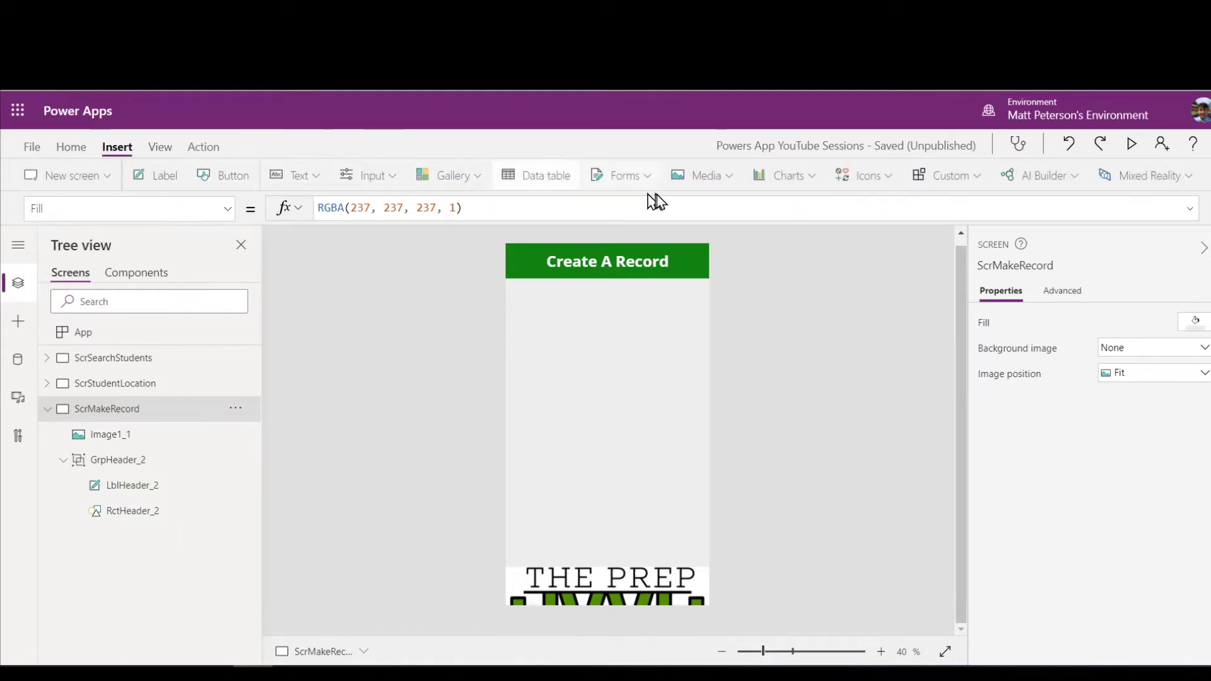
pyautogui.click(650, 180)
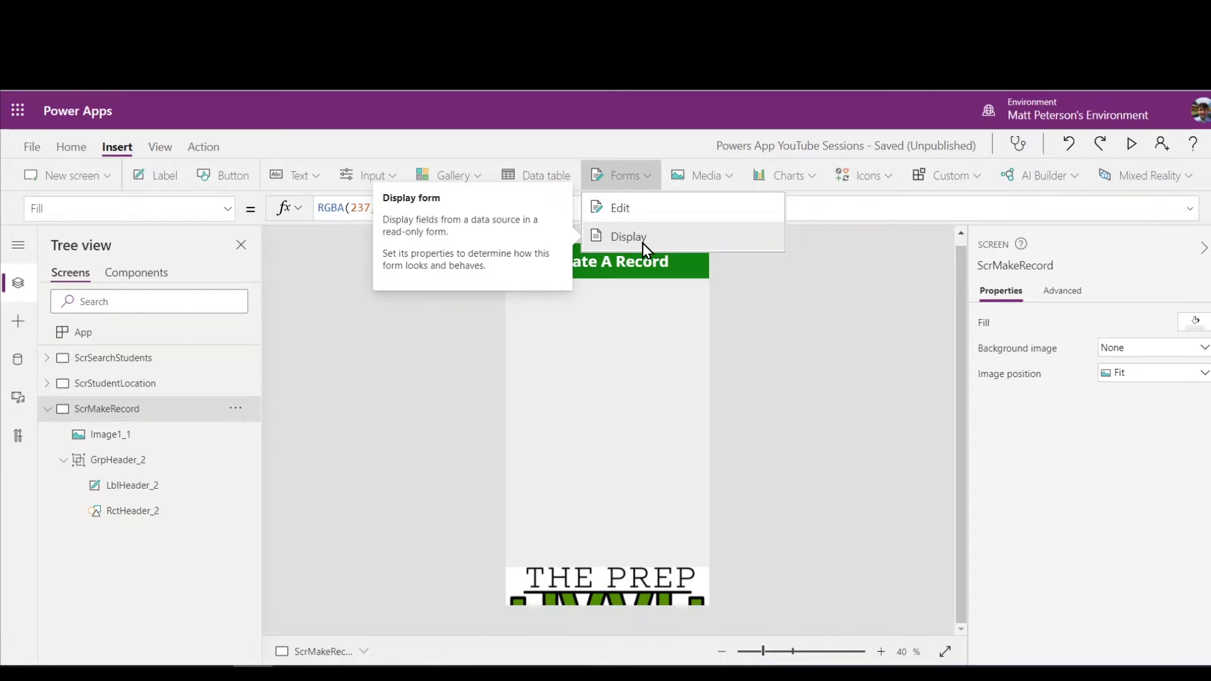
pyautogui.click(630, 207)
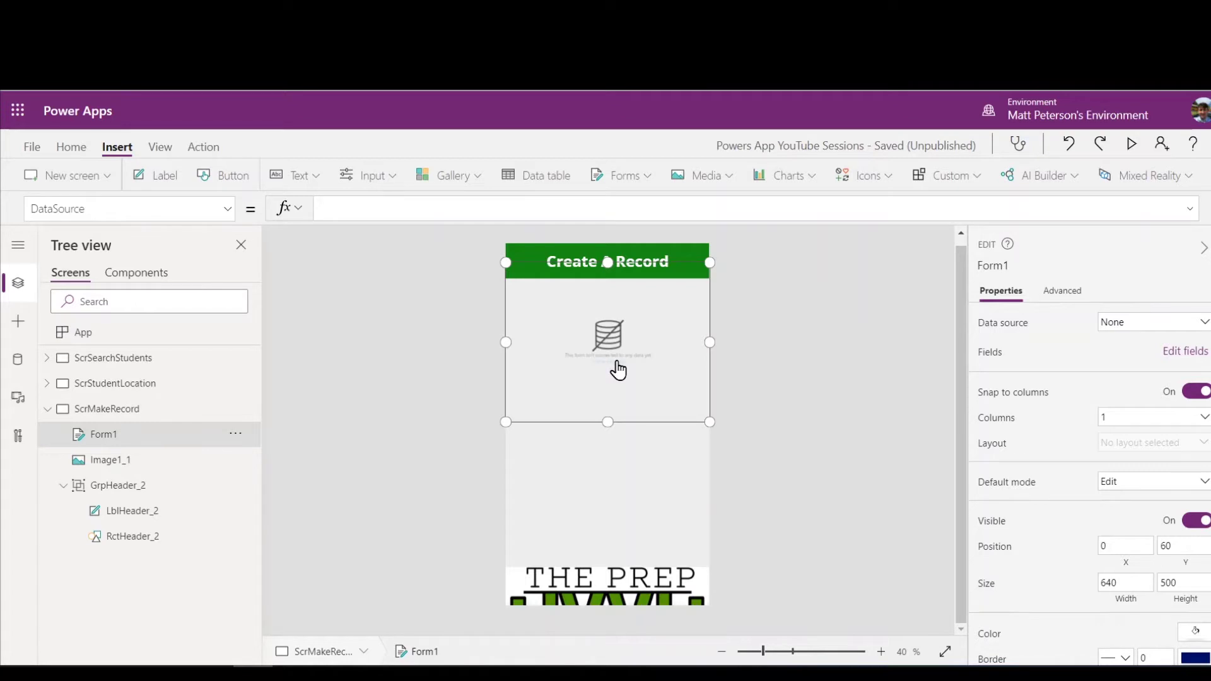
# Connect Form1 to the Student_Location data source and resize it to 640 by 882 to fill the space between header and logo
pyautogui.click(1155, 333)
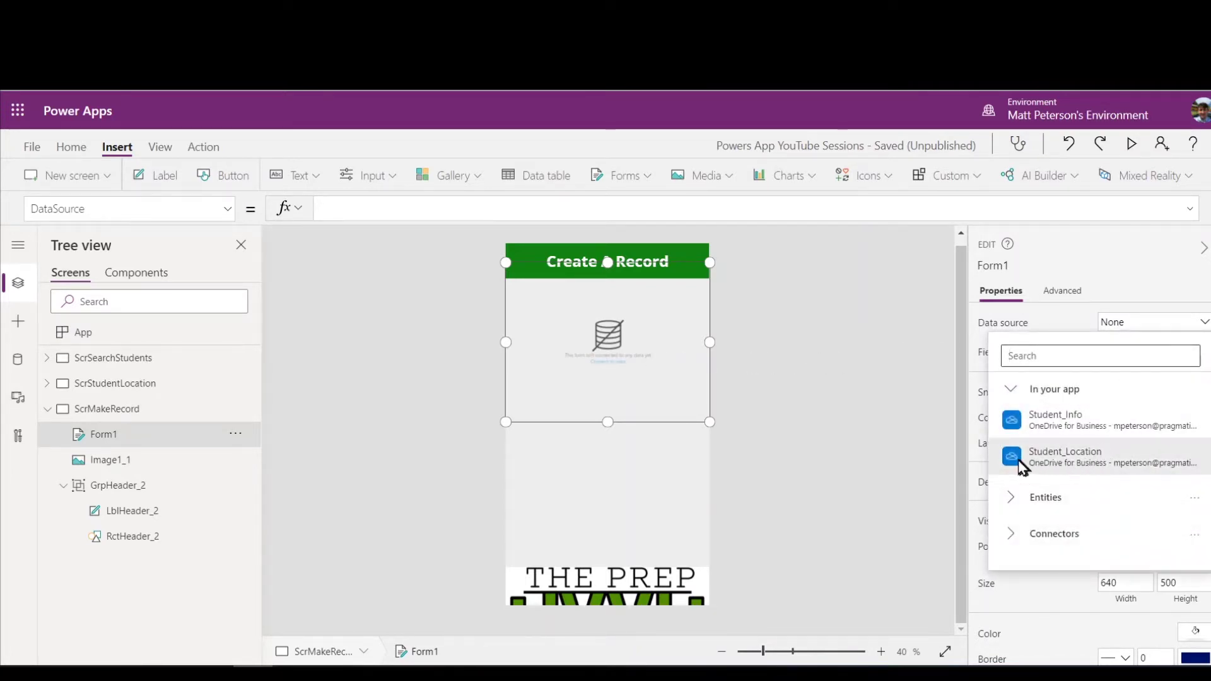
pyautogui.moveTo(1095, 460)
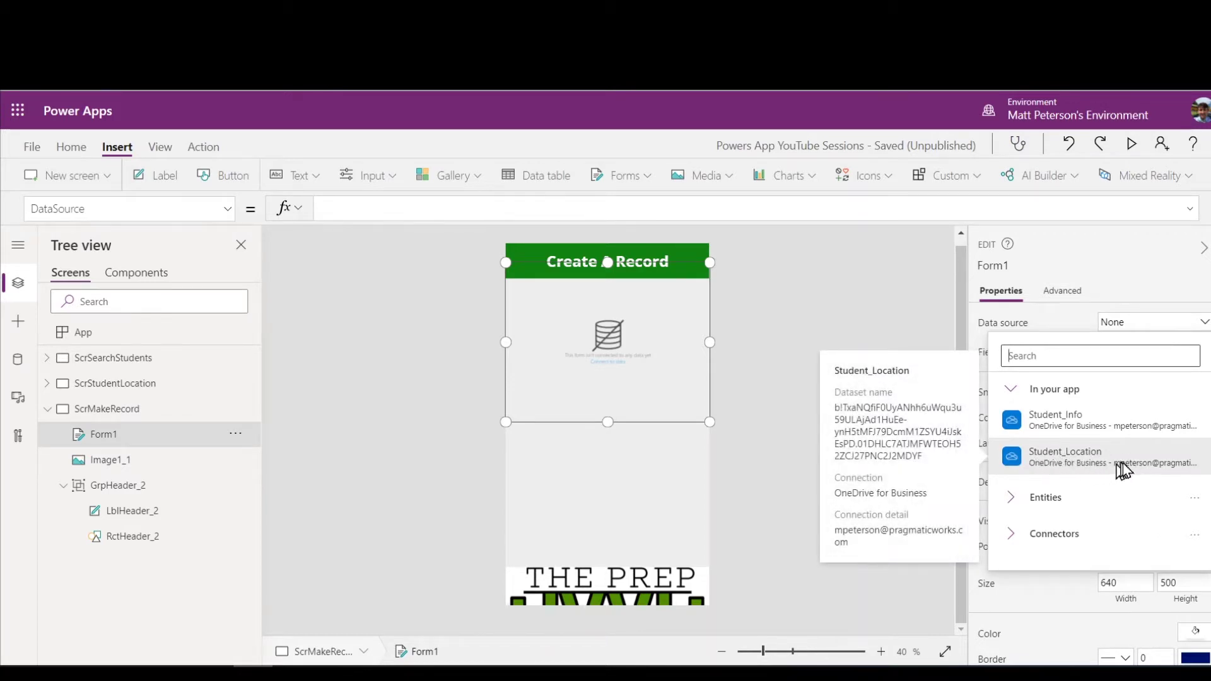
pyautogui.click(1065, 459)
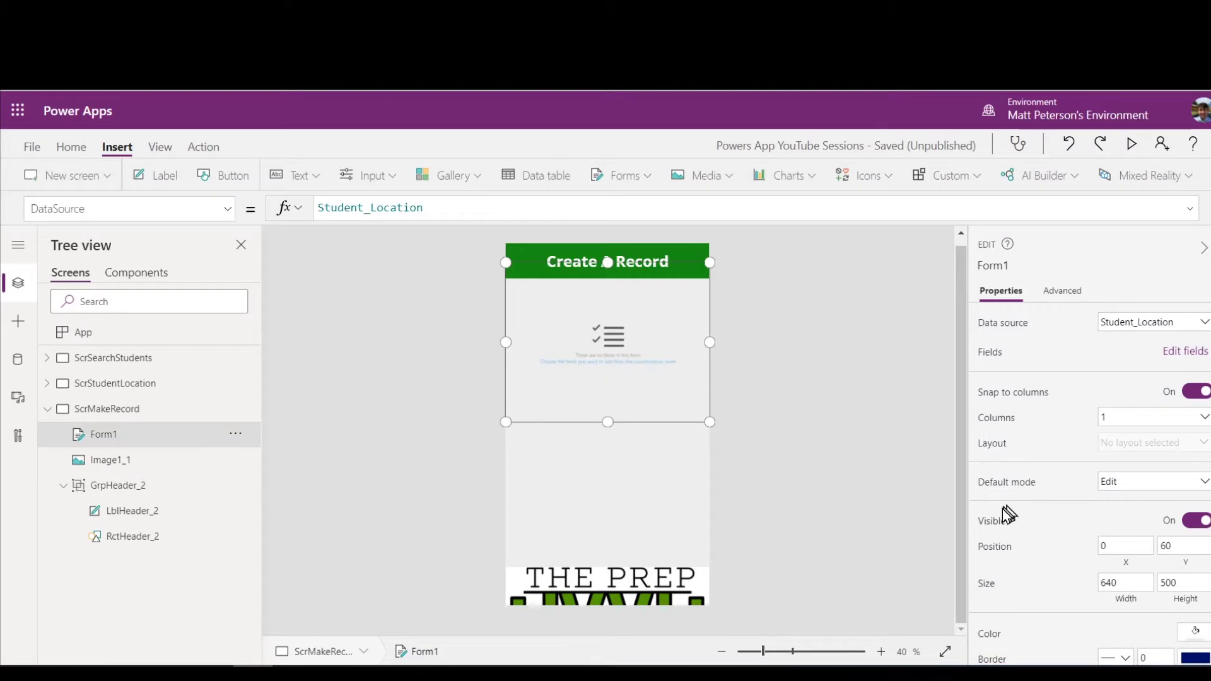
pyautogui.moveTo(610, 263); pyautogui.dragTo(611, 278)
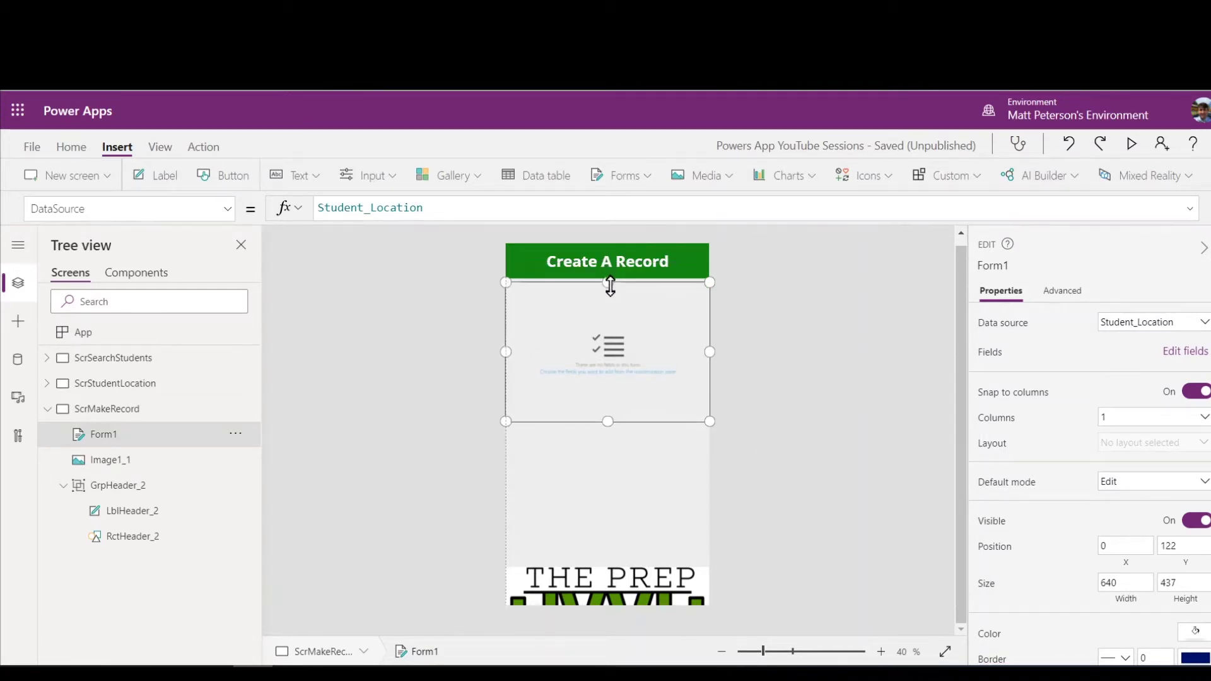
pyautogui.moveTo(607, 421); pyautogui.dragTo(602, 561)
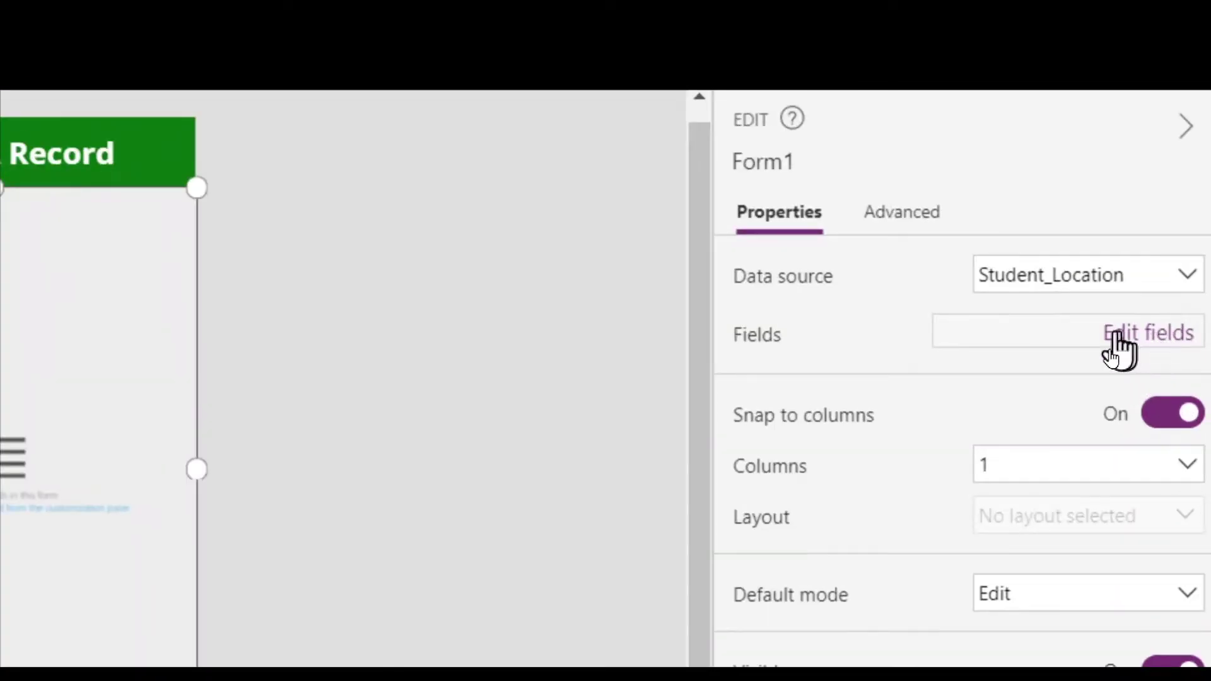
# Add the fields Additional Comments, Check In Date And Time, Created By, Location, Name and Student ID to Form1
pyautogui.click(1179, 350)
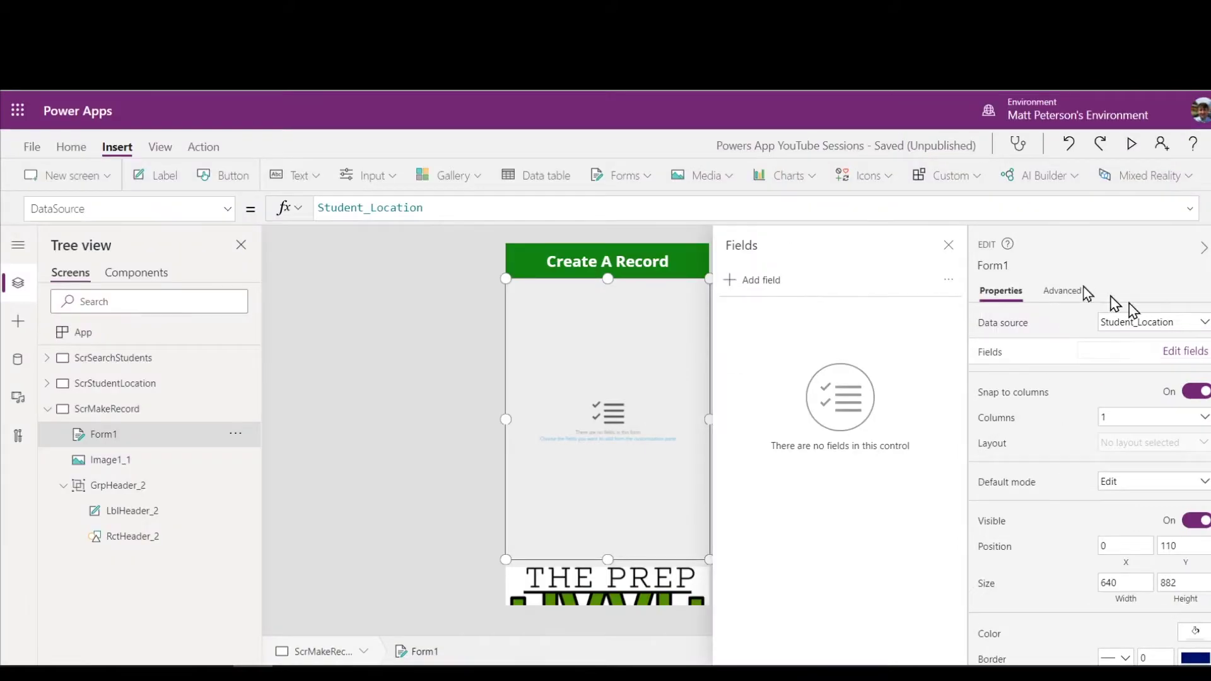
pyautogui.click(730, 280)
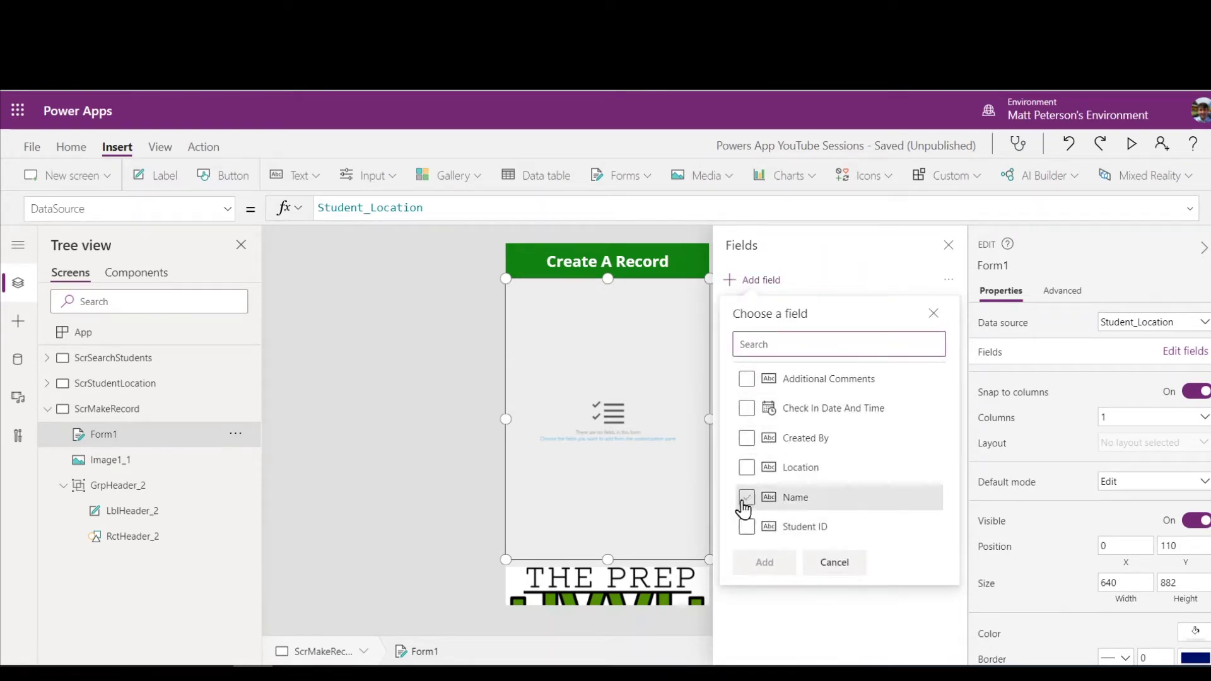
pyautogui.click(747, 379)
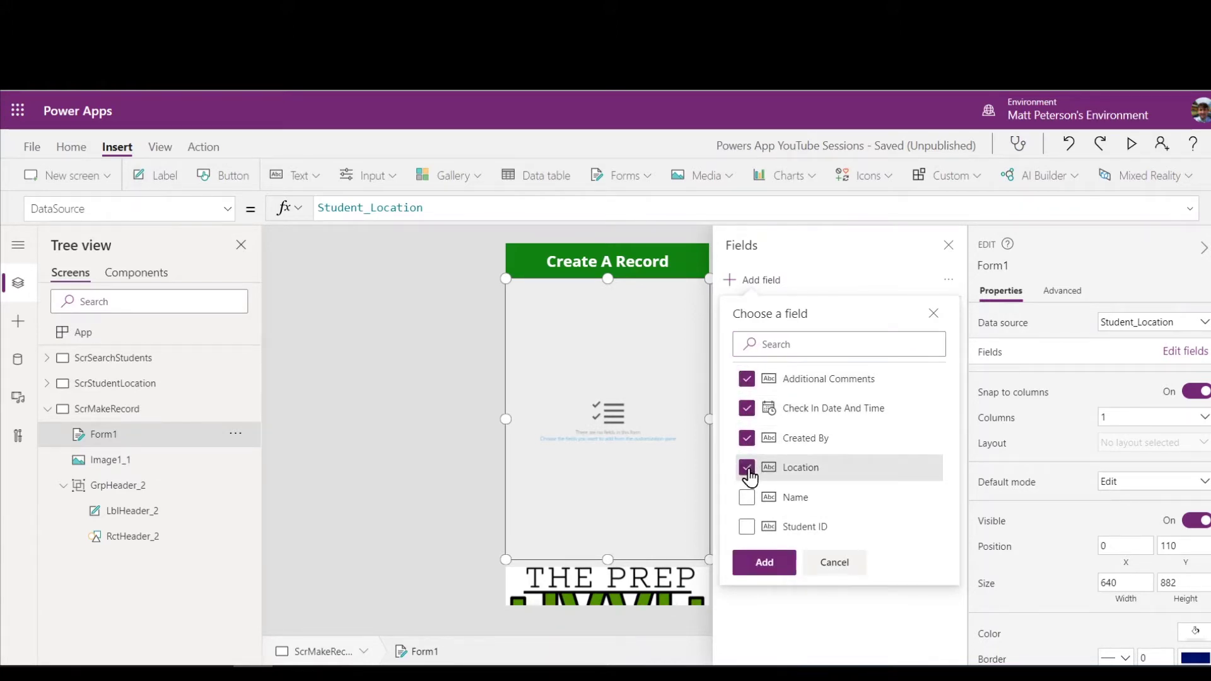
pyautogui.click(748, 530)
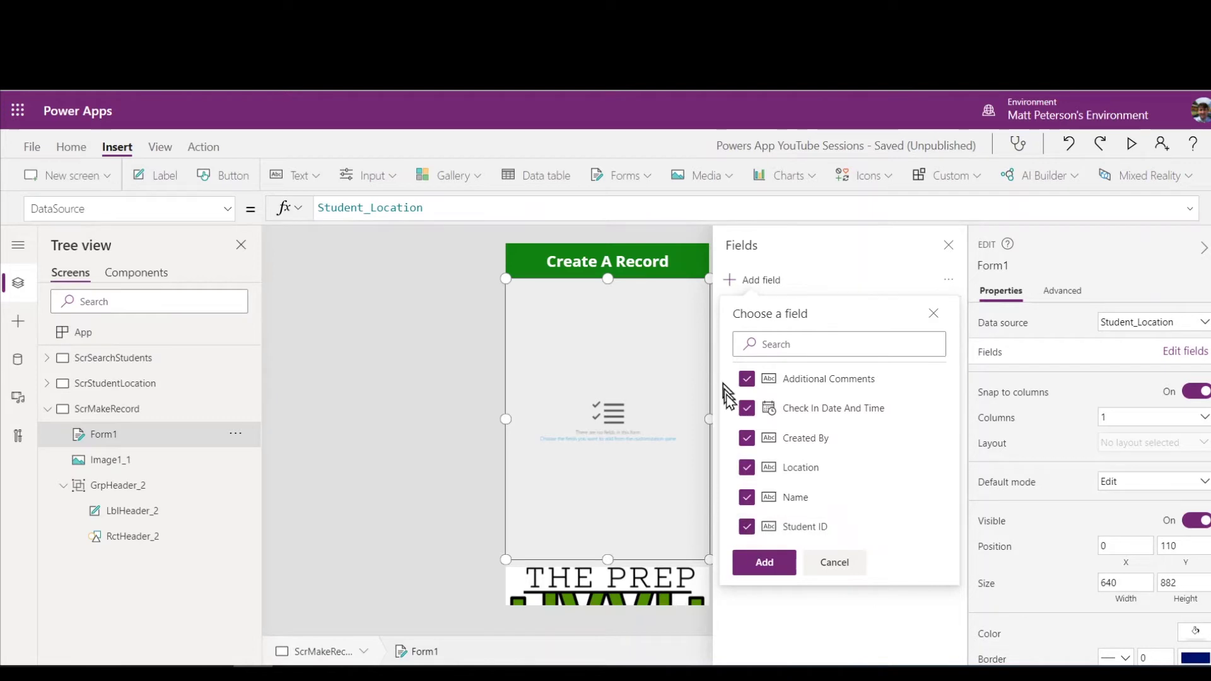
pyautogui.click(785, 566)
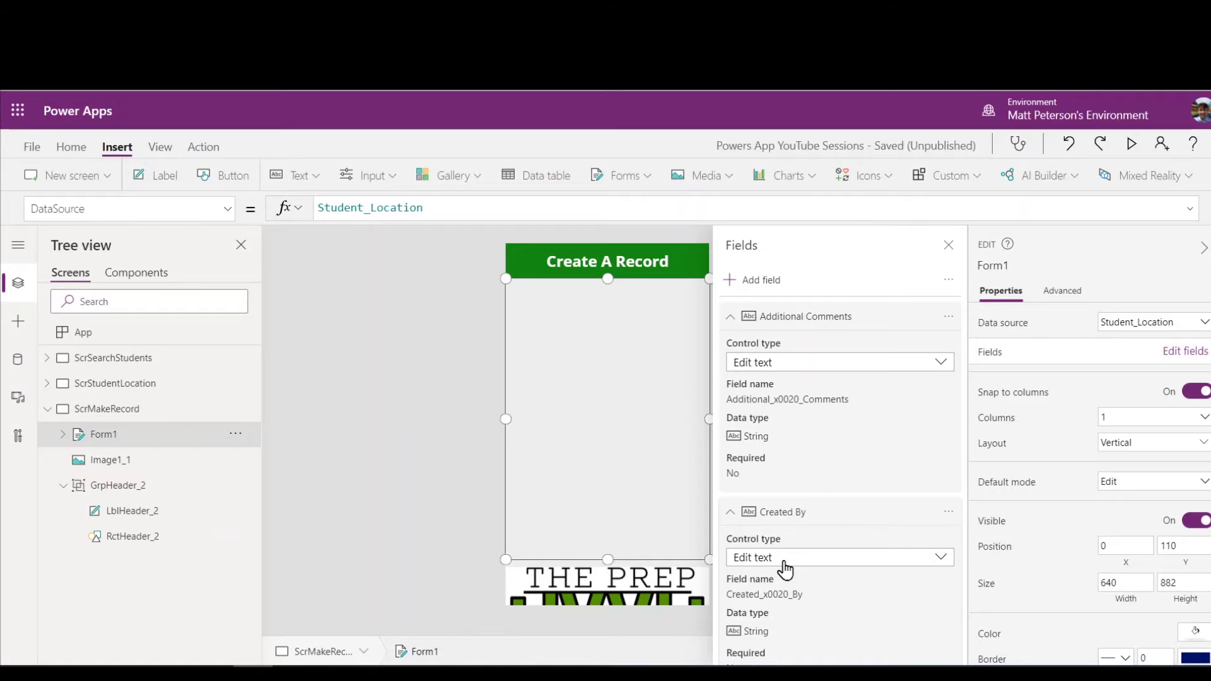
# Collapse the details of all form fields and move Additional Comments to the end, below Student ID
pyautogui.click(731, 319)
pyautogui.click(732, 351)
pyautogui.click(732, 385)
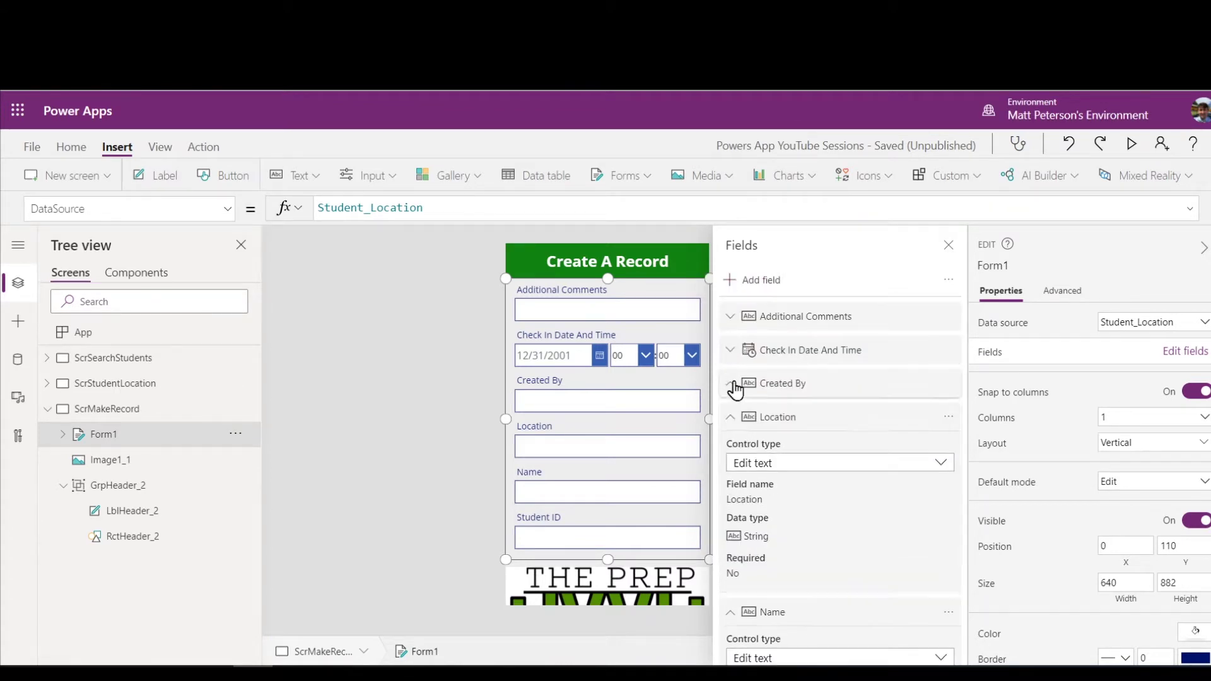
pyautogui.click(731, 418)
pyautogui.click(732, 451)
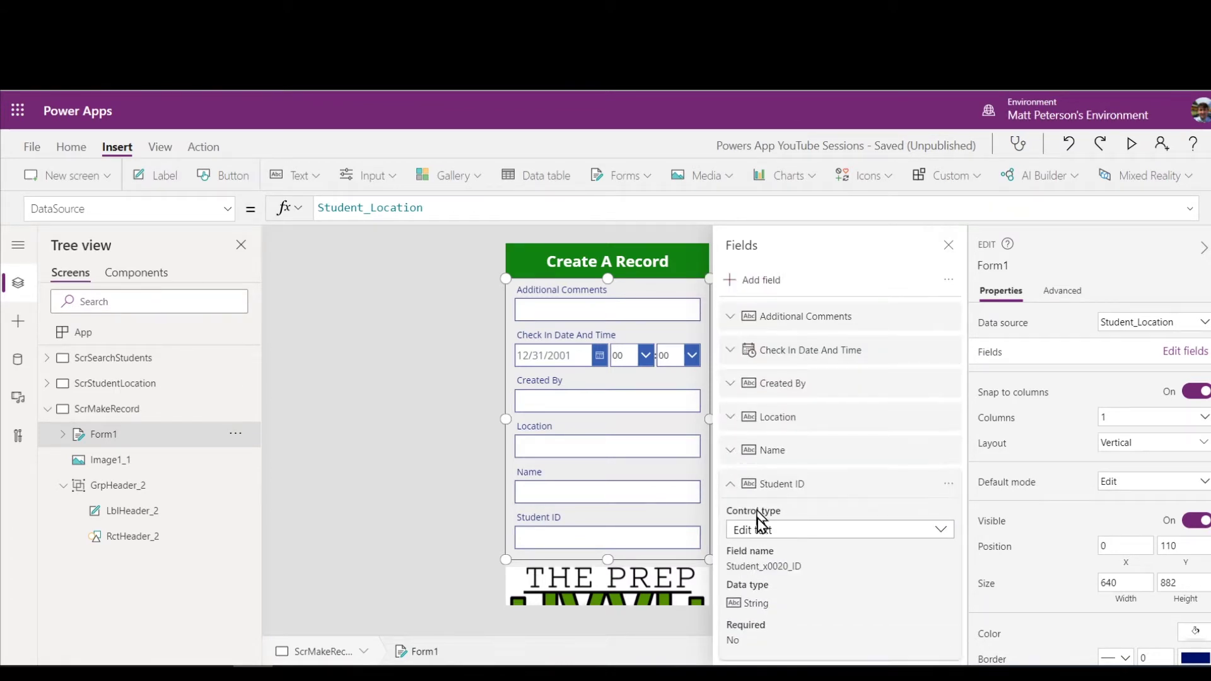
pyautogui.click(730, 486)
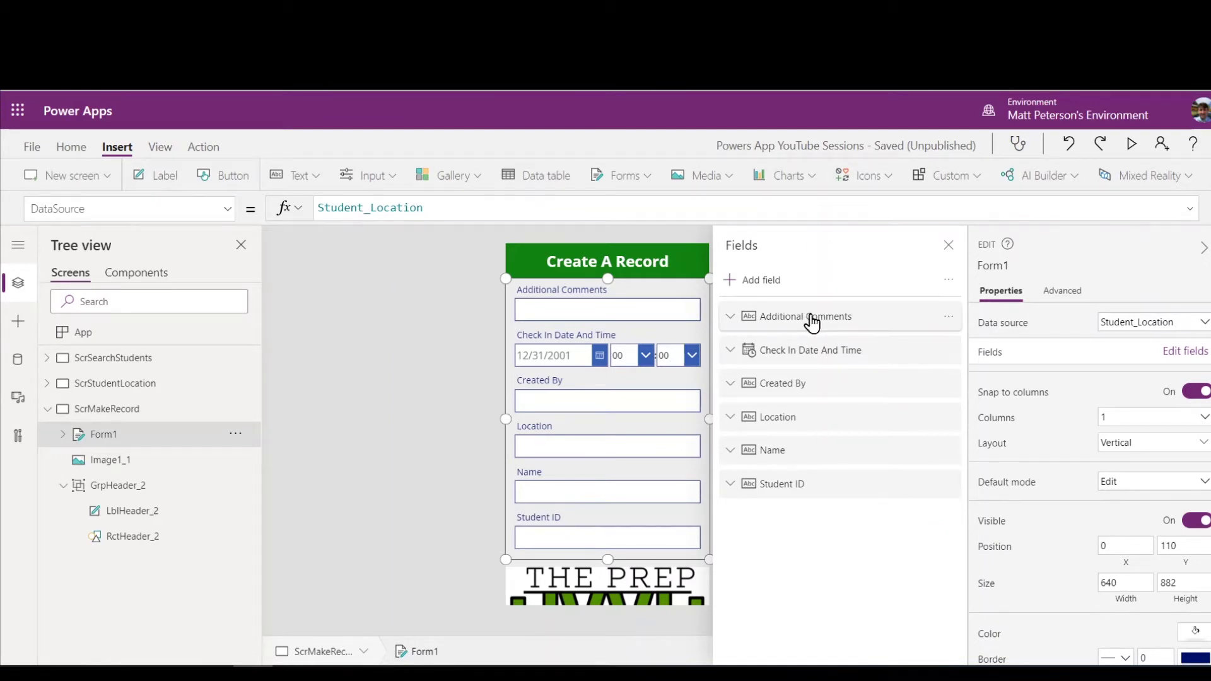
pyautogui.moveTo(814, 323); pyautogui.dragTo(821, 514)
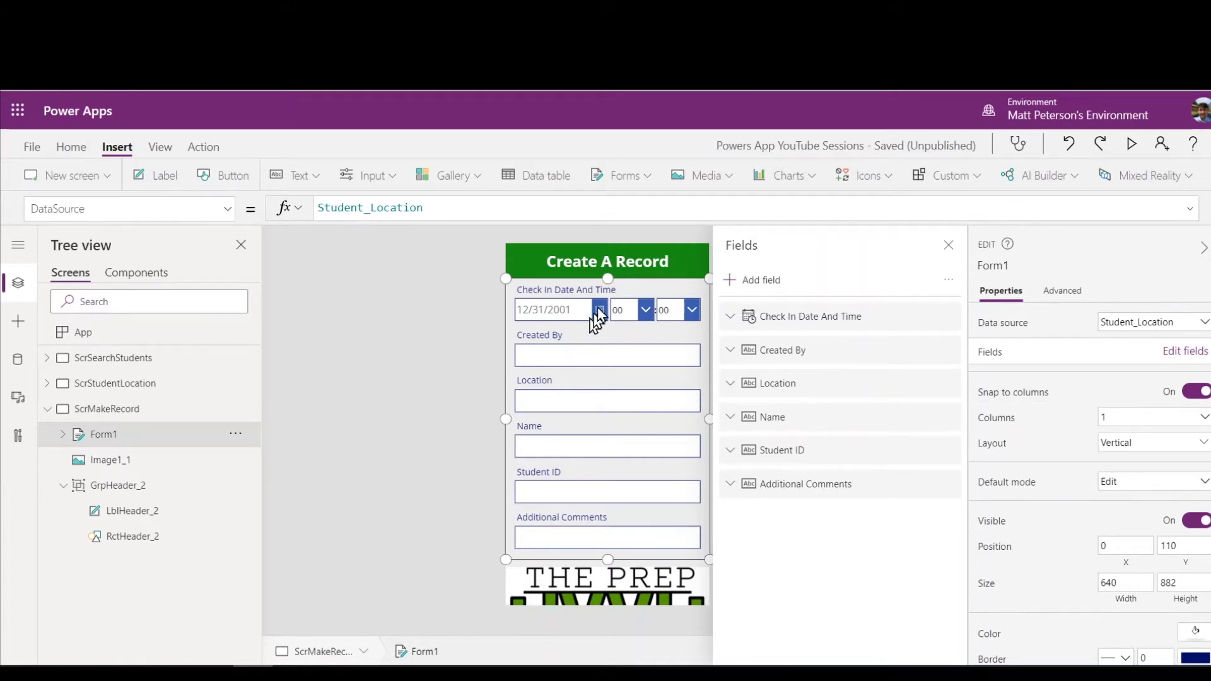
# Try laying out the form in 2 columns and return it to 1 column
pyautogui.click(1148, 425)
pyautogui.click(1134, 458)
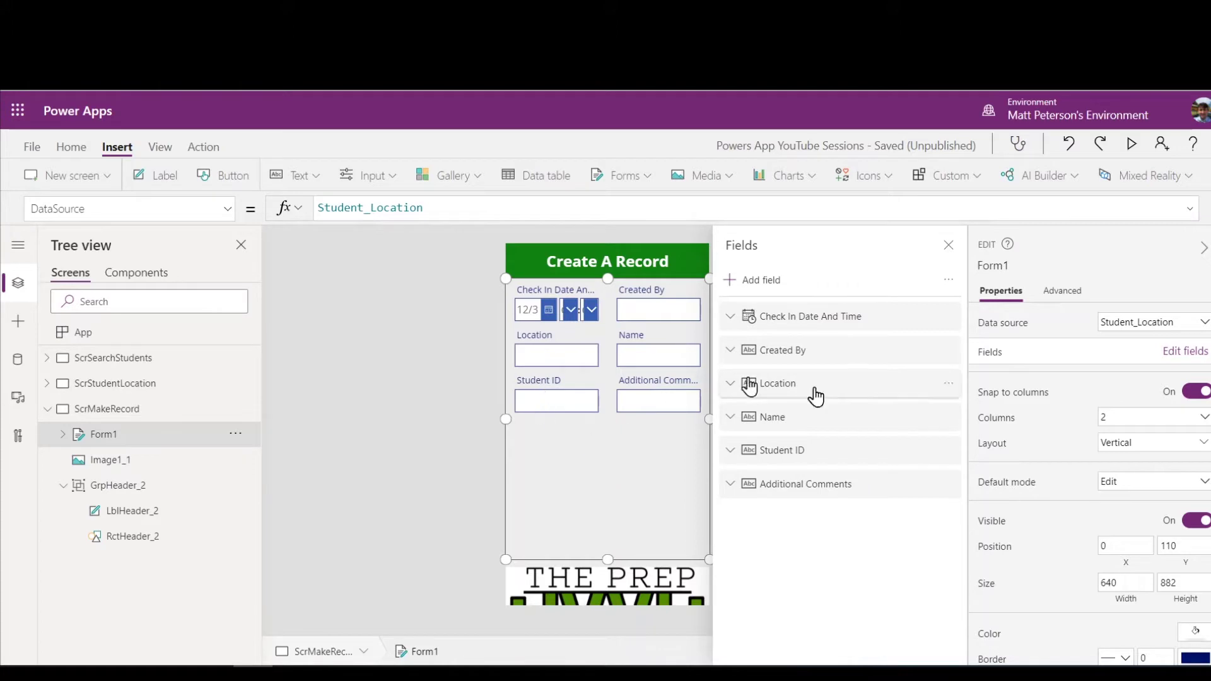
pyautogui.click(1136, 419)
pyautogui.click(1133, 441)
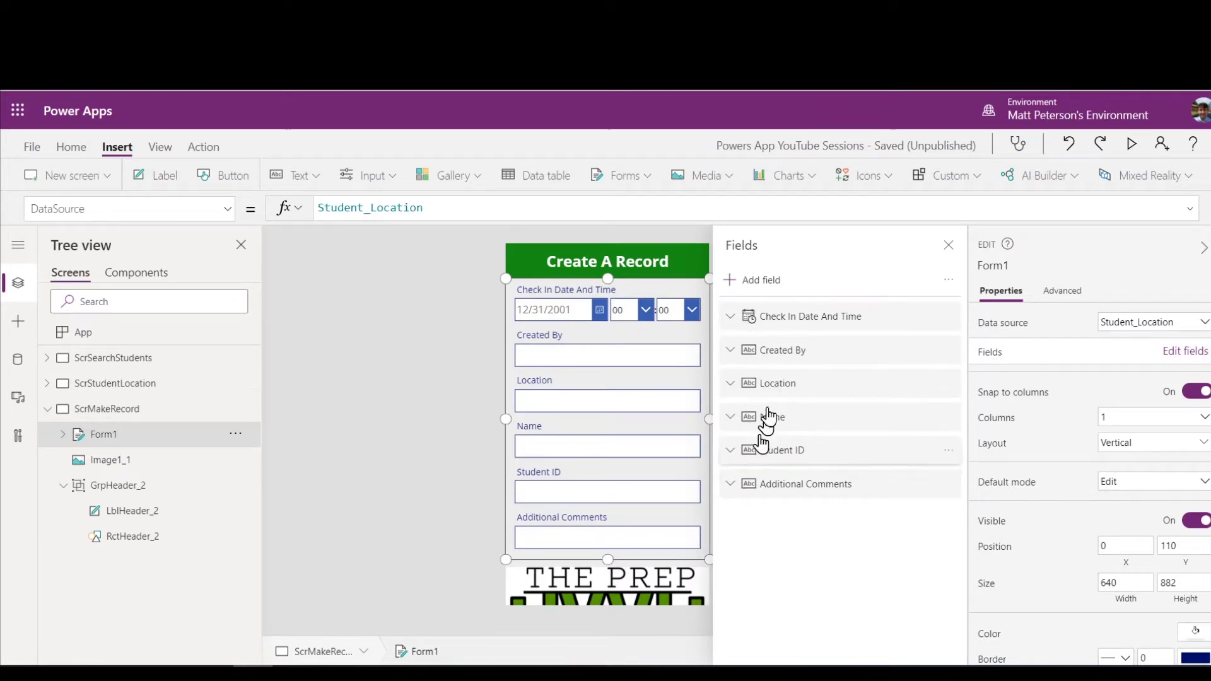
# Examine the control type options of the Check In Date And Time field, keeping Edit date/time
pyautogui.click(732, 316)
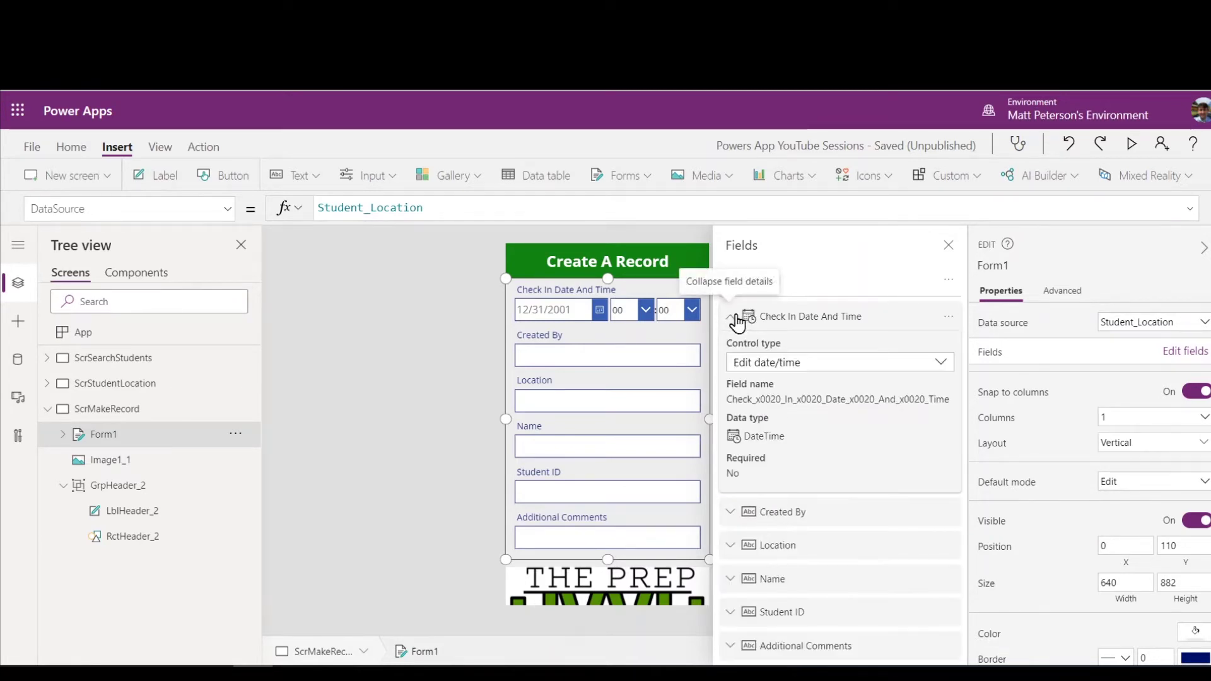
pyautogui.click(733, 316)
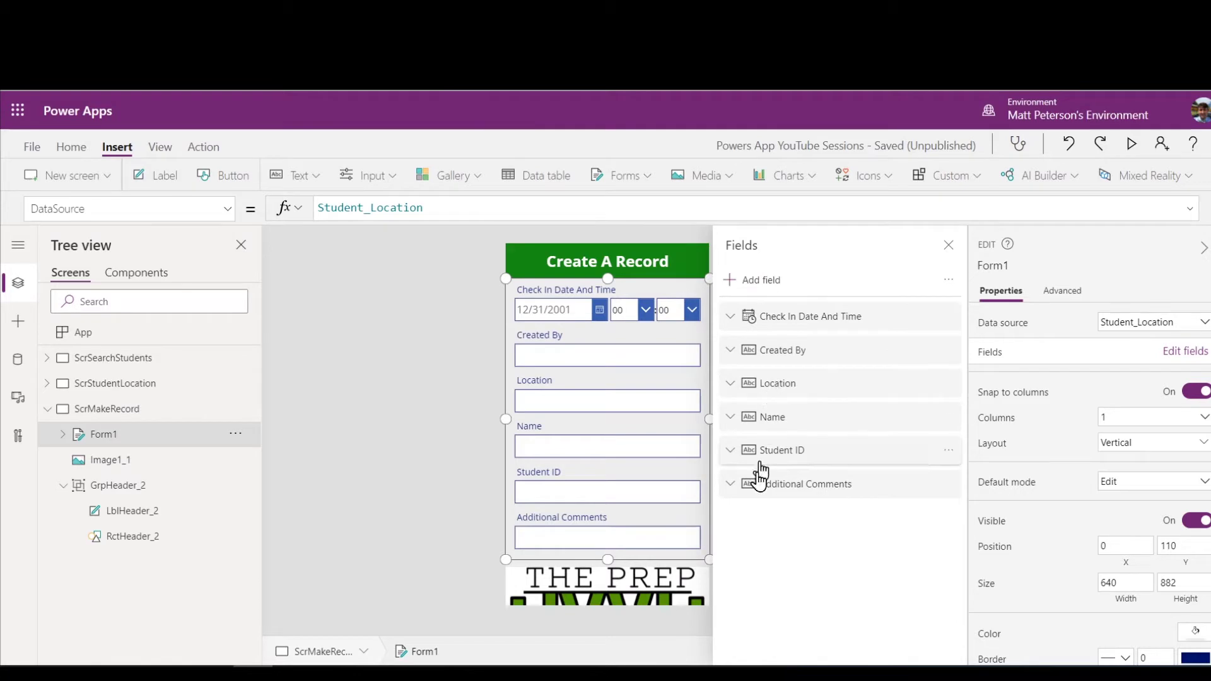
pyautogui.click(733, 316)
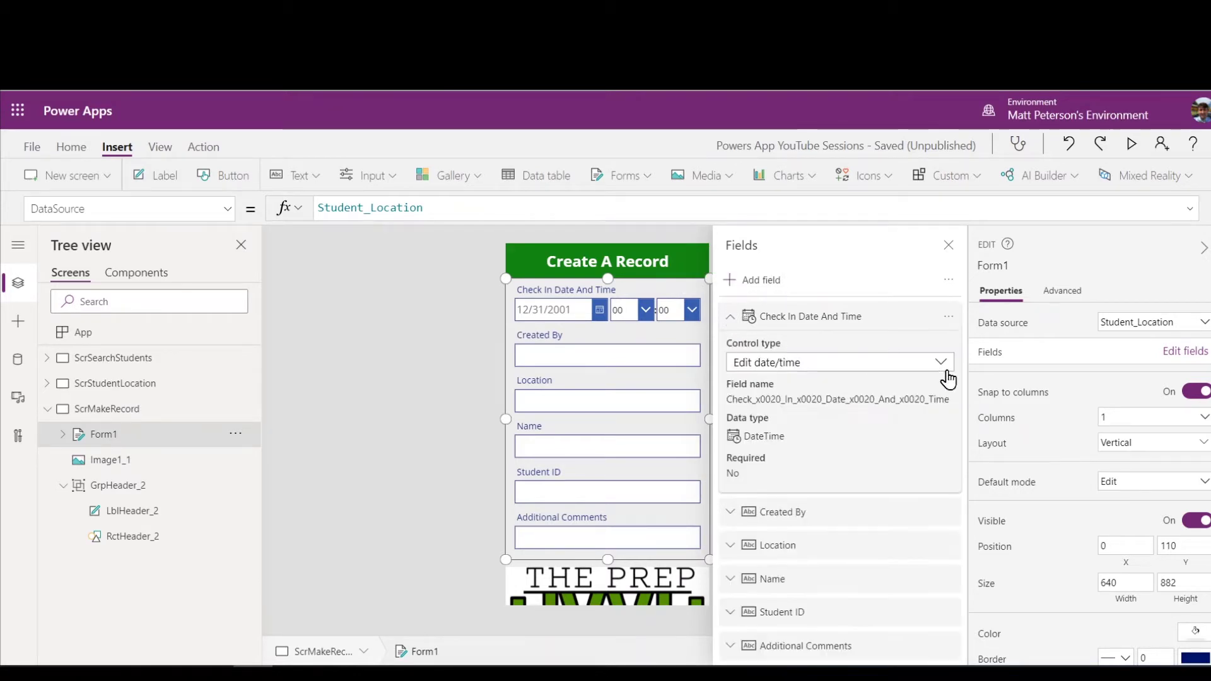
pyautogui.click(793, 366)
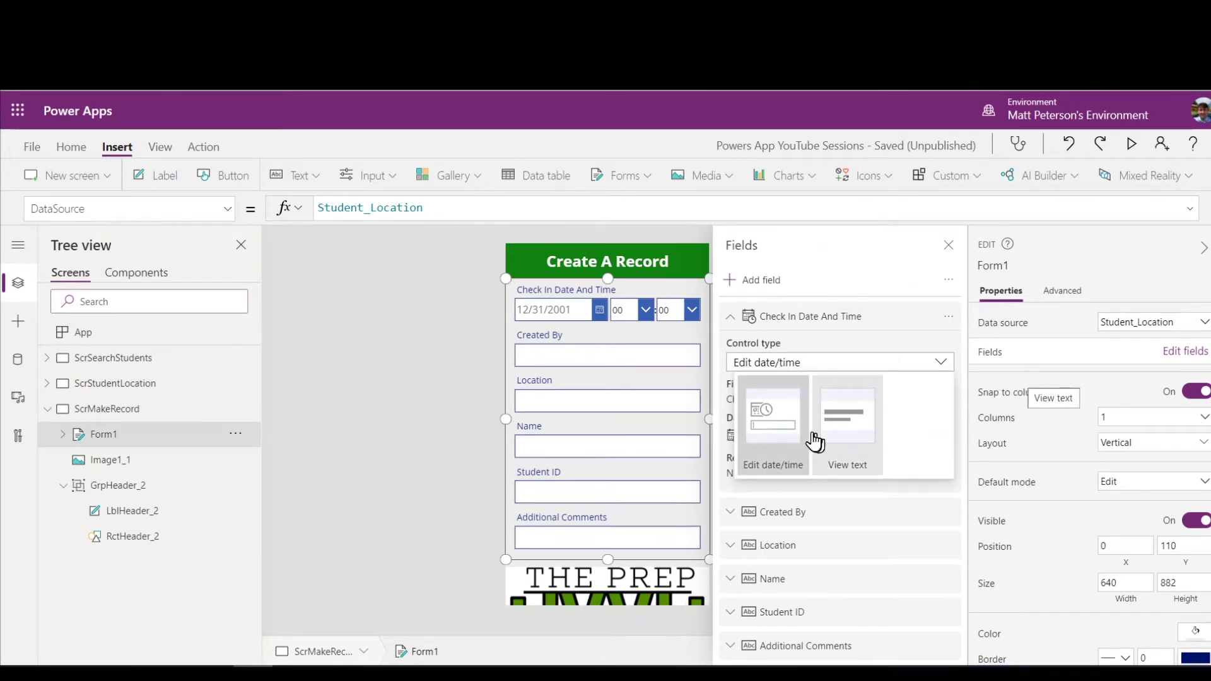
pyautogui.click(767, 418)
pyautogui.click(731, 321)
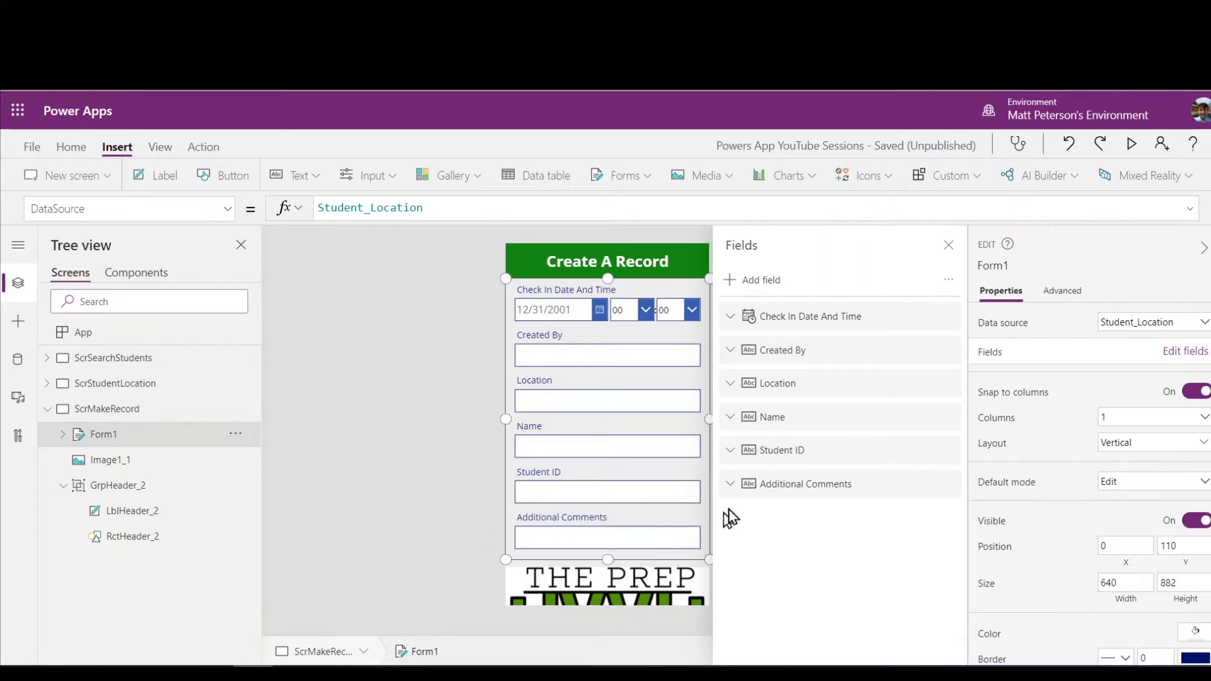
# Set the Additional Comments field's control type to Edit multi-line text and close the field settings
pyautogui.click(731, 484)
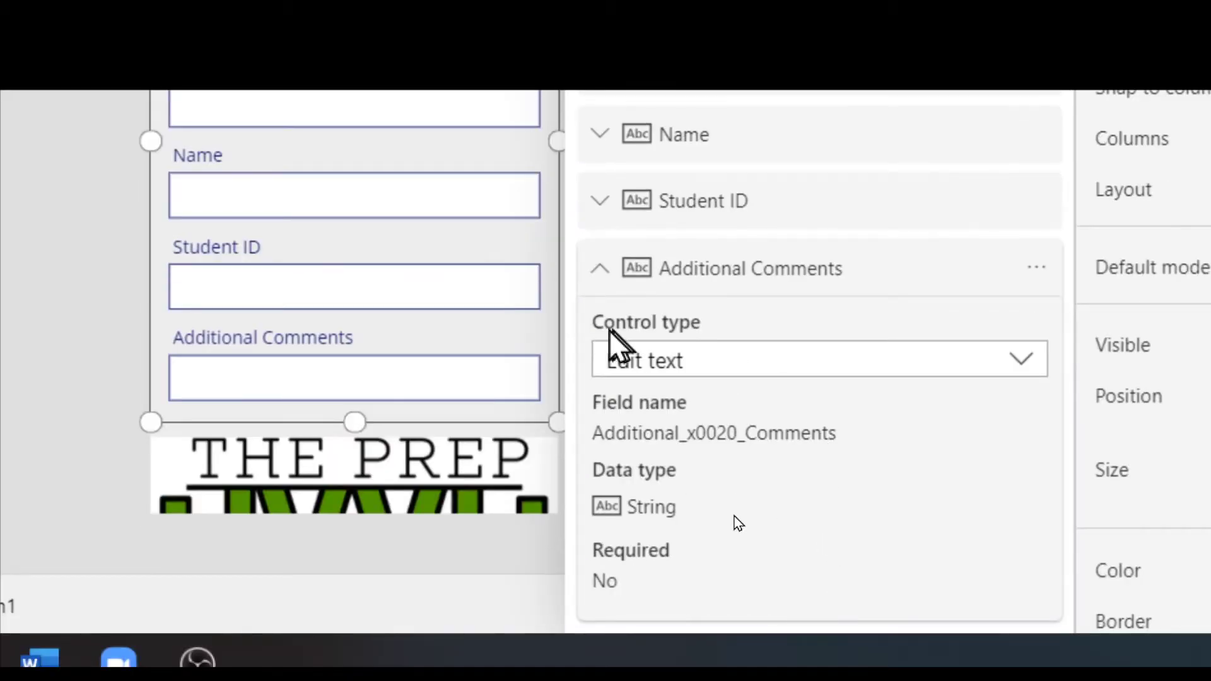
pyautogui.click(626, 369)
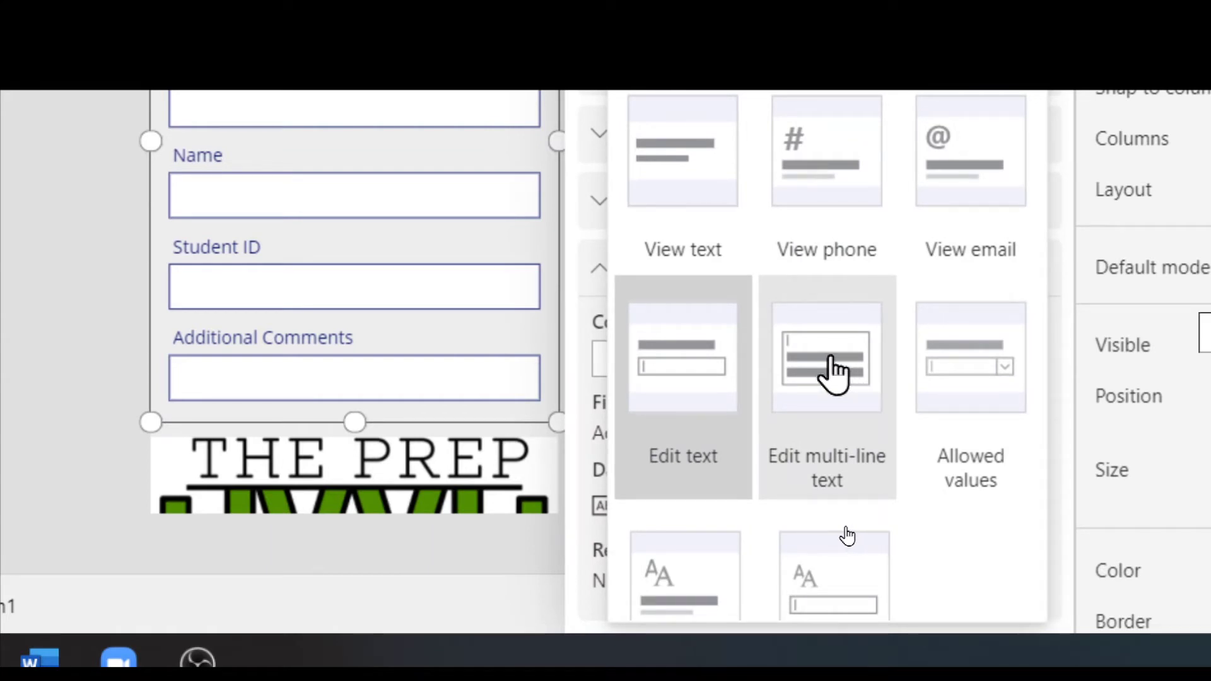
pyautogui.scroll(-2, 839, 360)
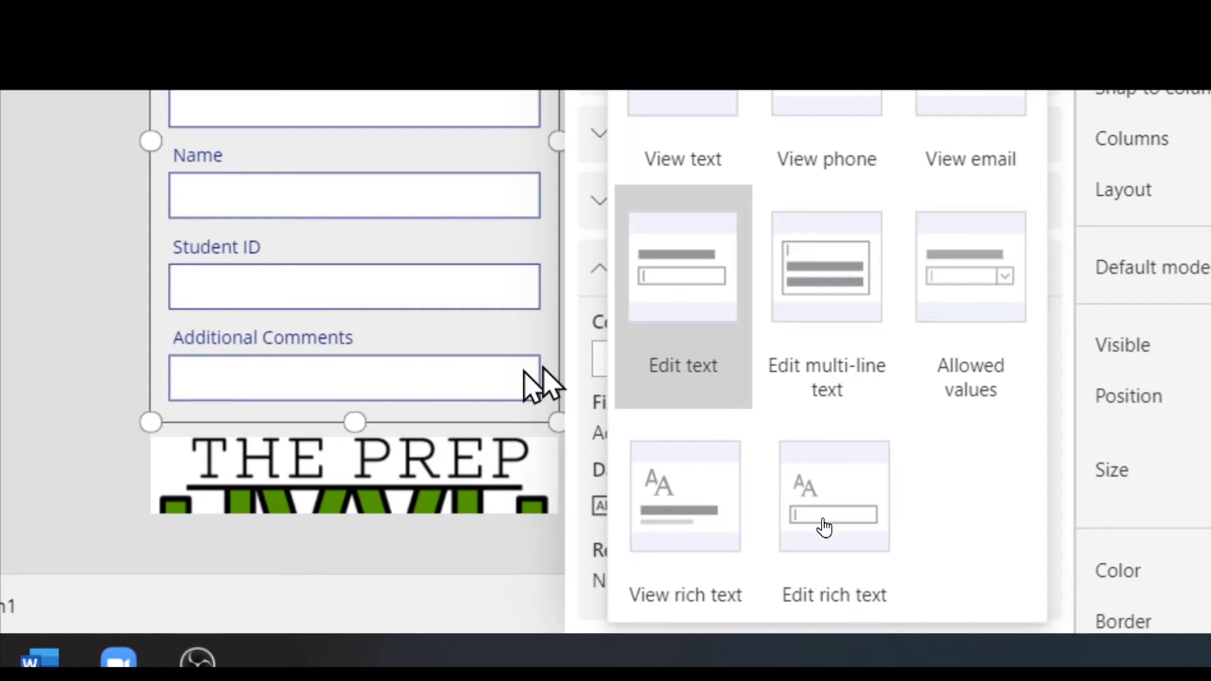
pyautogui.click(814, 287)
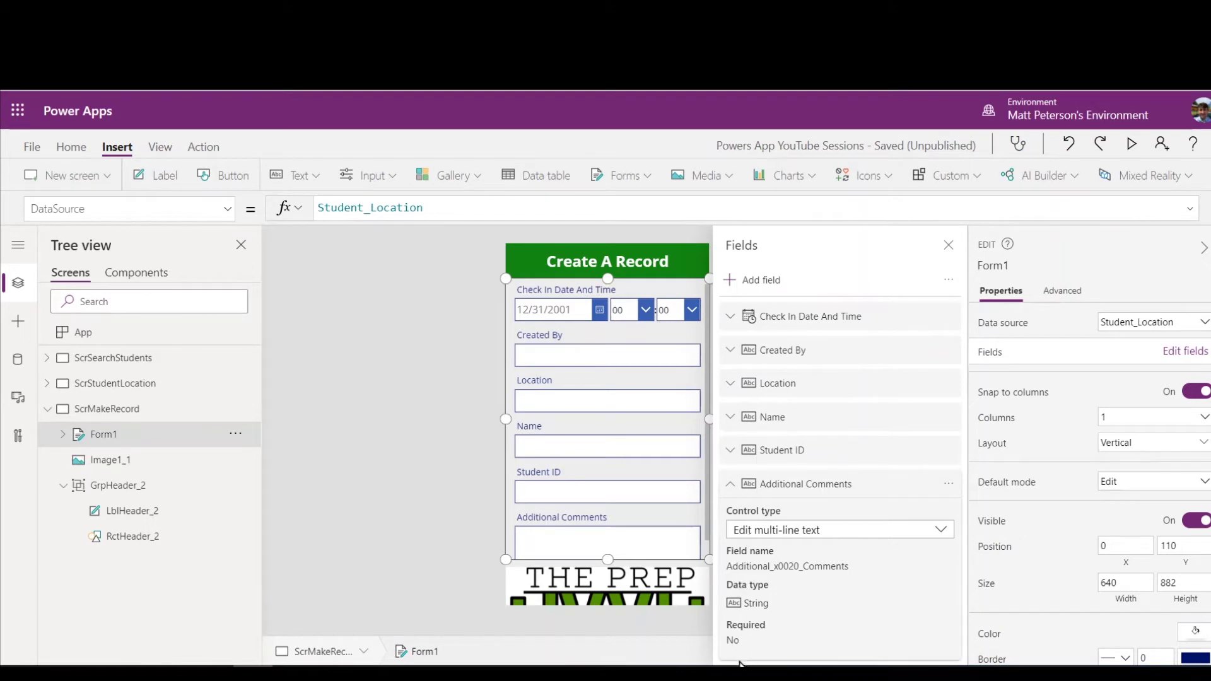
pyautogui.click(949, 245)
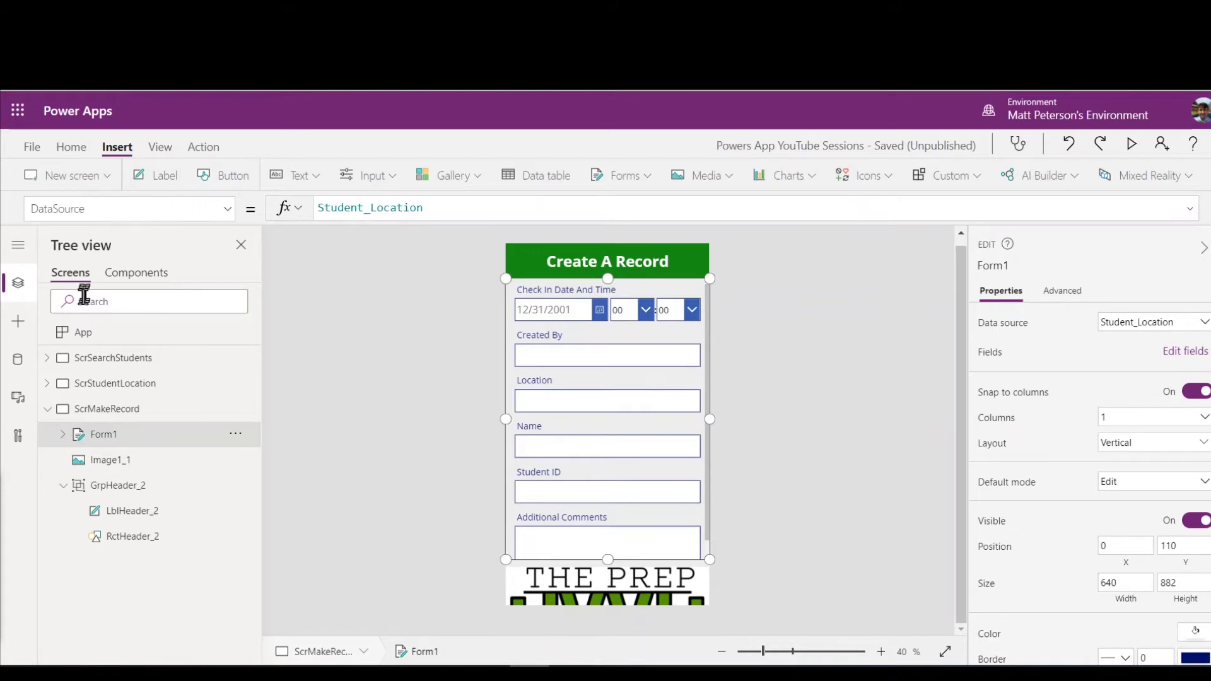
# Unlock the properties of the Created By data card in Form1 and select the card's text input
pyautogui.click(63, 436)
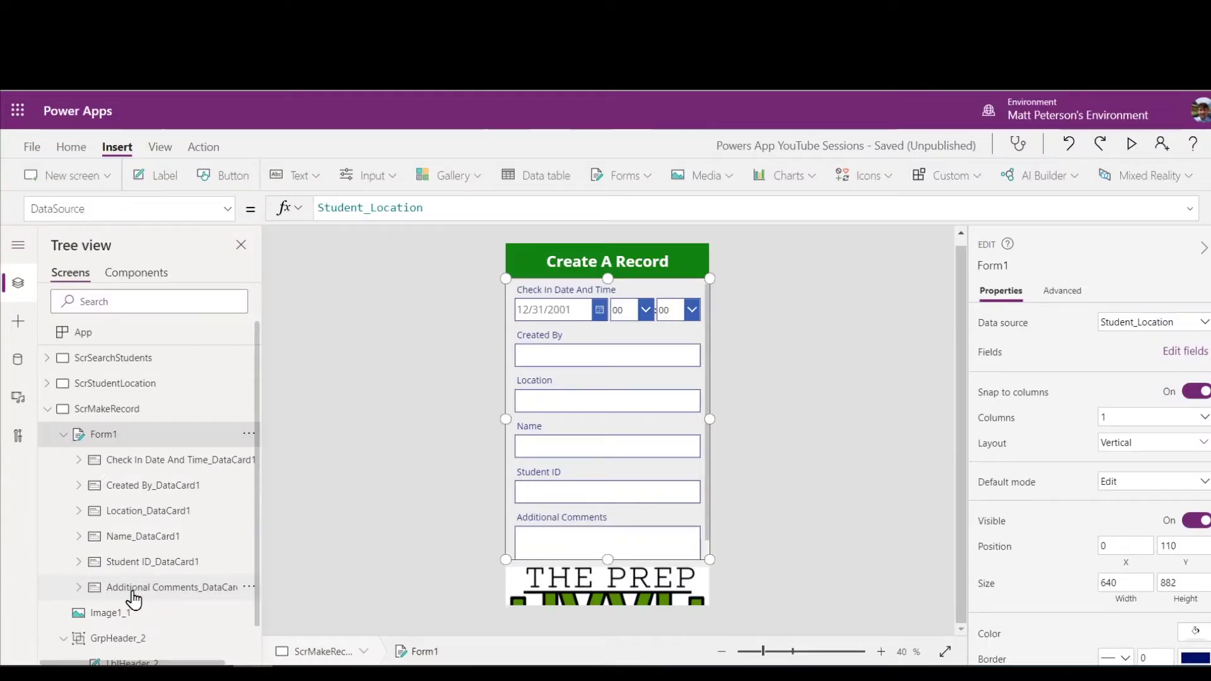
pyautogui.click(563, 340)
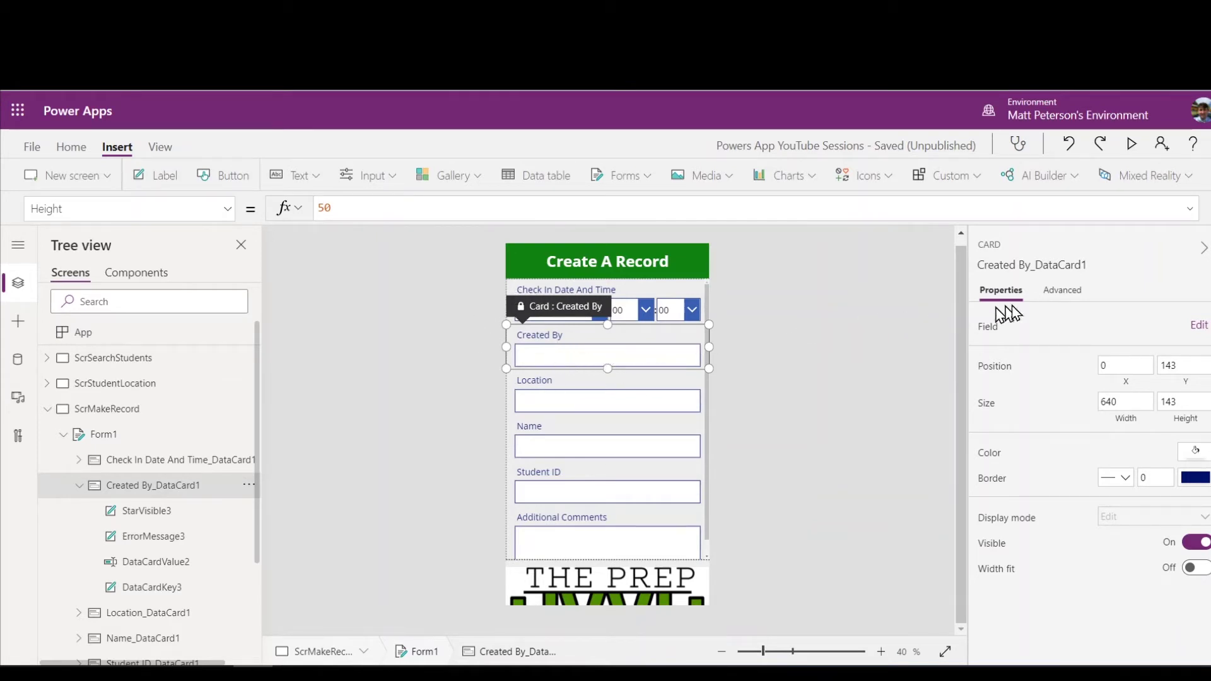
pyautogui.click(1071, 292)
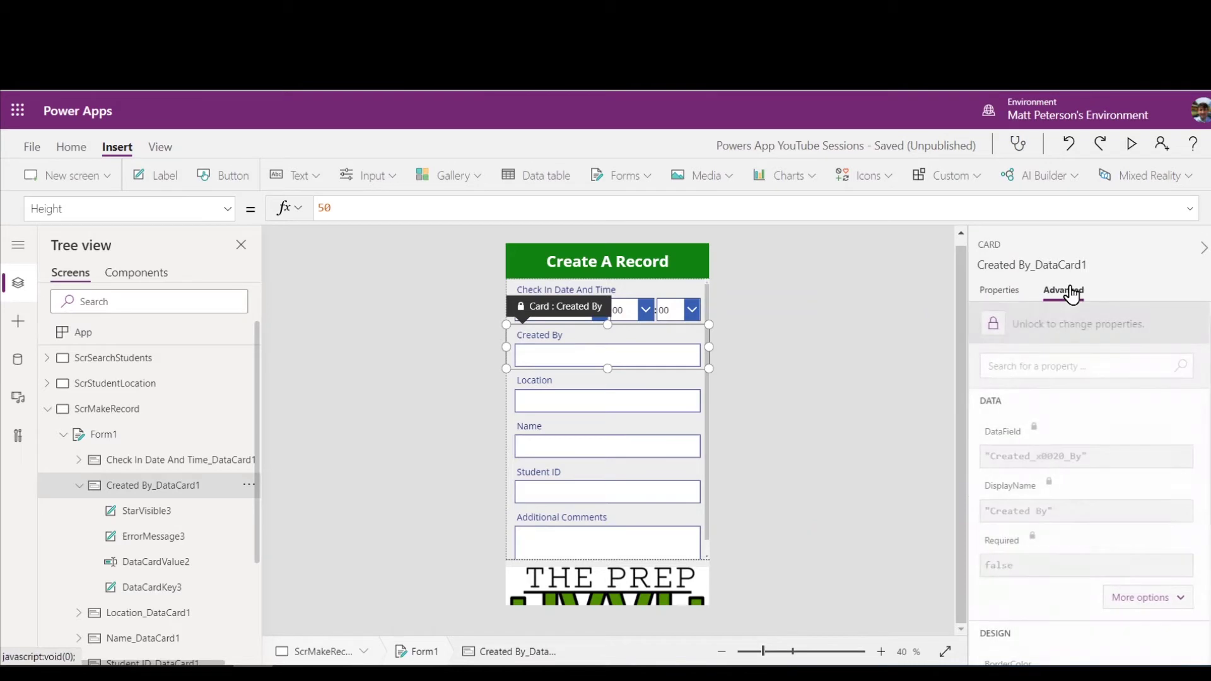
pyautogui.click(995, 328)
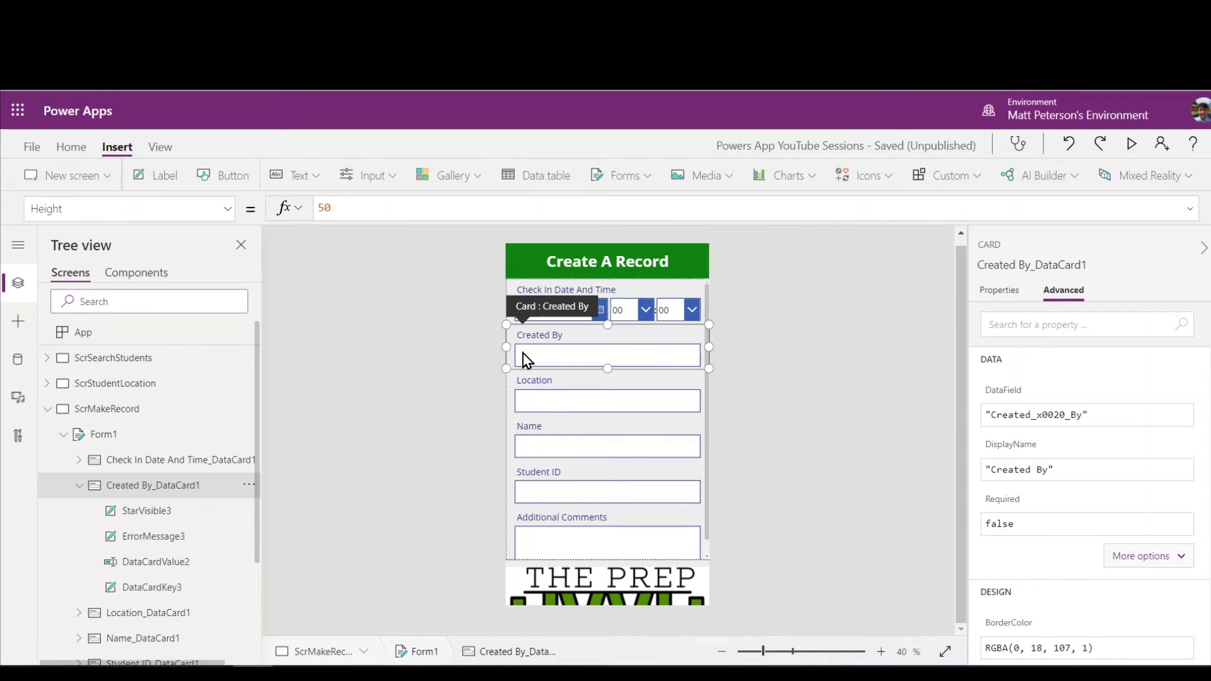
pyautogui.click(571, 352)
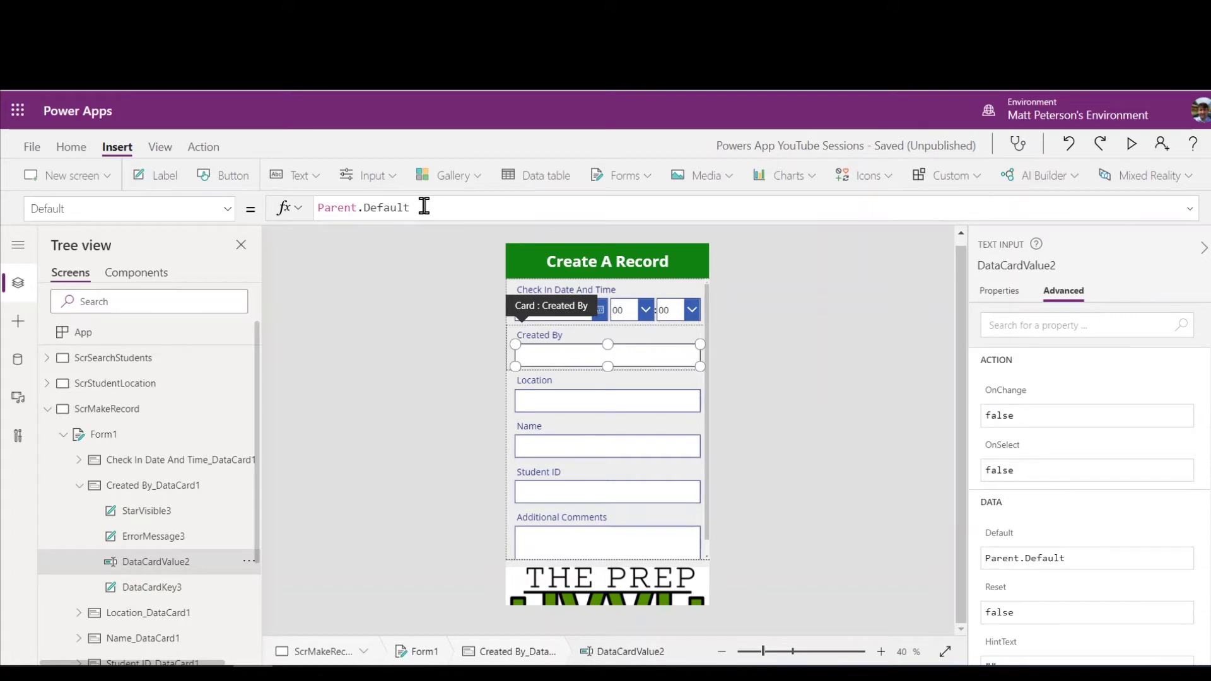
# Set the Default property of the Created By card's text input to User().FullName
pyautogui.moveTo(459, 208); pyautogui.dragTo(311, 208)
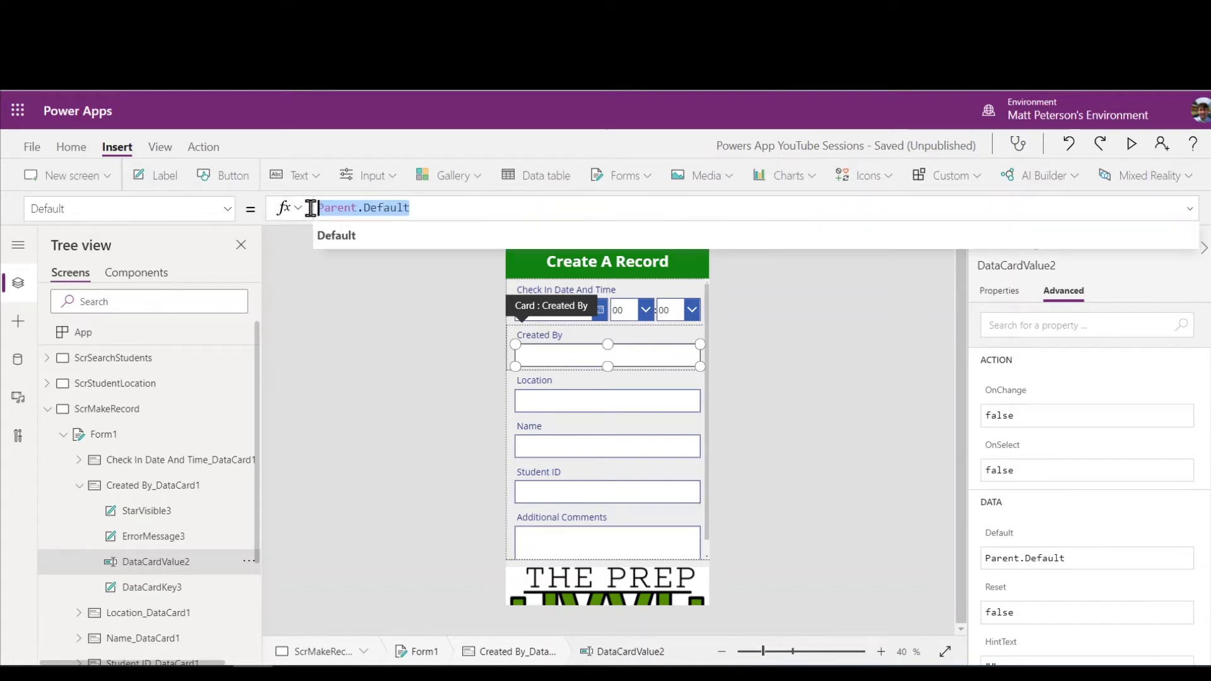
pyautogui.press('BackSpace')
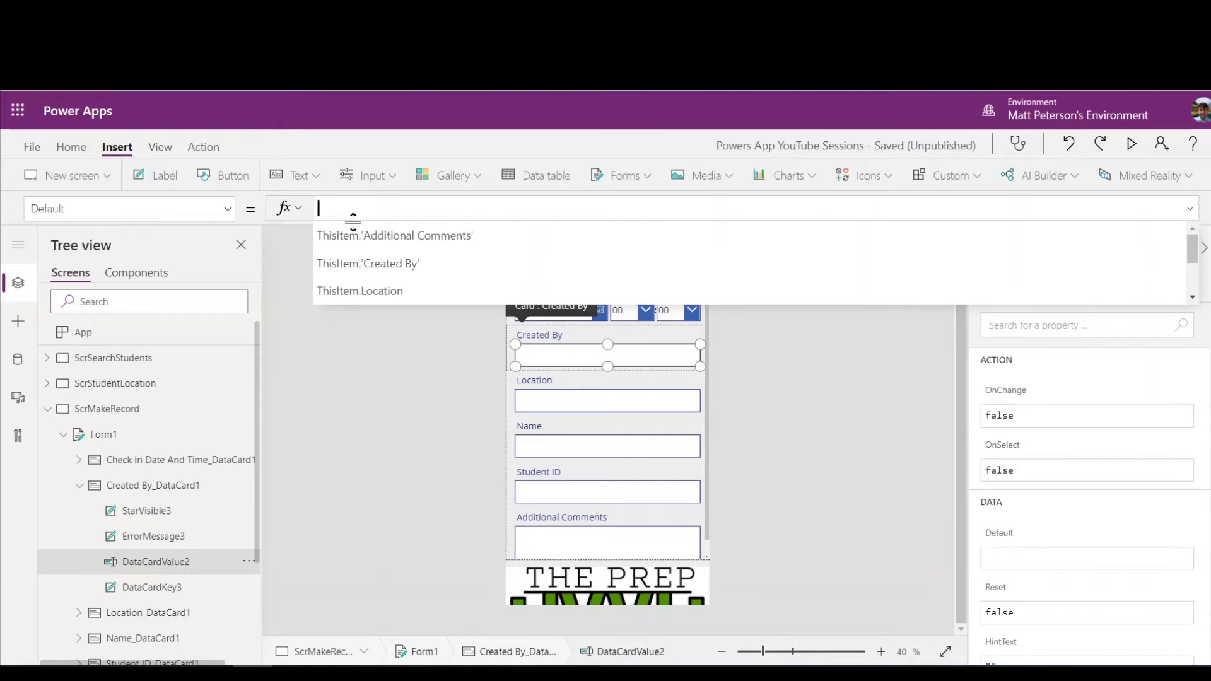
pyautogui.write('ser')
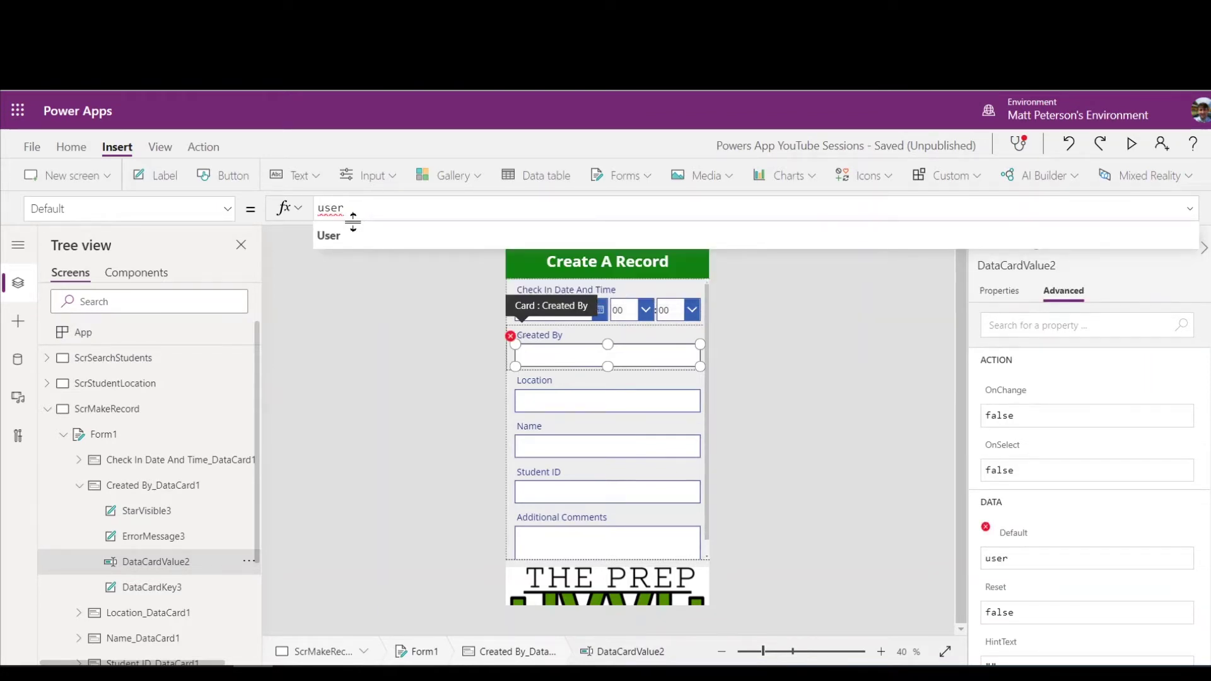
pyautogui.press('Tab')
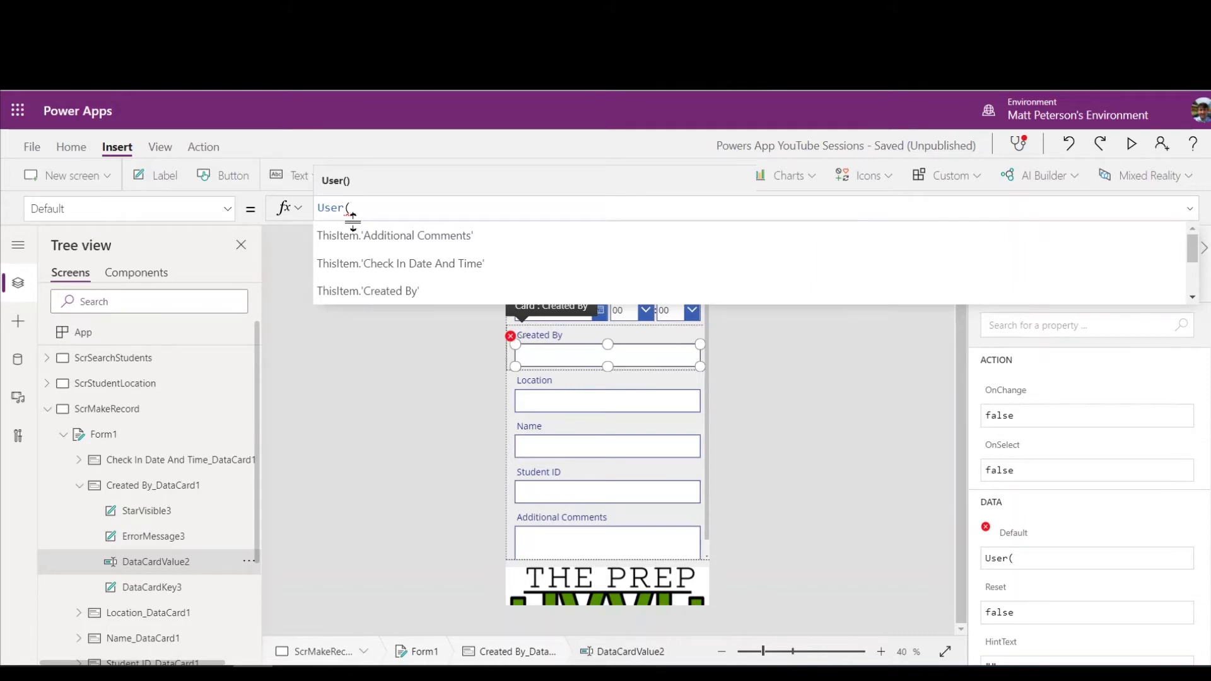
pyautogui.write(')')
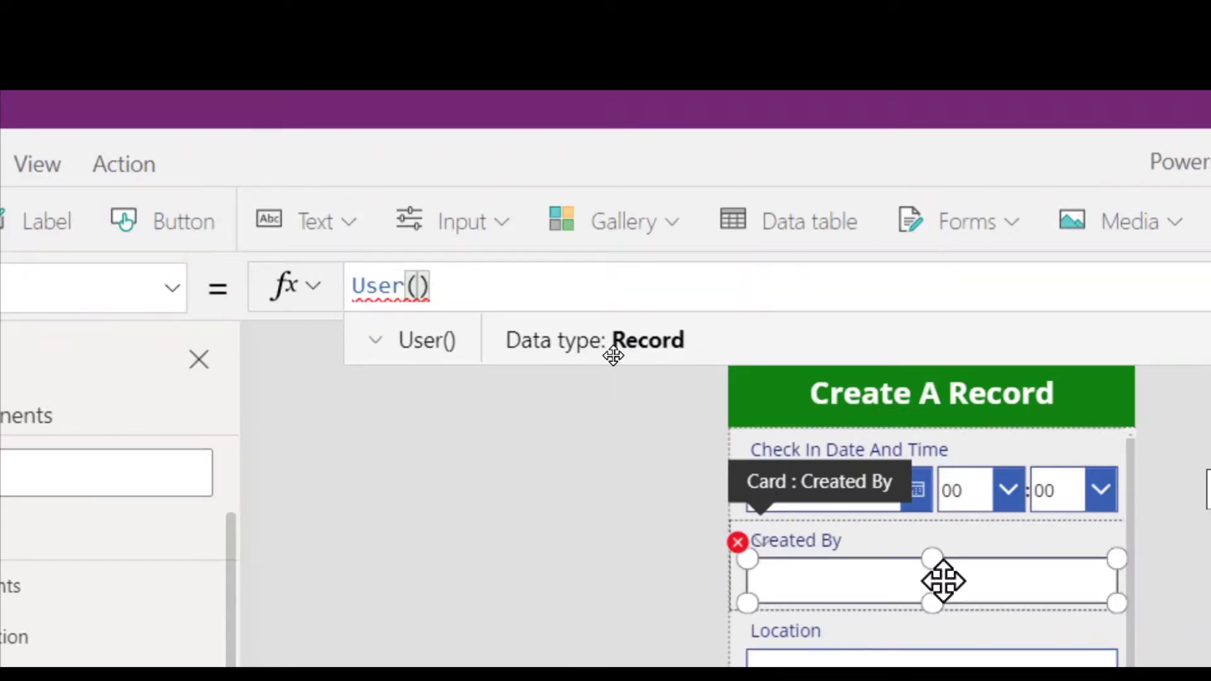
pyautogui.moveTo(441, 296)
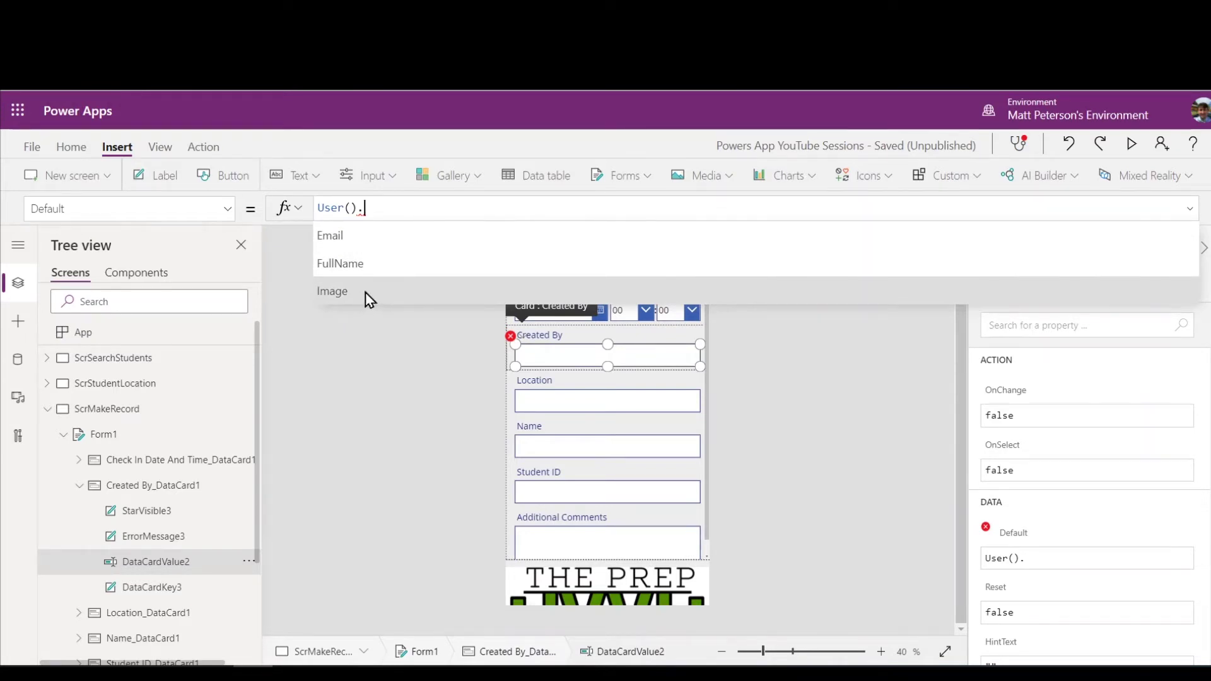
pyautogui.click(366, 261)
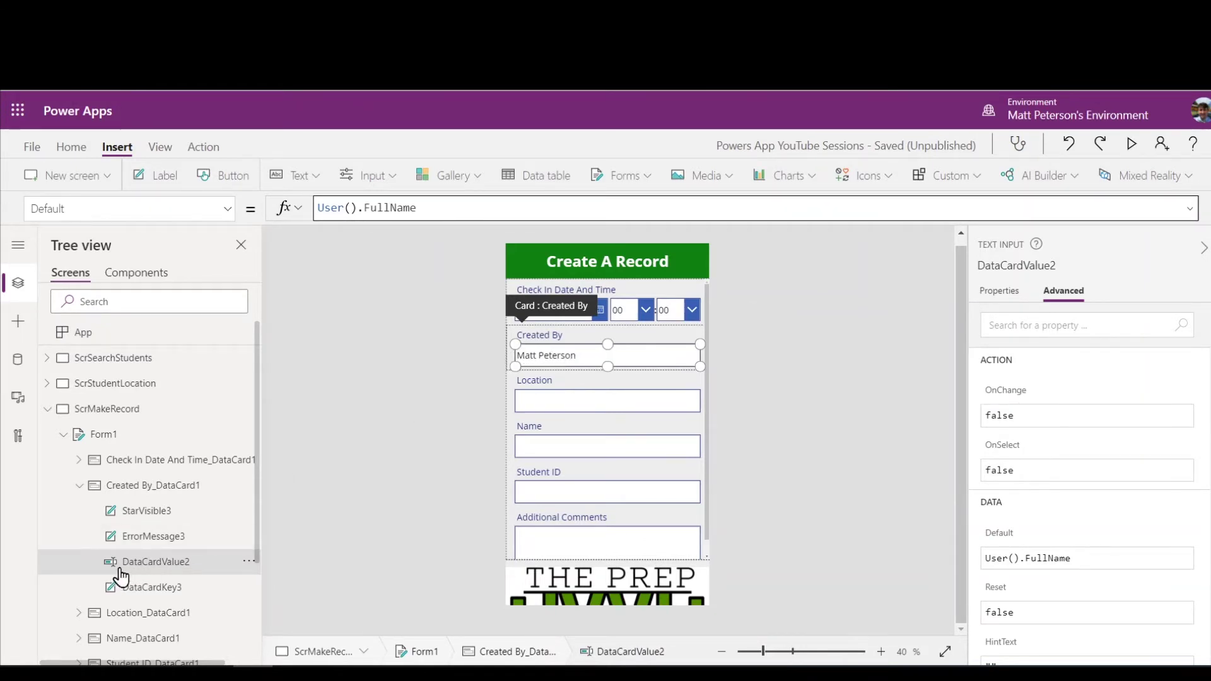
# Set the DisplayMode of the Created By text input to DisplayMode.View and briefly preview the screen
pyautogui.click(228, 210)
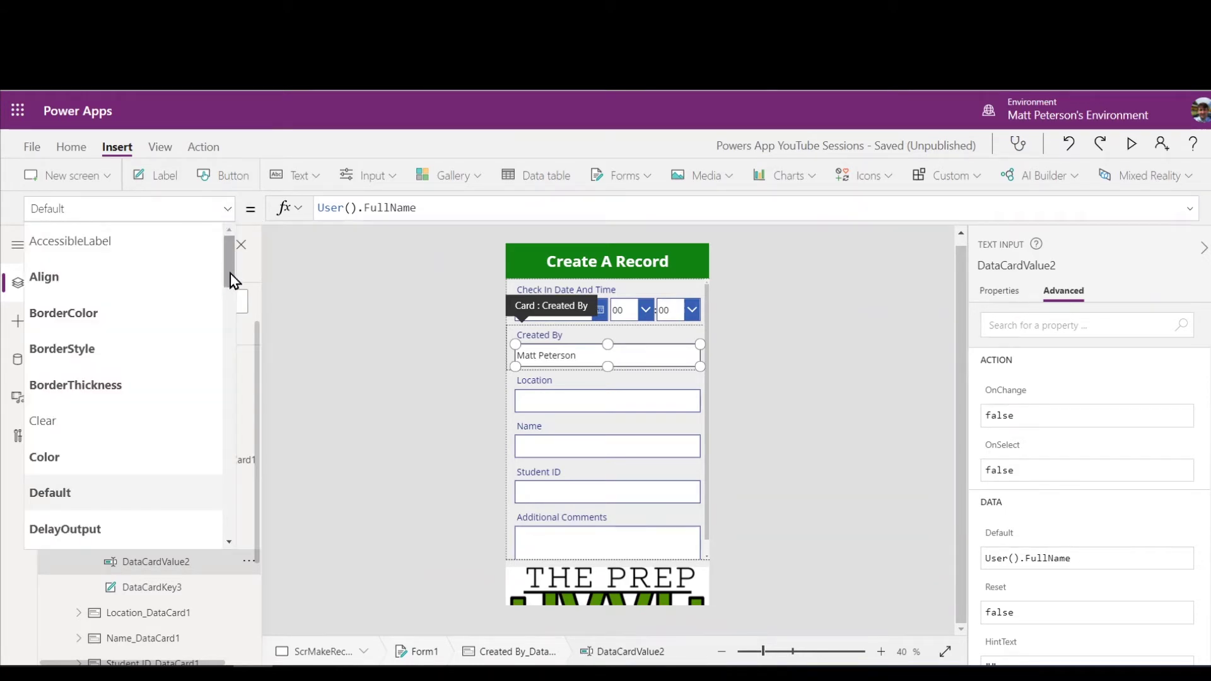
pyautogui.moveTo(231, 280); pyautogui.dragTo(225, 339)
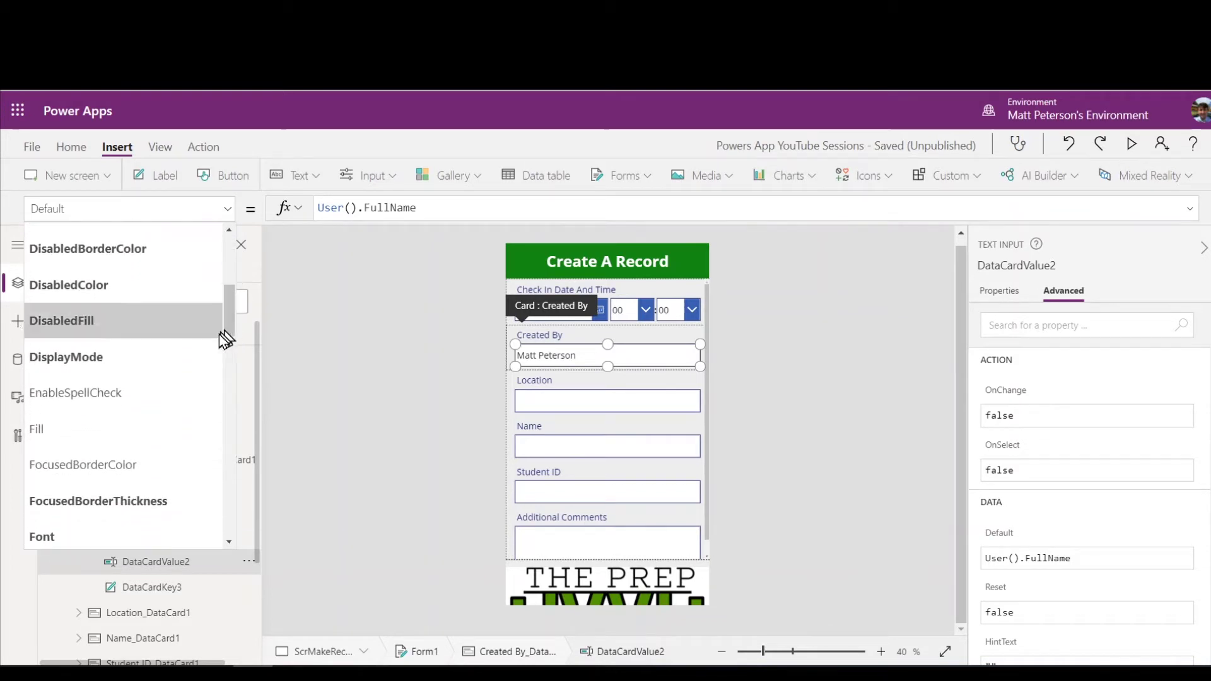
pyautogui.click(71, 358)
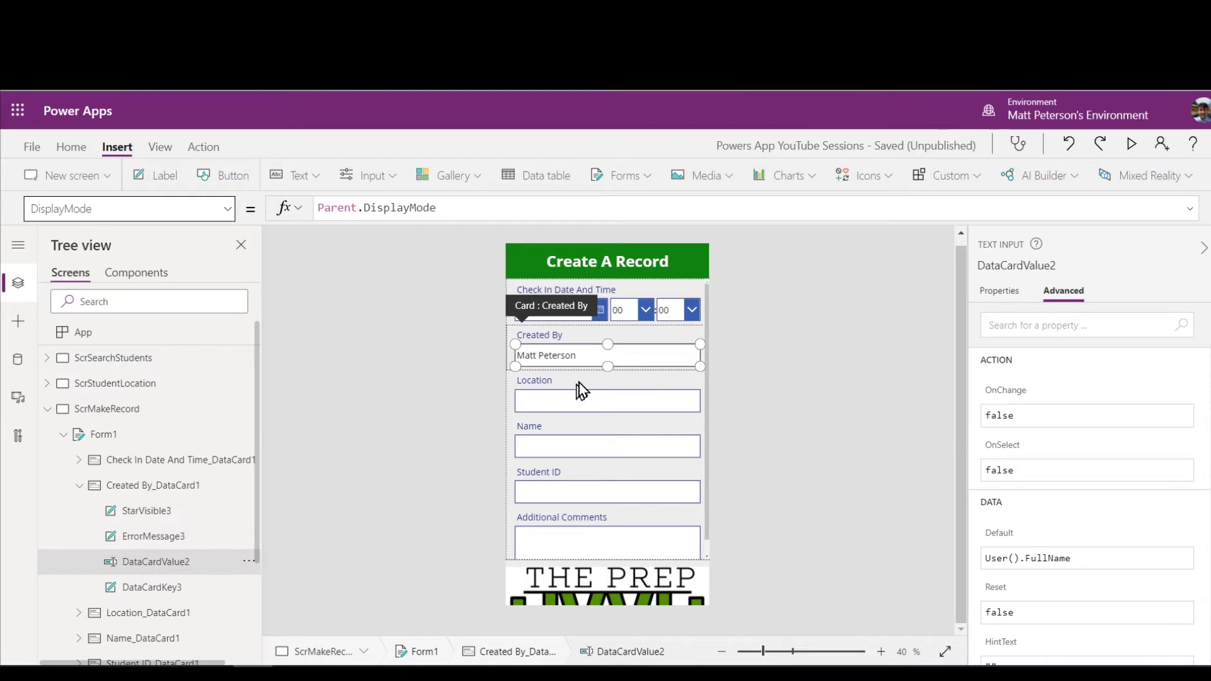
pyautogui.moveTo(437, 208); pyautogui.dragTo(316, 208)
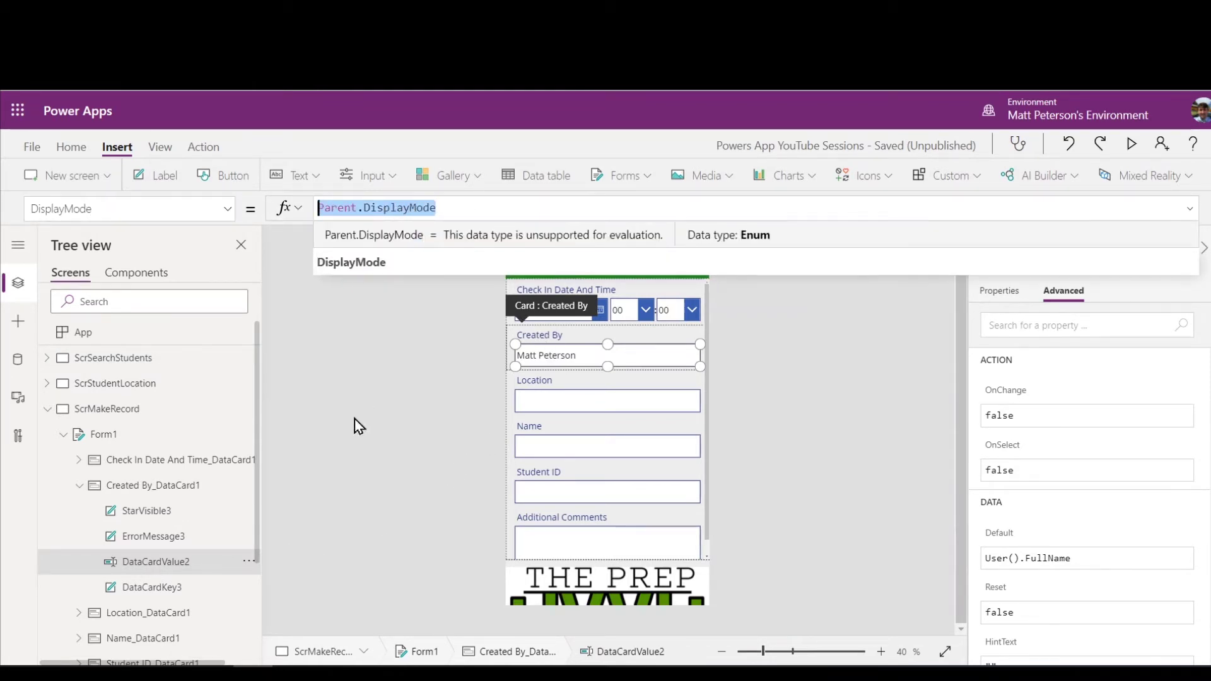
pyautogui.write('disp')
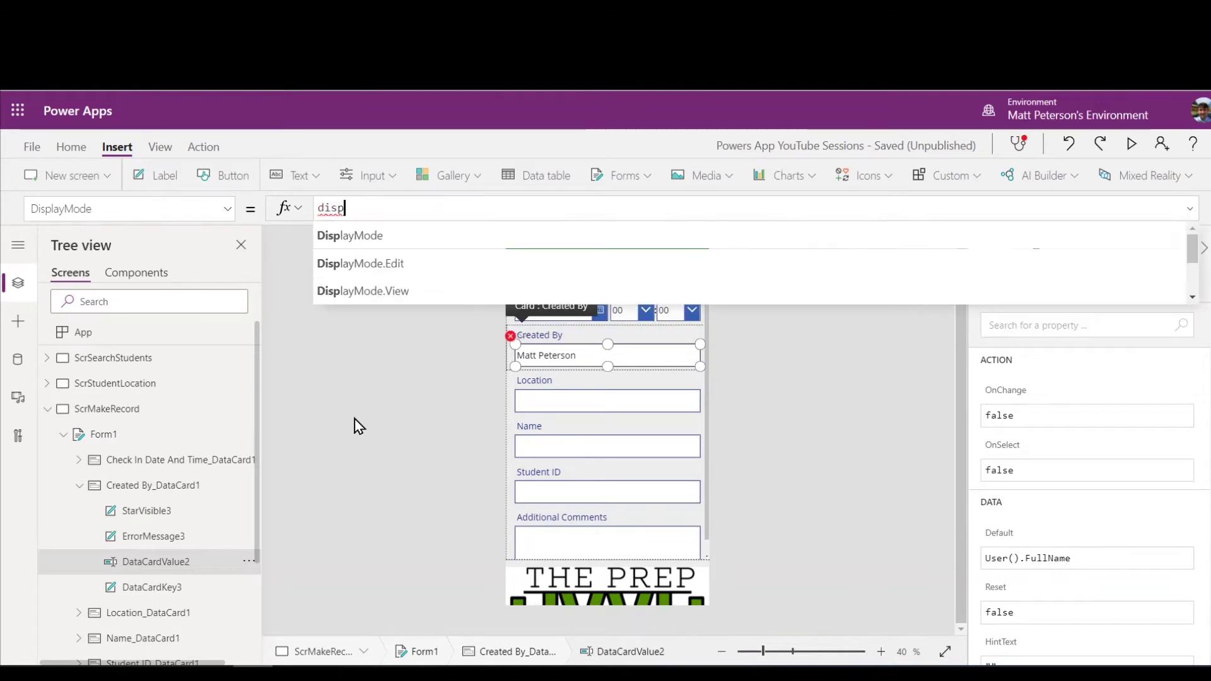
pyautogui.press('Tab')
pyautogui.write('.vi')
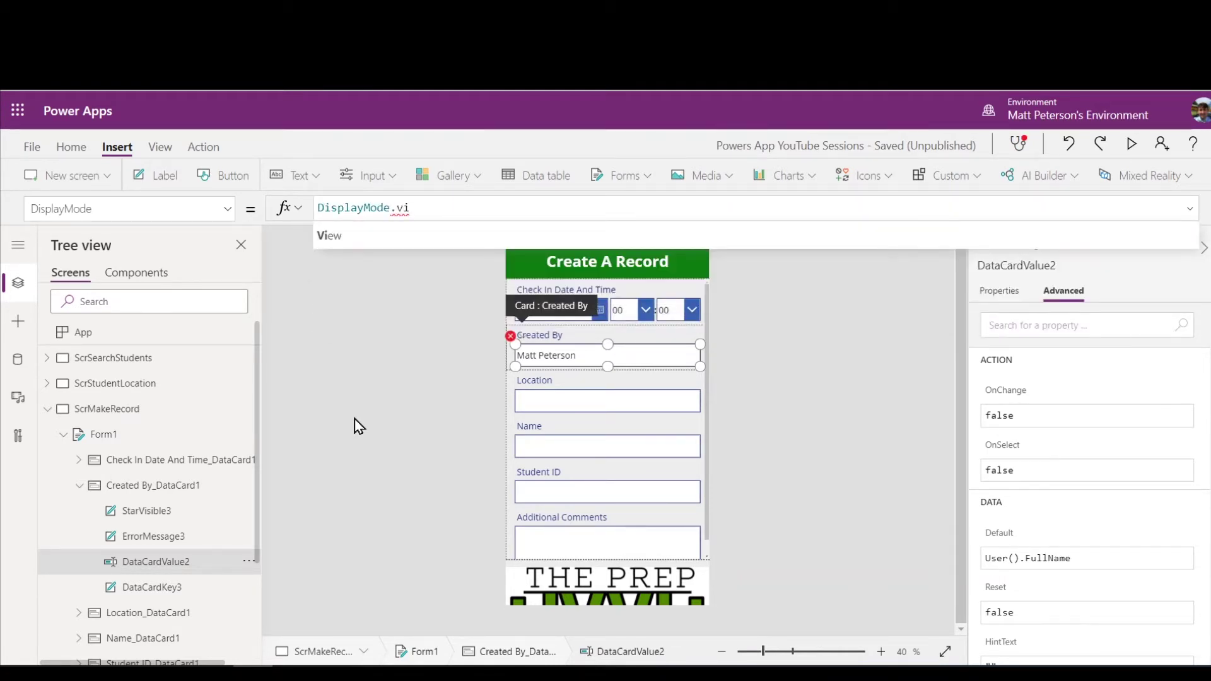
pyautogui.press('Tab')
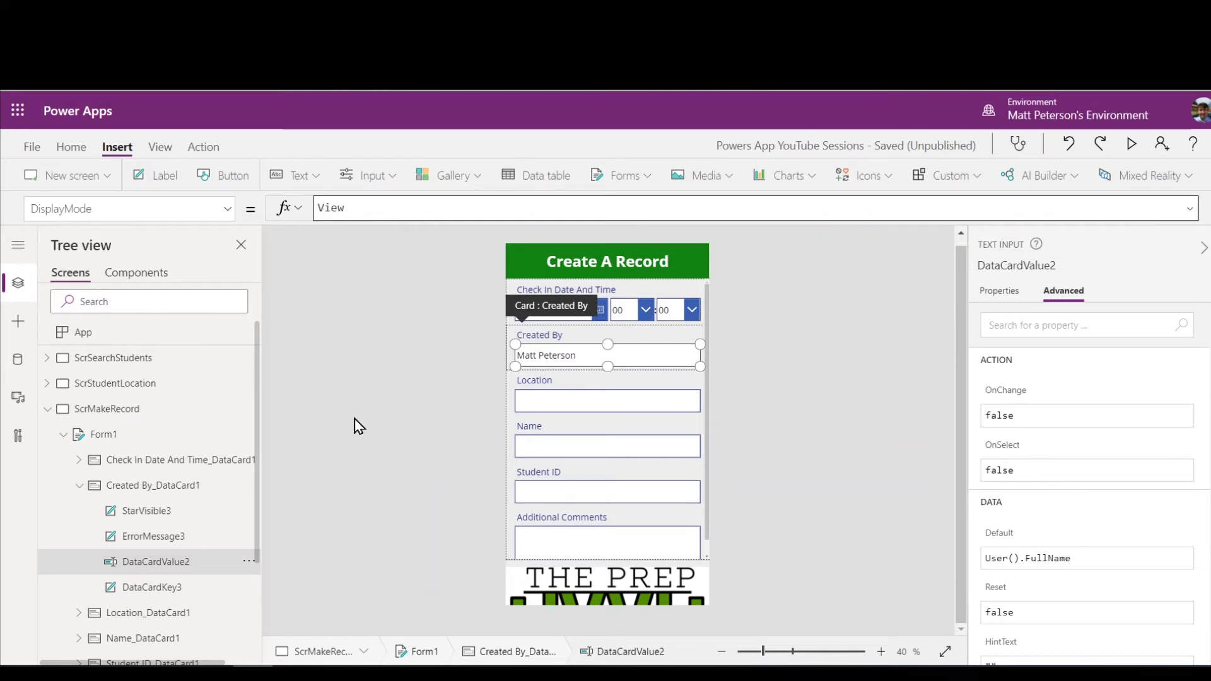
pyautogui.click(738, 378)
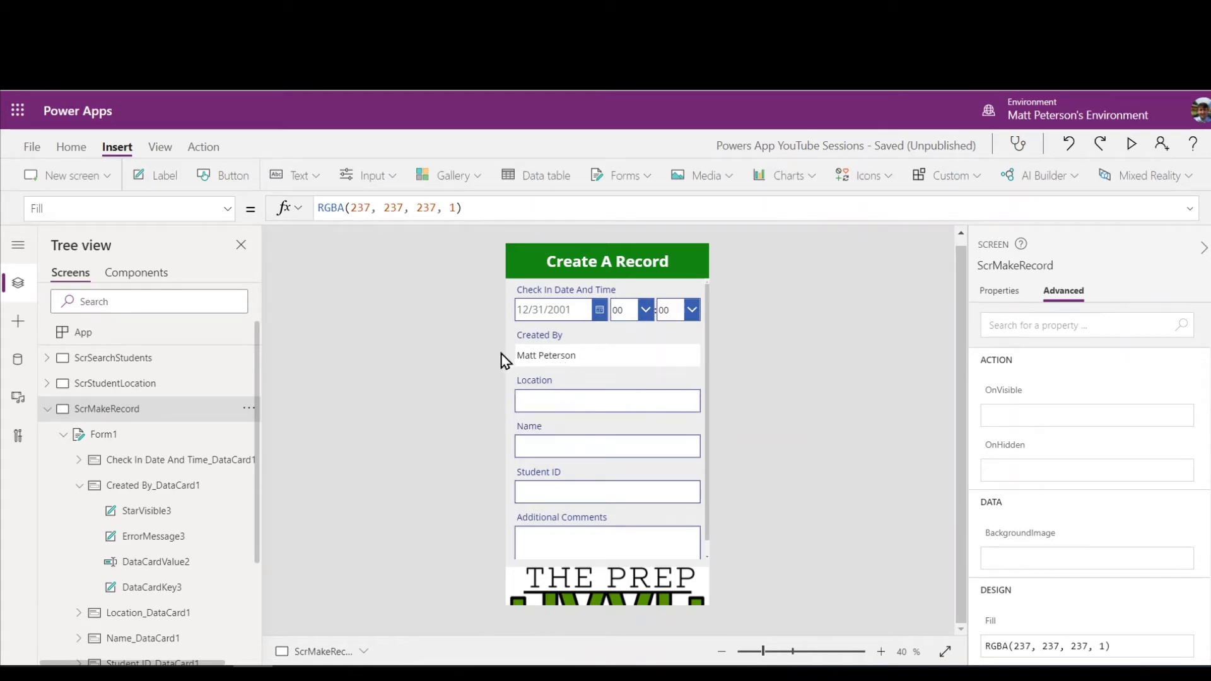
pyautogui.click(1132, 147)
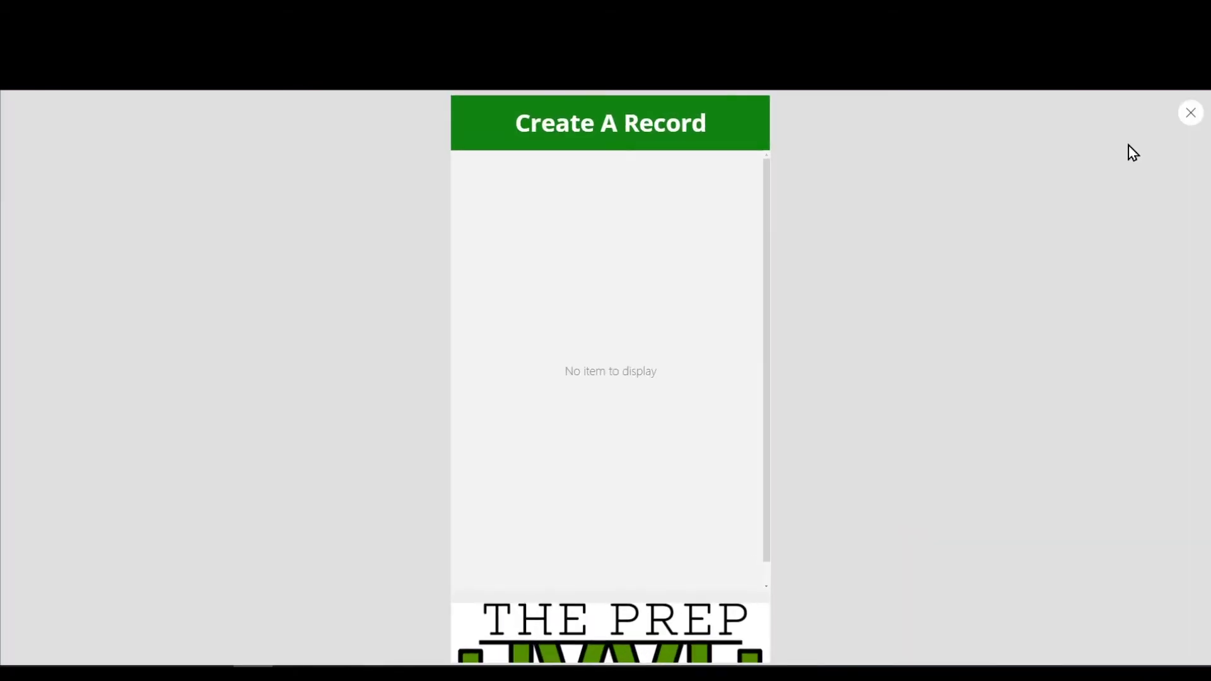
pyautogui.click(1191, 113)
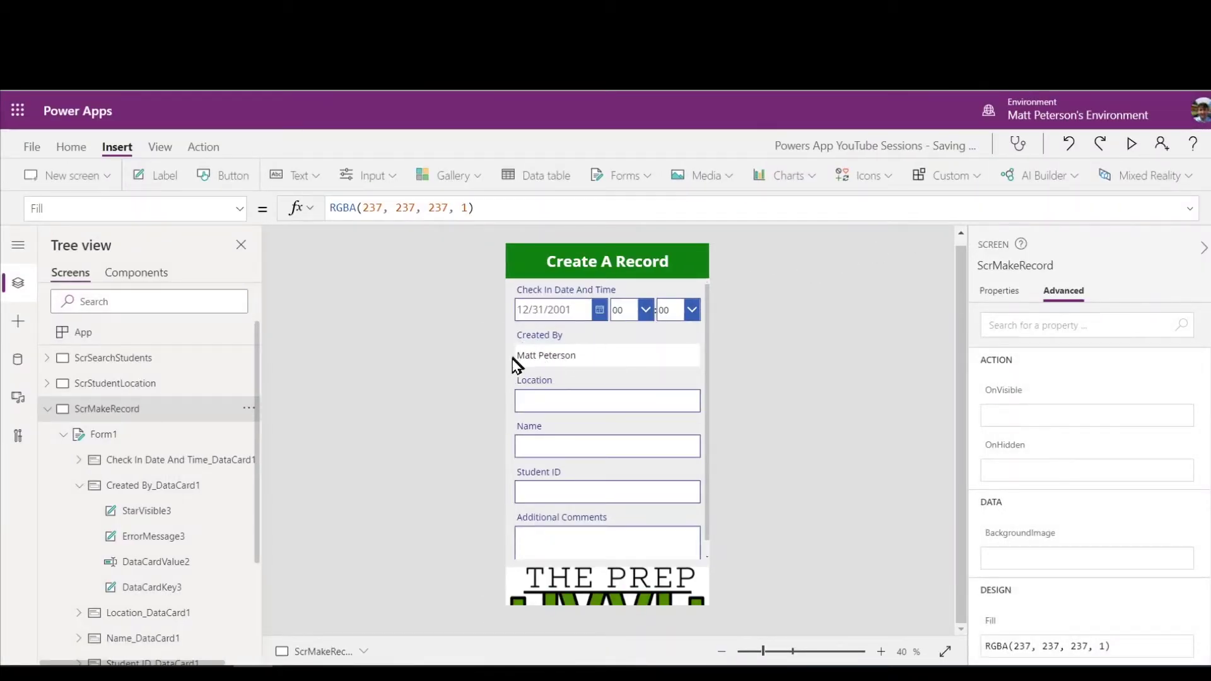
# Try DisplayMode.Disabled as the DisplayMode of the Created By text input
pyautogui.click(581, 357)
pyautogui.click(581, 357)
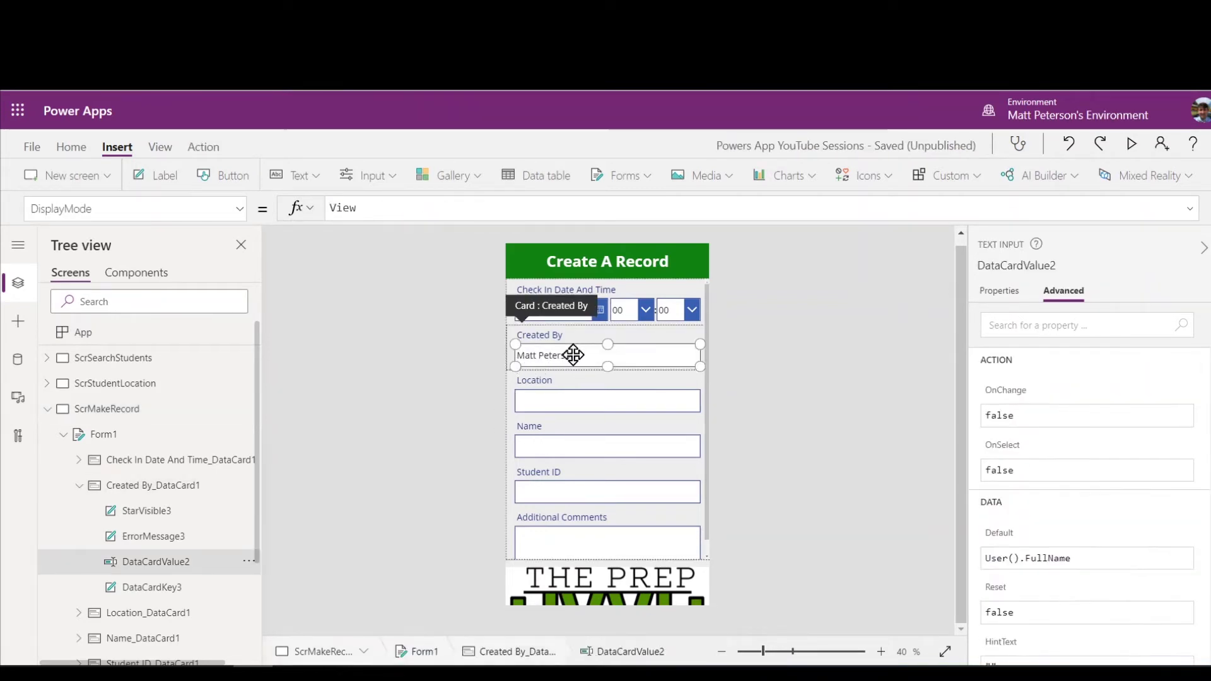
pyautogui.click(470, 214)
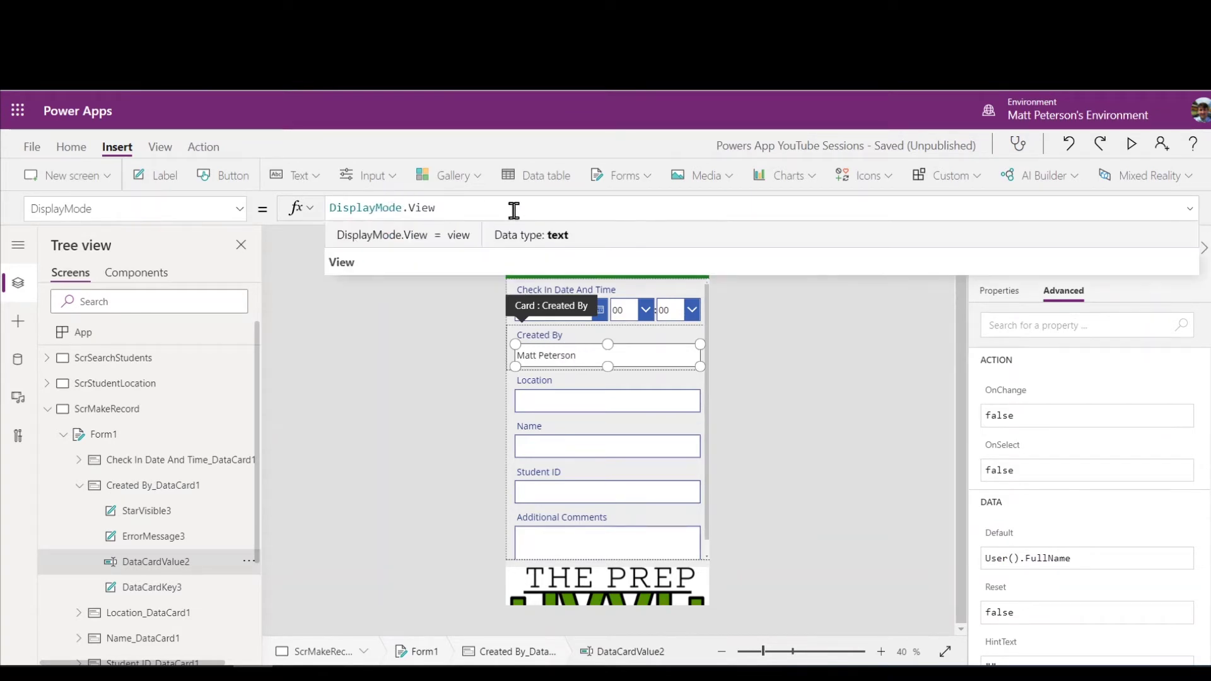
pyautogui.press('BackSpace')
pyautogui.press('BackSpace')
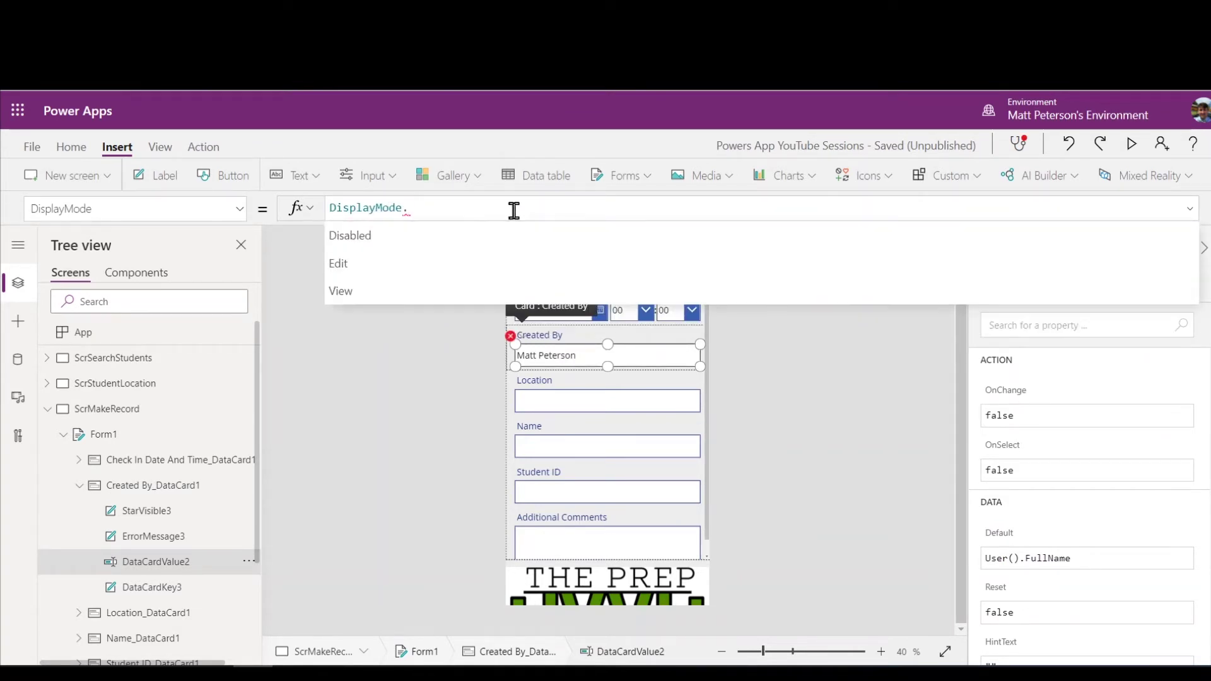
pyautogui.write('Disabled')
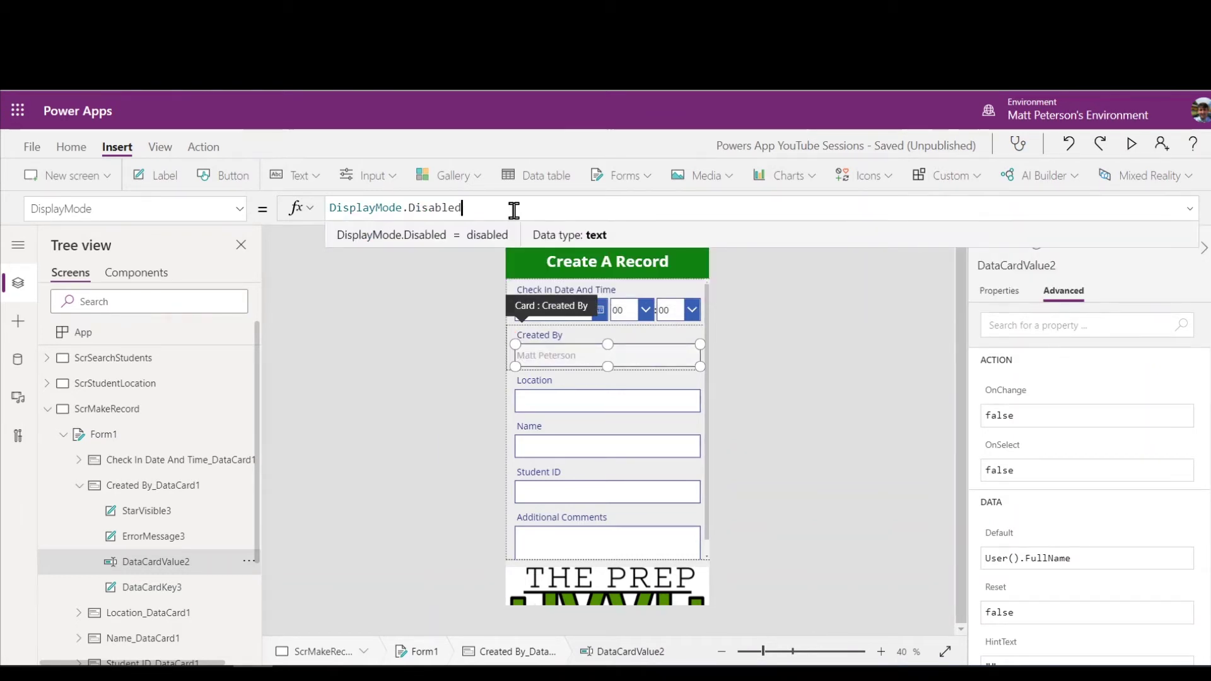
pyautogui.press('Return')
pyautogui.click(461, 298)
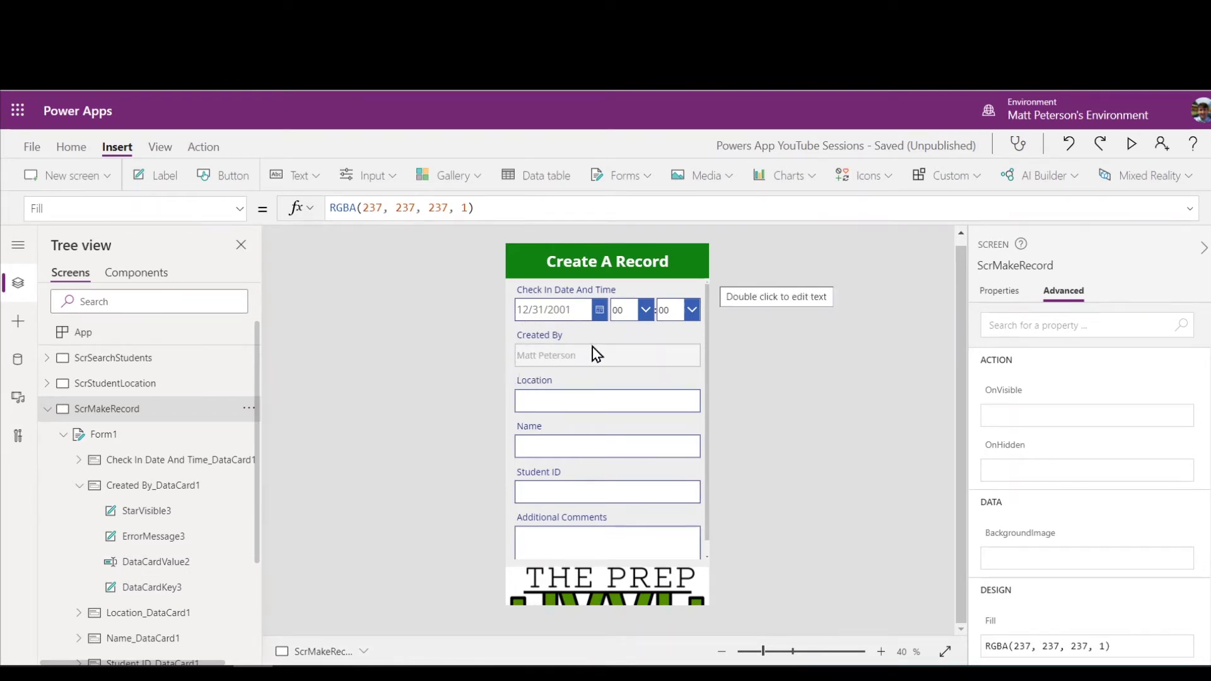
# Return the DisplayMode of the Created By text input to DisplayMode.View
pyautogui.click(559, 357)
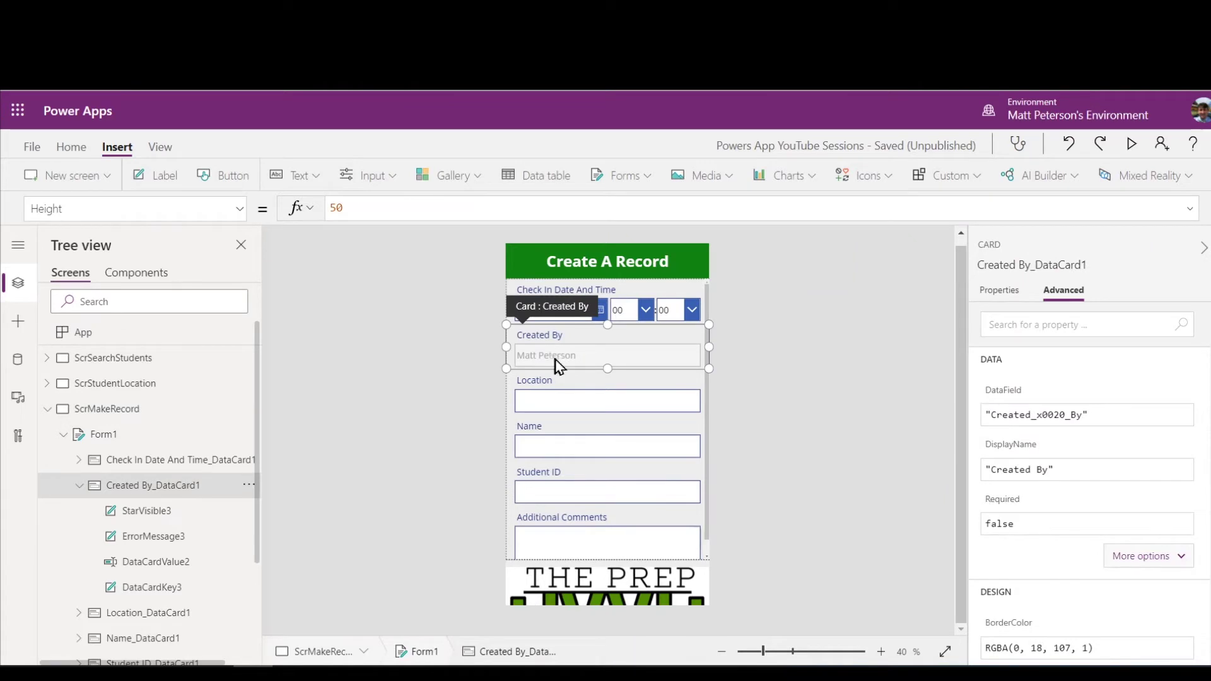
pyautogui.click(556, 353)
pyautogui.click(433, 207)
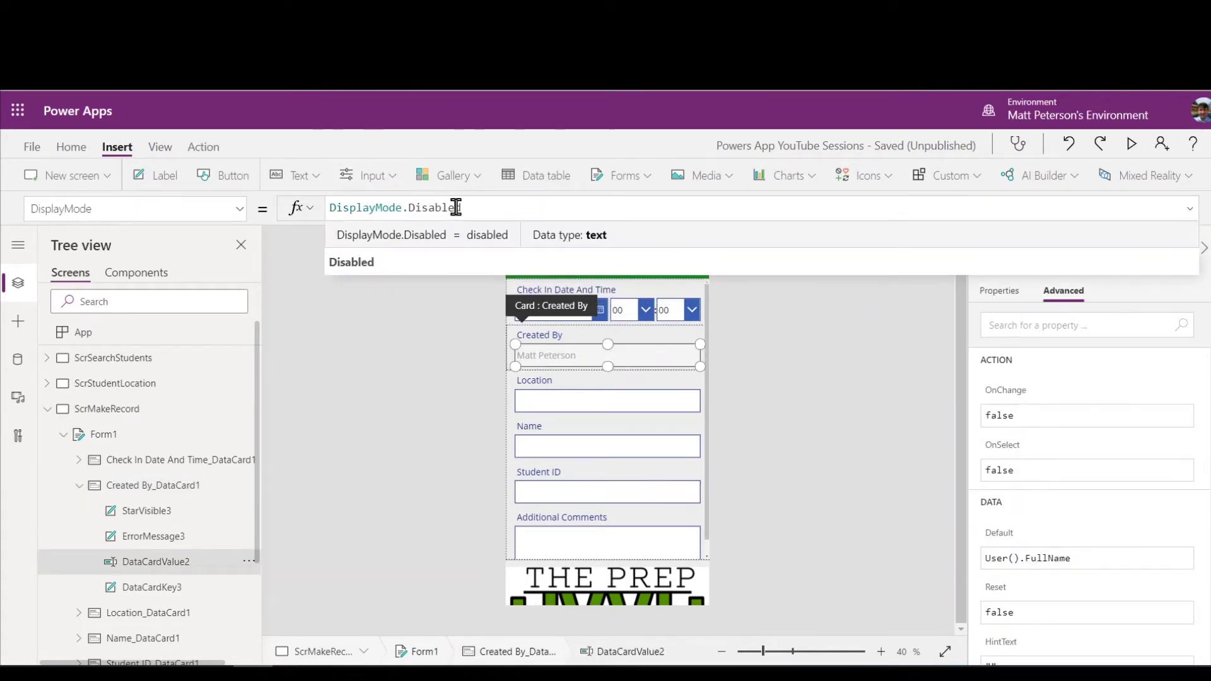
pyautogui.press('BackSpace')
pyautogui.press('BackSpace')
pyautogui.press('BackSpace')
pyautogui.press('BackSpace')
pyautogui.press('BackSpace')
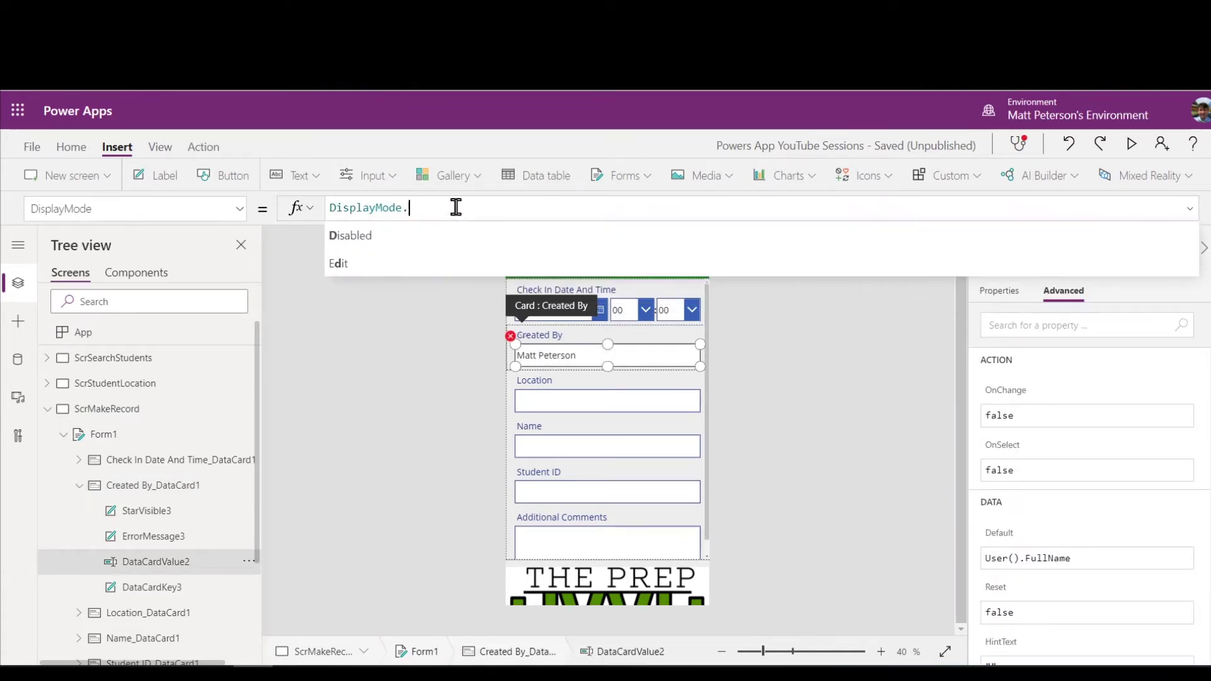
pyautogui.write('view')
pyautogui.click(372, 236)
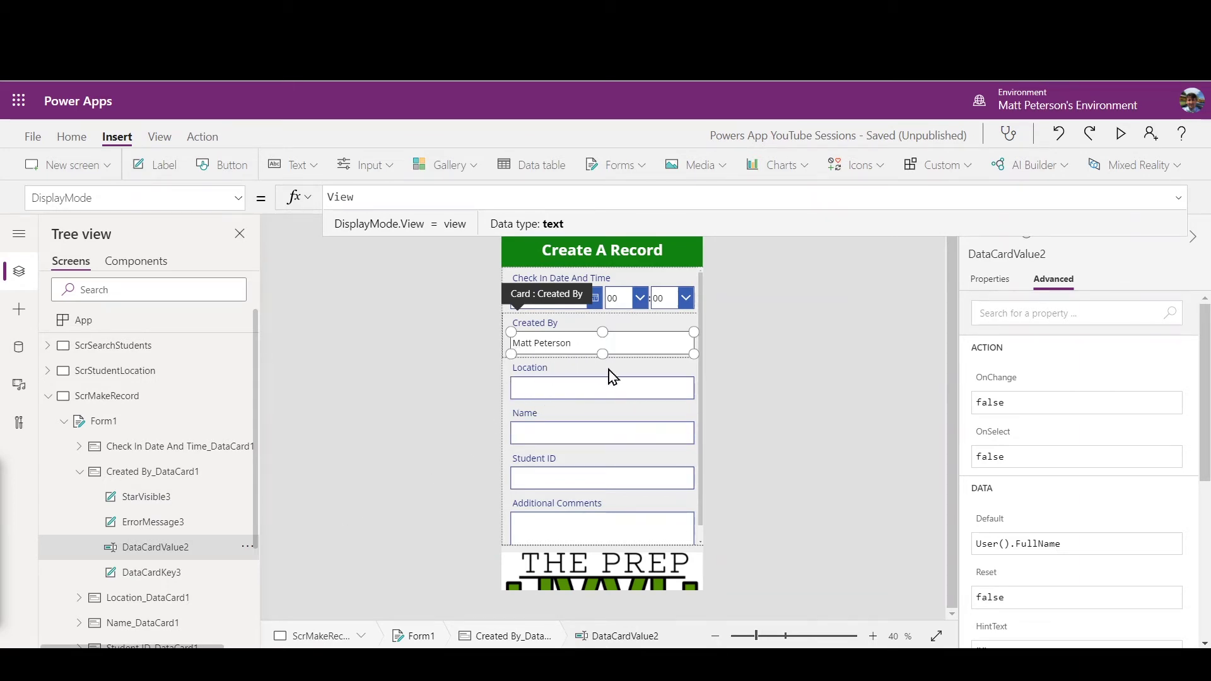
# Unlock the properties of the Location data card in Form1
pyautogui.click(553, 368)
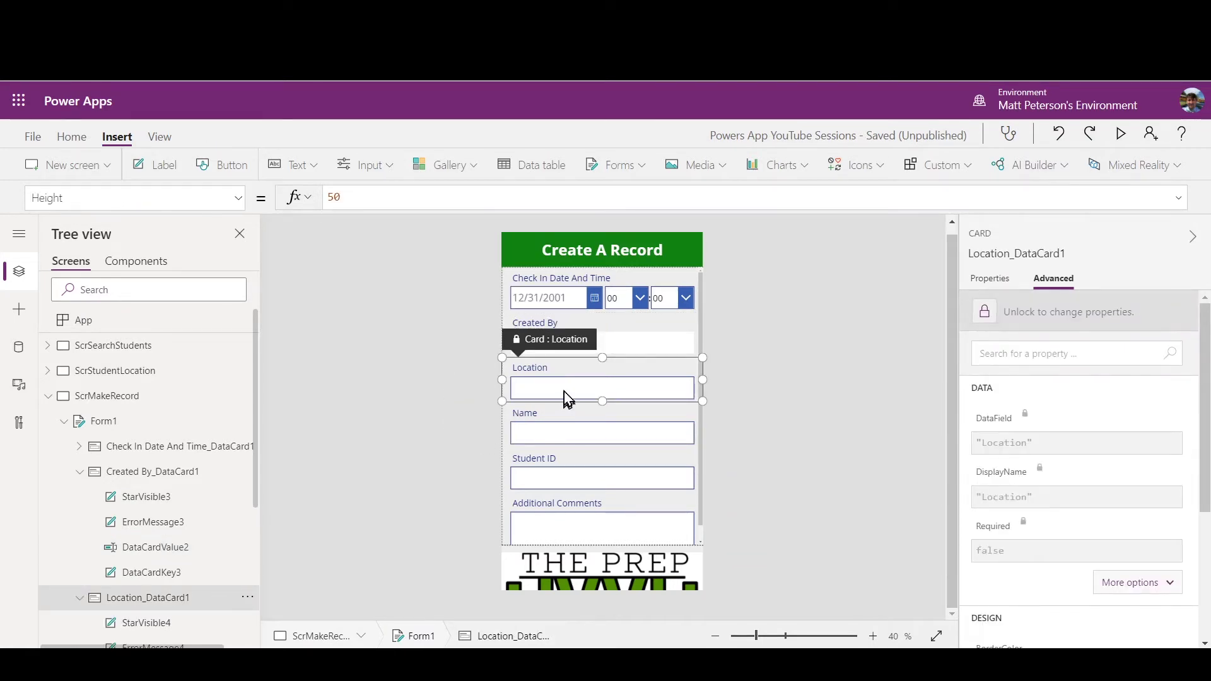
pyautogui.scroll(-5, 151, 467)
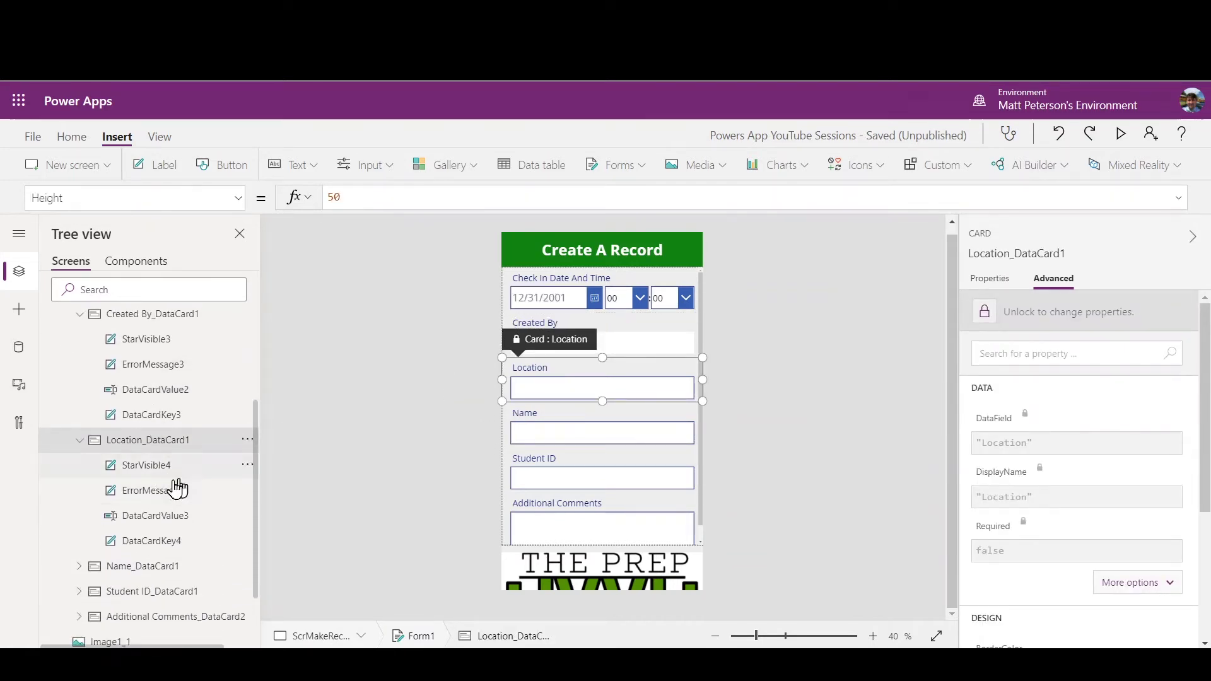
pyautogui.click(144, 518)
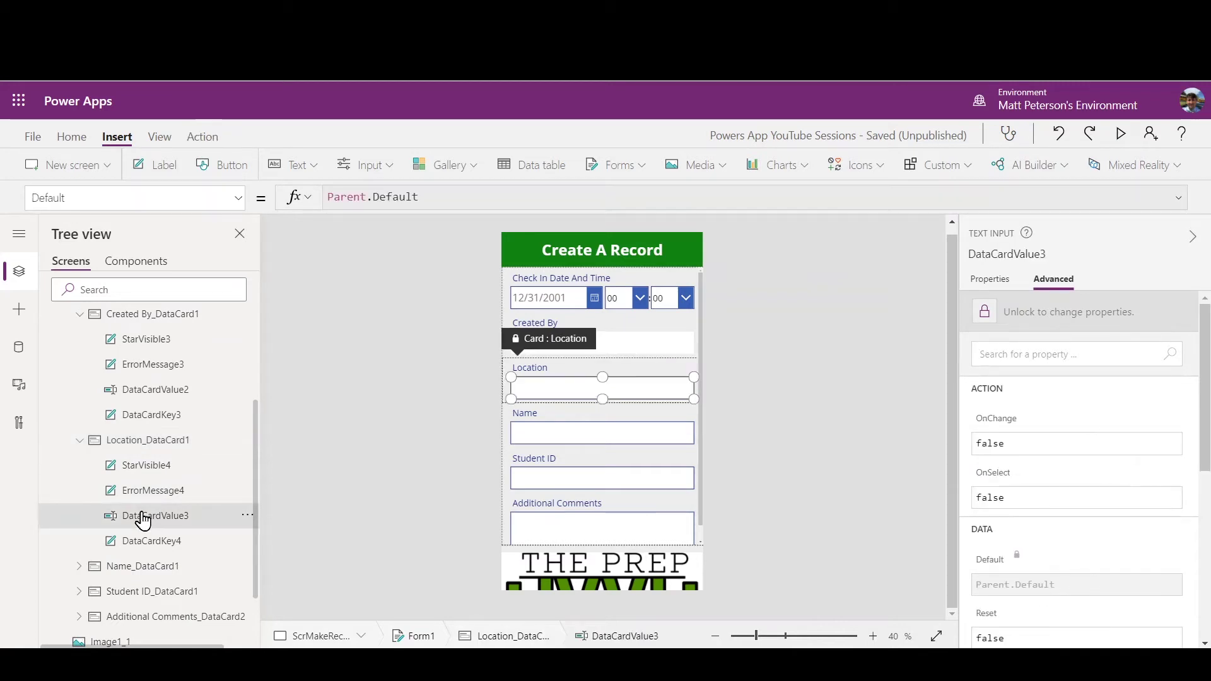
pyautogui.click(149, 493)
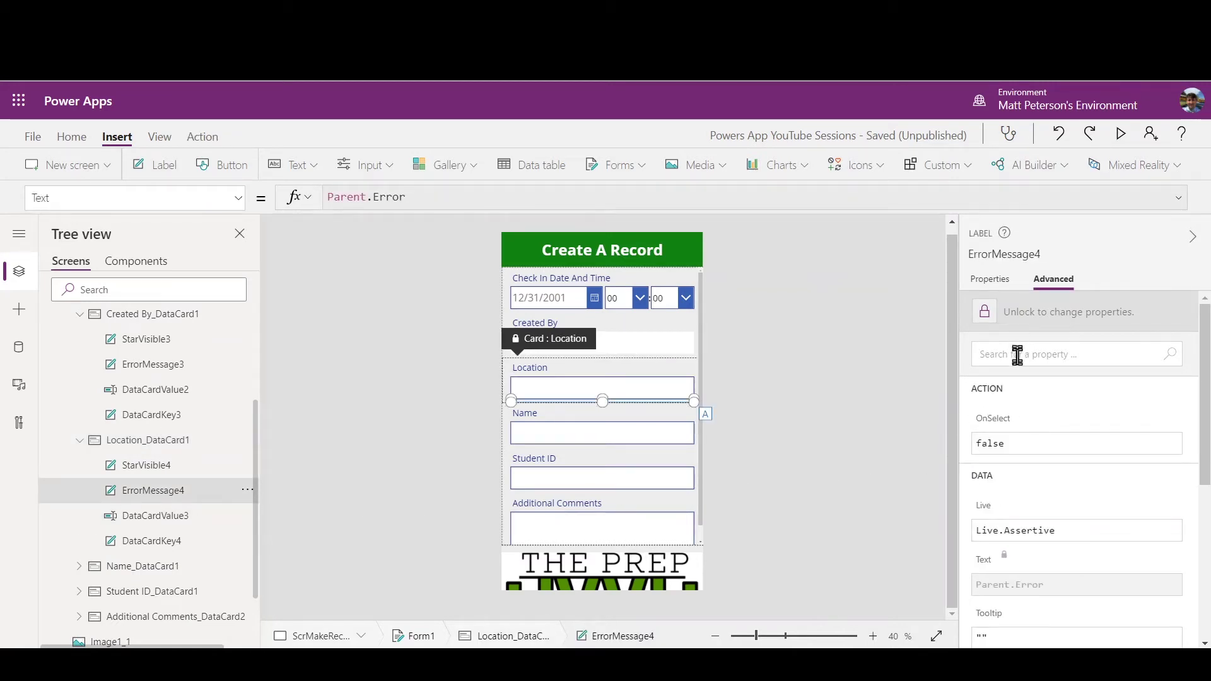
pyautogui.click(124, 442)
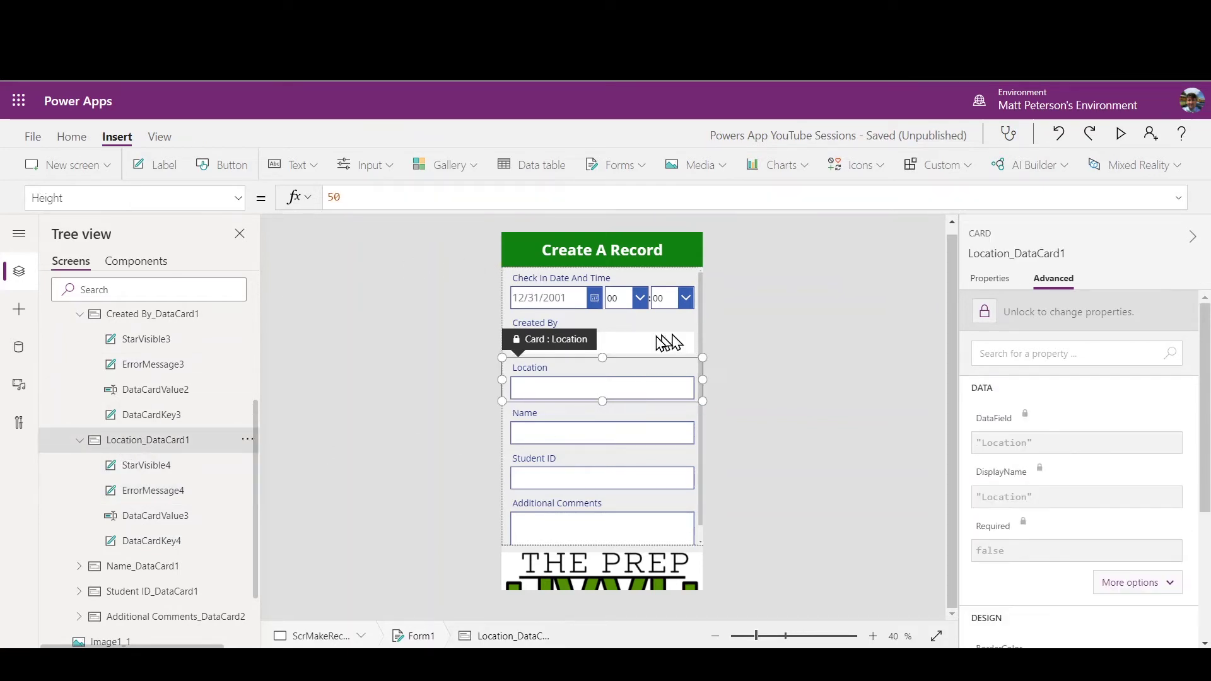
pyautogui.click(986, 314)
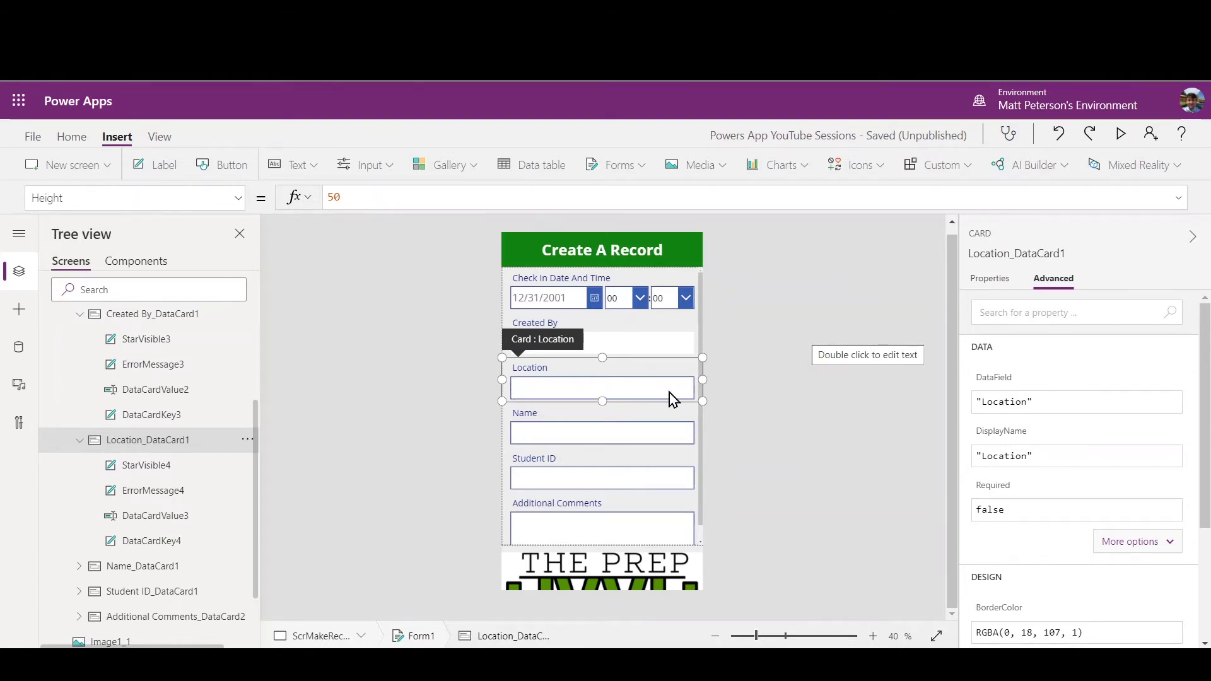
# Set the hint text of the Location card's text input to "Be Specific"
pyautogui.click(592, 390)
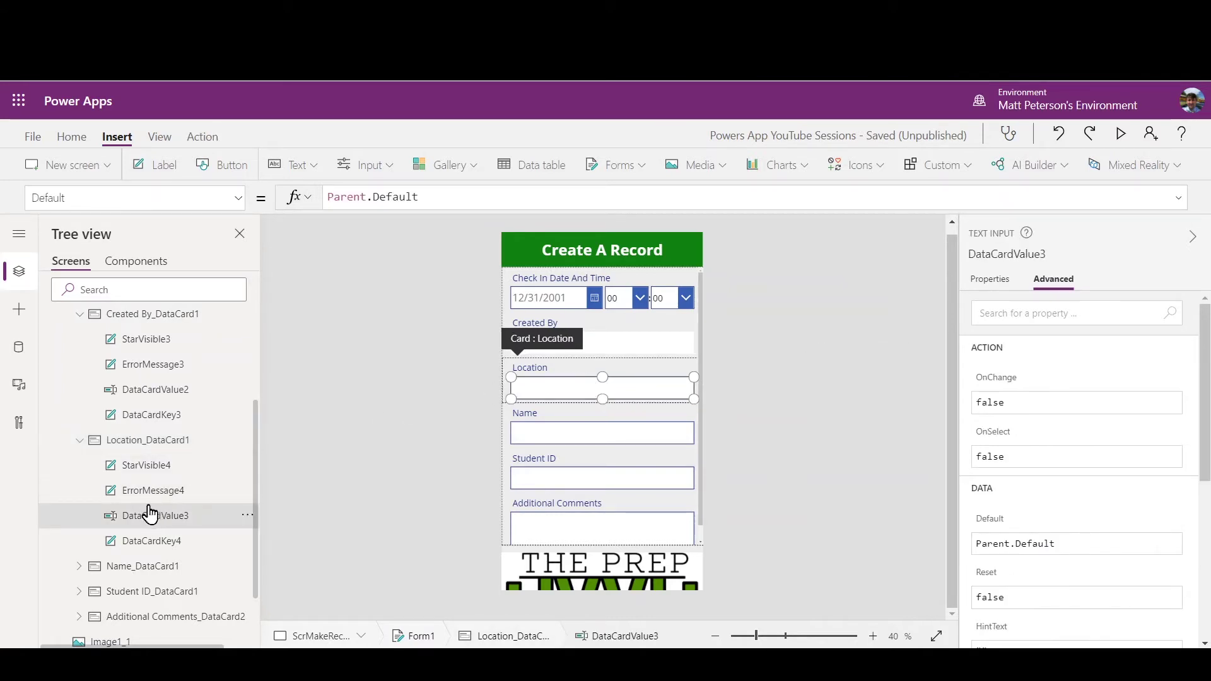
pyautogui.click(992, 284)
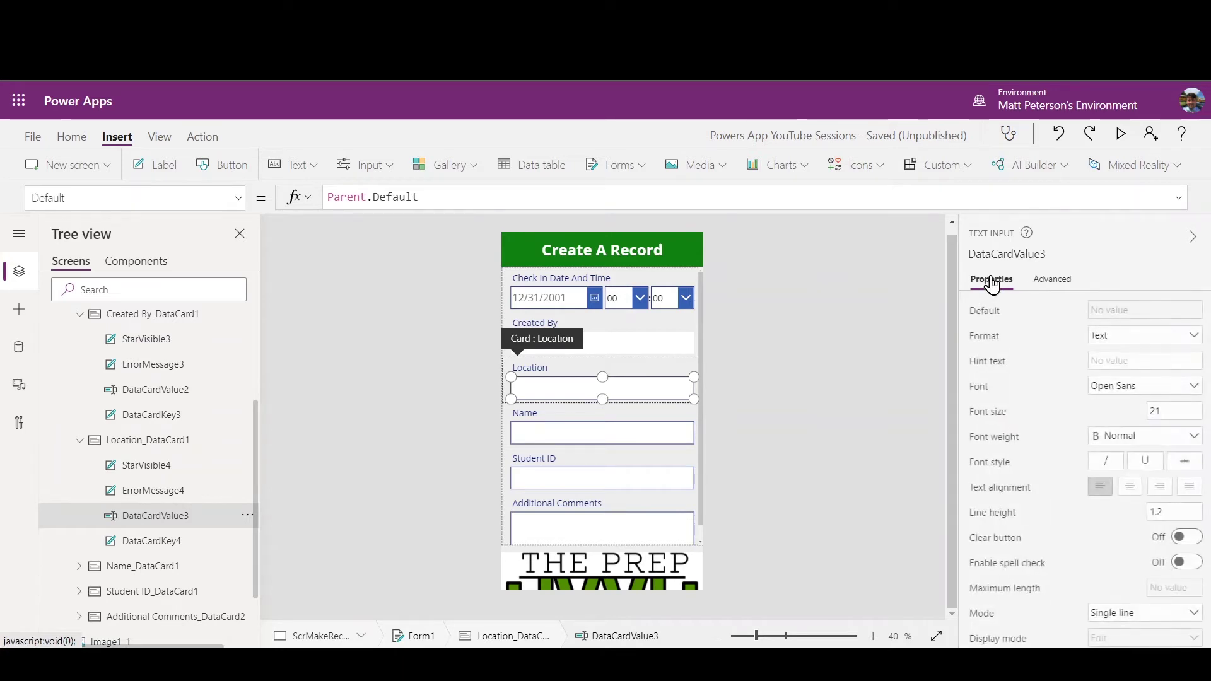
pyautogui.click(1135, 363)
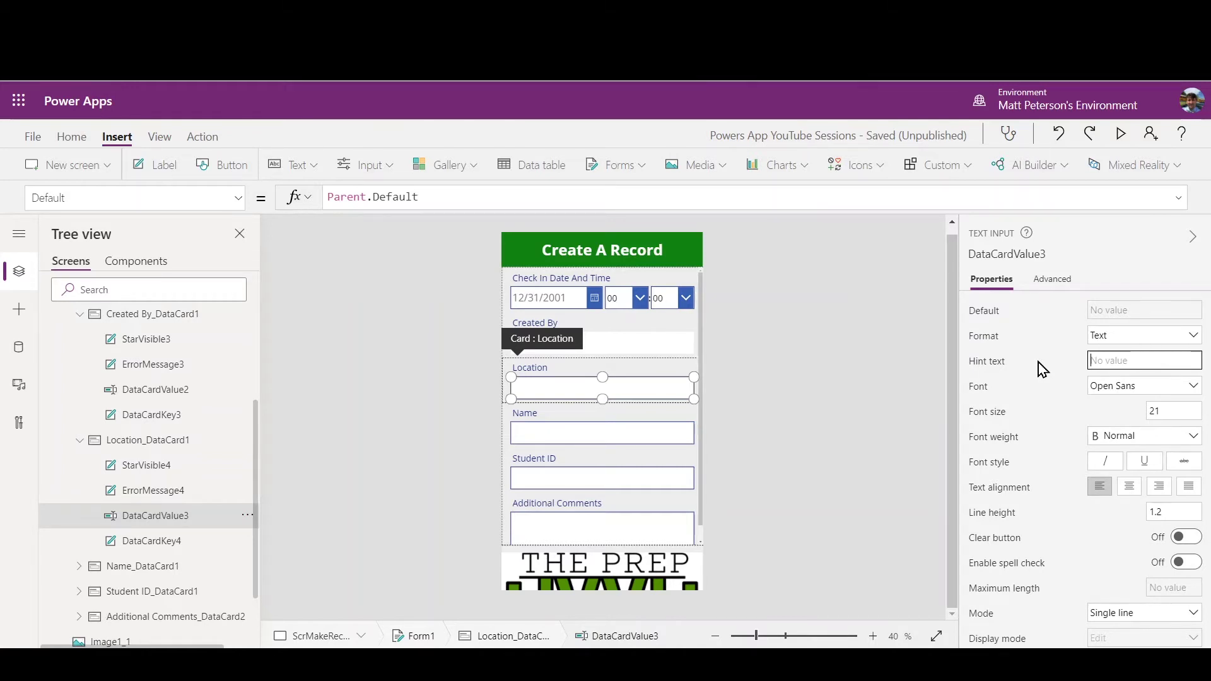
pyautogui.write('Be Sepecific')
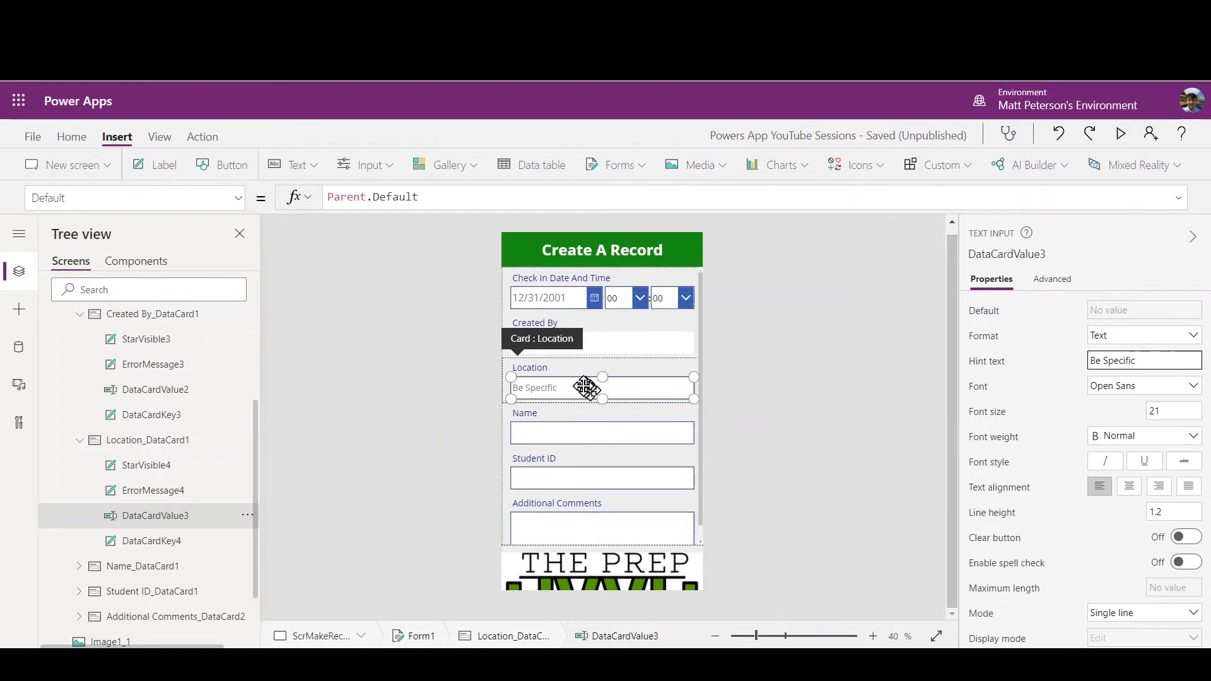
pyautogui.click(420, 414)
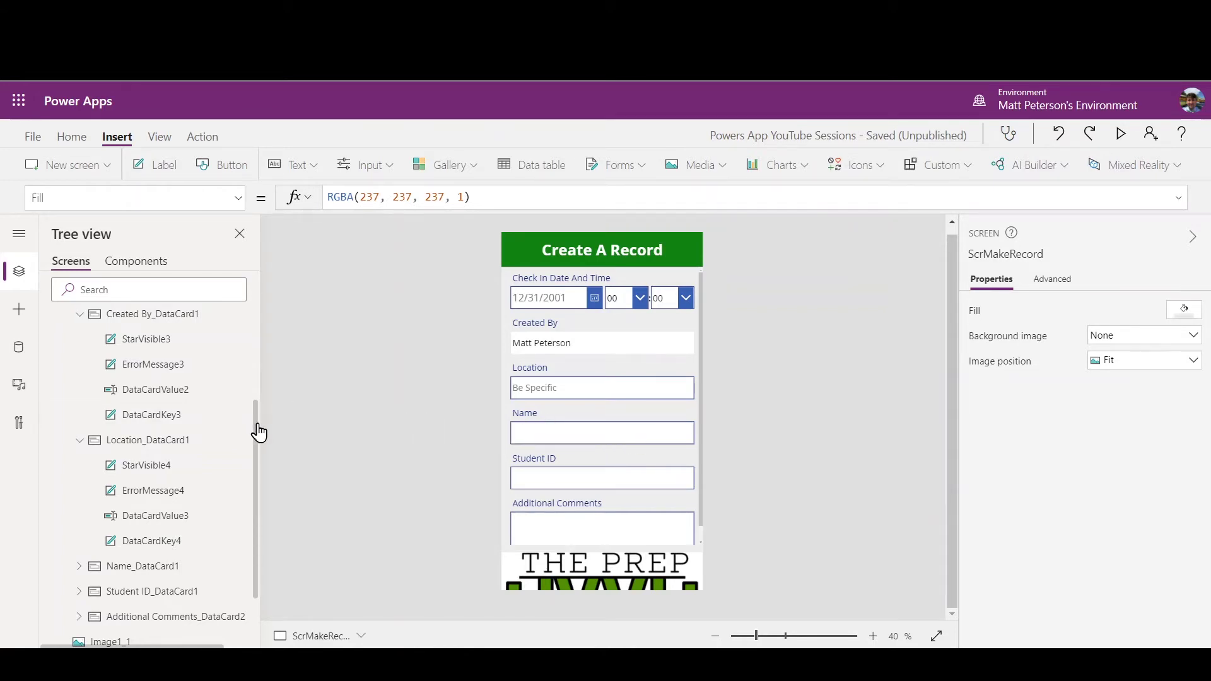
# On ScrSearchStudents, check the first student's check icon formula and test its navigation to ScrMakeRecord
pyautogui.moveTo(259, 433); pyautogui.dragTo(251, 316)
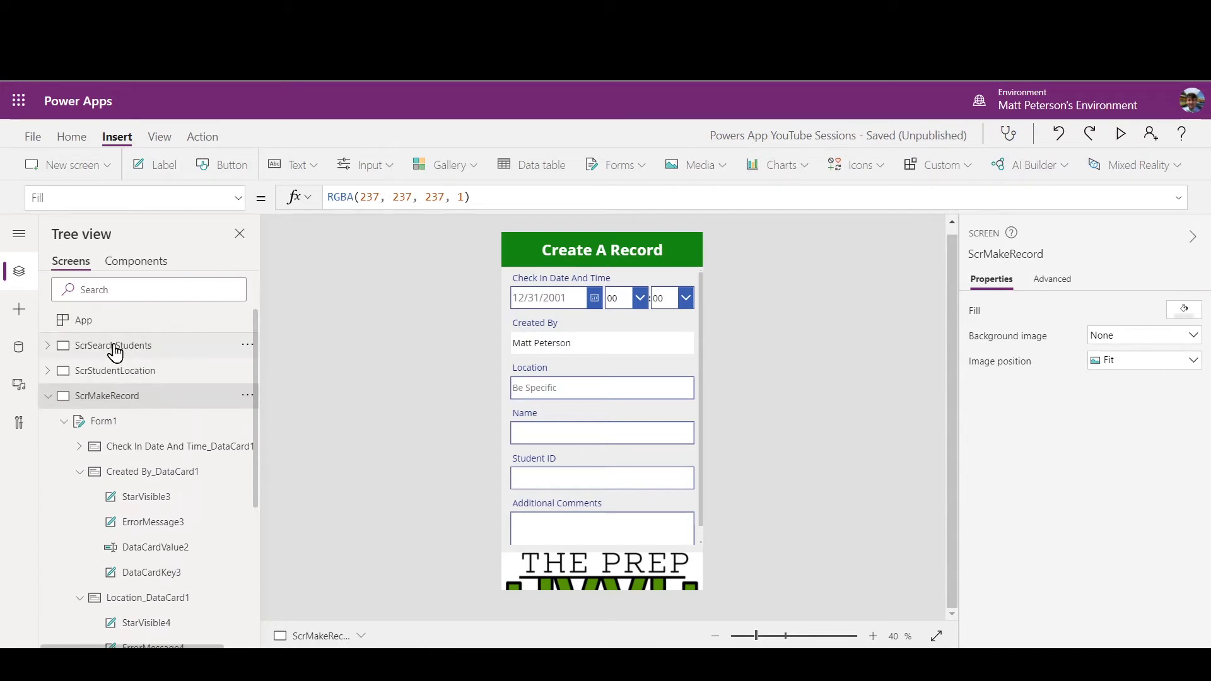
pyautogui.click(115, 348)
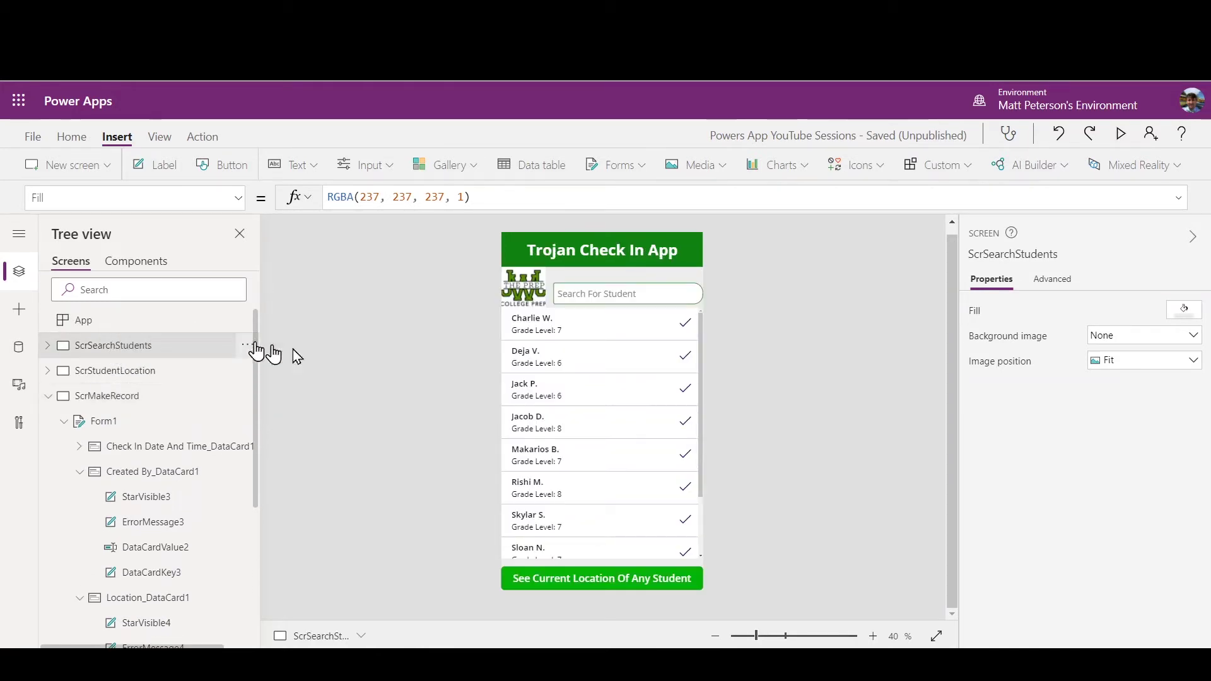
pyautogui.click(686, 323)
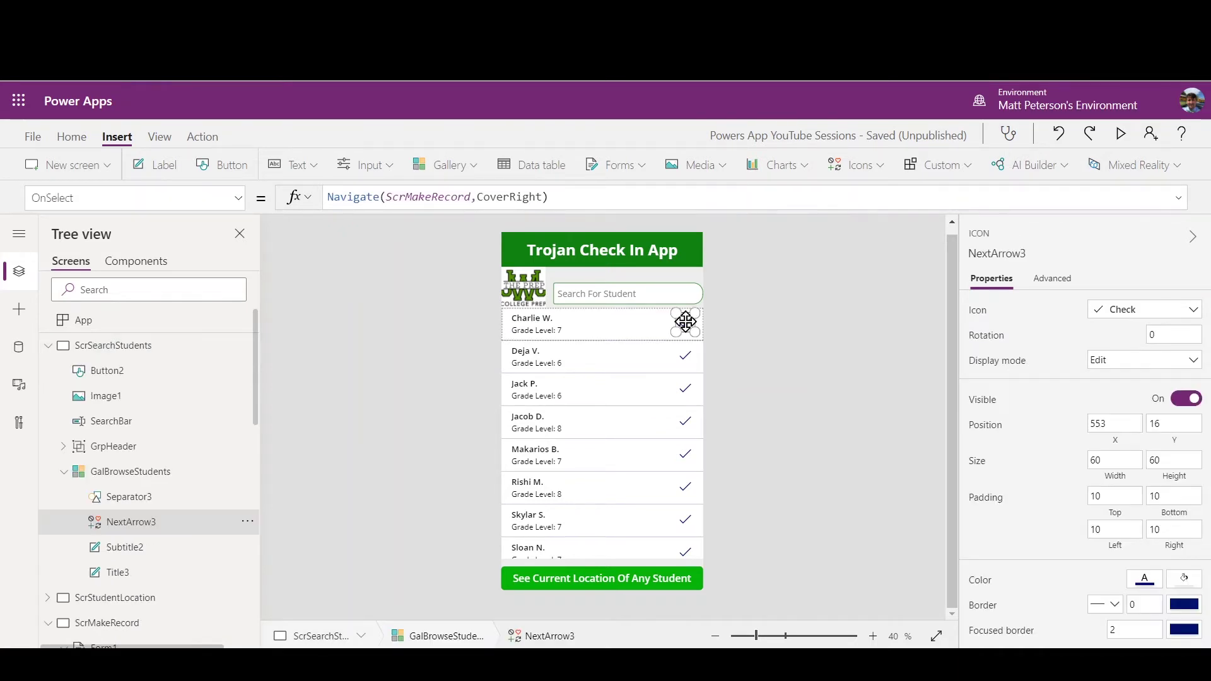
pyautogui.press('Escape')
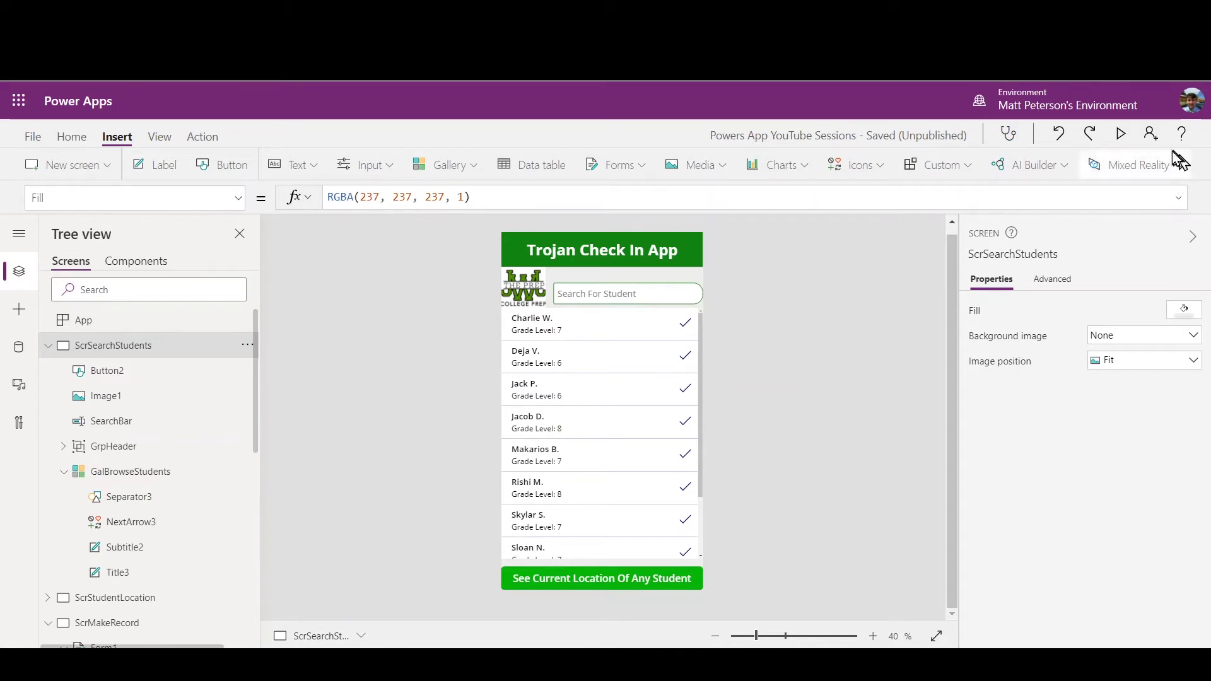
pyautogui.click(687, 325)
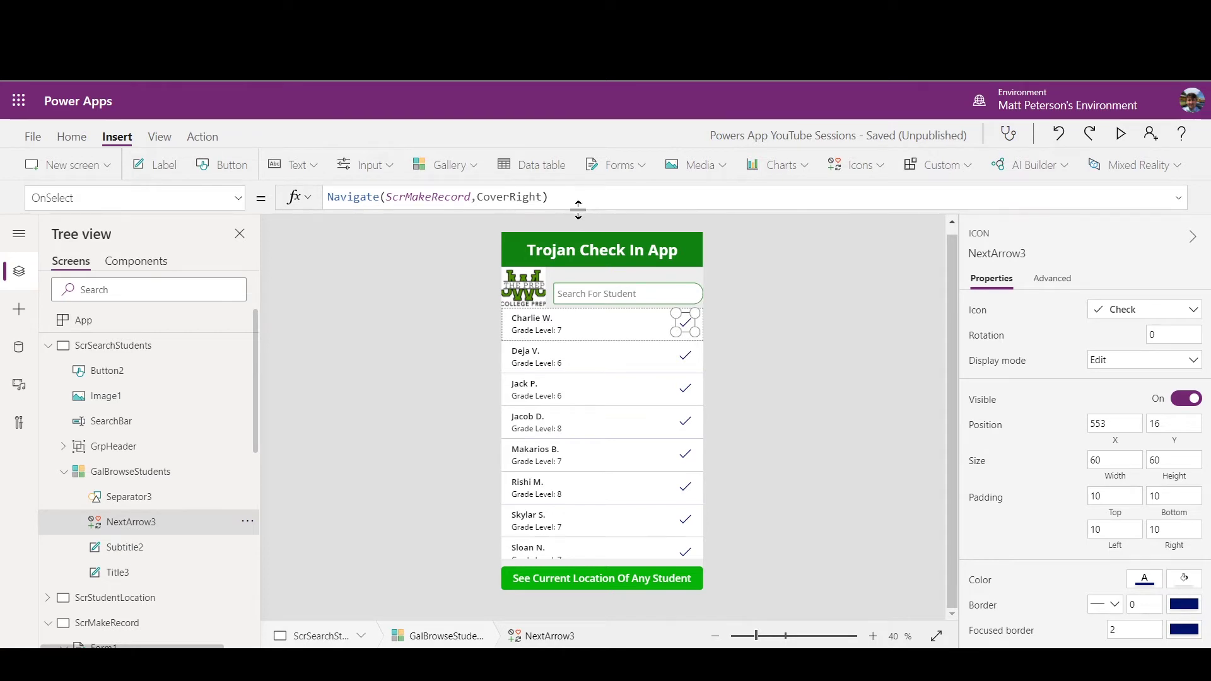
pyautogui.press('alt')
pyautogui.keyDown('alt'); pyautogui.click(687, 326); pyautogui.keyUp('alt')
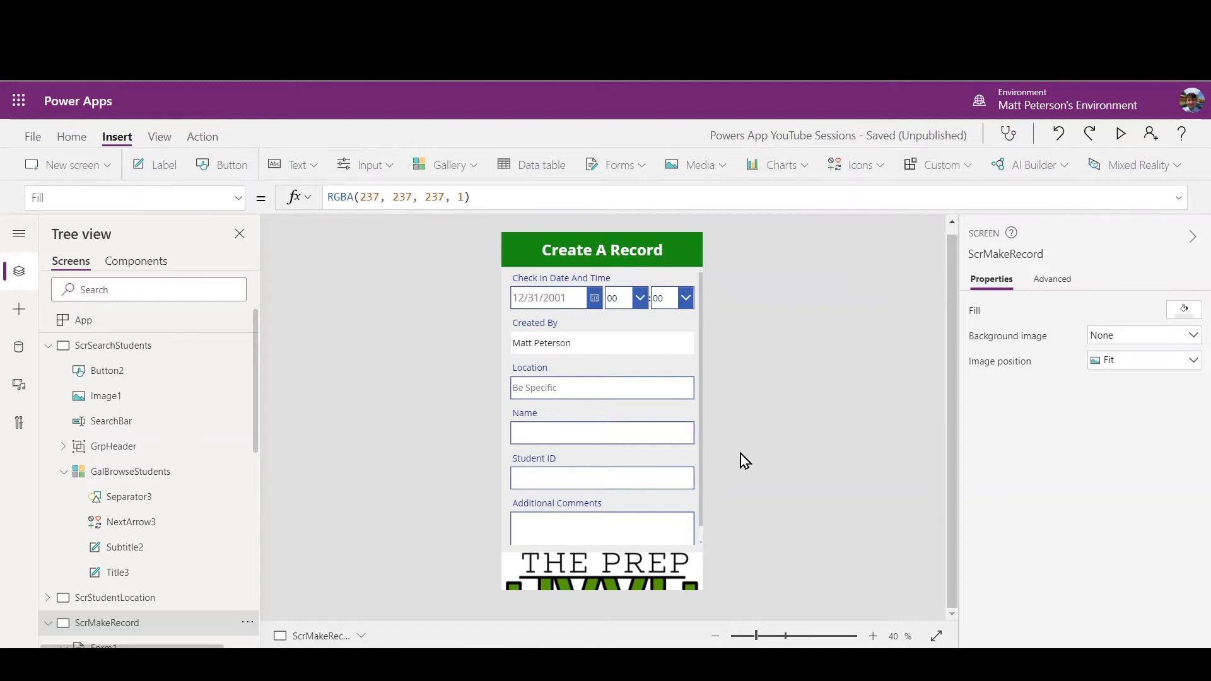
# Unlock the properties of the Name data card in Form1
pyautogui.click(558, 414)
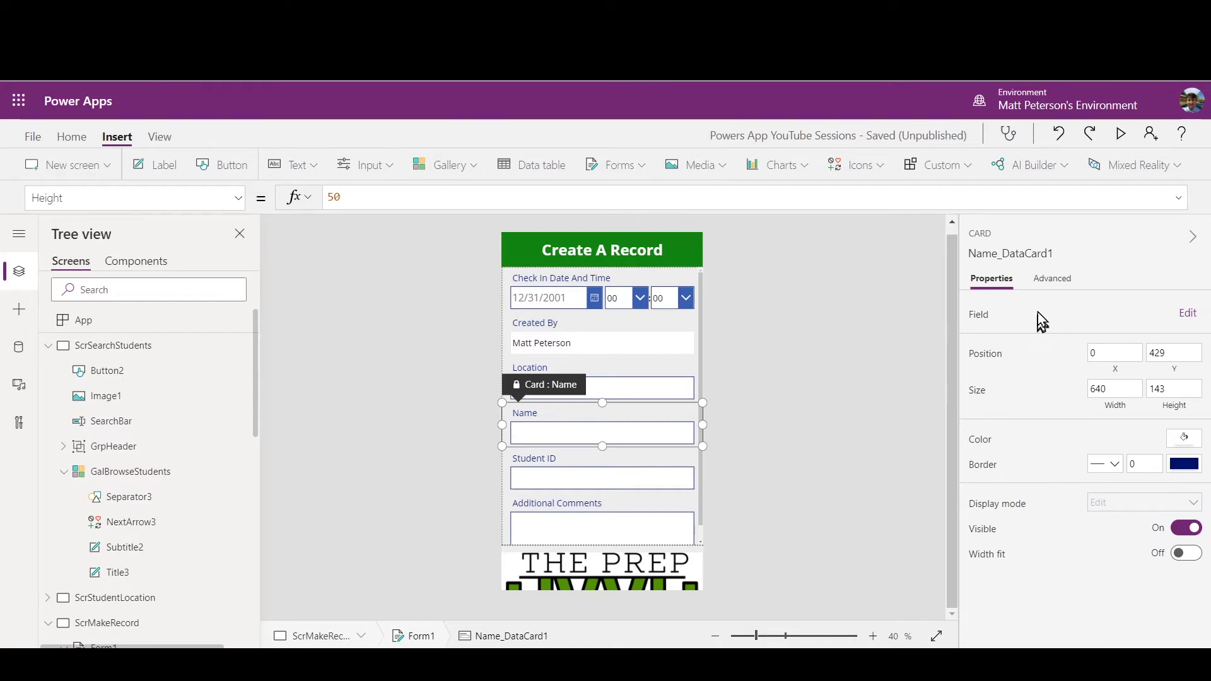
pyautogui.click(1051, 282)
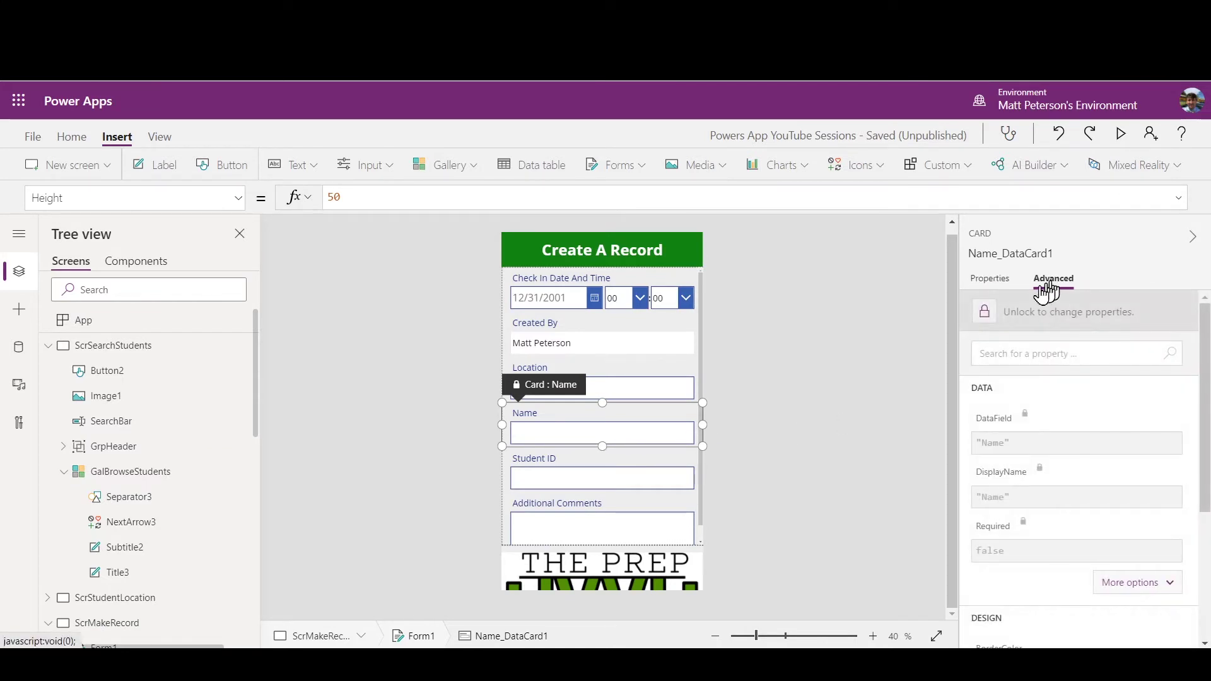
pyautogui.click(983, 312)
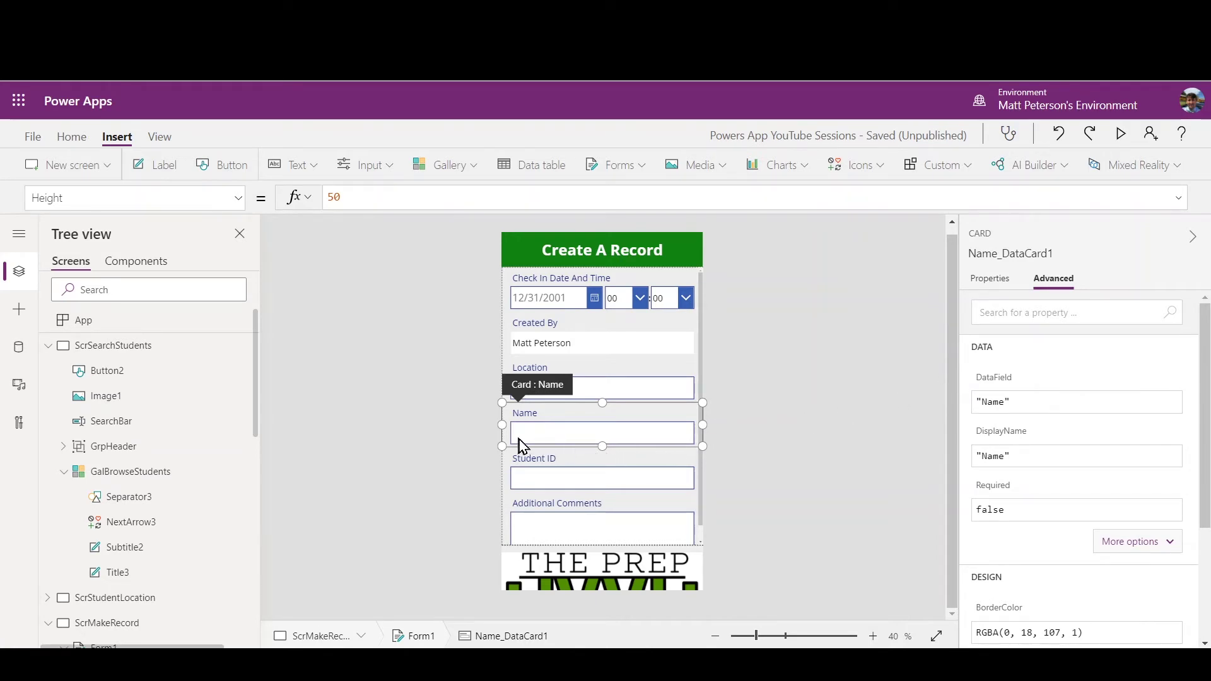
# Replace the Default formula of the Name card's text input with GalBrowseStudents.Selected
pyautogui.click(593, 431)
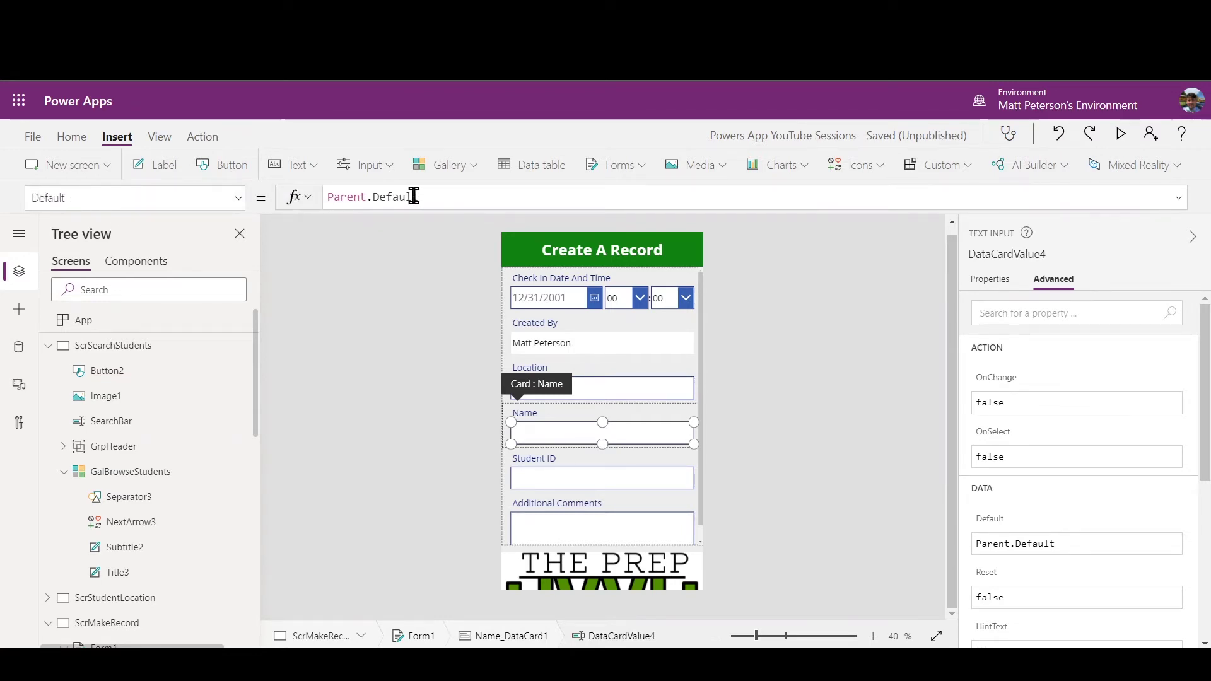
pyautogui.moveTo(468, 196); pyautogui.dragTo(317, 196)
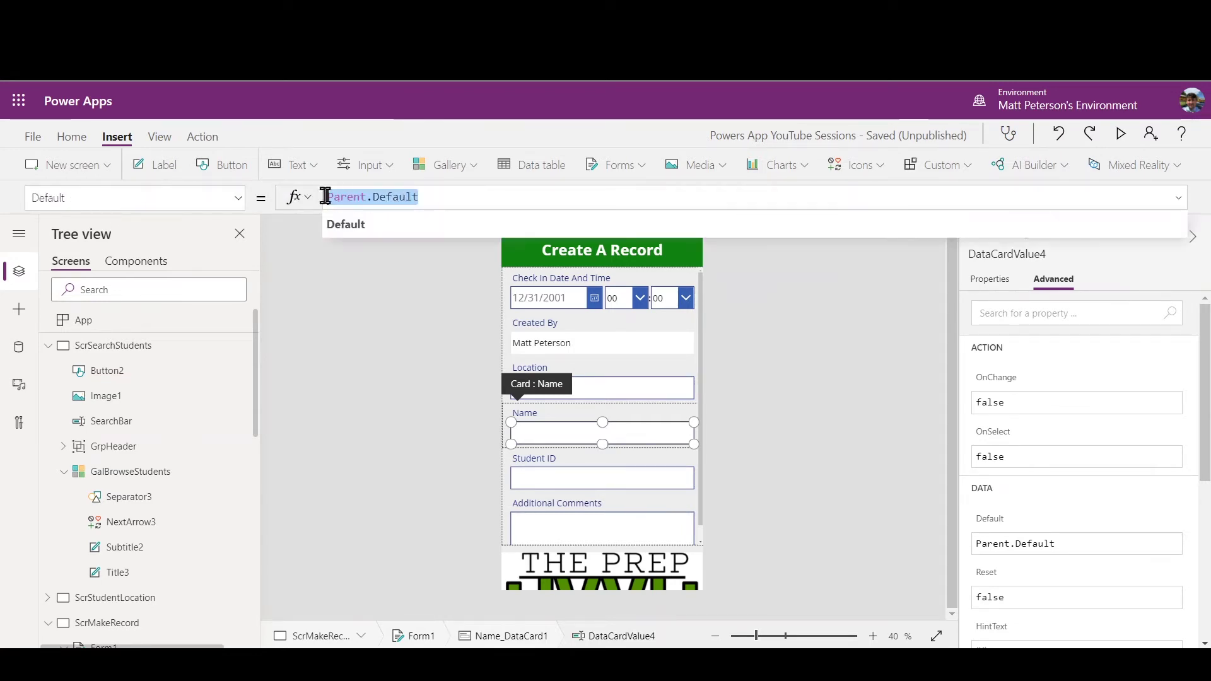
pyautogui.press('BackSpace')
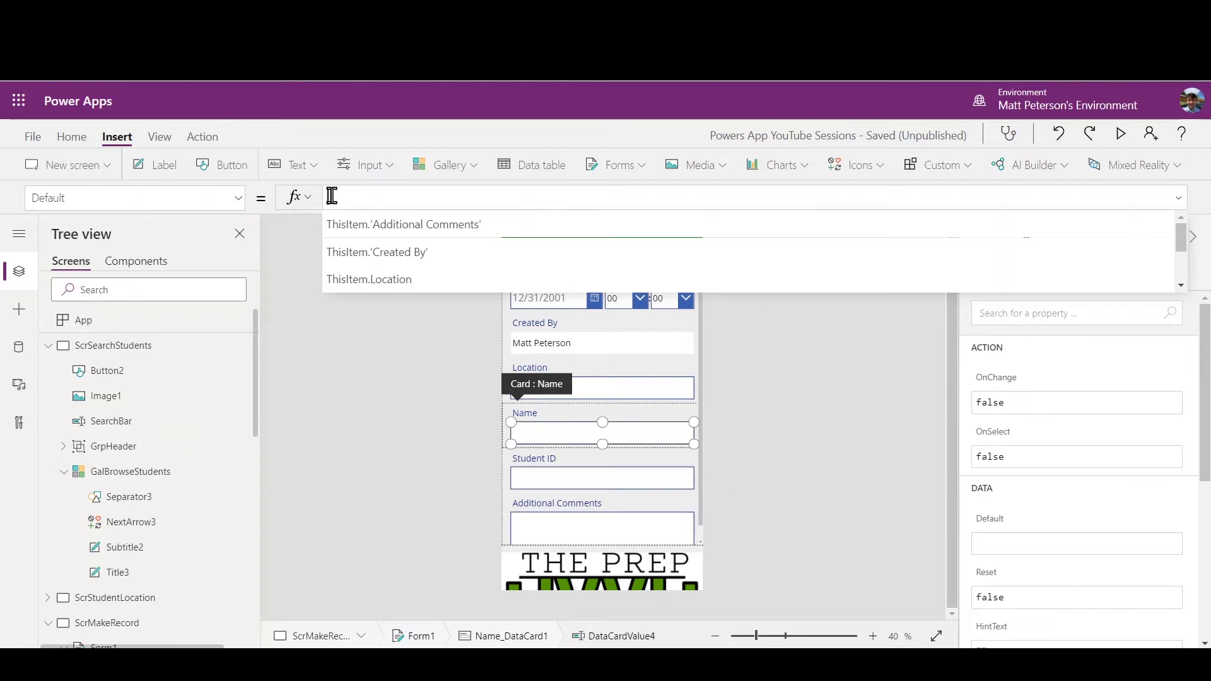
pyautogui.write('gal')
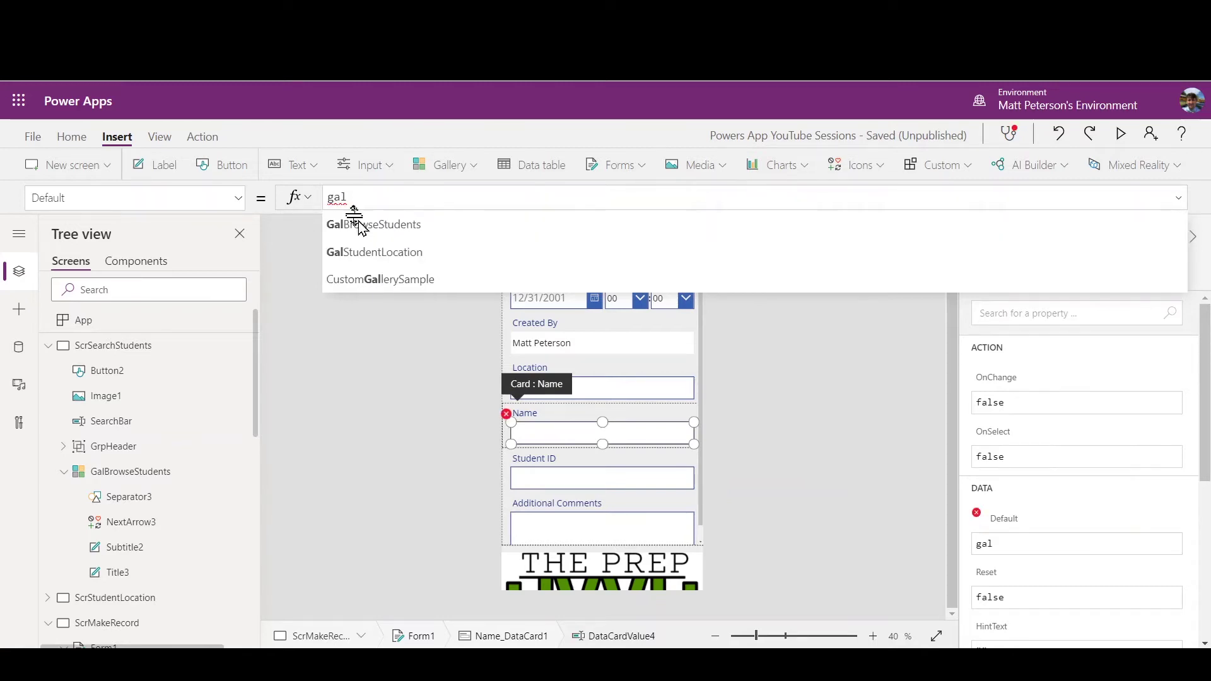
pyautogui.click(421, 230)
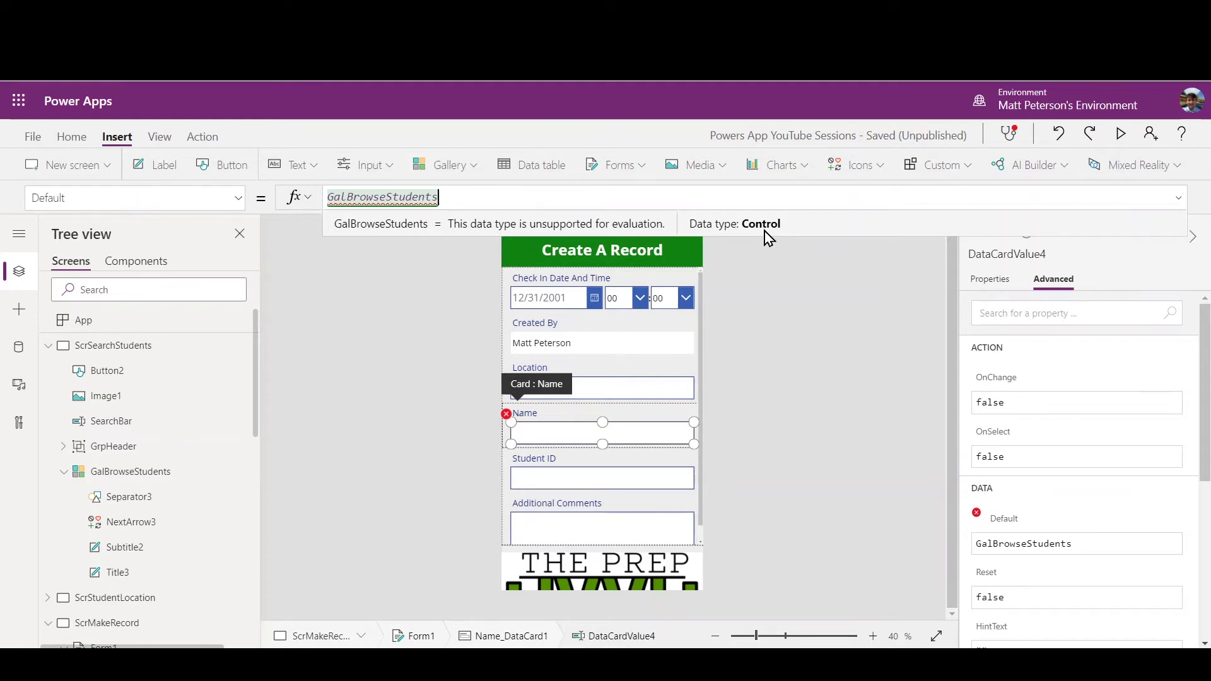
pyautogui.write('.se')
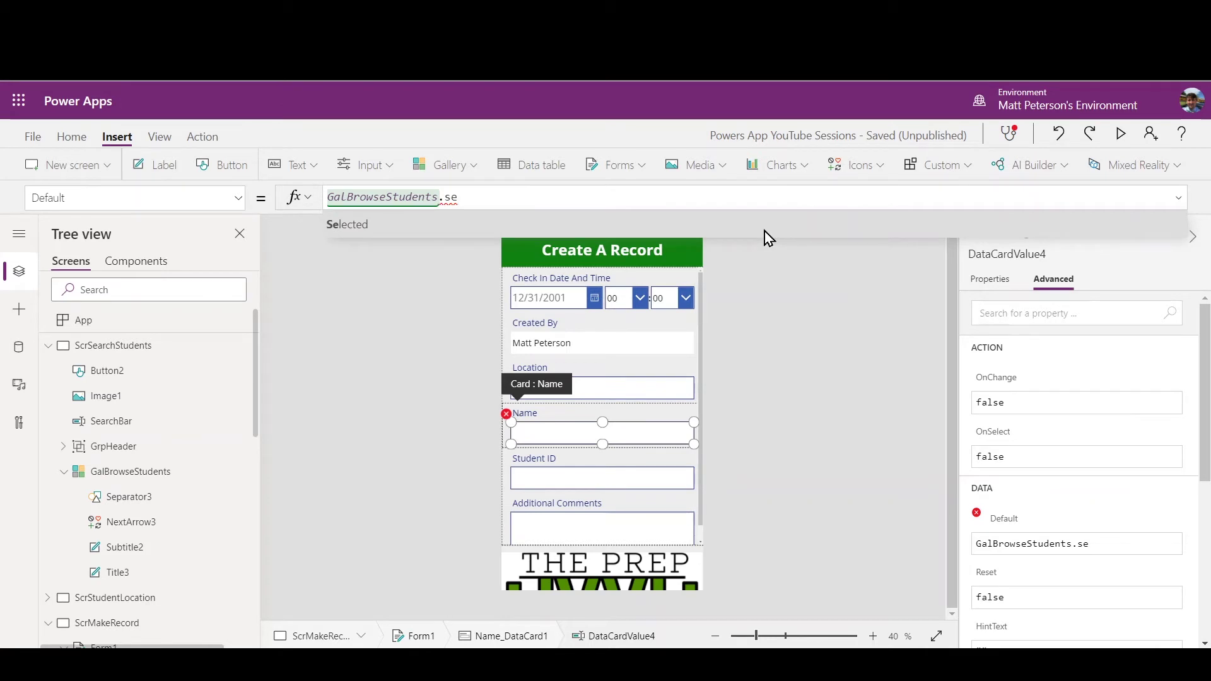
pyautogui.press('Tab')
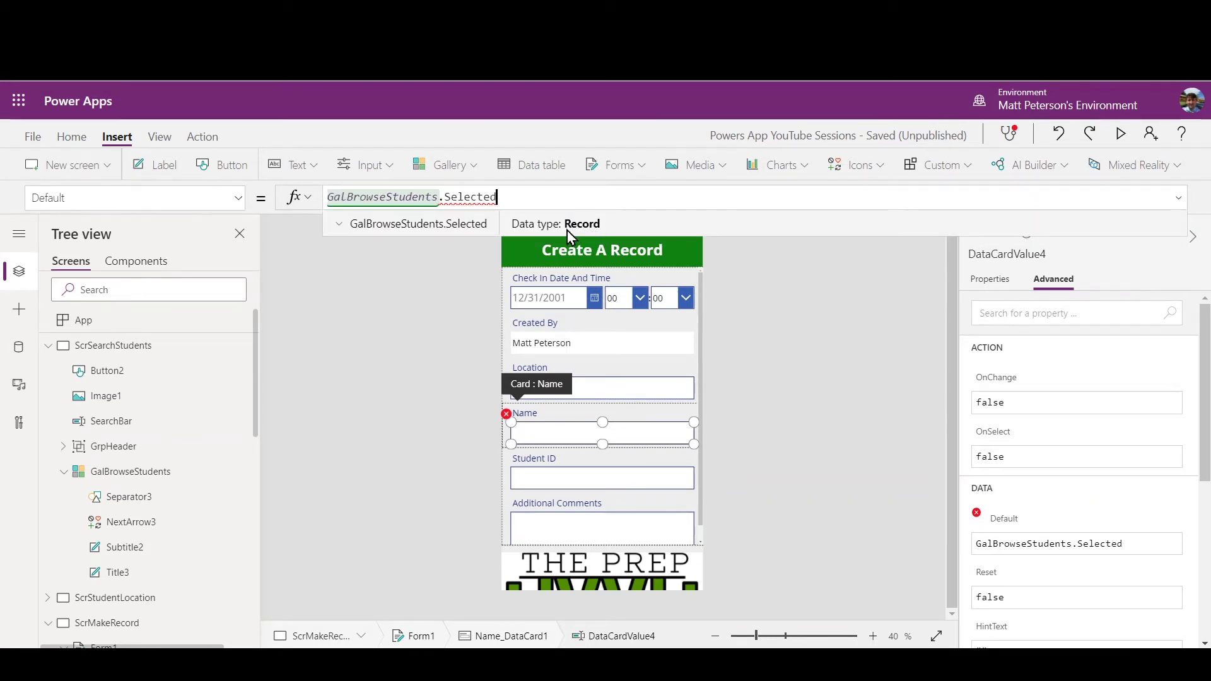
# Review the selected record's fields and extend the Name text input's Default formula to GalBrowseStudents.Selected.Name
pyautogui.click(342, 226)
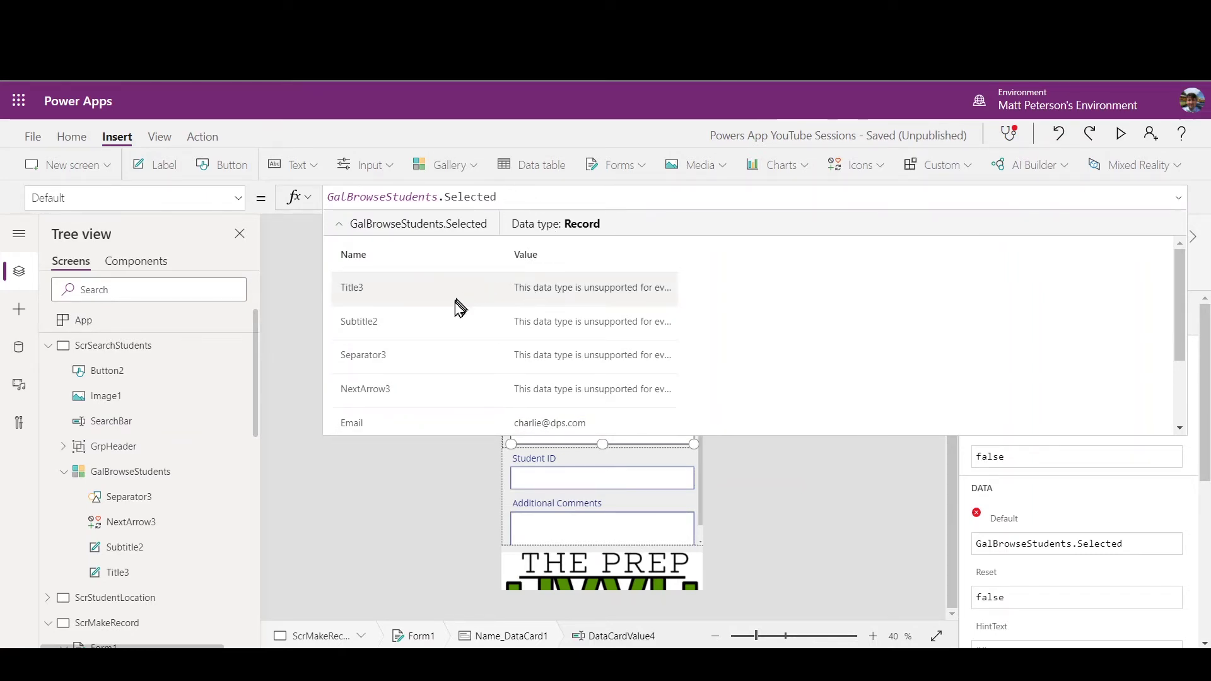
pyautogui.scroll(-2, 451, 319)
pyautogui.scroll(-1, 442, 388)
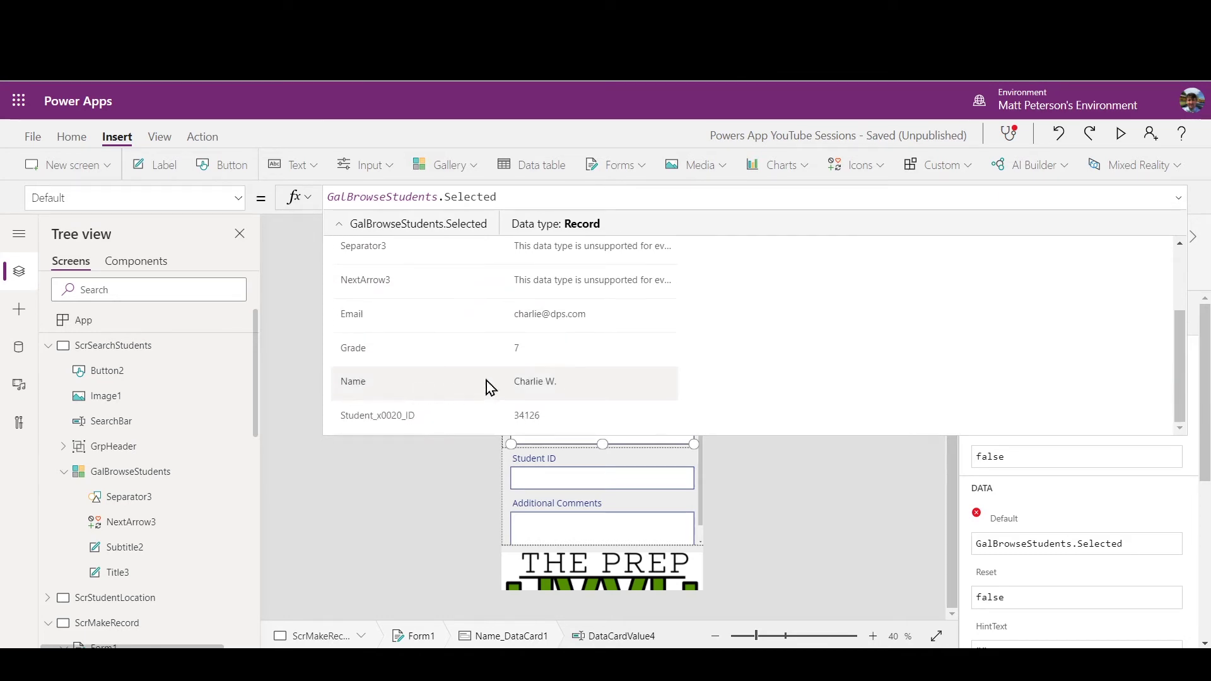
pyautogui.scroll(2, 485, 346)
pyautogui.scroll(1, 484, 346)
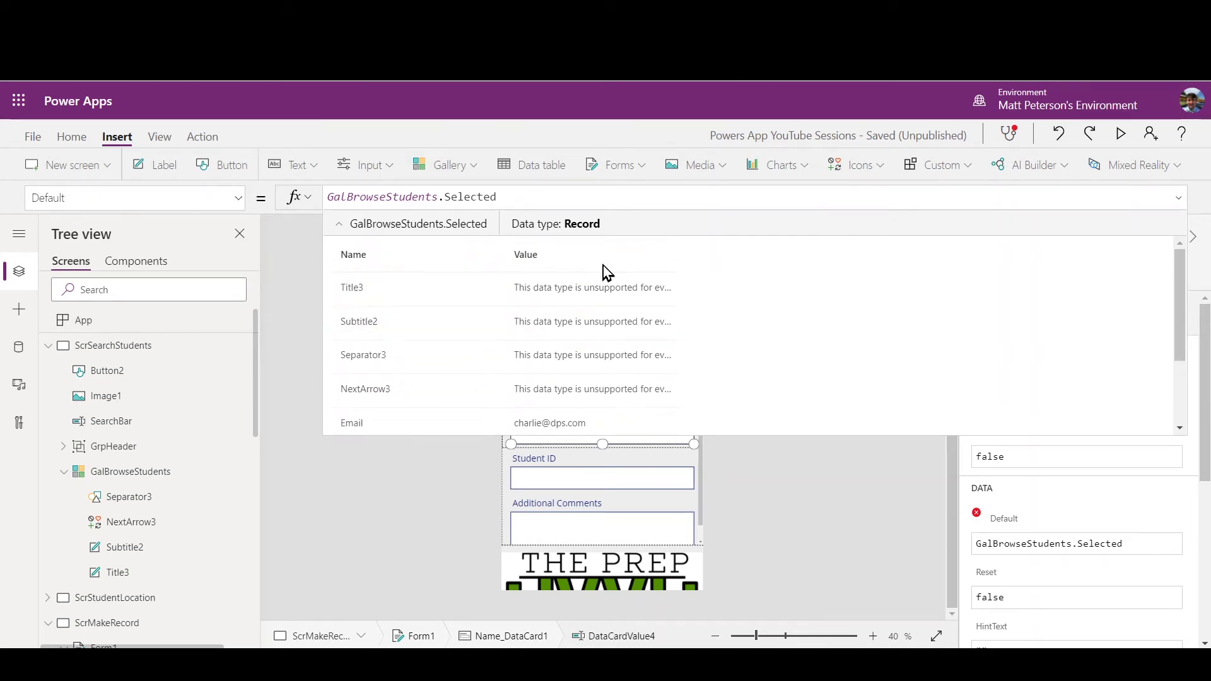
pyautogui.click(515, 200)
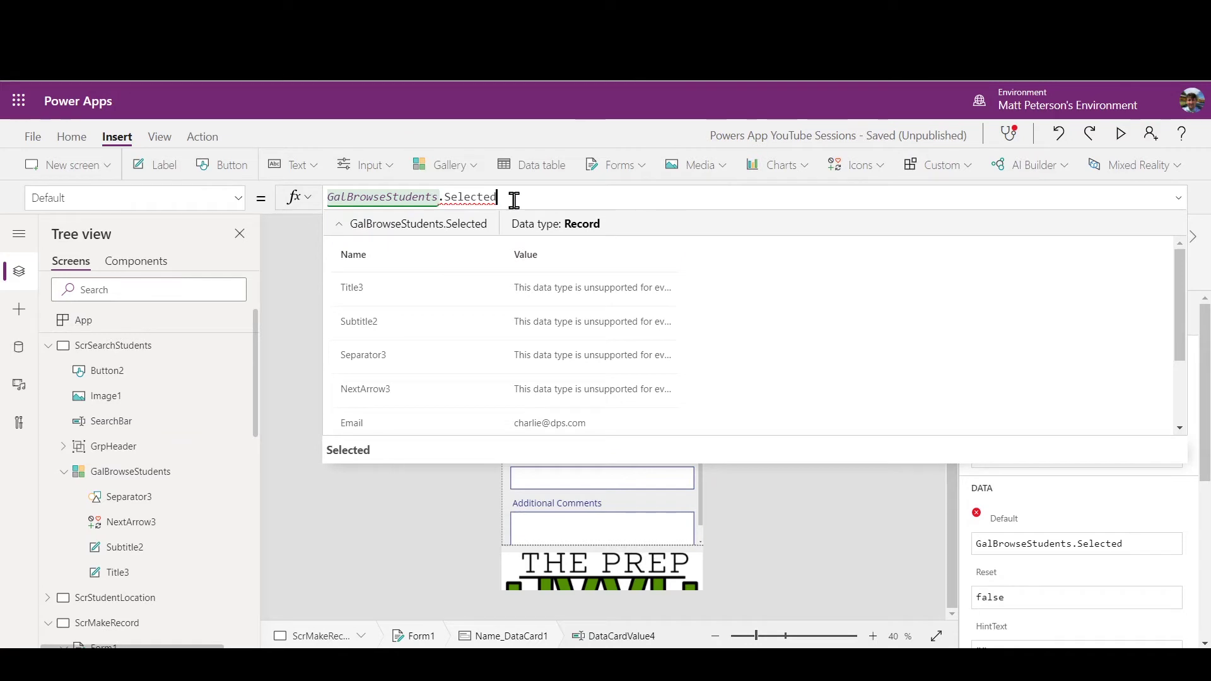
pyautogui.write('.')
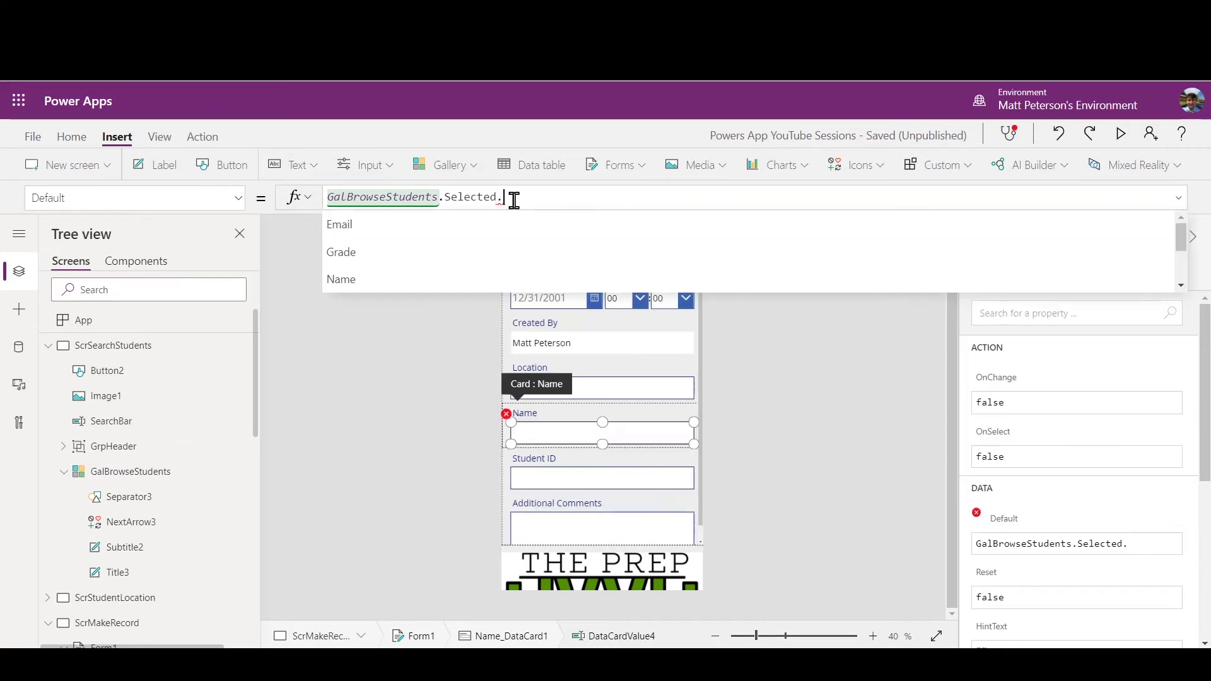
pyautogui.write('n')
pyautogui.press('Tab')
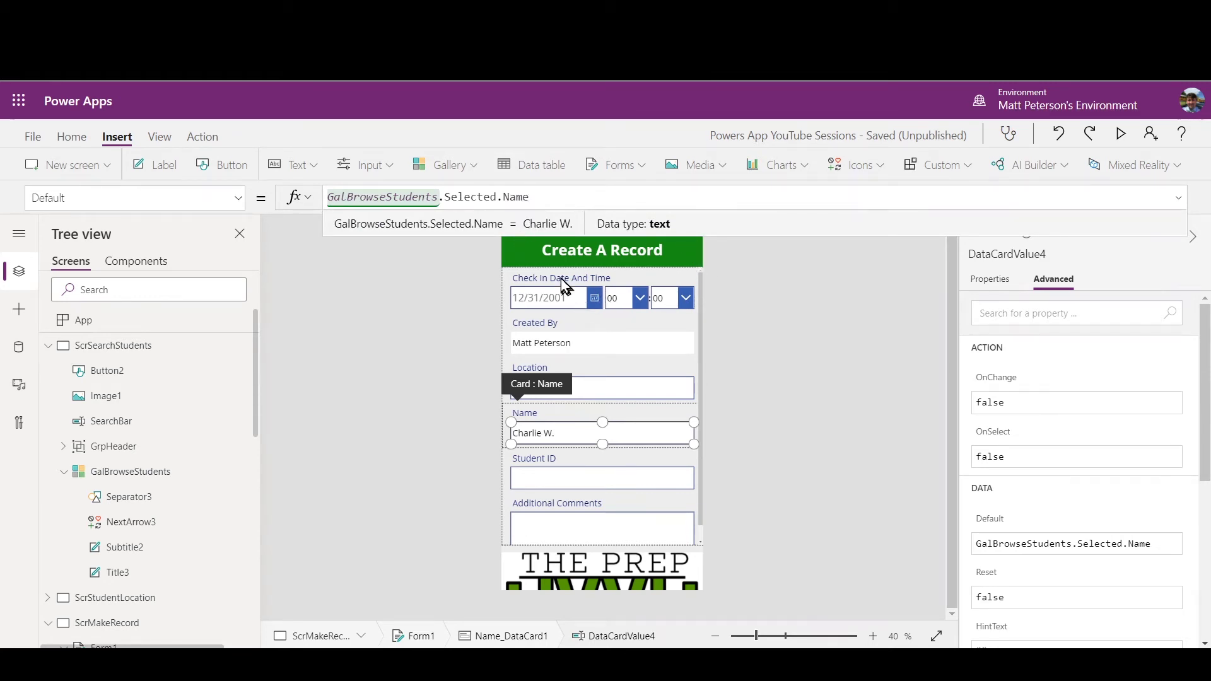
pyautogui.click(455, 289)
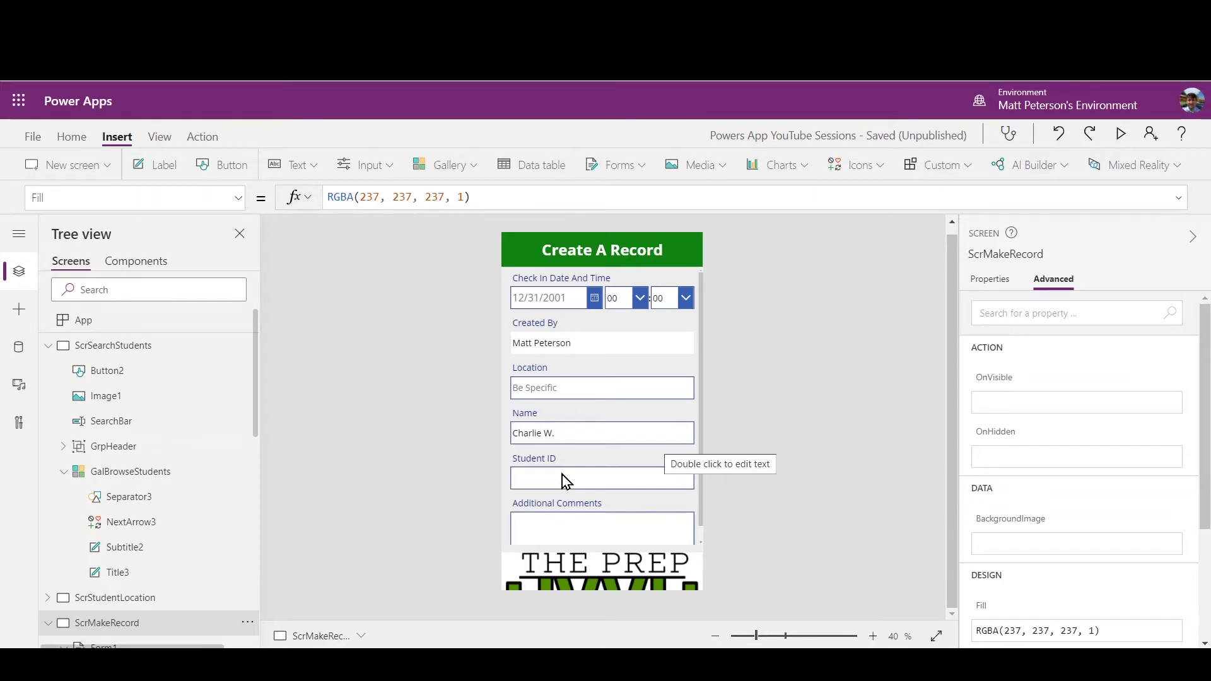
pyautogui.write('W.')
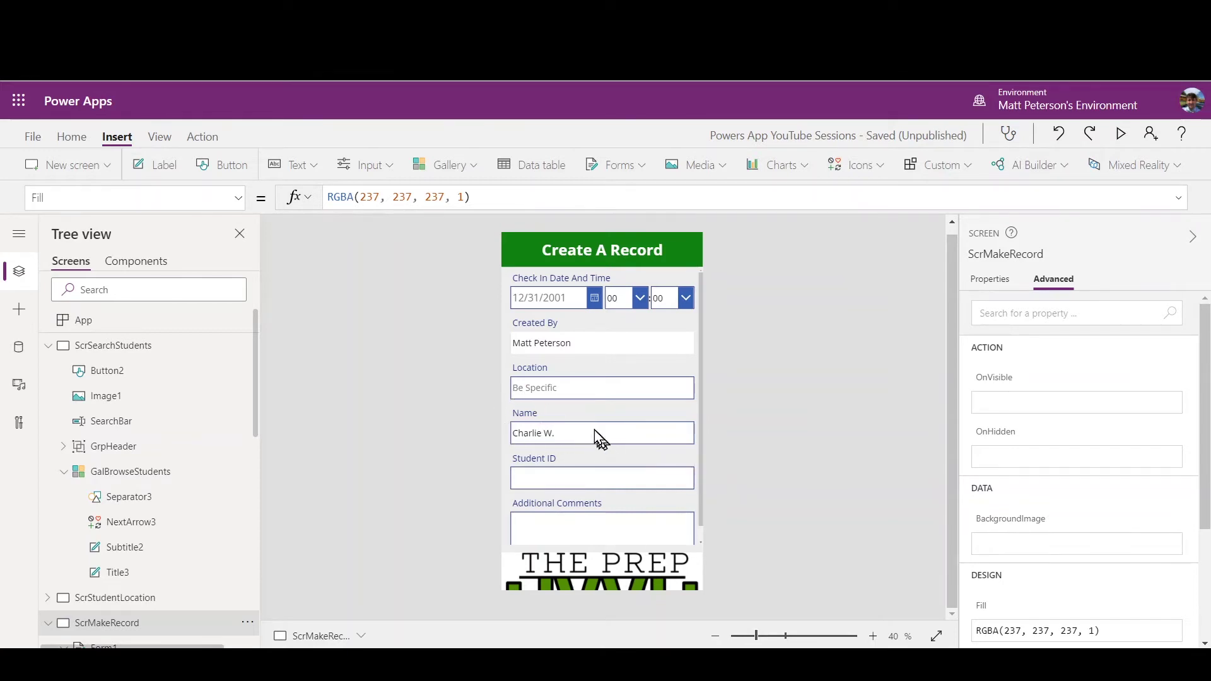
# Unlock the Student ID card and set its text input's Default formula to GalBrowseStudents.Selected.'Student ID'
pyautogui.click(633, 465)
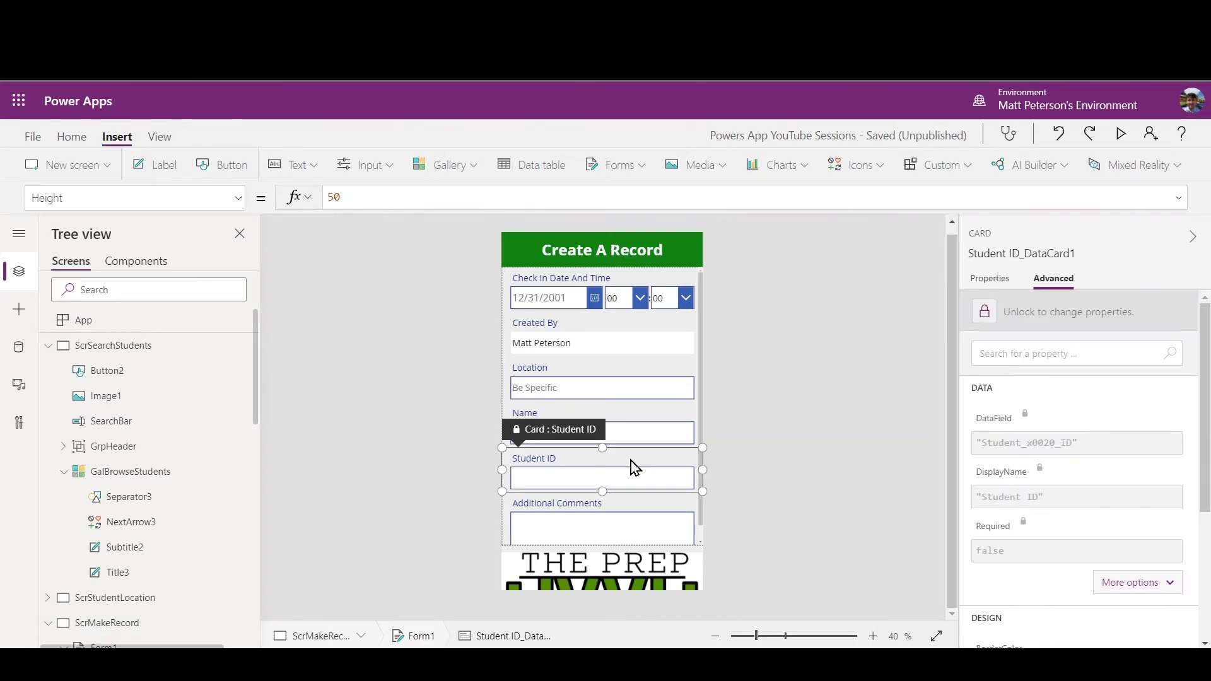
pyautogui.click(985, 314)
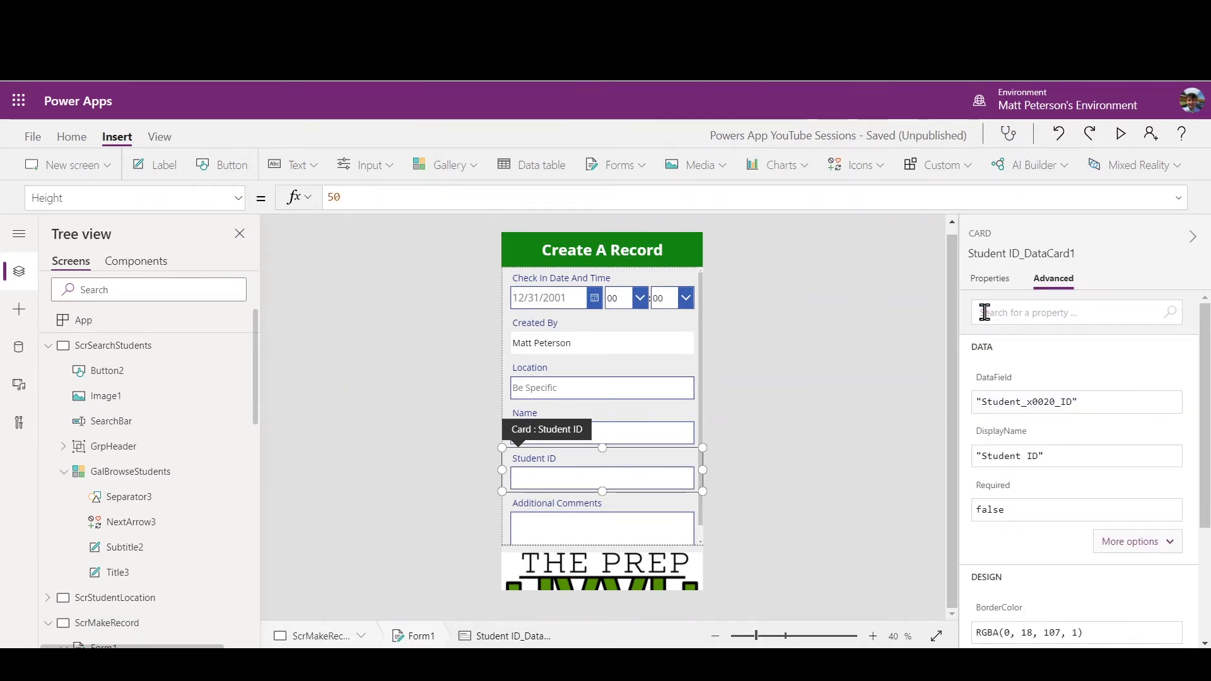
pyautogui.click(592, 482)
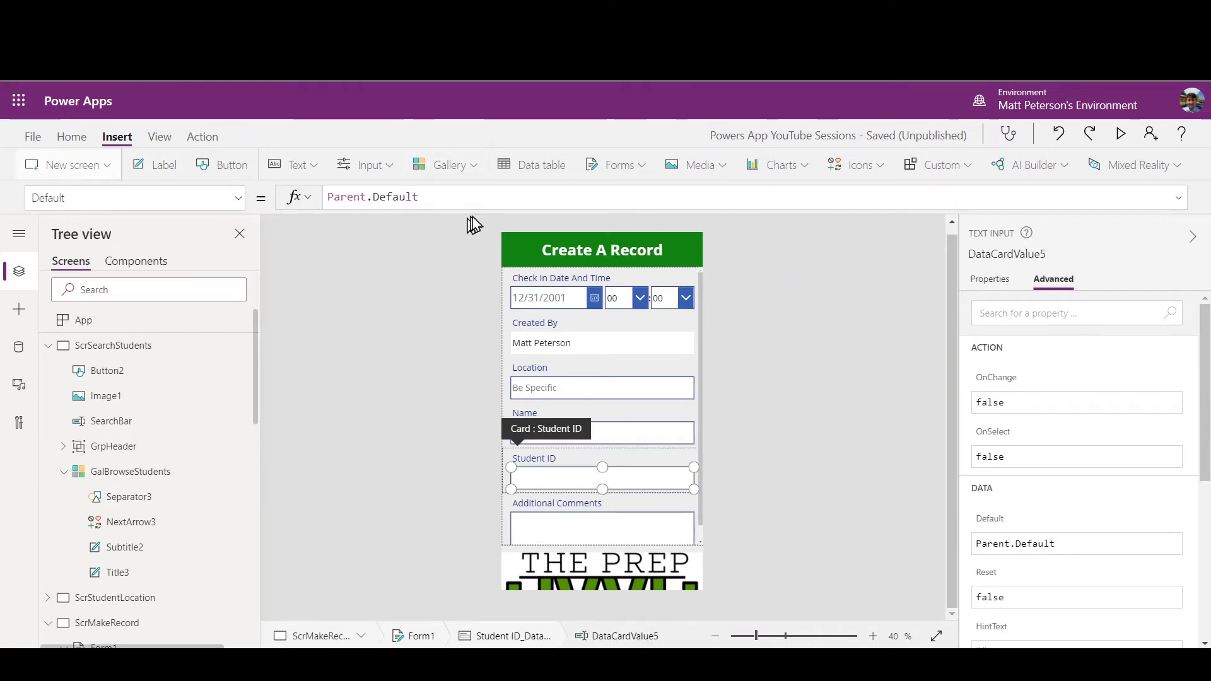
pyautogui.moveTo(424, 197); pyautogui.dragTo(325, 197)
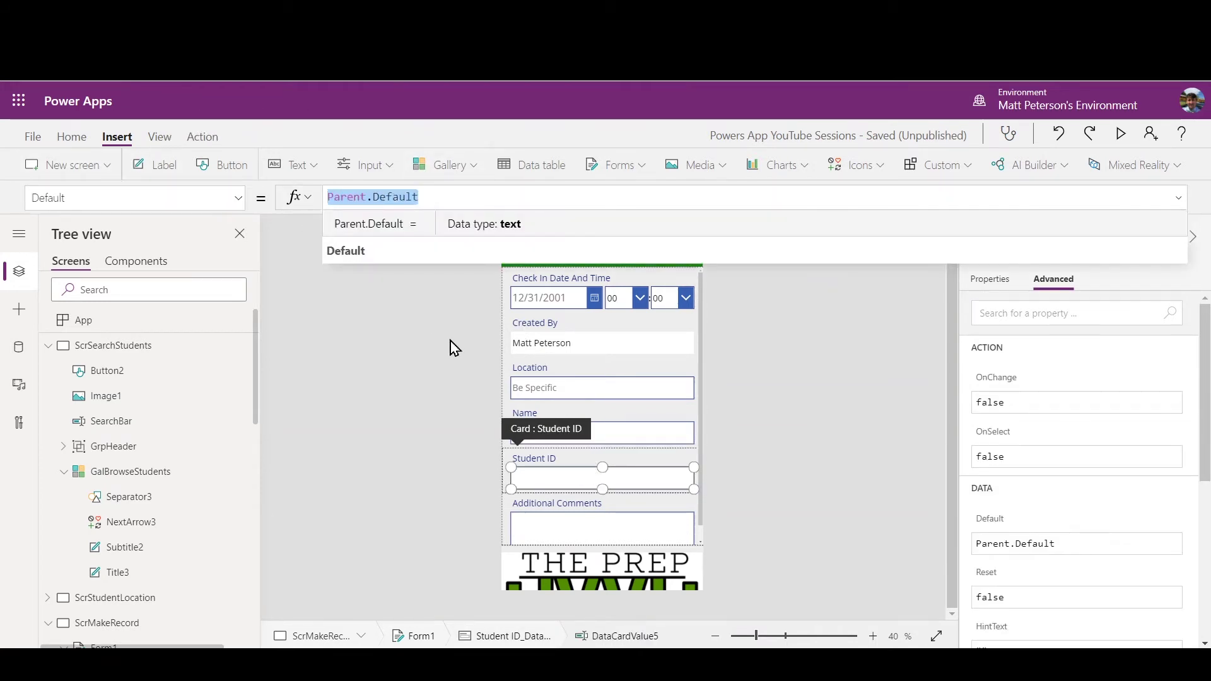
pyautogui.write('gal')
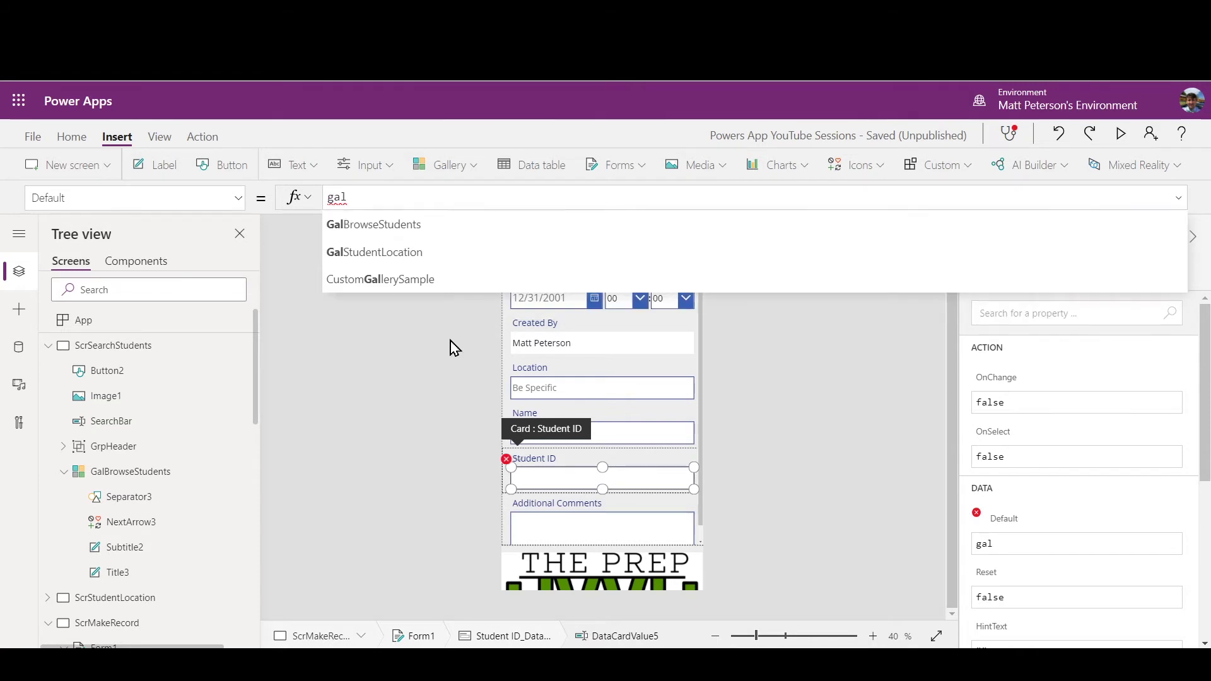
pyautogui.press('Tab')
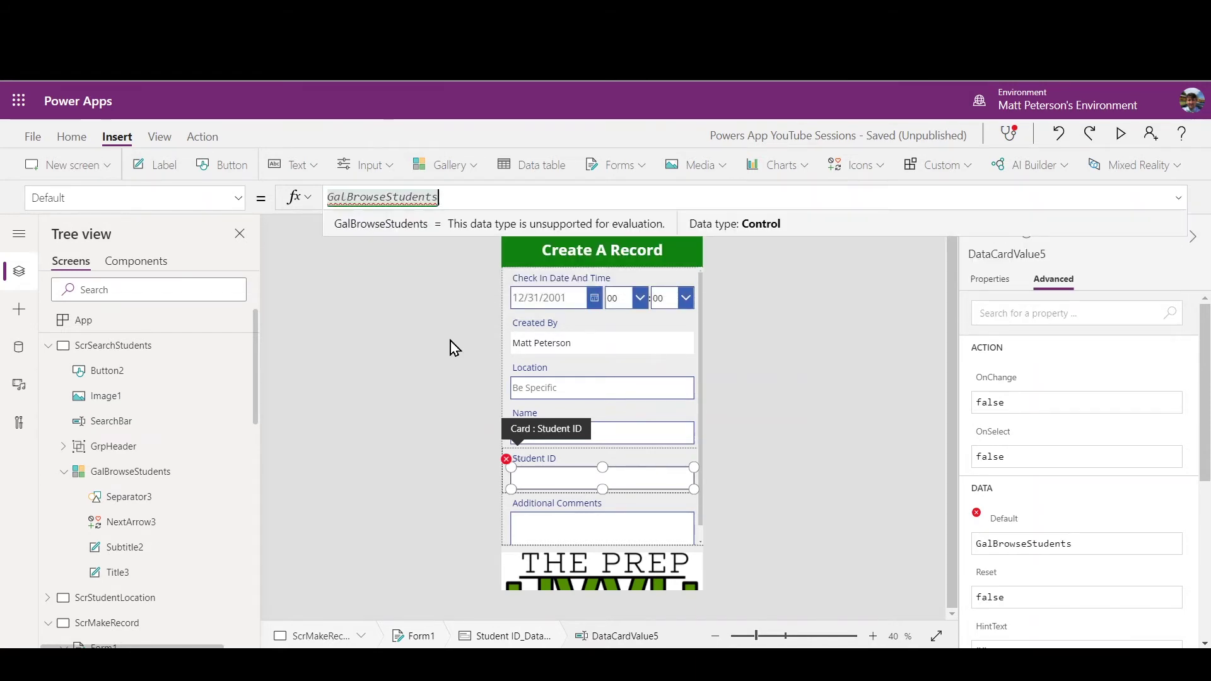
pyautogui.write('.se')
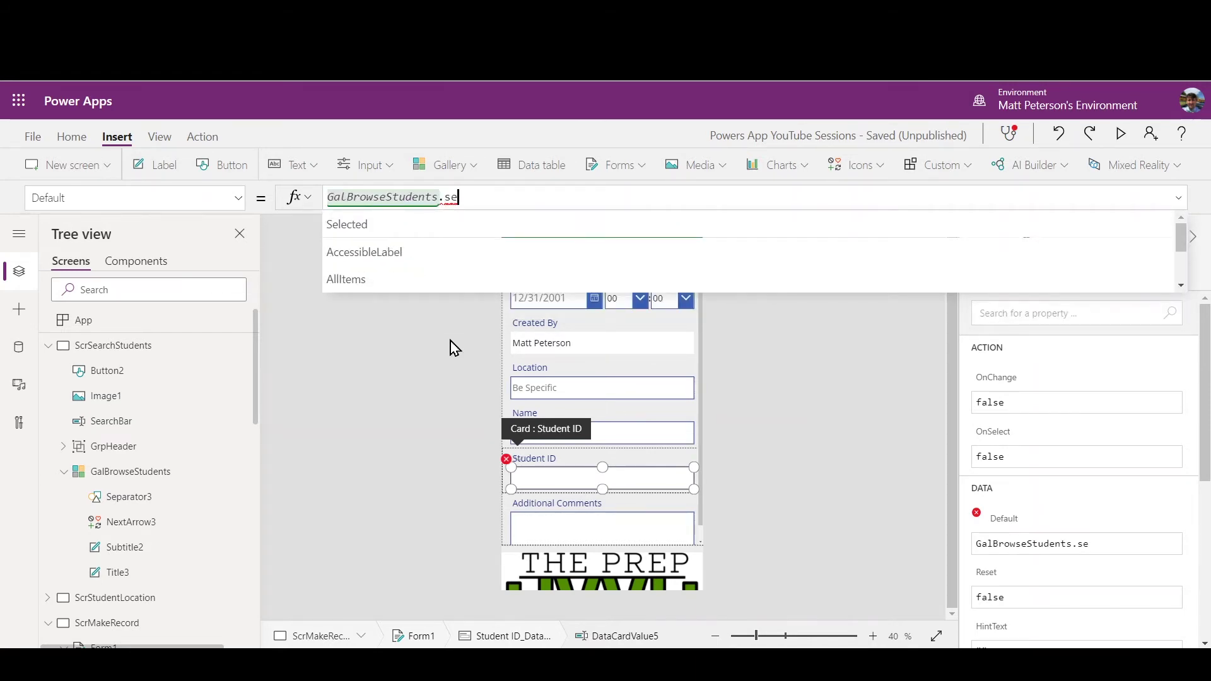
pyautogui.press('Tab')
pyautogui.write('.')
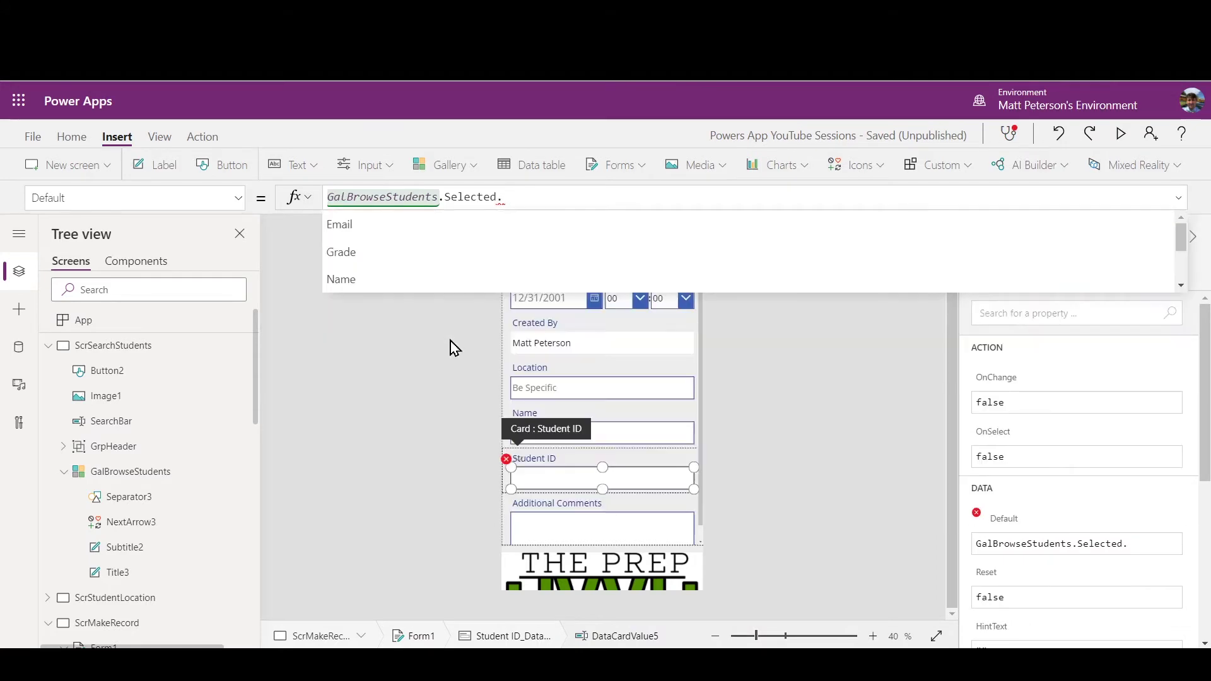
pyautogui.write('id')
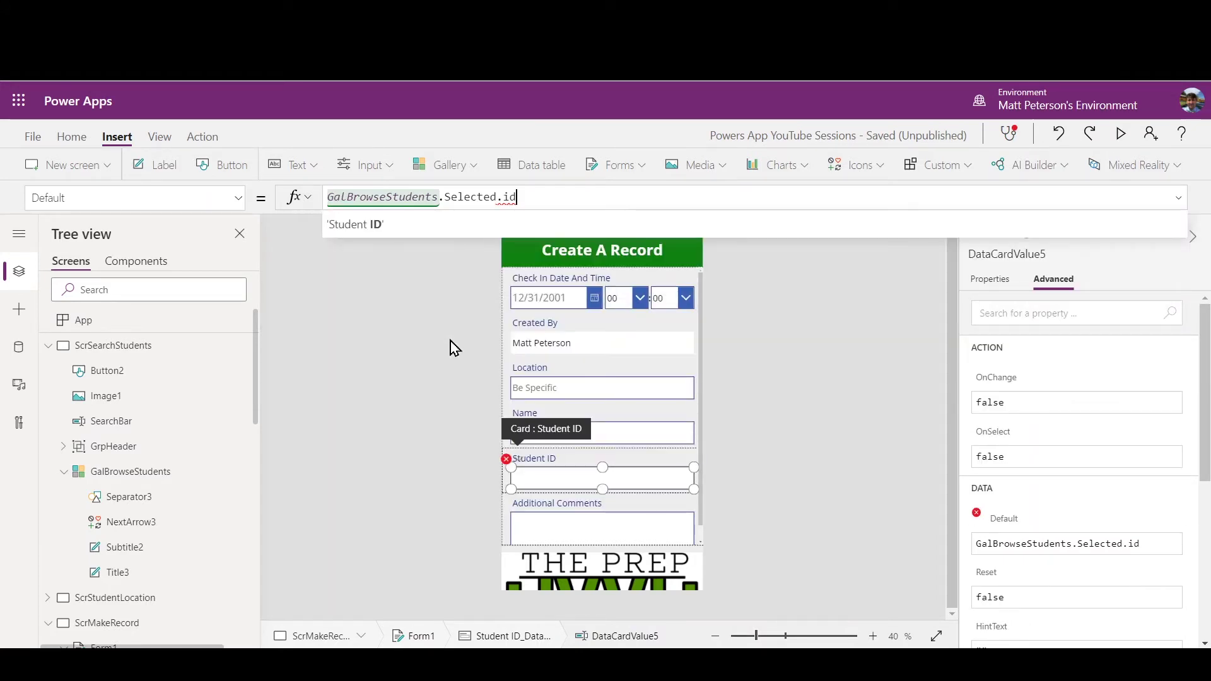
pyautogui.press('Tab')
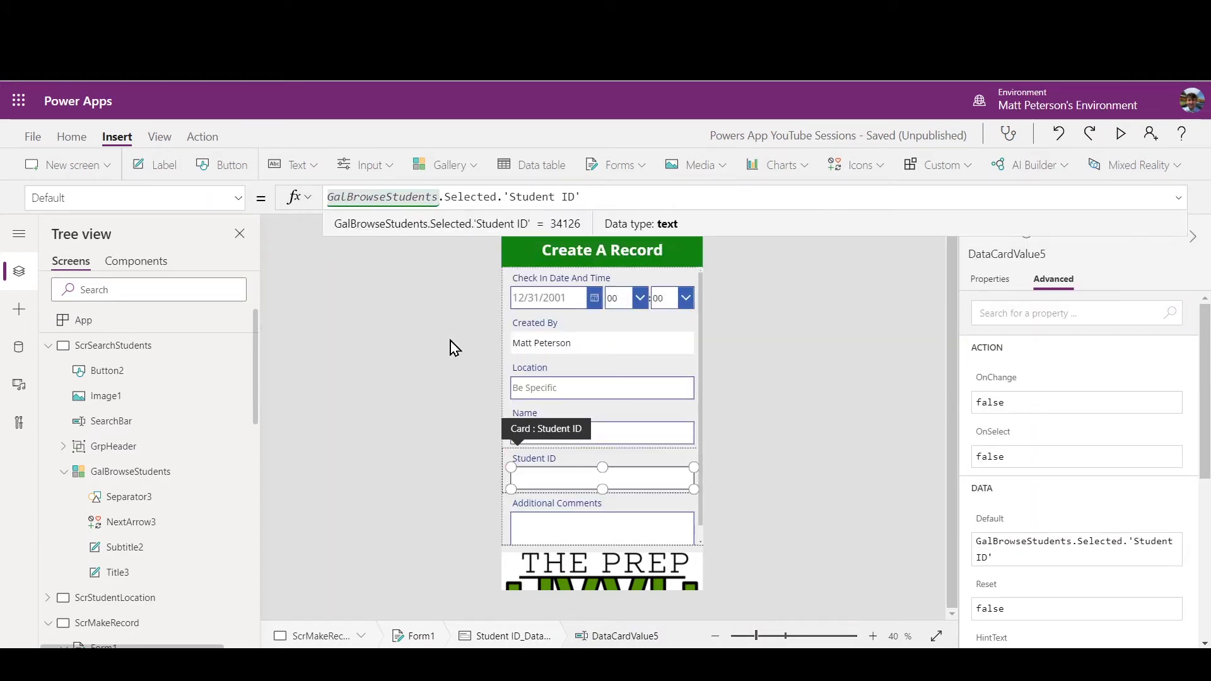
pyautogui.click(451, 341)
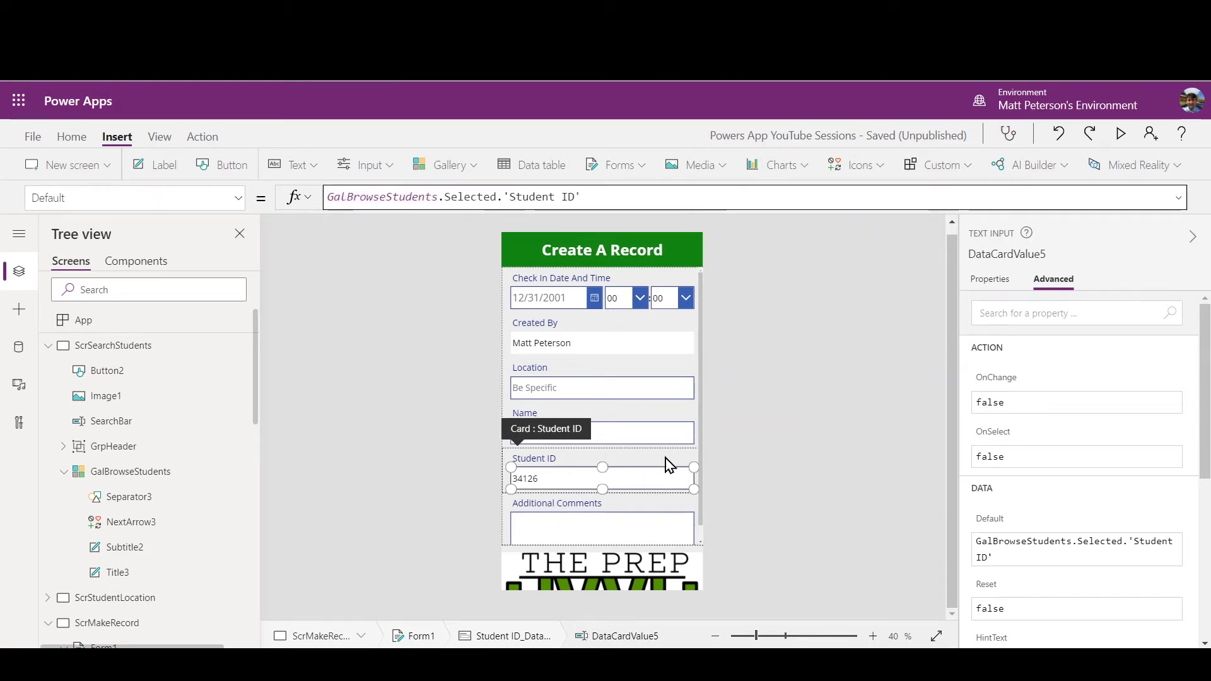
pyautogui.click(393, 422)
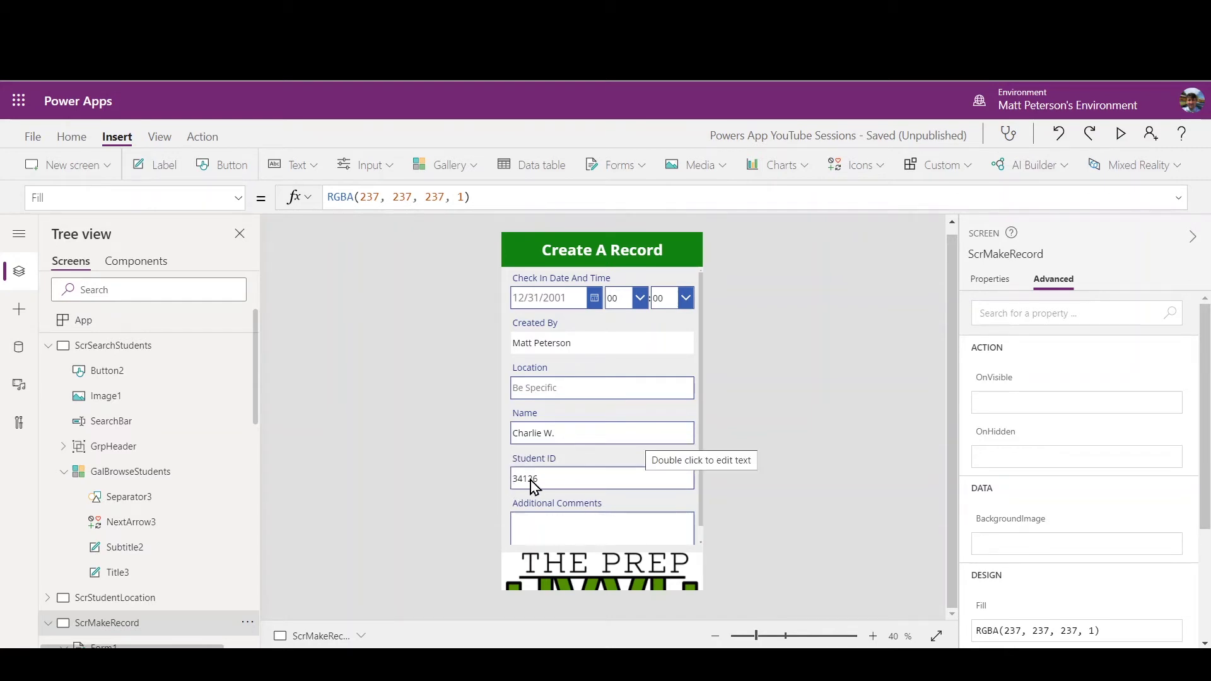
# Turn off the visibility of the Student ID card in Form1
pyautogui.click(598, 463)
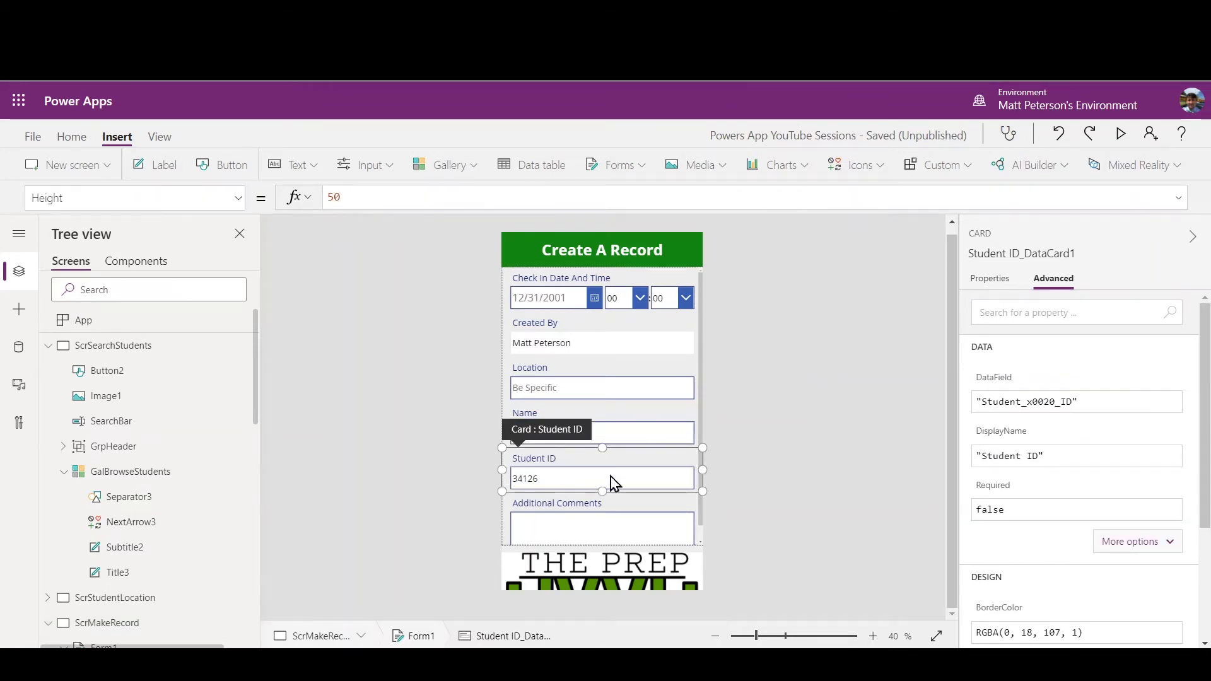
pyautogui.click(991, 282)
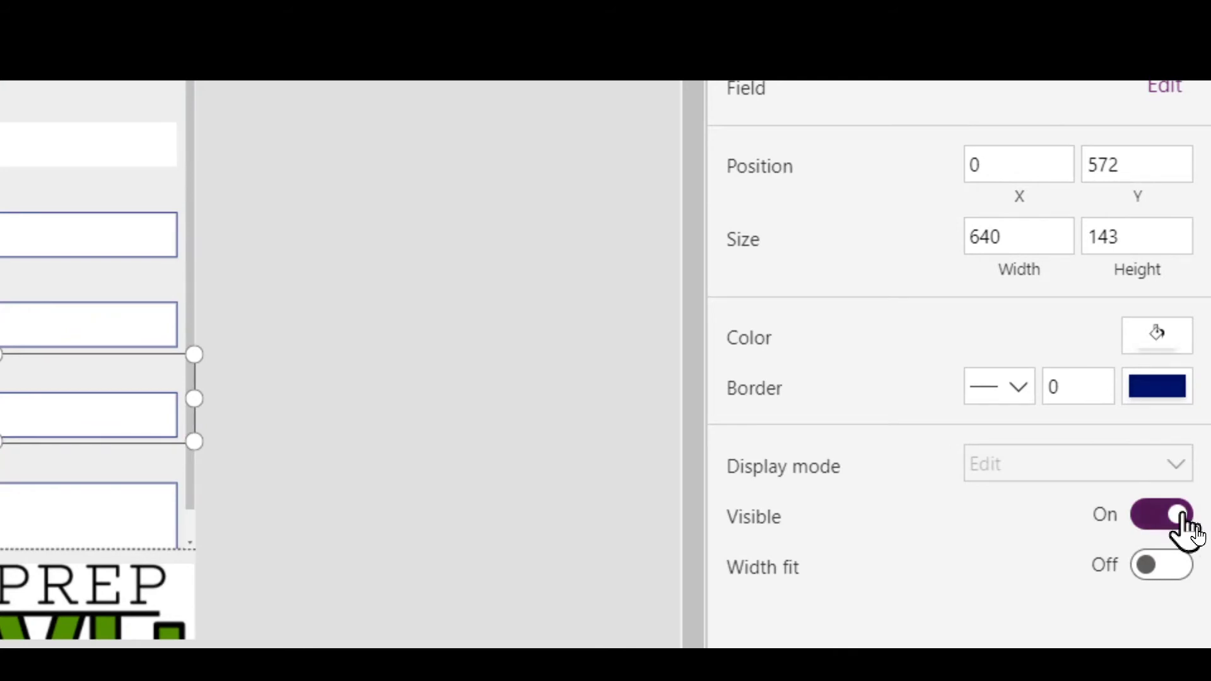
pyautogui.click(1185, 524)
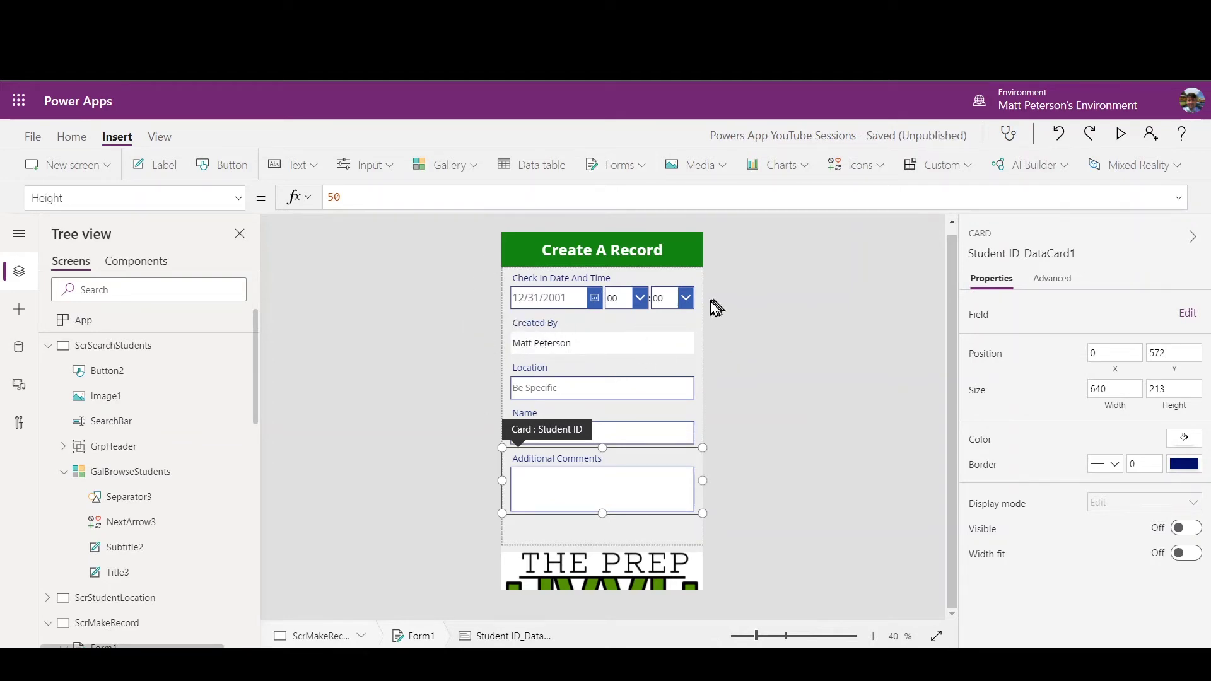
# Shorten Form1 to a height of about 787 and enlarge the logo image beneath it to a height of about 250
pyautogui.click(47, 347)
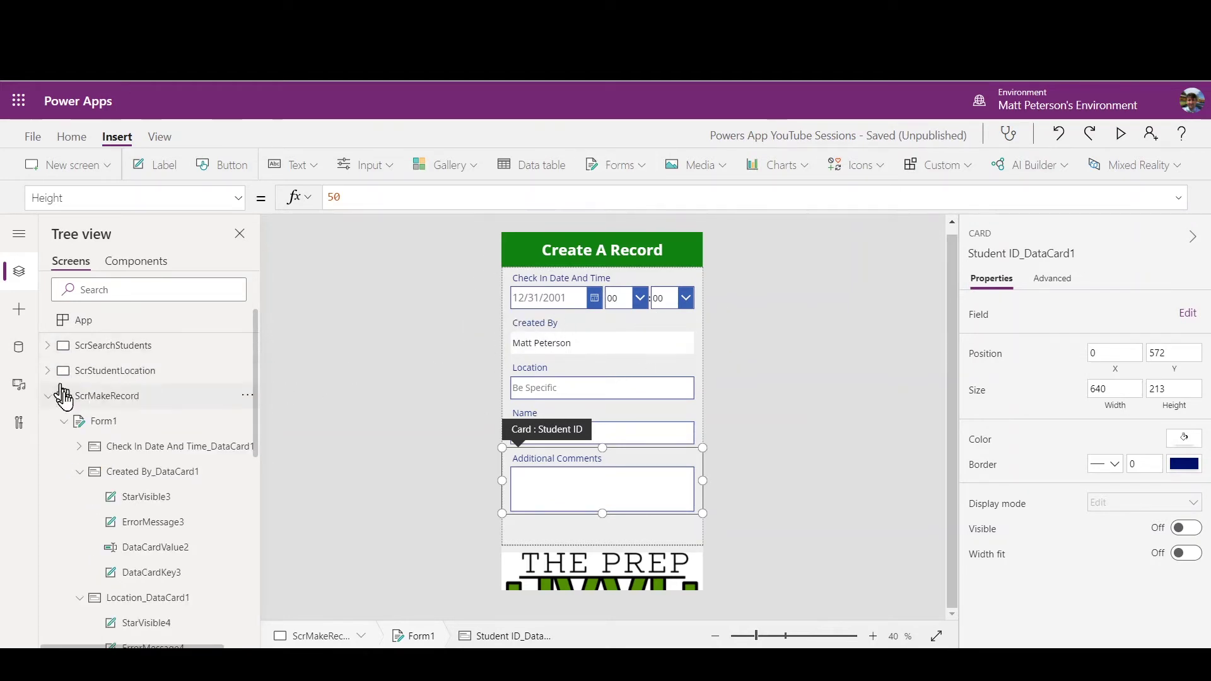
pyautogui.click(101, 426)
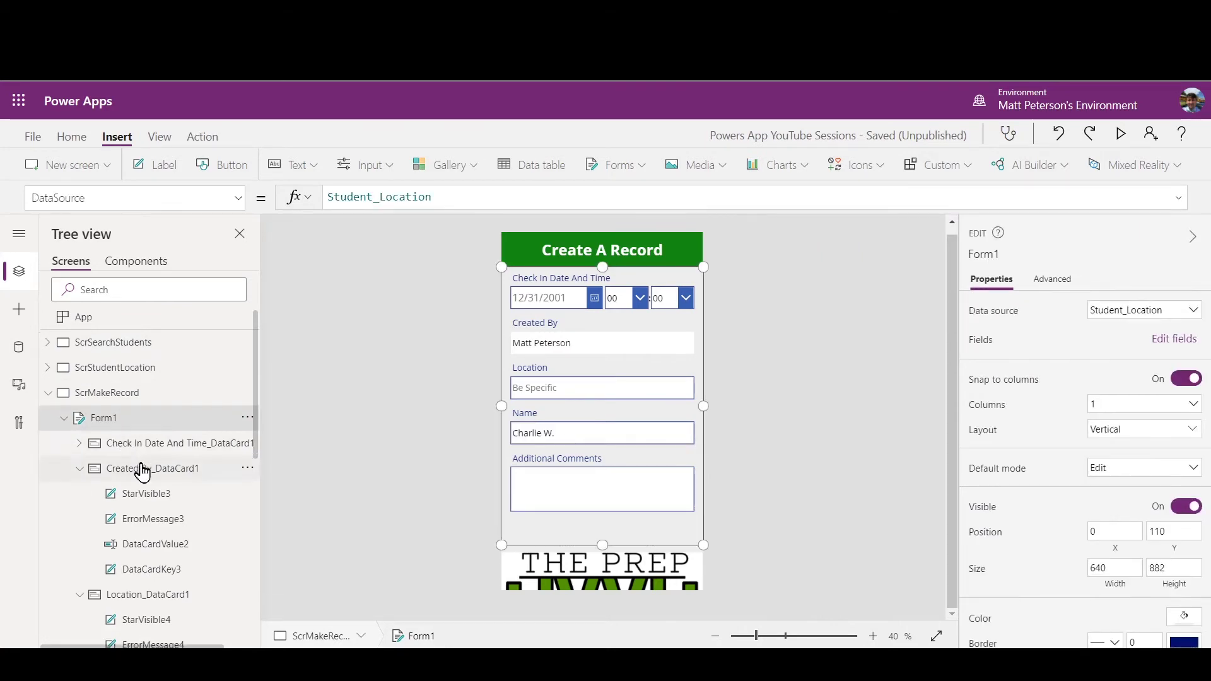
pyautogui.scroll(-5, 151, 504)
pyautogui.scroll(-2, 155, 554)
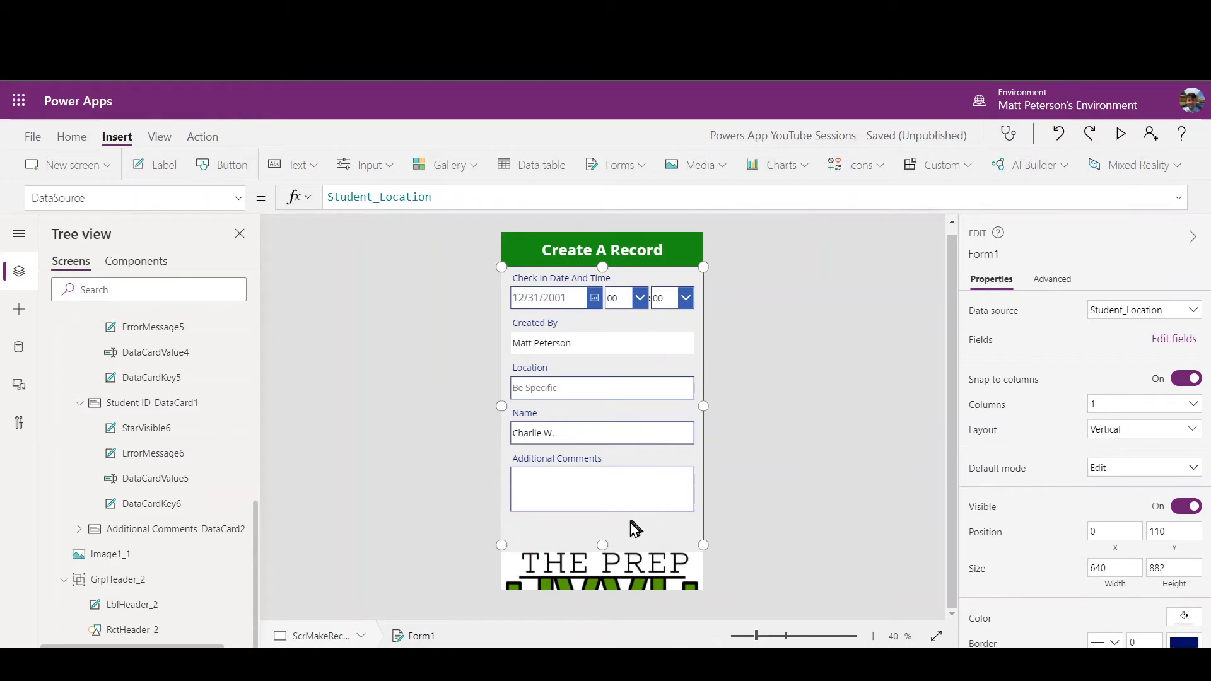
pyautogui.moveTo(606, 545); pyautogui.dragTo(603, 505)
pyautogui.click(610, 558)
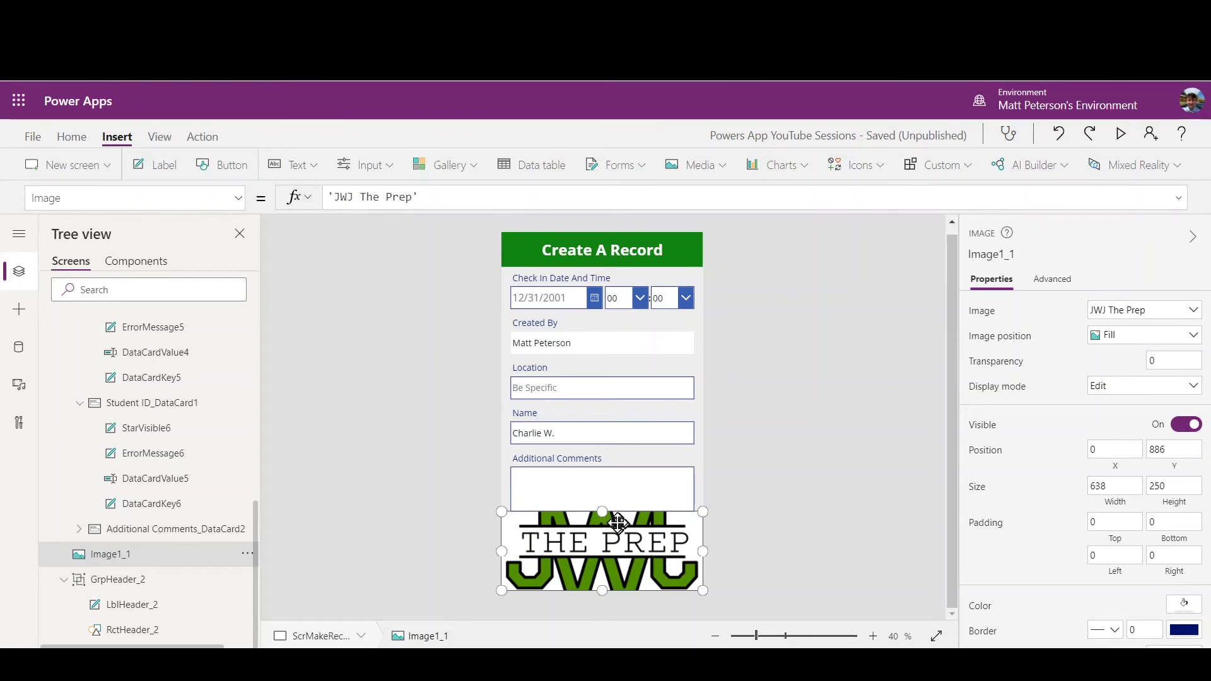
# Shrink the Additional Comments card to a height of about 202
pyautogui.click(693, 368)
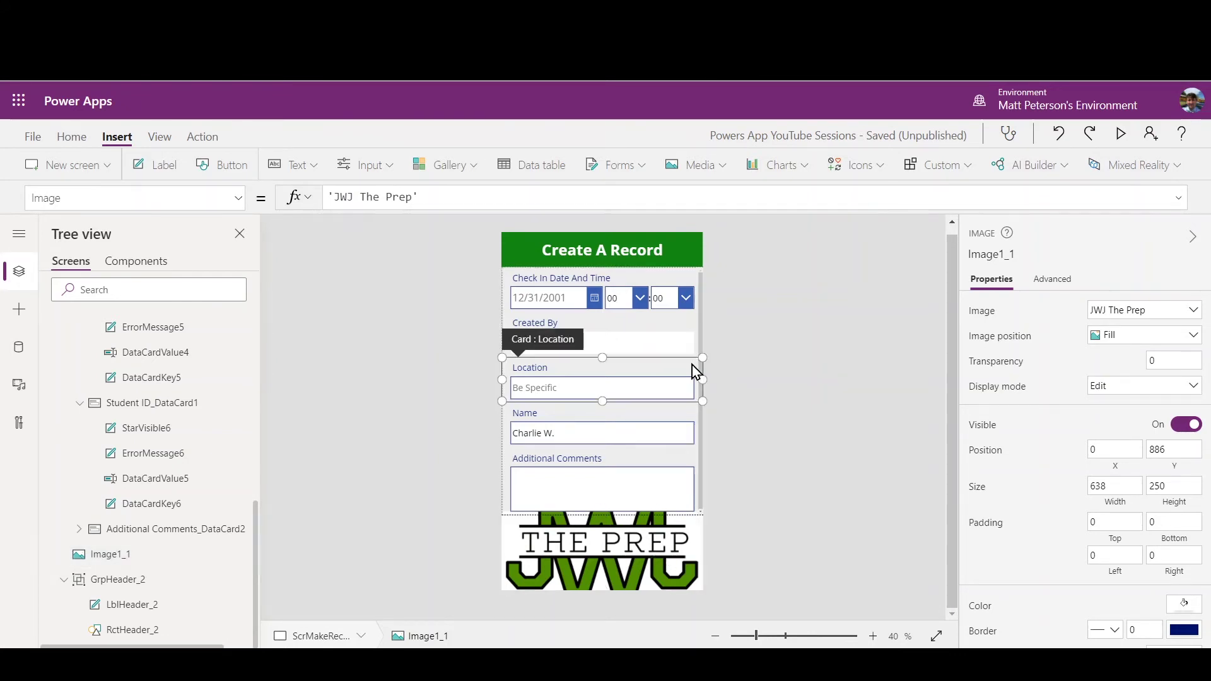
pyautogui.click(507, 501)
pyautogui.moveTo(603, 512)
pyautogui.mouseDown()
pyautogui.moveTo(603, 493)
pyautogui.moveTo(603, 509)
pyautogui.mouseUp()
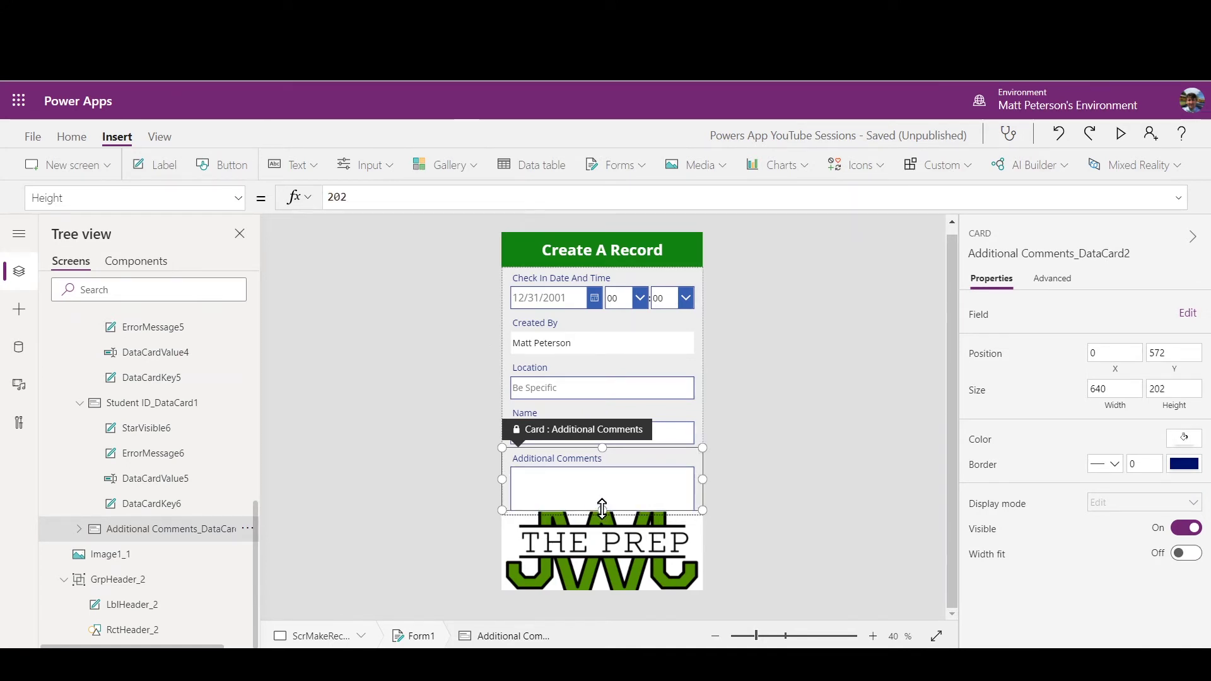
# Reduce the logo image's height to about 210, and delete the image from ScrMakeRecord
pyautogui.click(625, 555)
pyautogui.moveTo(603, 512); pyautogui.dragTo(603, 521)
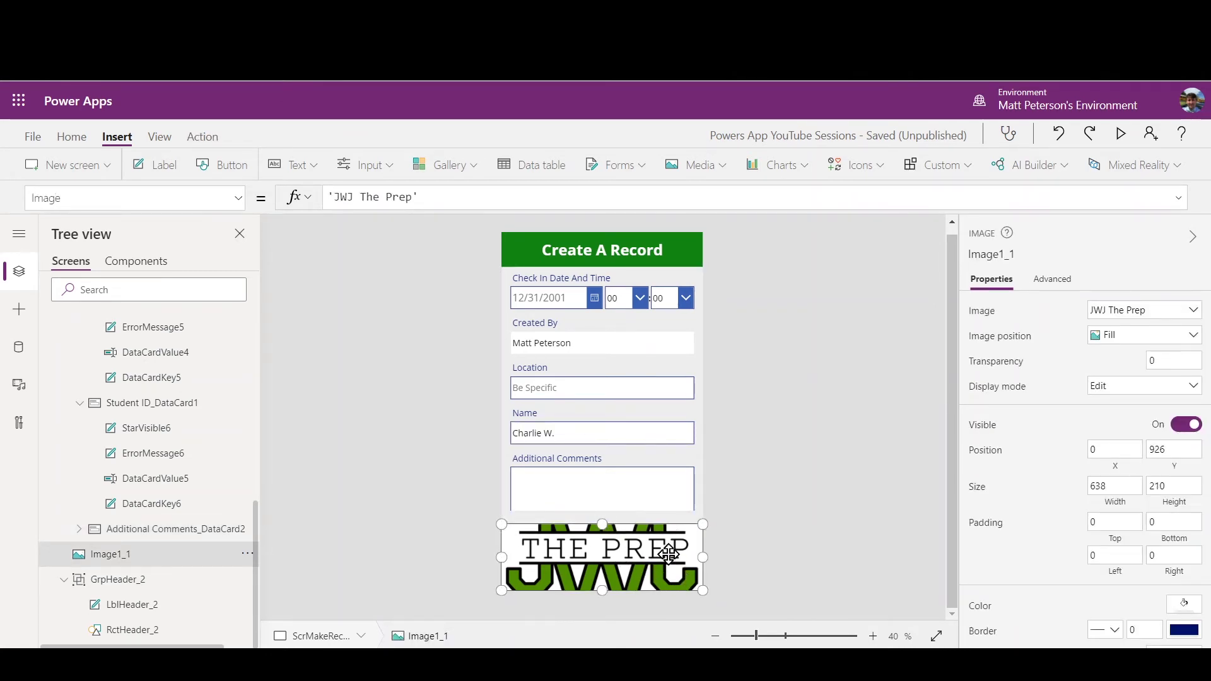
pyautogui.press('Delete')
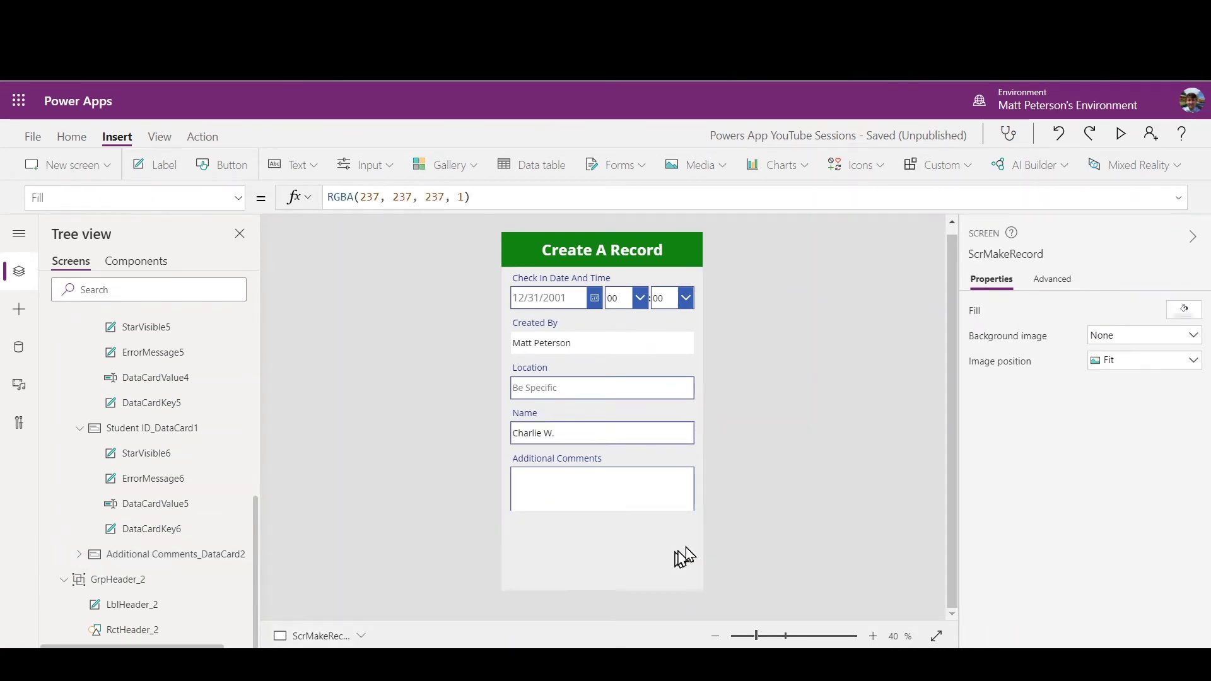
# Extend Form1 down to the lower edge of ScrMakeRecord, giving it a height of about 1026
pyautogui.click(665, 456)
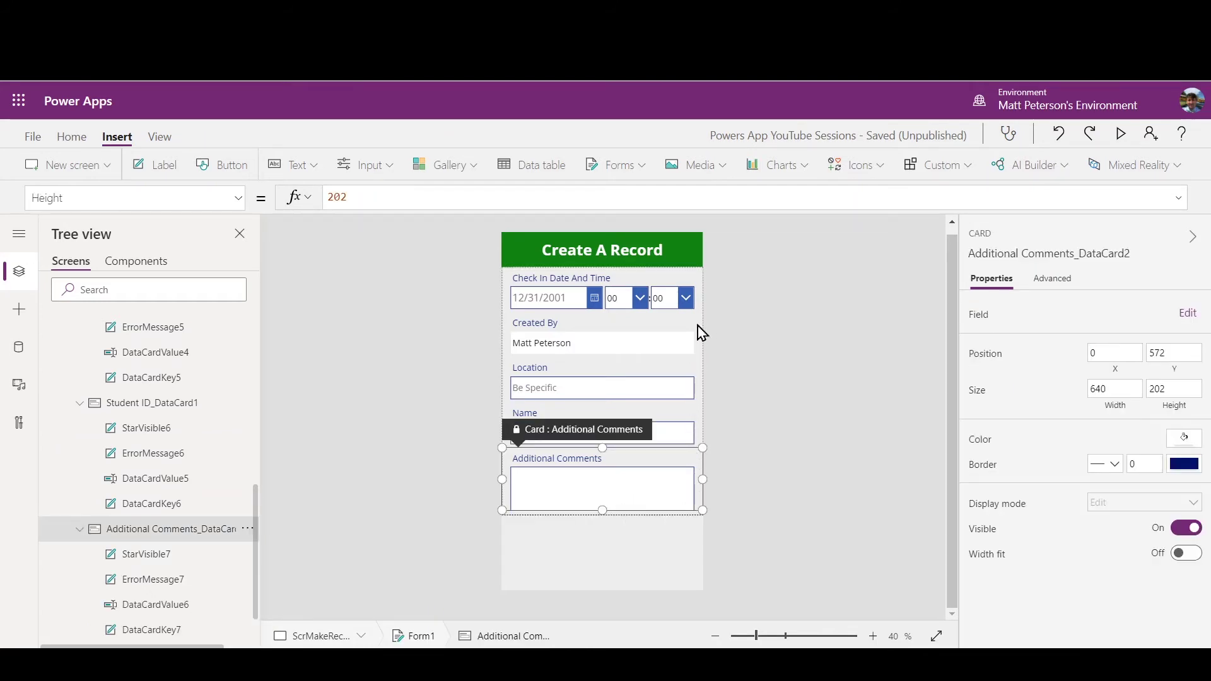
pyautogui.click(694, 350)
pyautogui.click(507, 498)
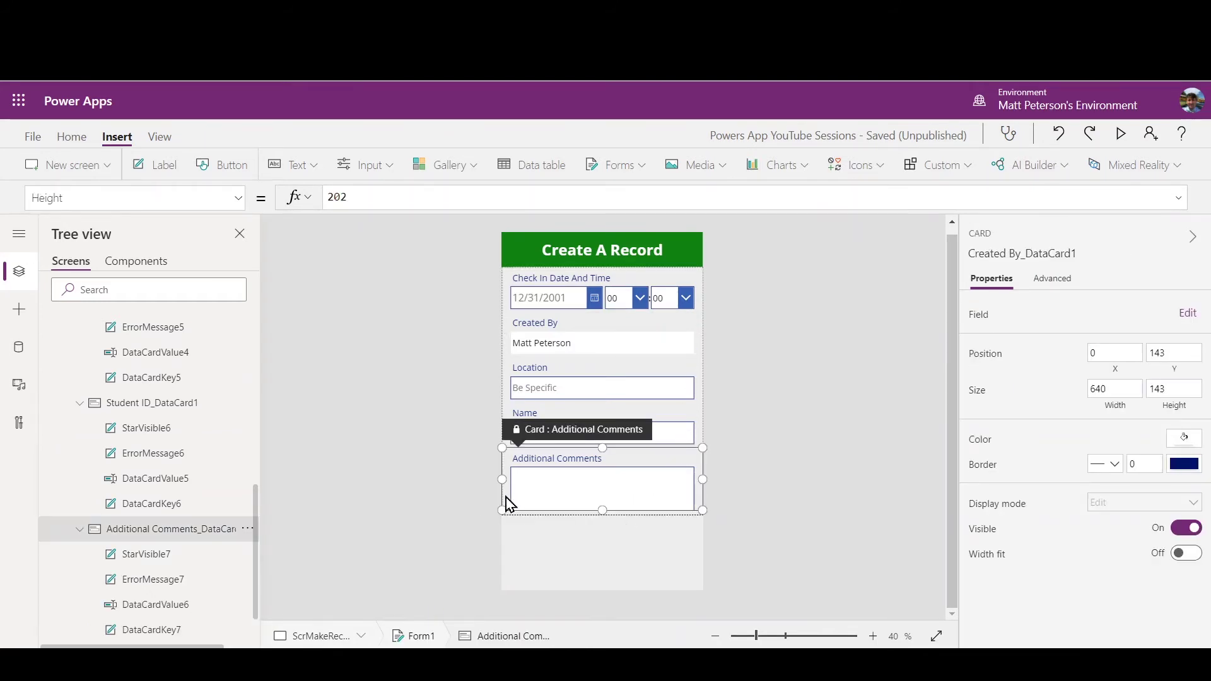
pyautogui.scroll(10, 150, 394)
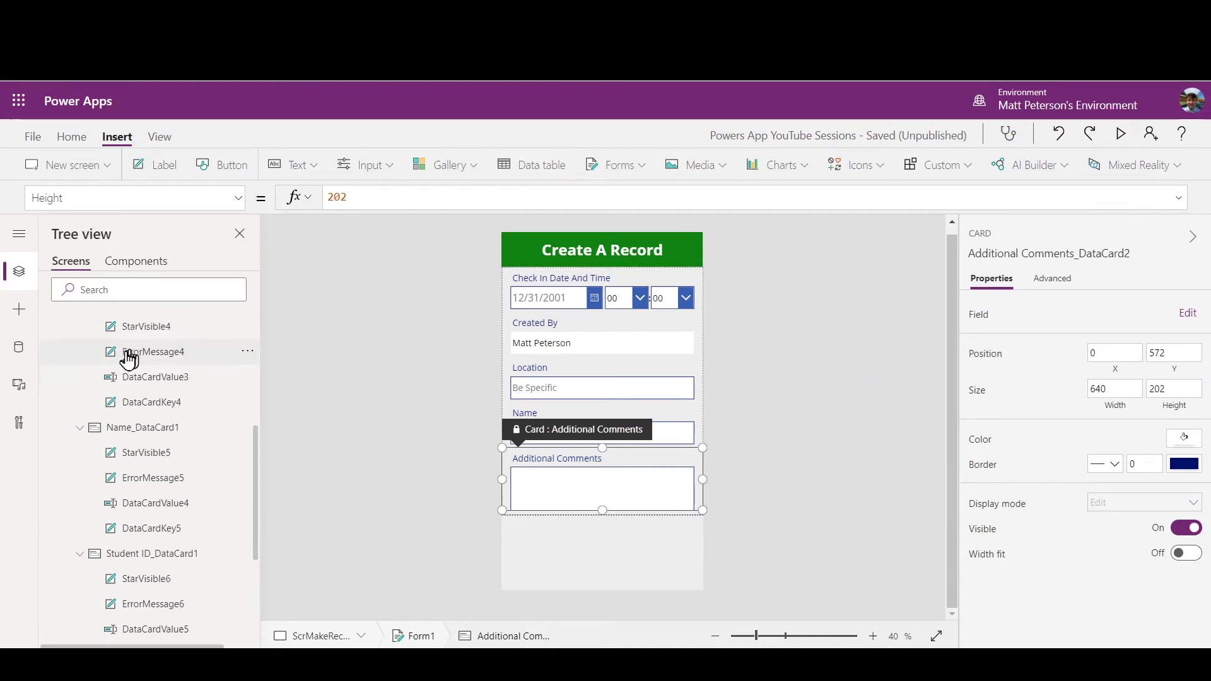
pyautogui.click(111, 372)
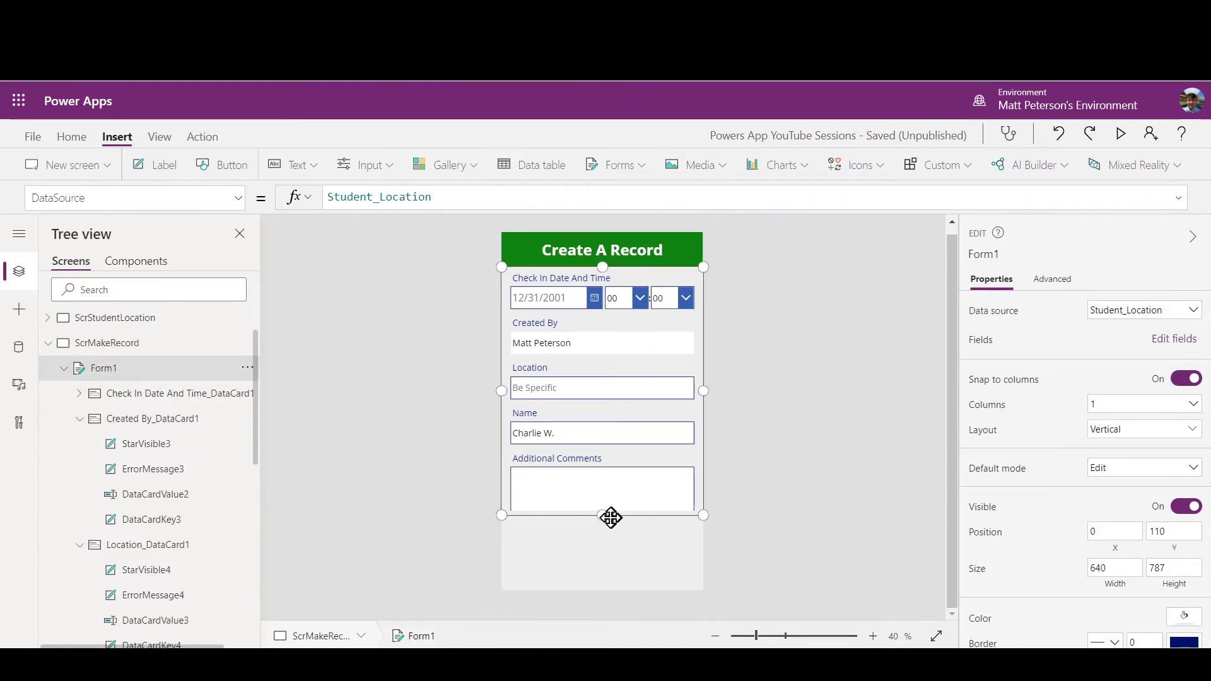
pyautogui.moveTo(605, 518); pyautogui.dragTo(605, 591)
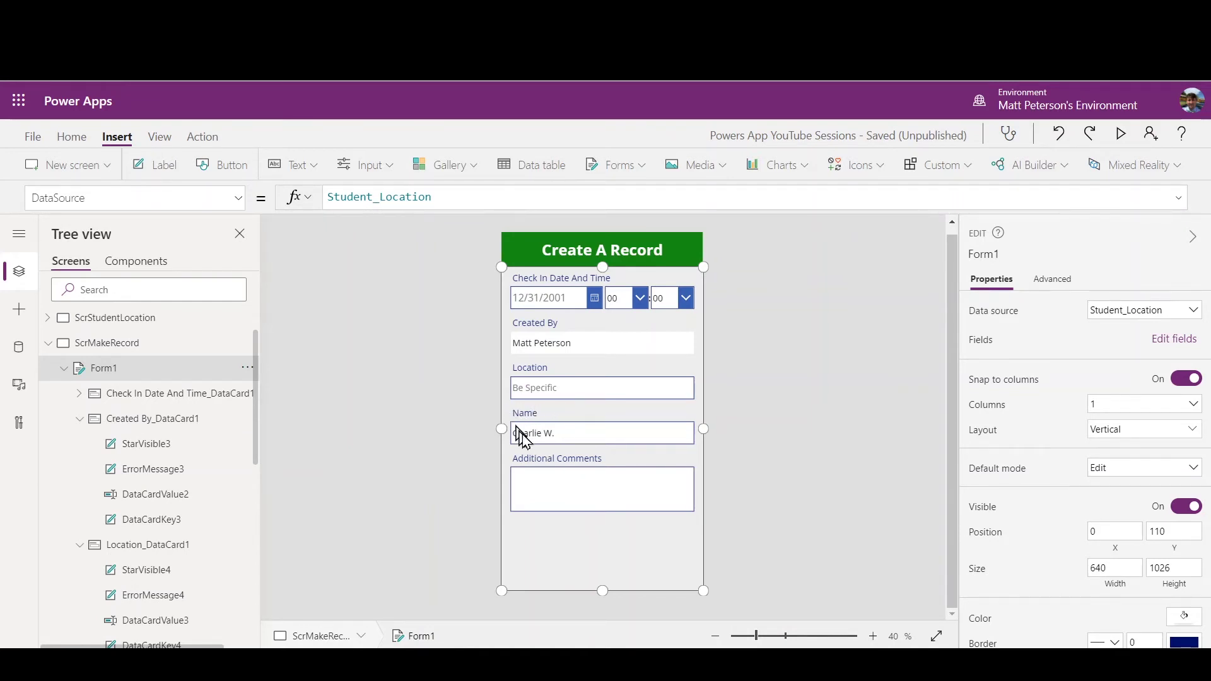
# Set the DisplayMode of the text input inside the Name card to DisplayMode.View
pyautogui.click(555, 434)
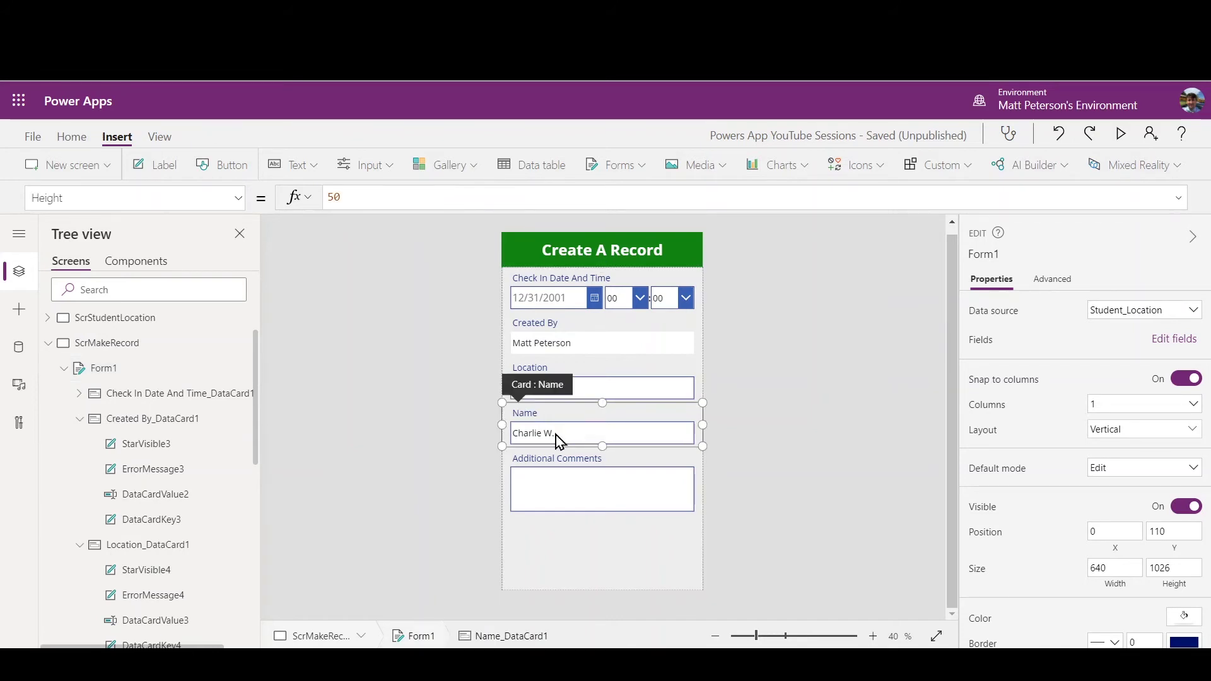
pyautogui.click(555, 434)
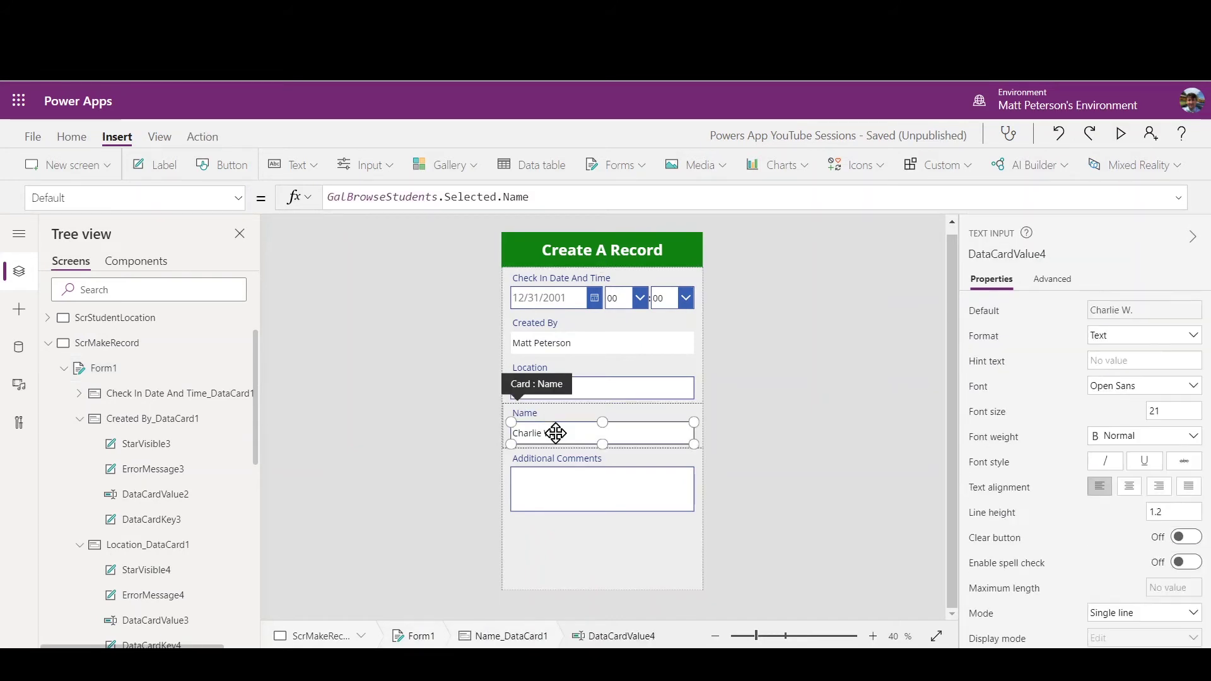
pyautogui.click(239, 201)
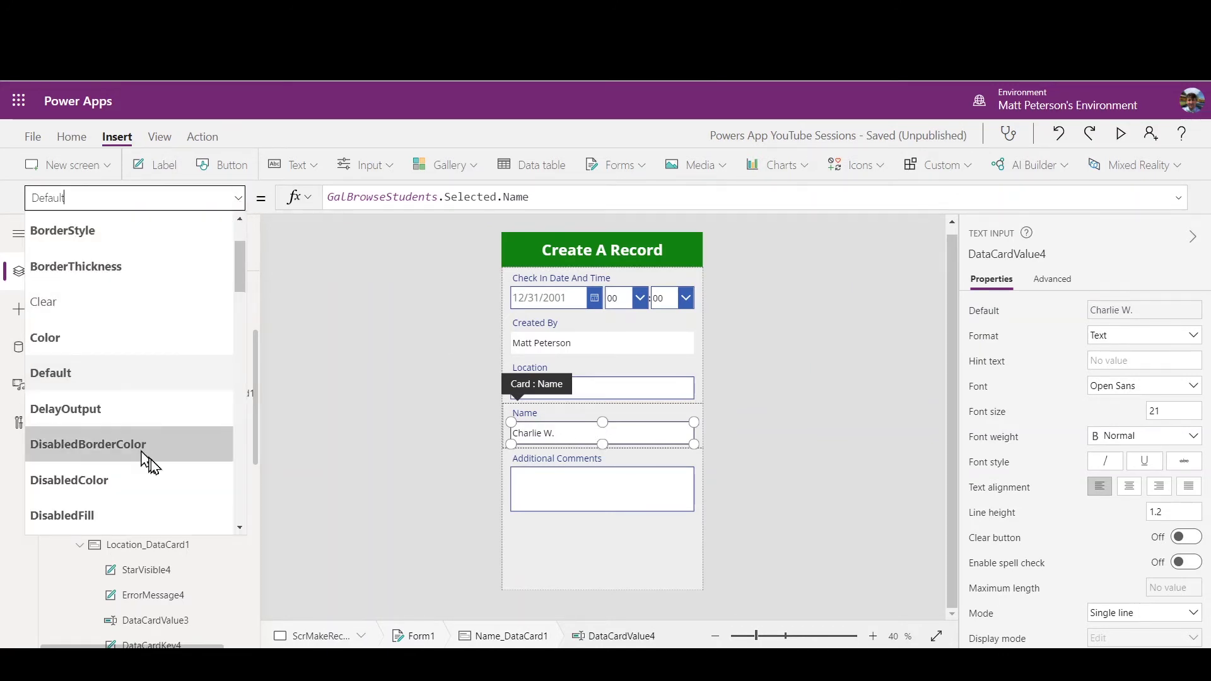
pyautogui.scroll(-2, 140, 474)
pyautogui.click(123, 472)
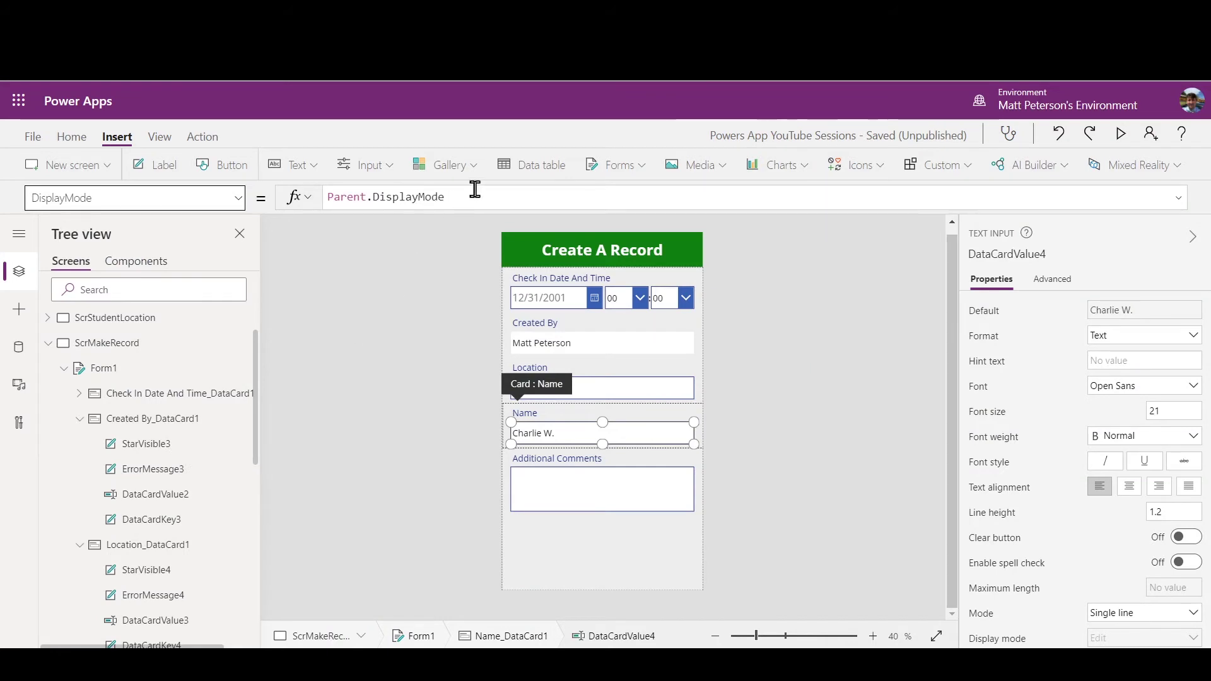
pyautogui.moveTo(475, 198); pyautogui.dragTo(331, 183)
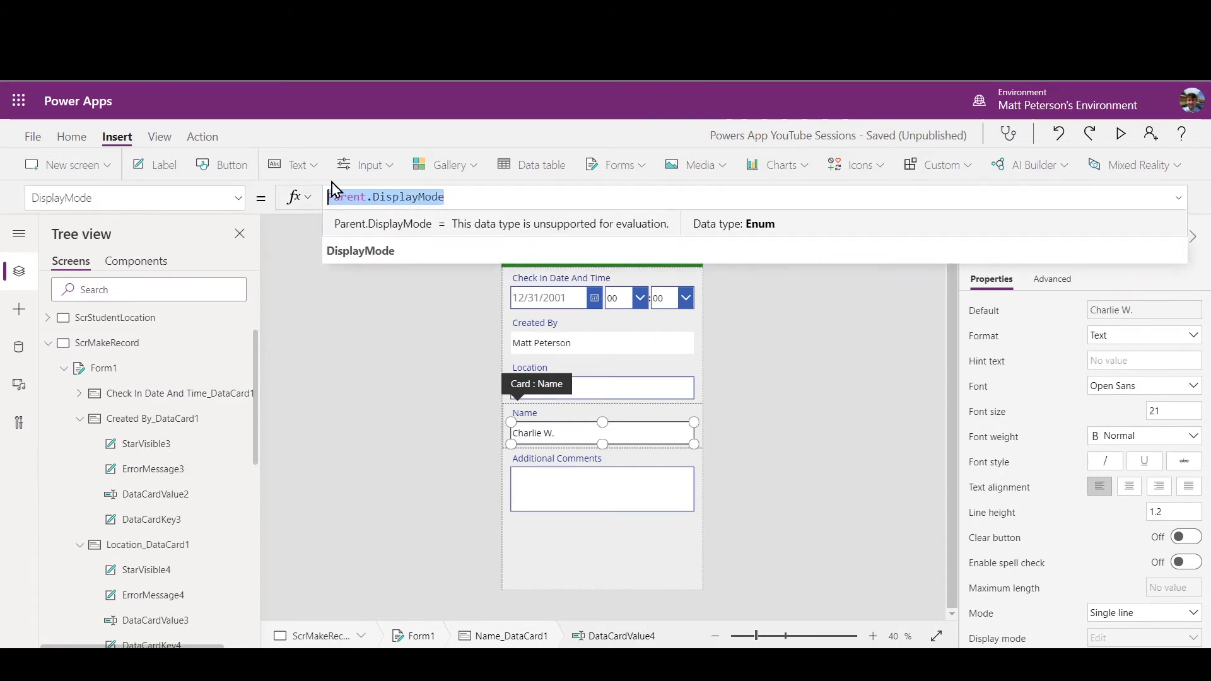
pyautogui.press('End')
pyautogui.press('BackSpace')
pyautogui.press('BackSpace')
pyautogui.press('BackSpace')
pyautogui.press('BackSpace')
pyautogui.press('BackSpace')
pyautogui.press('BackSpace')
pyautogui.press('BackSpace')
pyautogui.press('BackSpace')
pyautogui.press('BackSpace')
pyautogui.press('BackSpace')
pyautogui.press('BackSpace')
pyautogui.press('BackSpace')
pyautogui.press('BackSpace')
pyautogui.press('BackSpace')
pyautogui.press('BackSpace')
pyautogui.press('BackSpace')
pyautogui.press('BackSpace')
pyautogui.press('BackSpace')
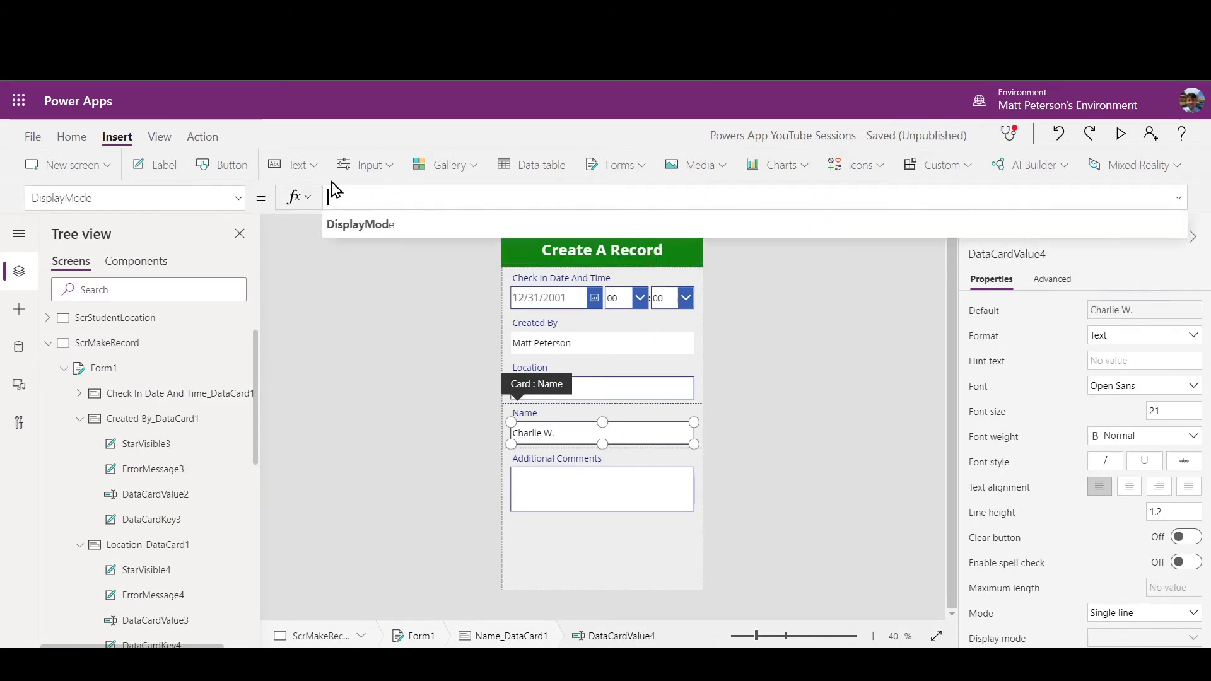
pyautogui.write('DisplayMode')
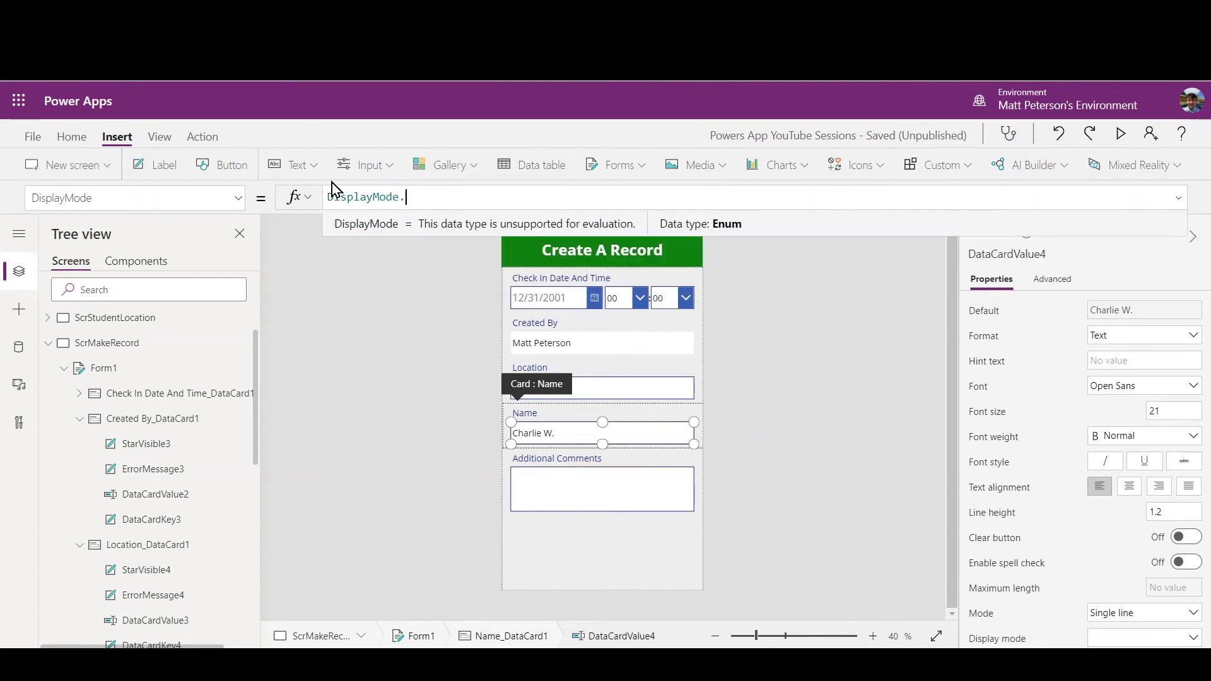
pyautogui.write('.View')
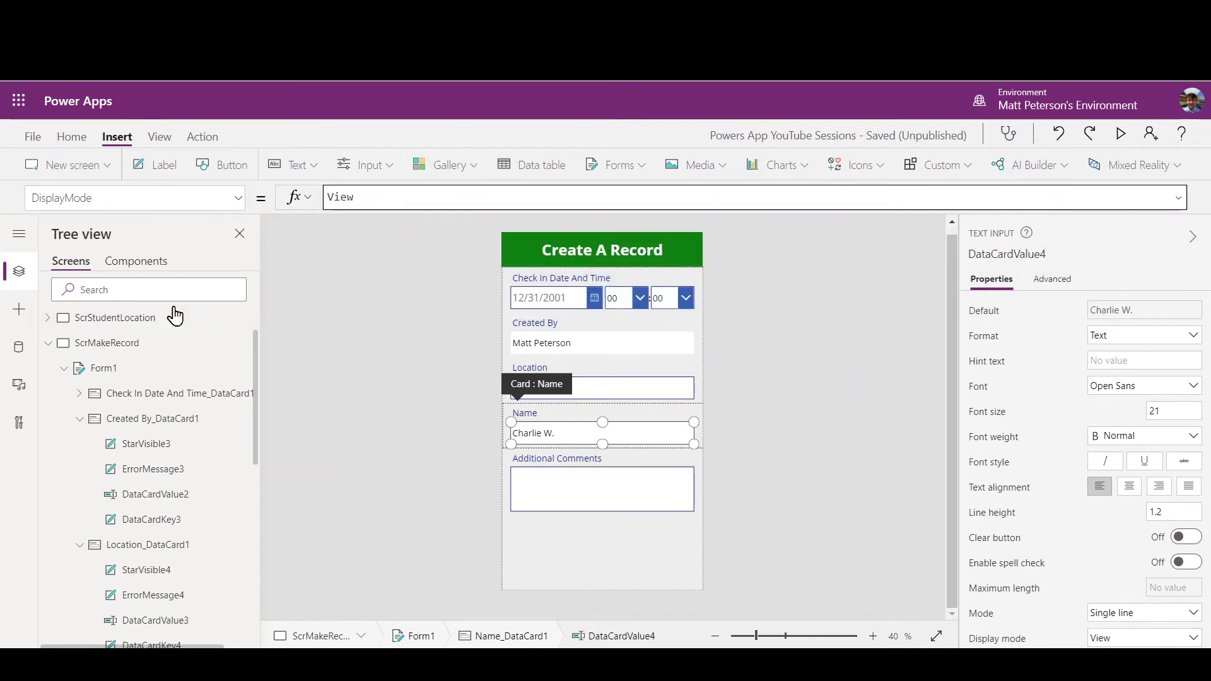
pyautogui.click(414, 358)
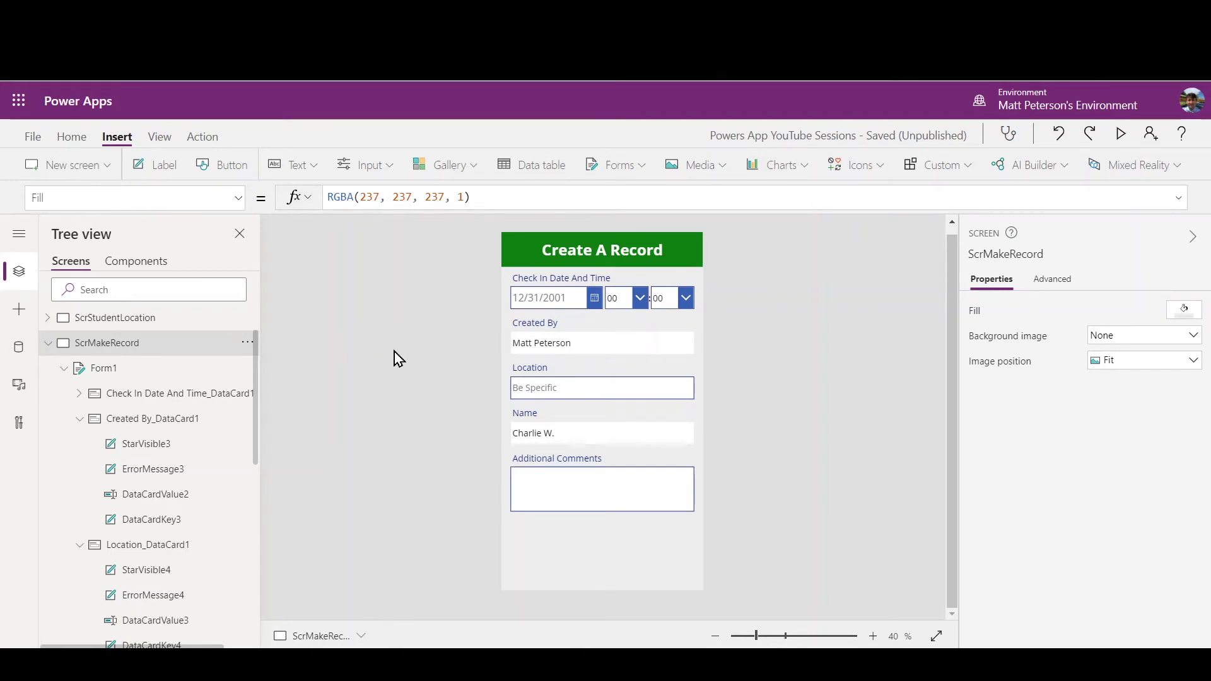
# Unlock the Check In Date And Time card so its properties can be changed
pyautogui.click(622, 274)
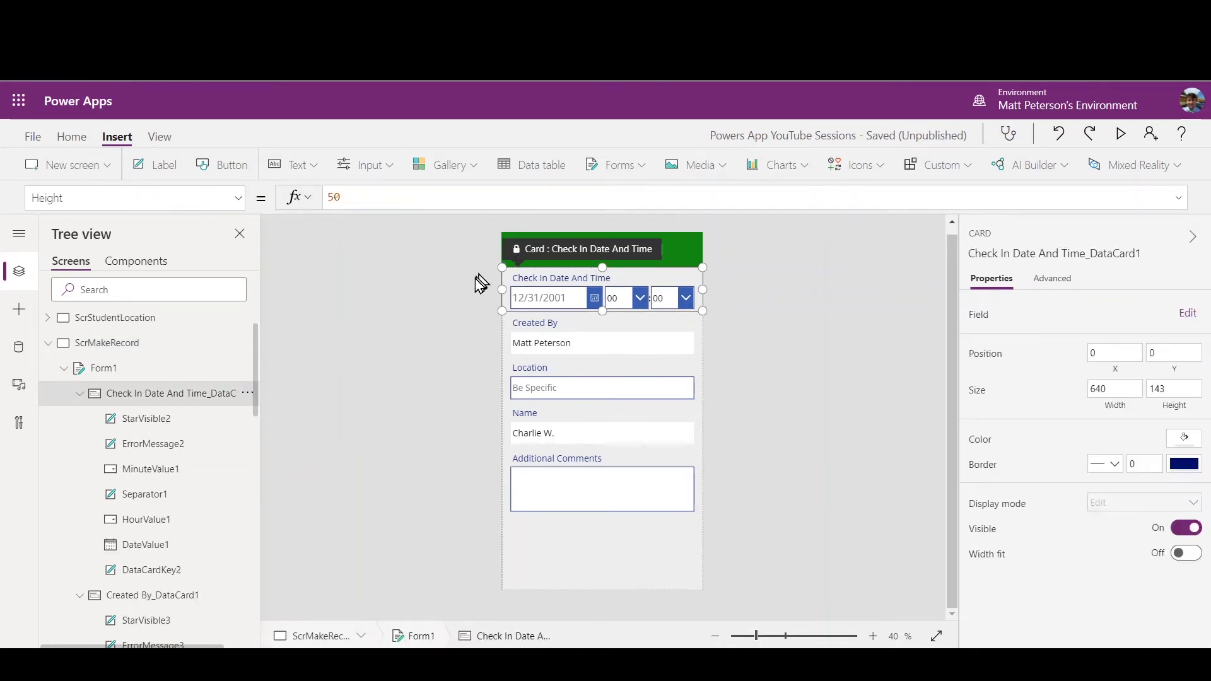
pyautogui.click(1051, 281)
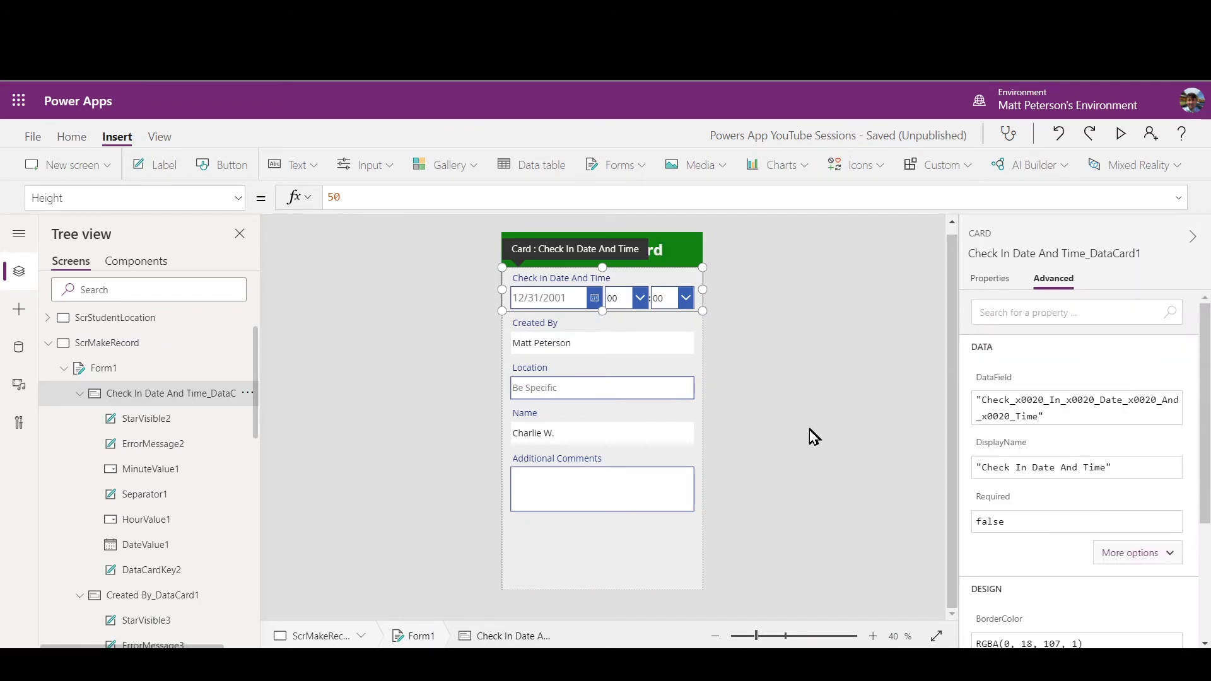
pyautogui.click(435, 281)
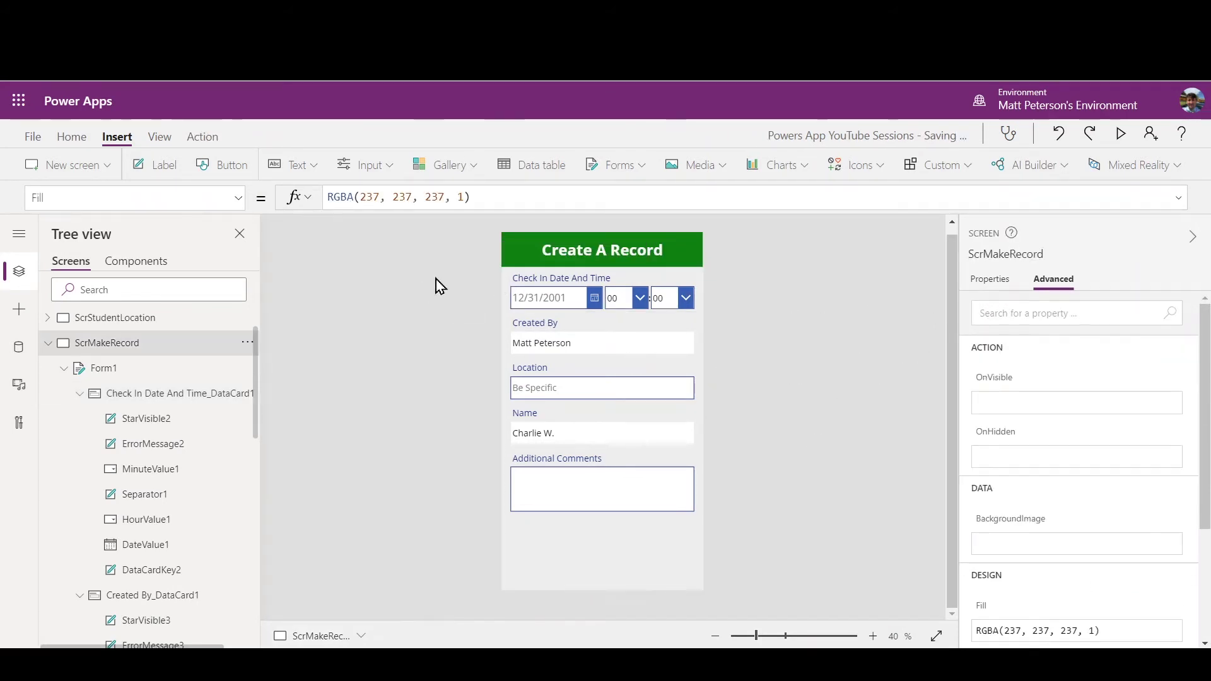
# Set the DefaultDate of the date picker in the Check In Date And Time card to Today()
pyautogui.click(558, 299)
pyautogui.click(554, 299)
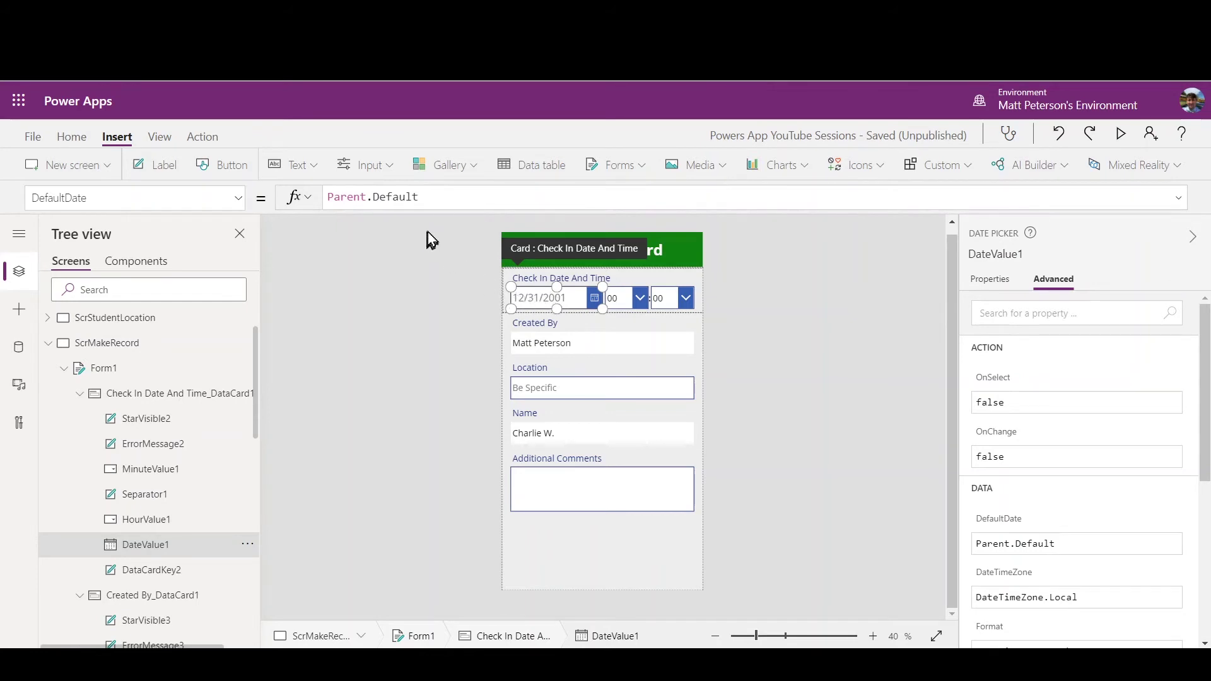
pyautogui.tripleClick(328, 197)
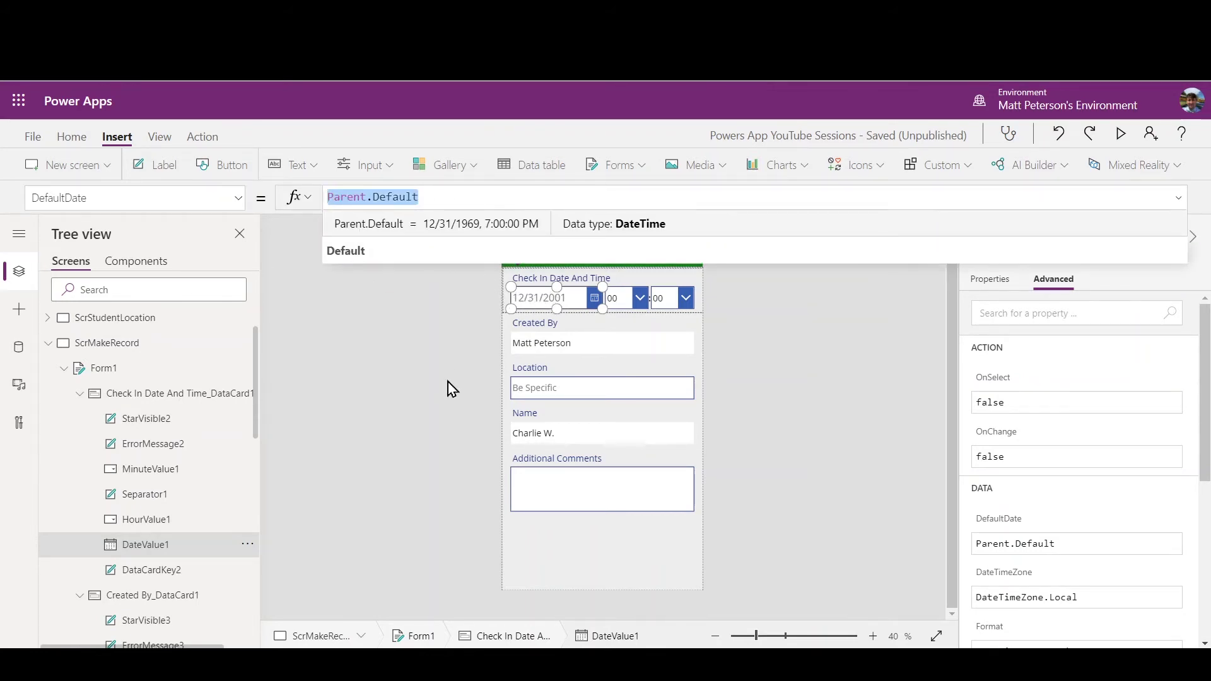
pyautogui.write('tod')
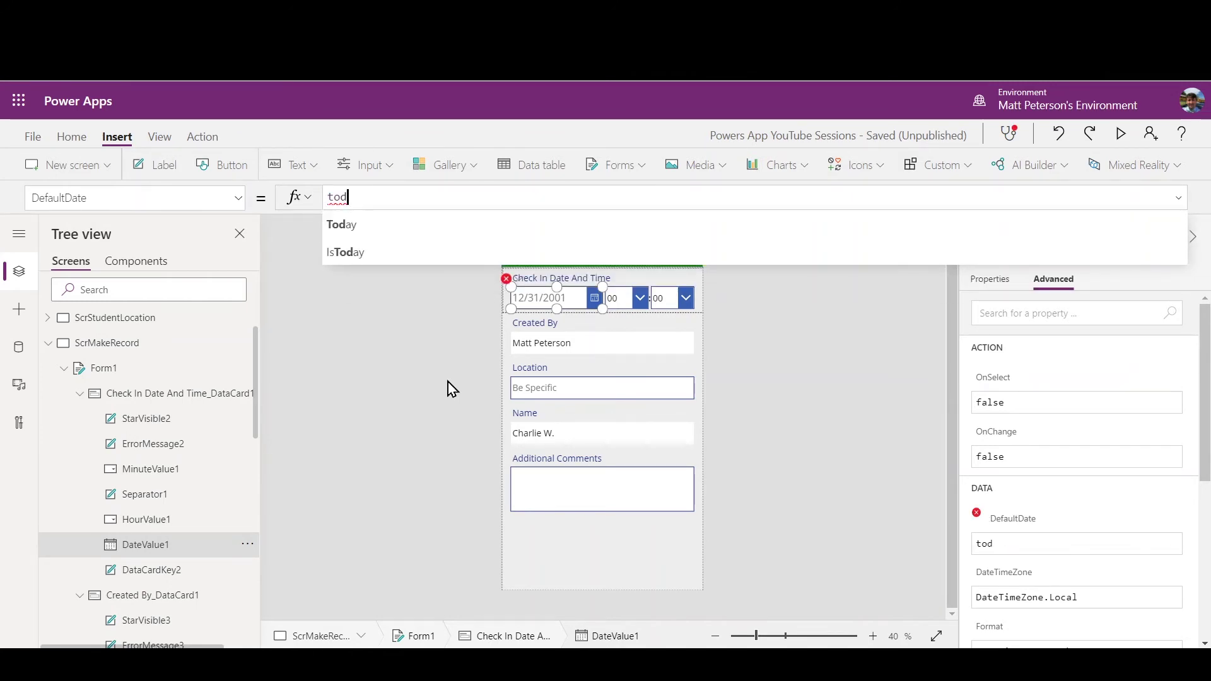
pyautogui.press('Tab')
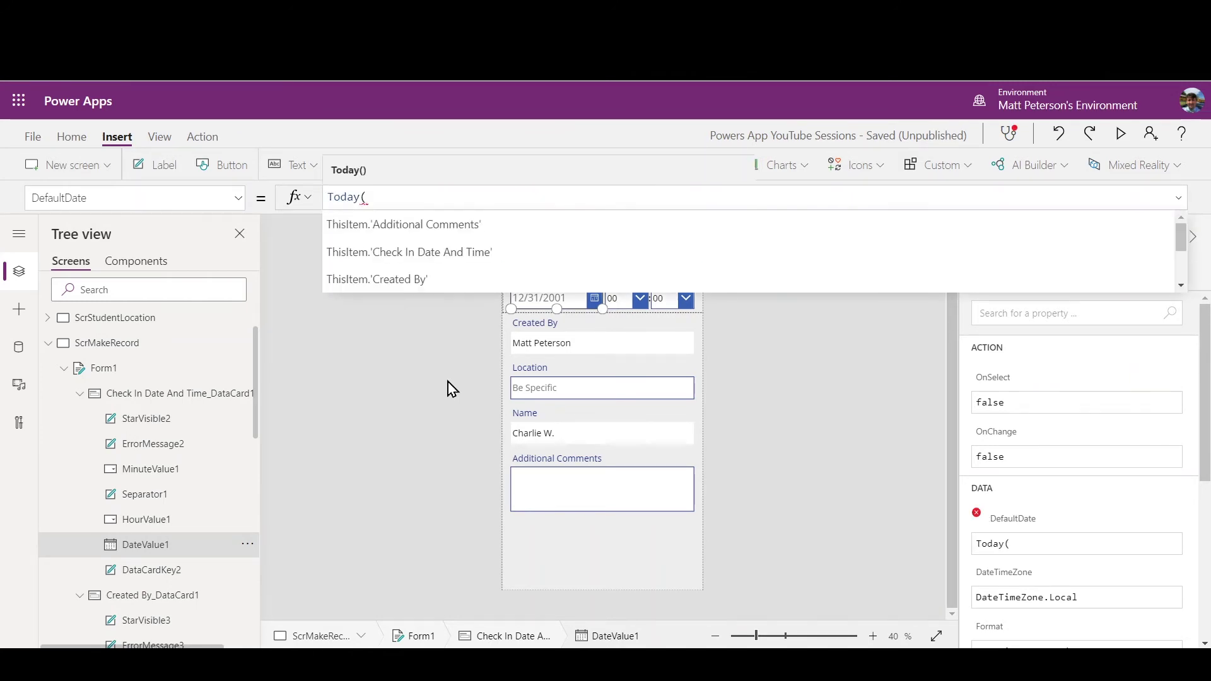
pyautogui.write(')')
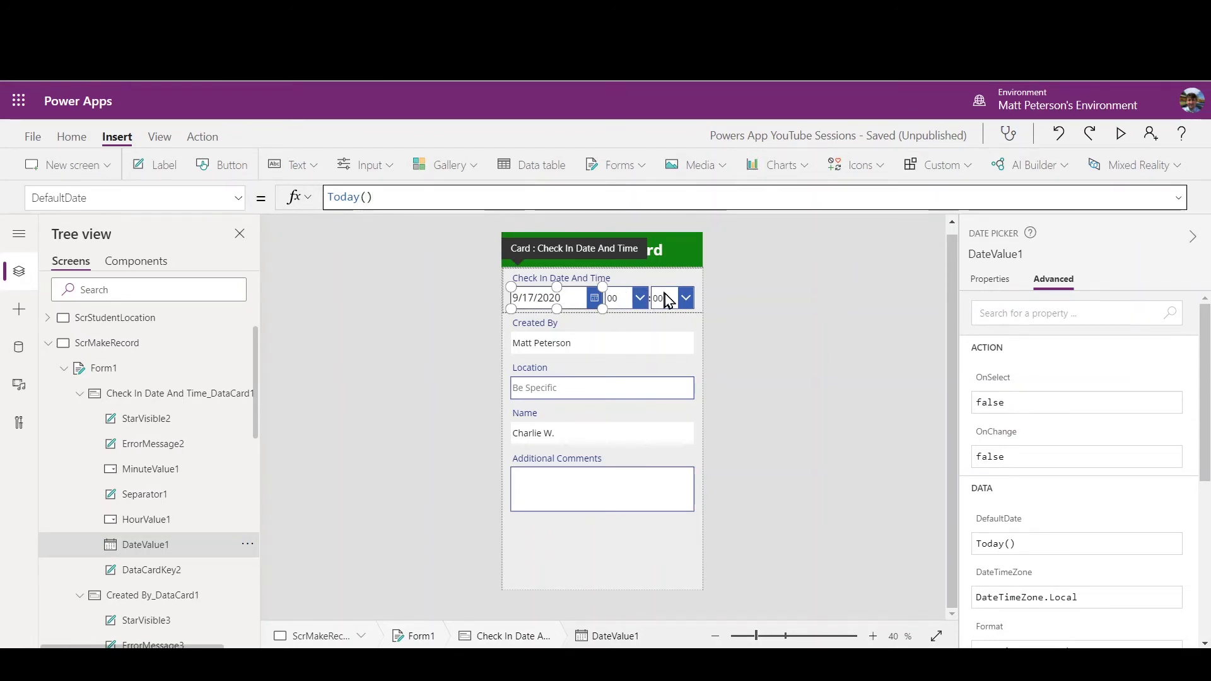
# Set the Default of the check-in hour dropdown to Text(Hour(Now()),"00")
pyautogui.click(620, 299)
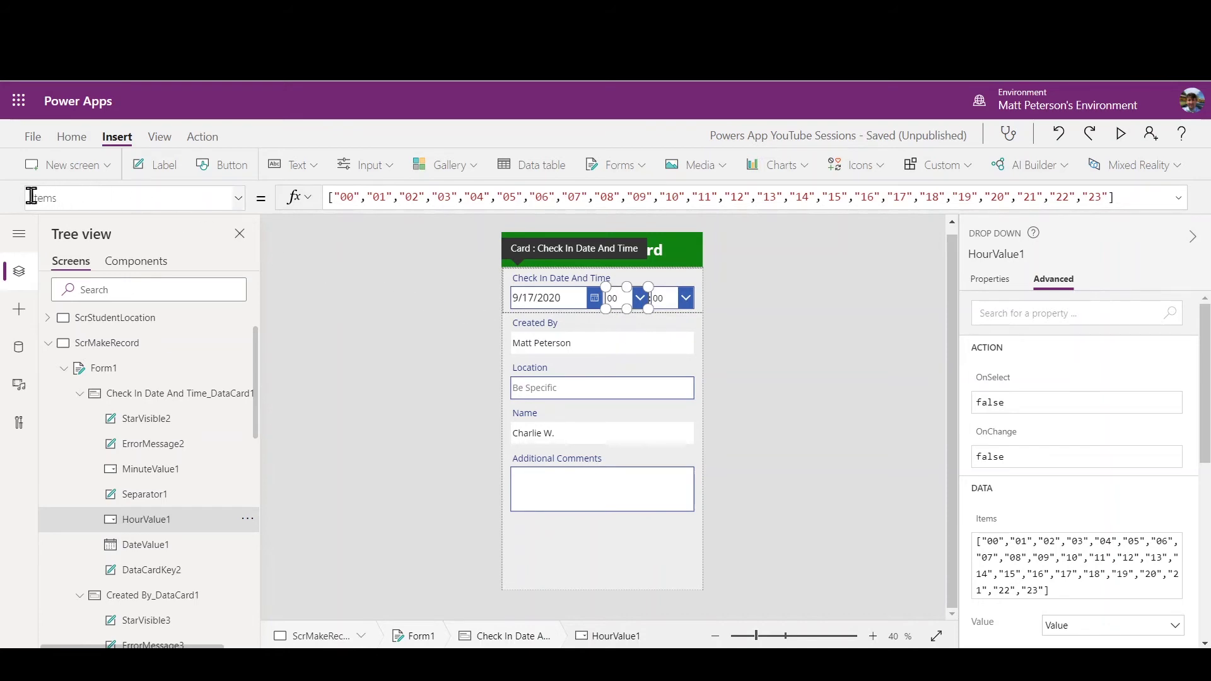
pyautogui.click(232, 197)
pyautogui.scroll(5, 126, 278)
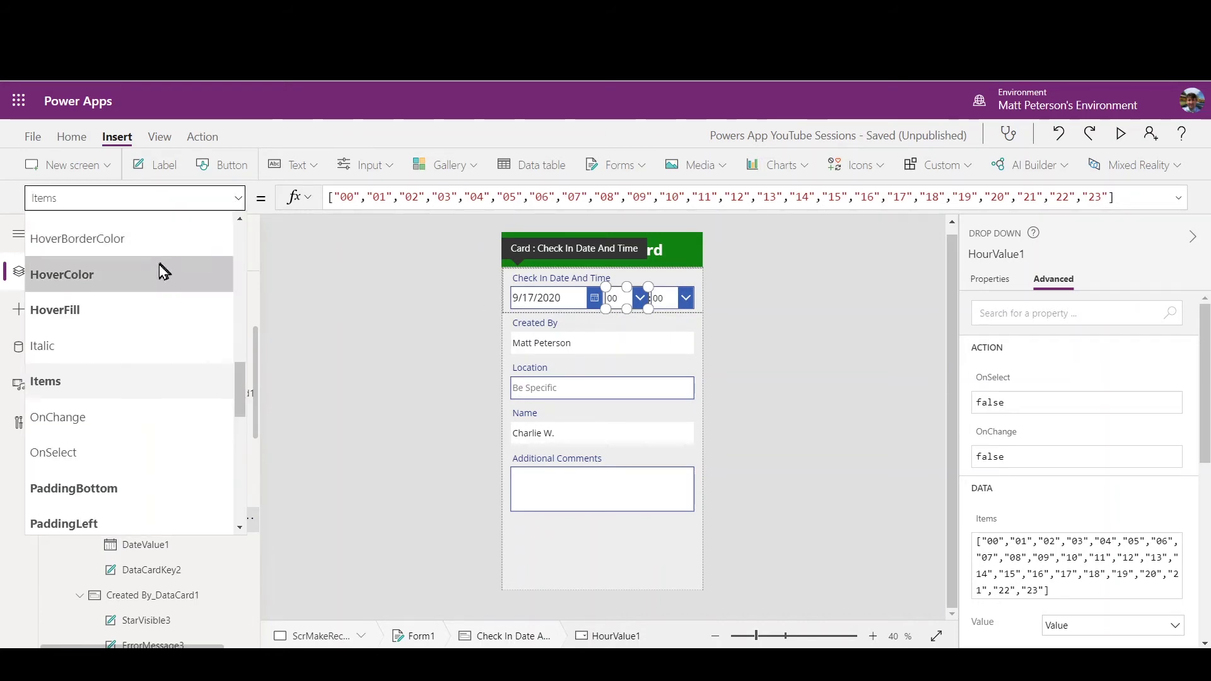
pyautogui.scroll(3, 107, 271)
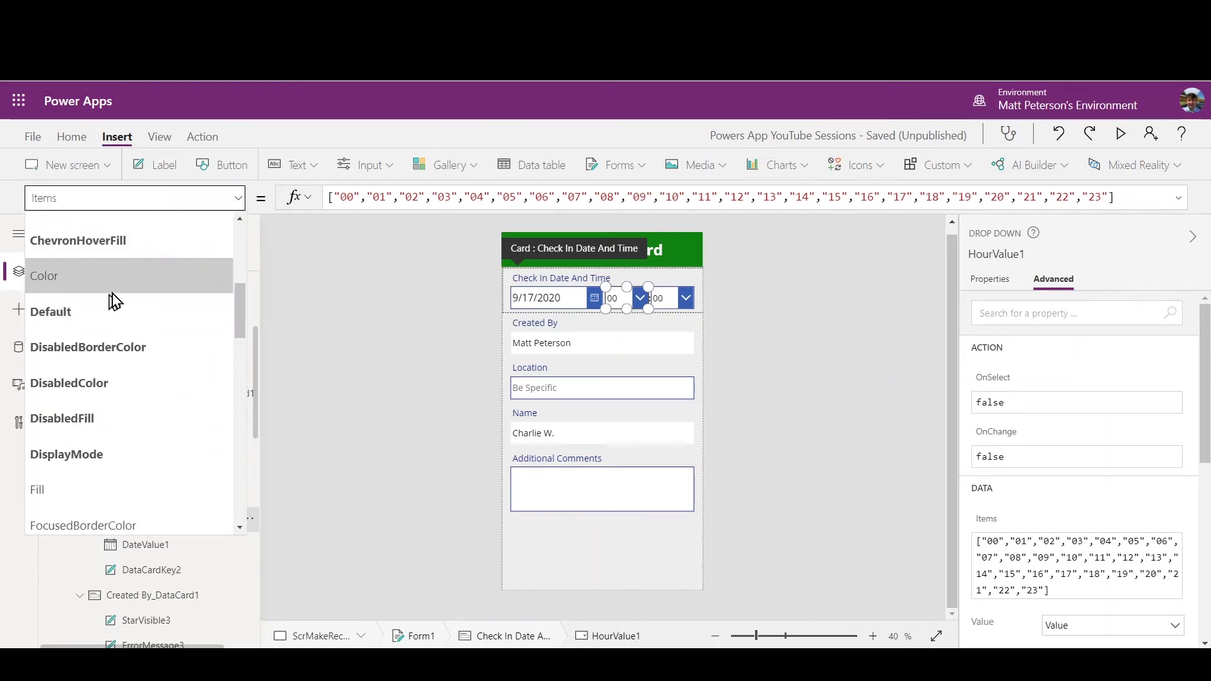
pyautogui.click(66, 313)
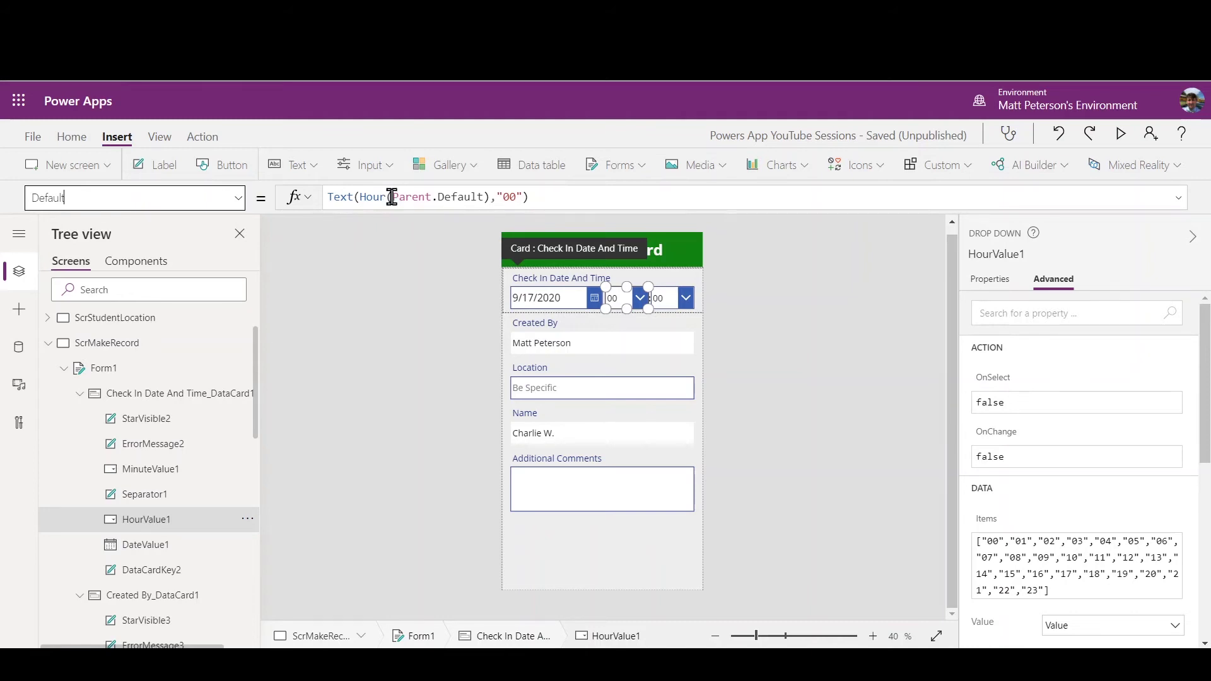
pyautogui.moveTo(393, 197); pyautogui.dragTo(486, 201)
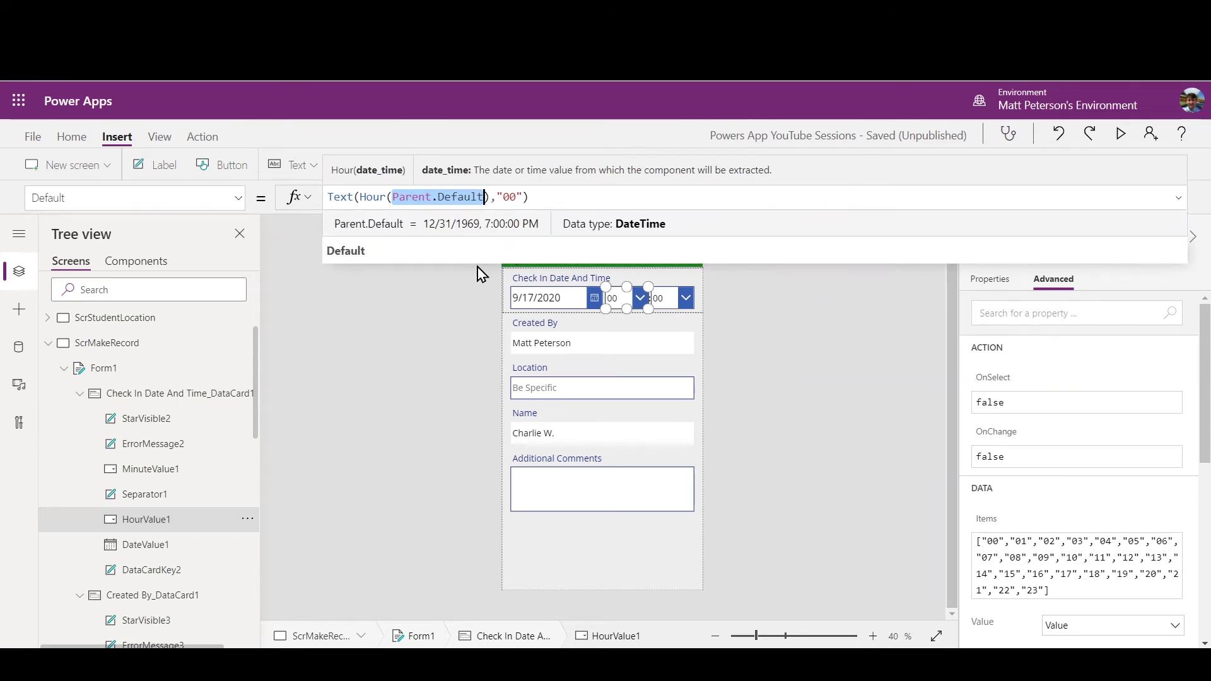
pyautogui.write('Now')
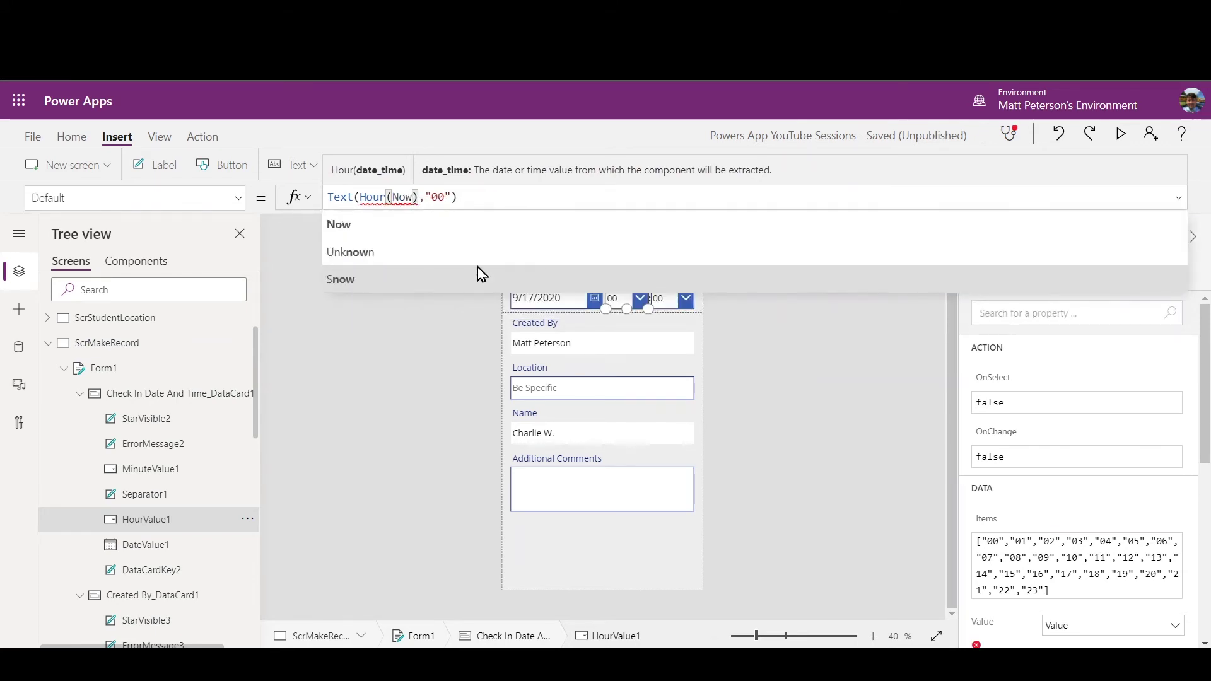
pyautogui.write('()')
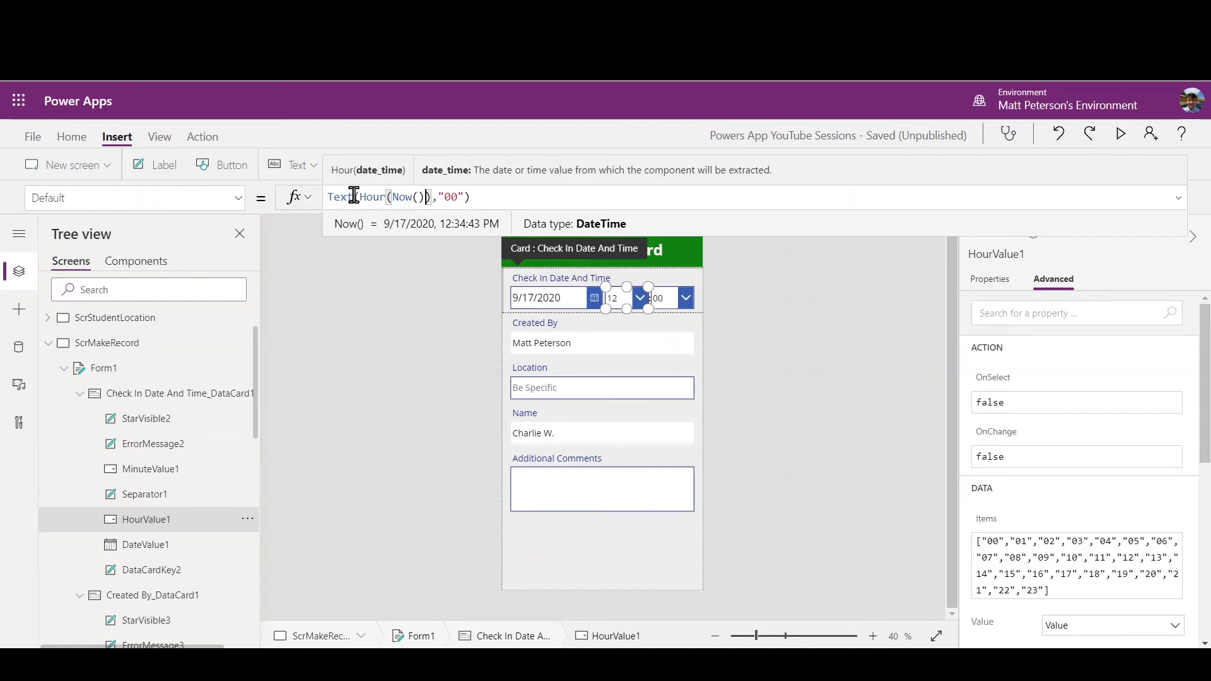
pyautogui.click(450, 267)
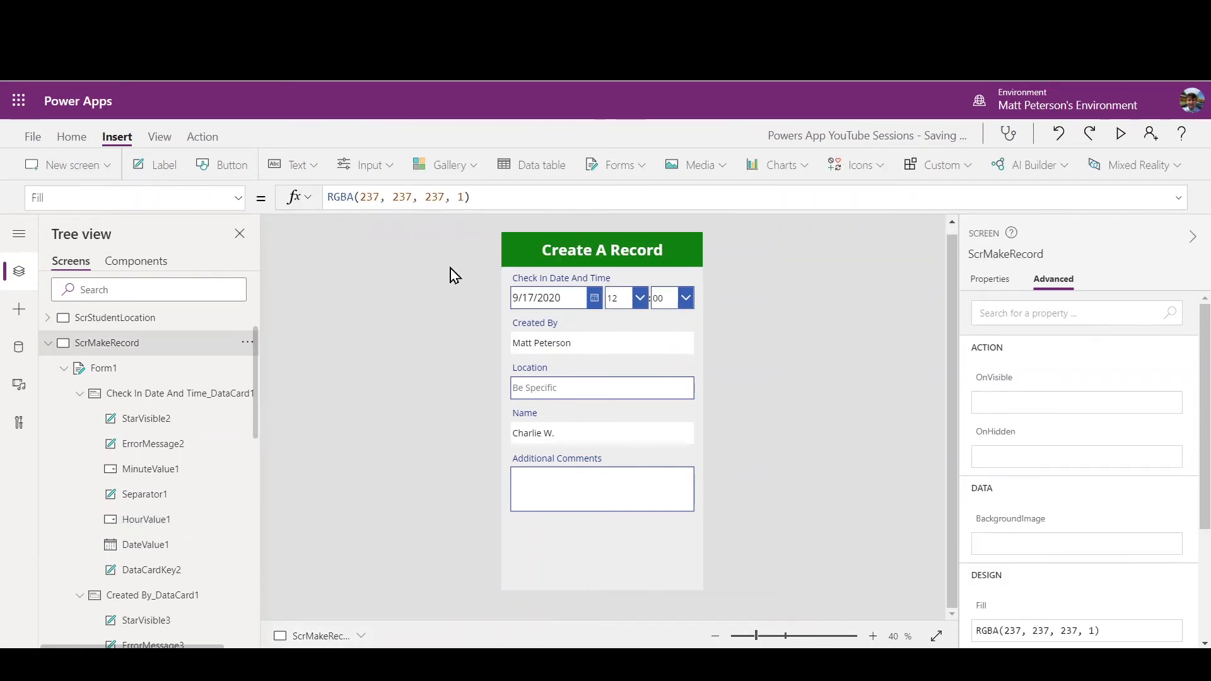
pyautogui.click(617, 305)
pyautogui.click(615, 304)
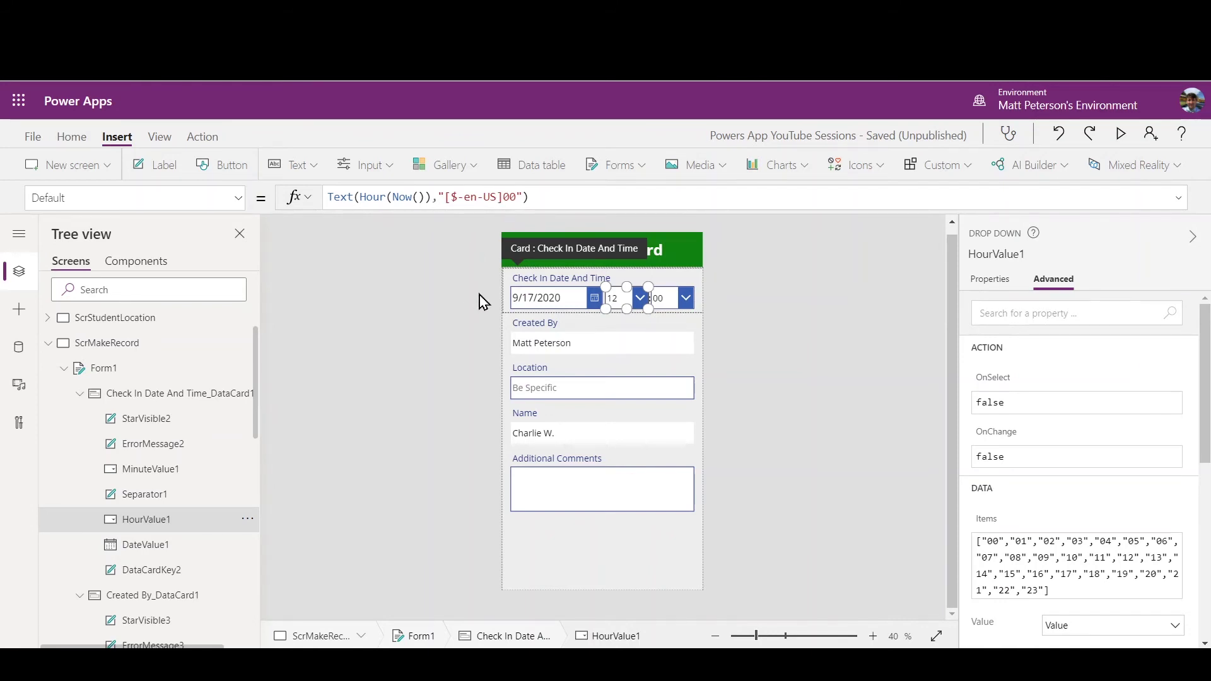
# Set the Default of the check-in minute dropdown to Text(Minute(Now()),"00")
pyautogui.click(665, 305)
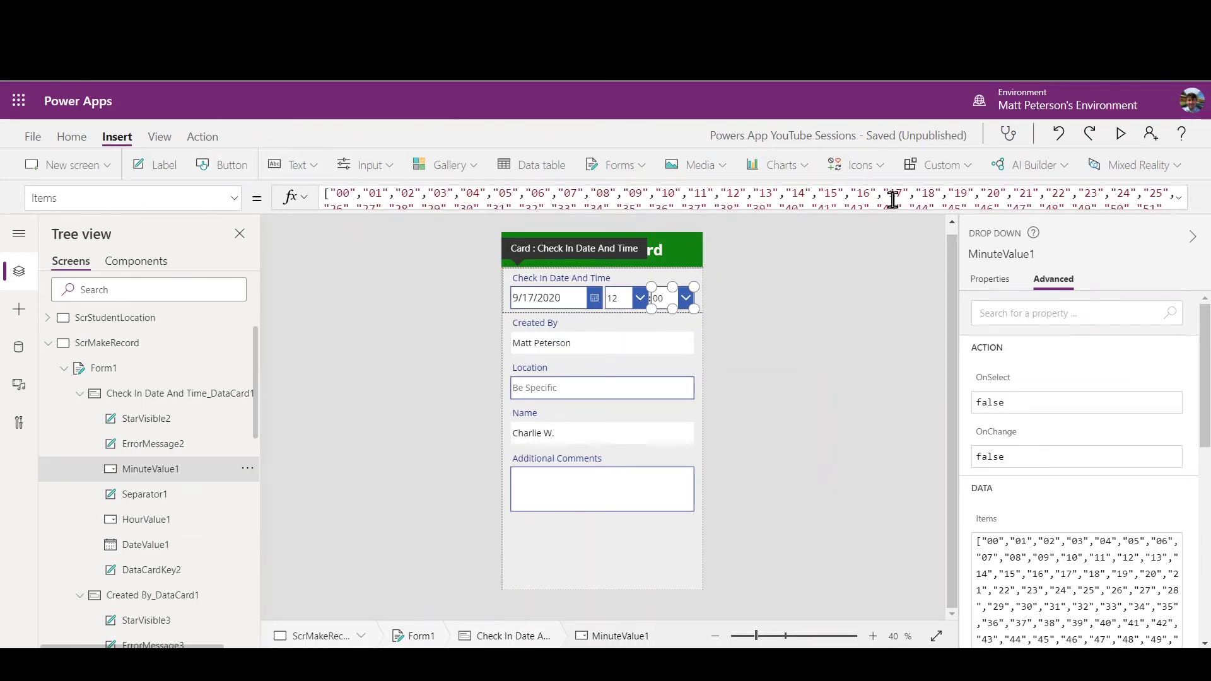
pyautogui.scroll(-2, 378, 204)
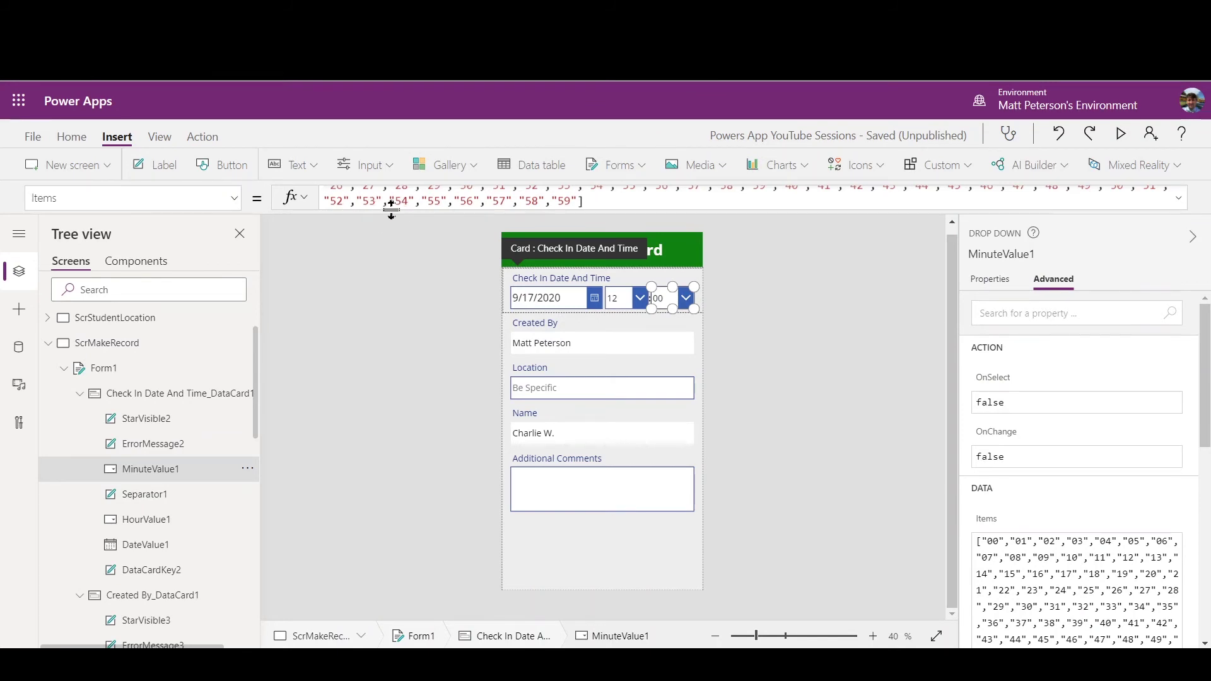
pyautogui.scroll(2, 391, 204)
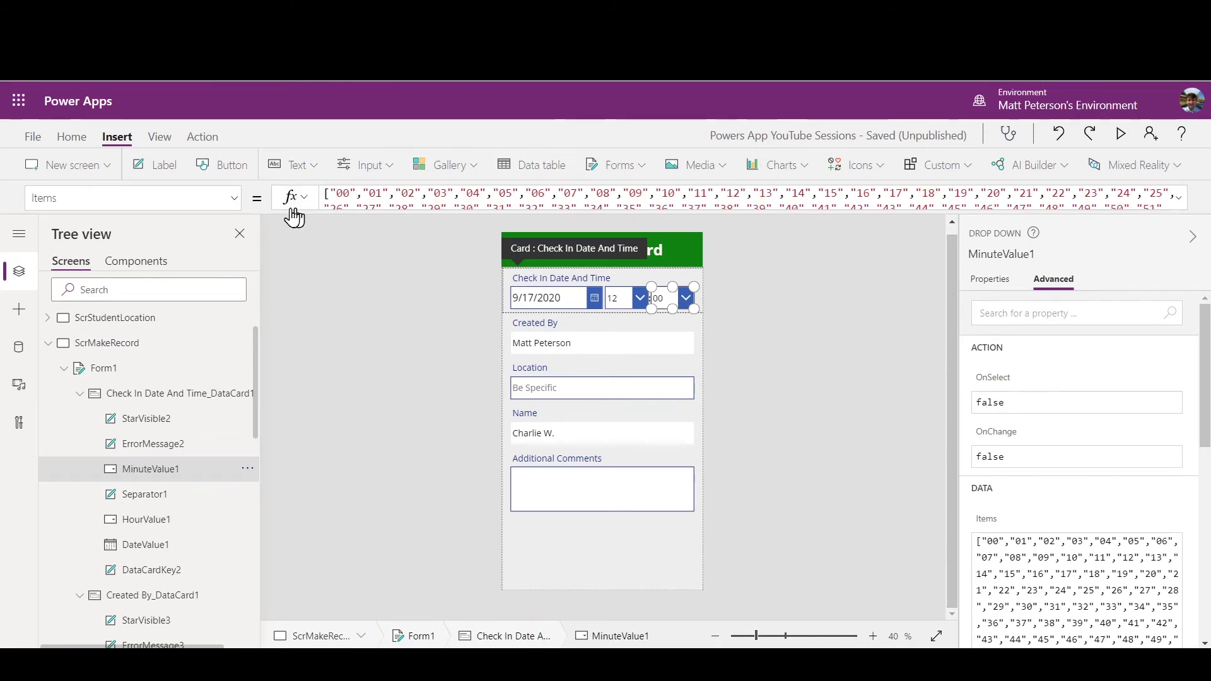
pyautogui.click(235, 198)
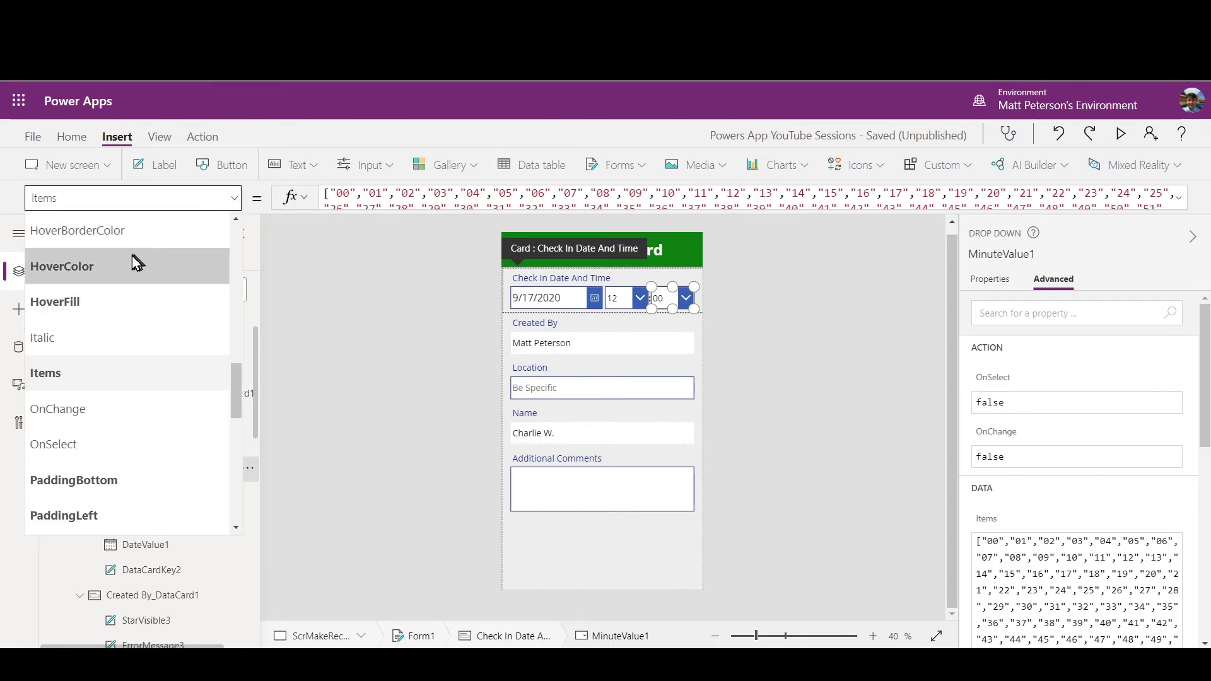
pyautogui.scroll(5, 138, 263)
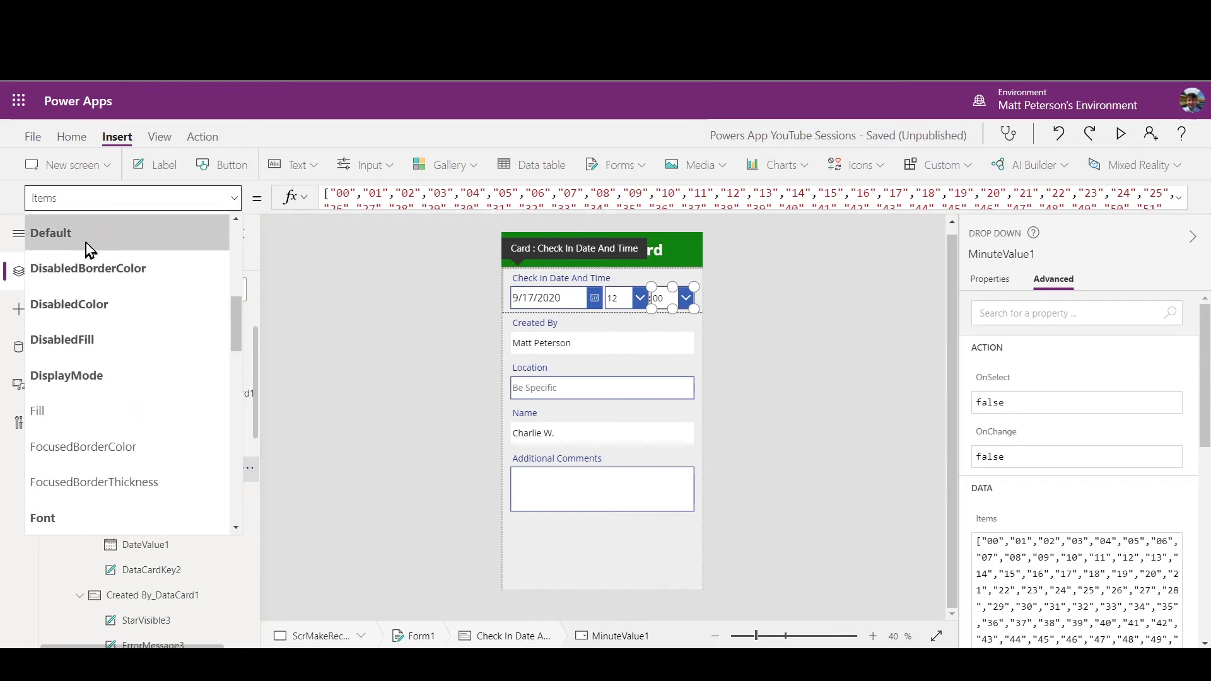
pyautogui.click(86, 240)
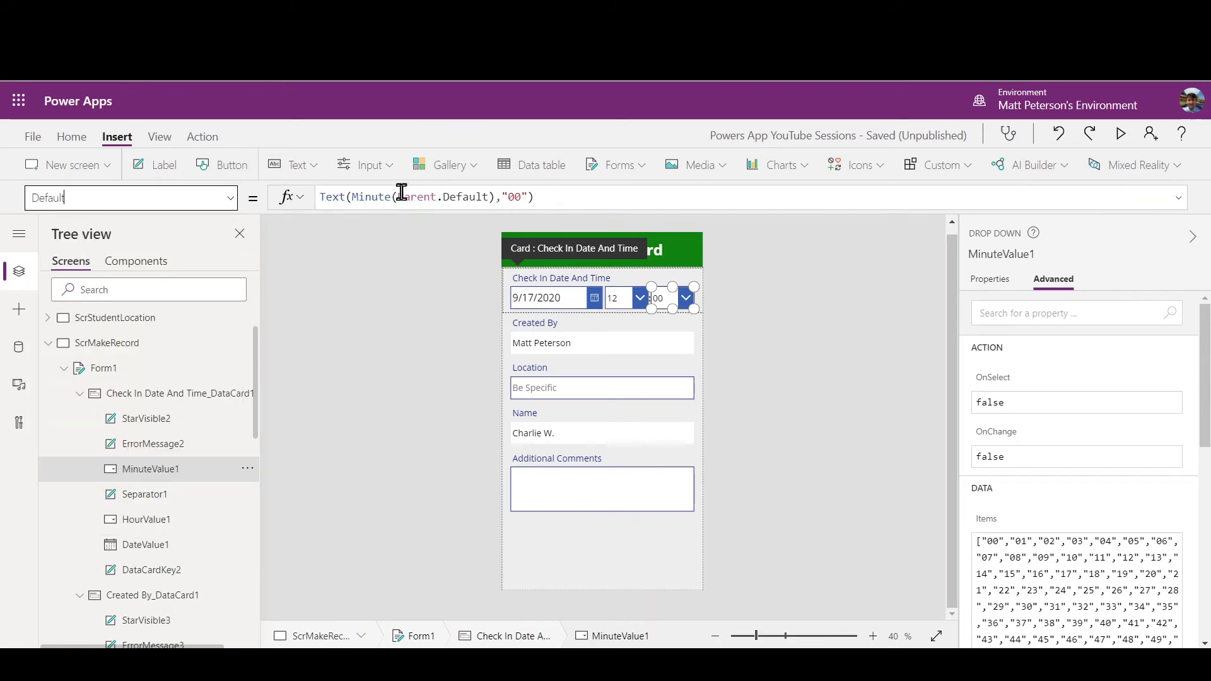
pyautogui.moveTo(399, 197); pyautogui.dragTo(490, 196)
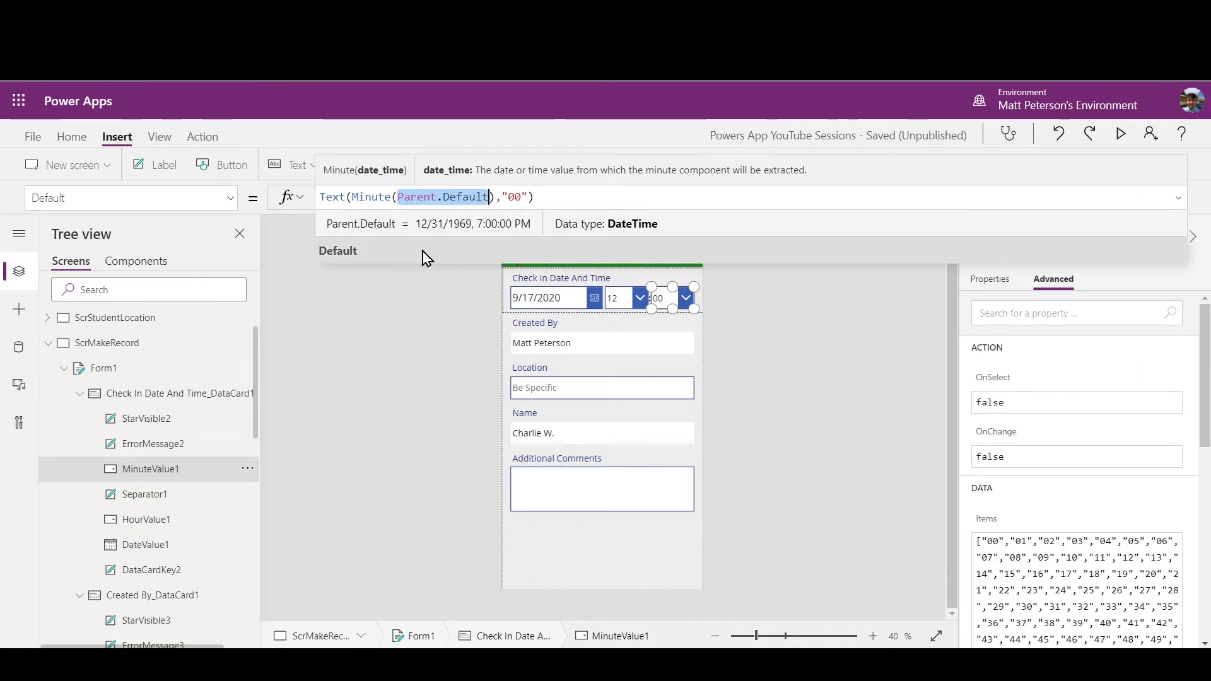
pyautogui.write('Now()')
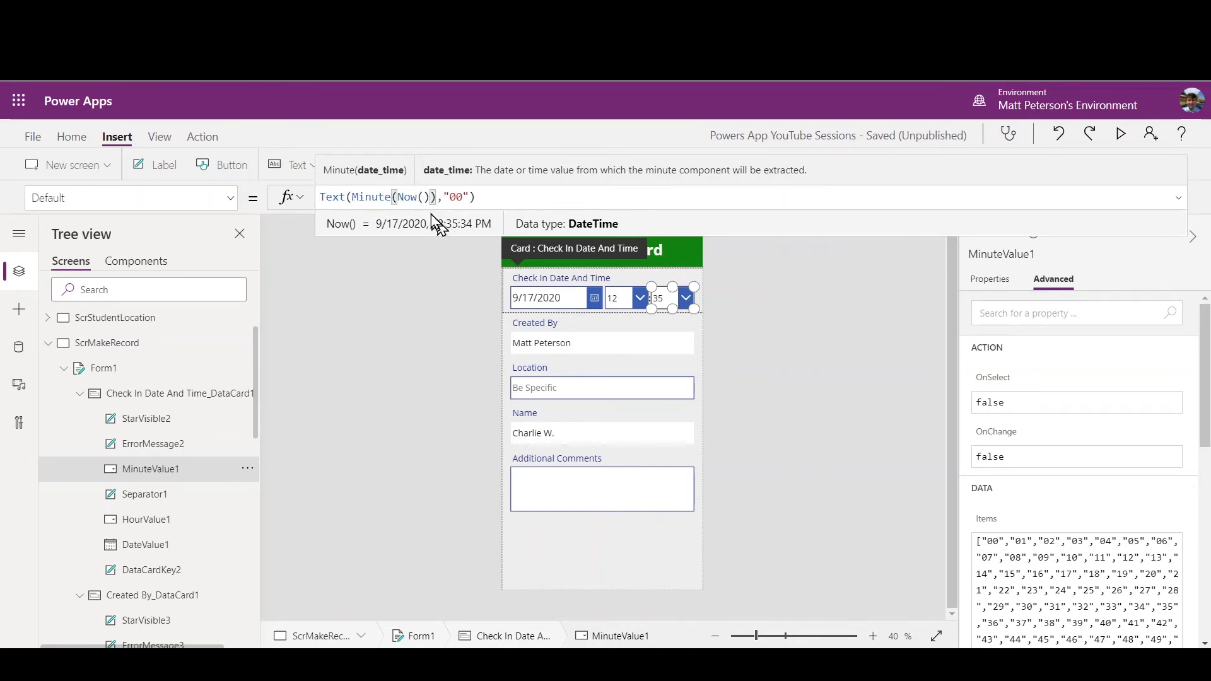
pyautogui.click(422, 285)
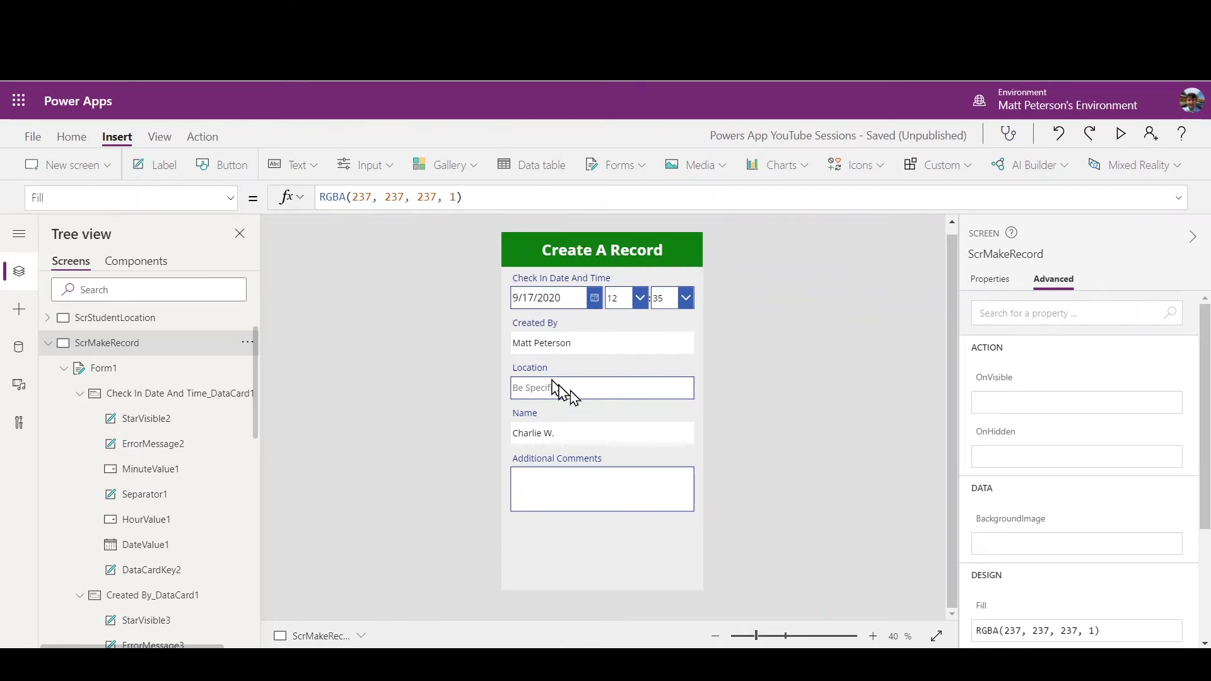
# Preview the app from ScrSearchStudents and check in the second student in the list to test the Create A Record form
pyautogui.click(133, 319)
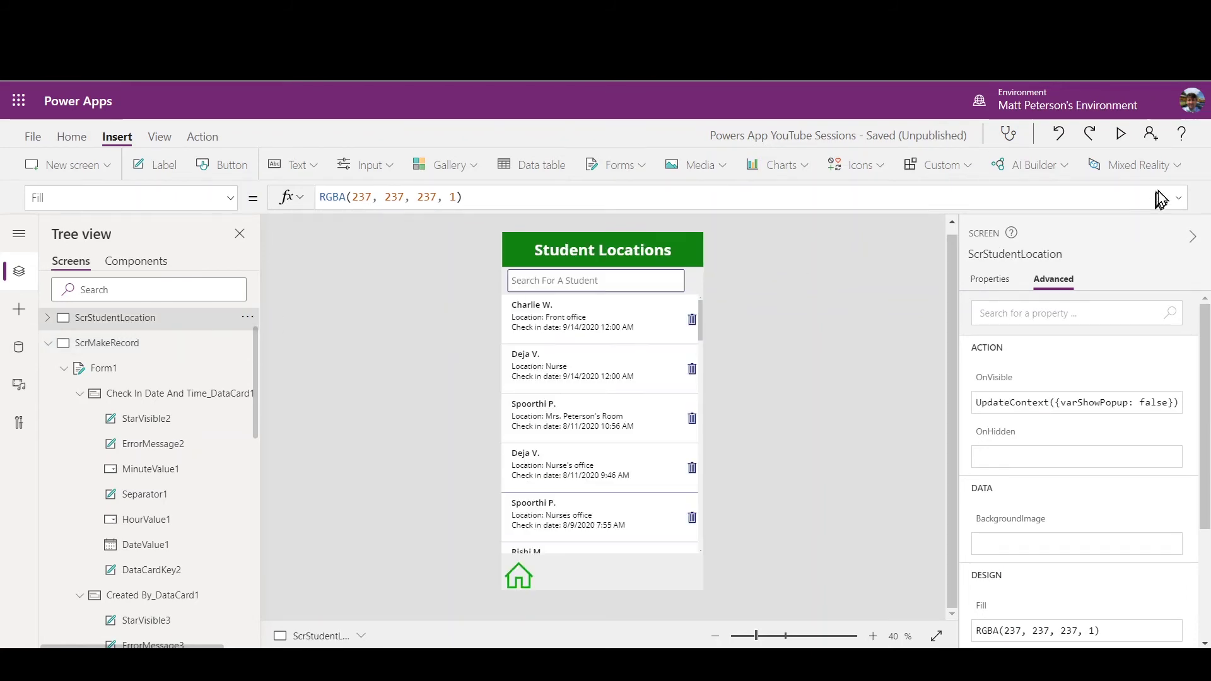
pyautogui.scroll(2, 104, 358)
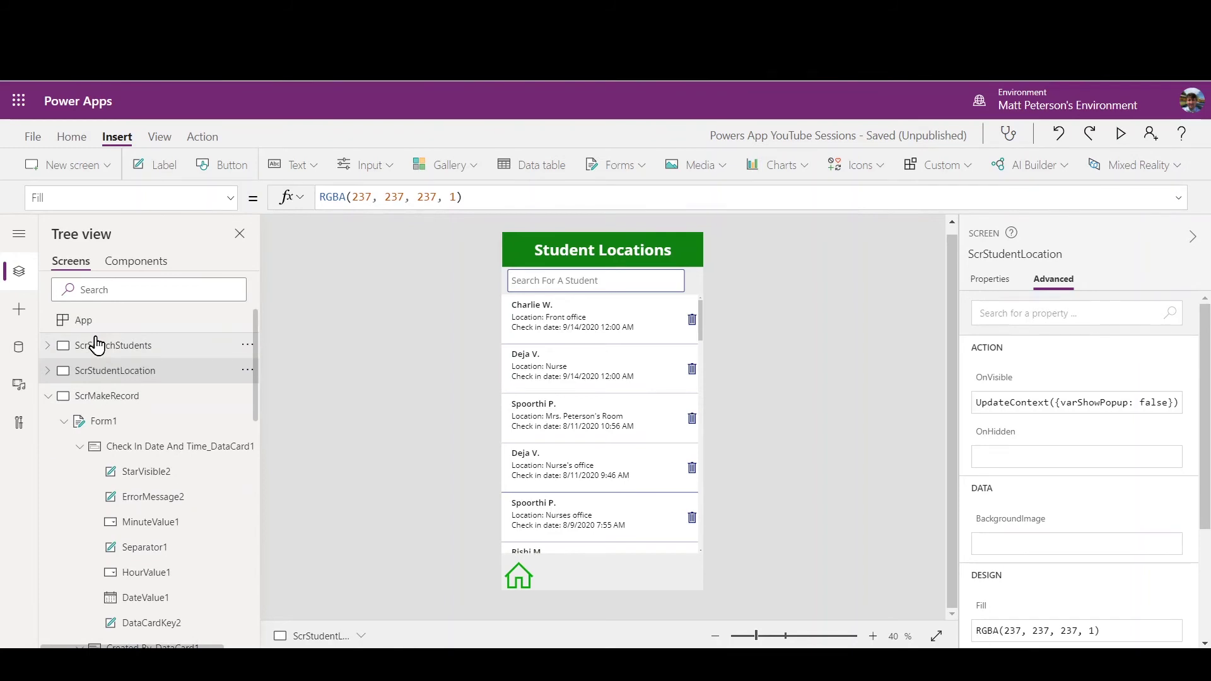
pyautogui.click(97, 345)
pyautogui.click(1121, 134)
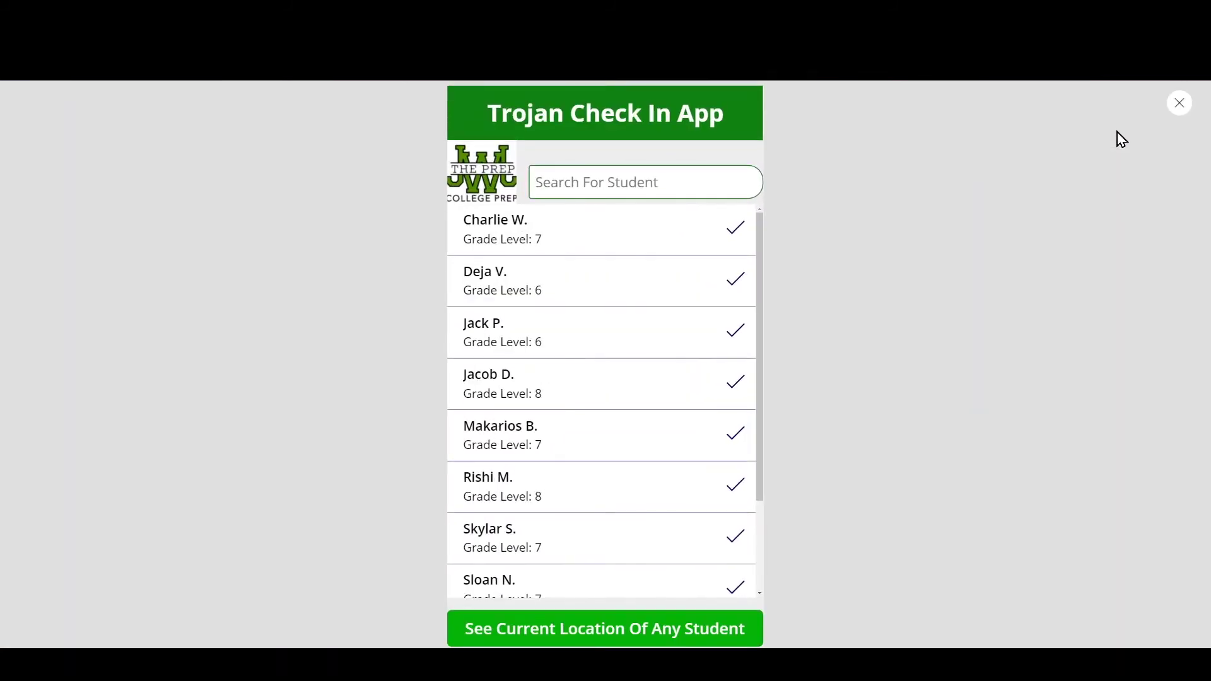
pyautogui.click(737, 281)
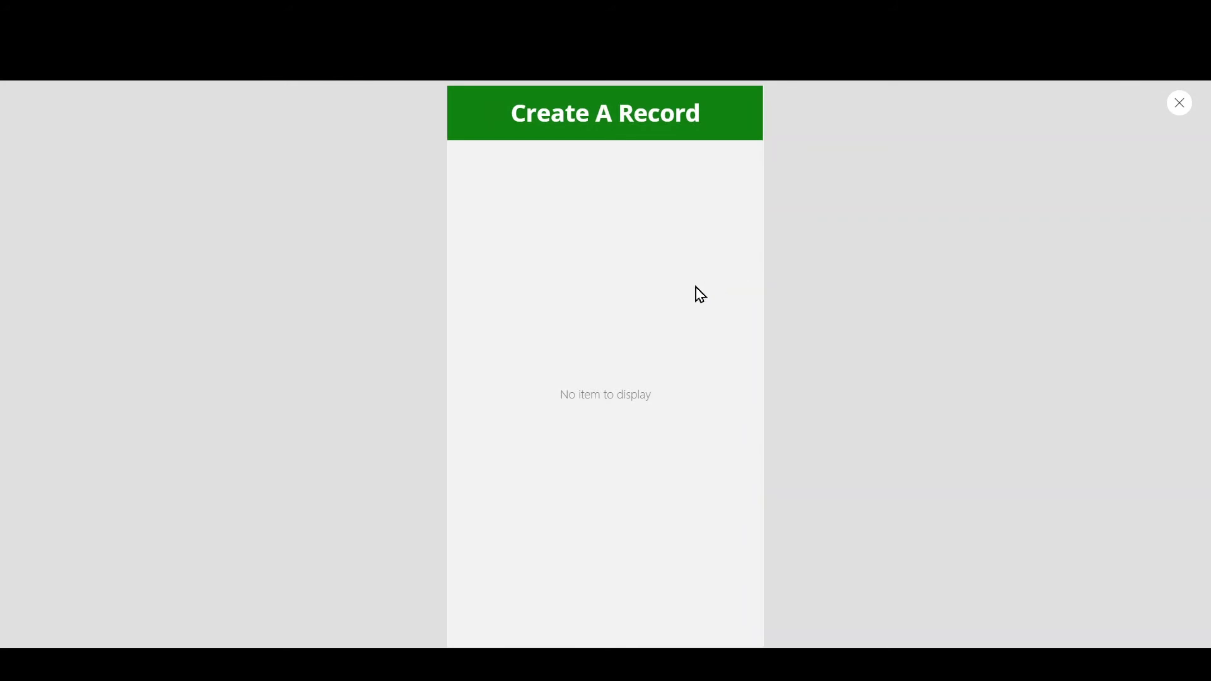
pyautogui.click(1182, 104)
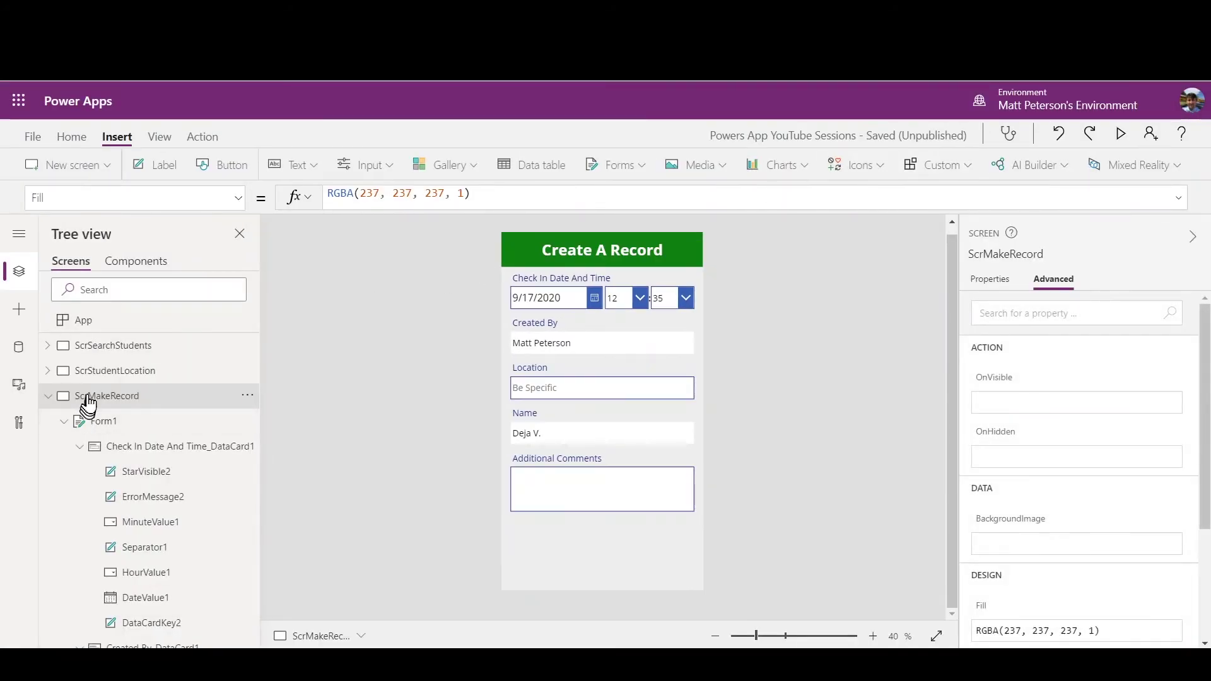
# Set the Default mode of Form1 on ScrMakeRecord to New
pyautogui.click(96, 422)
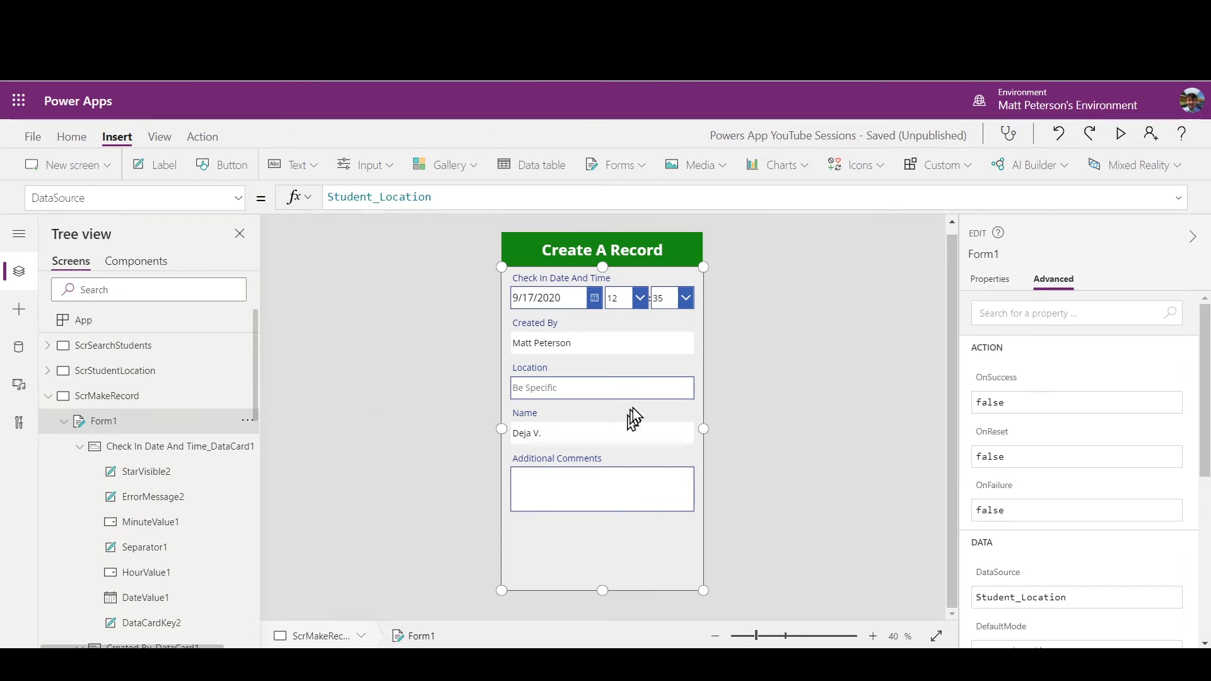
pyautogui.click(988, 281)
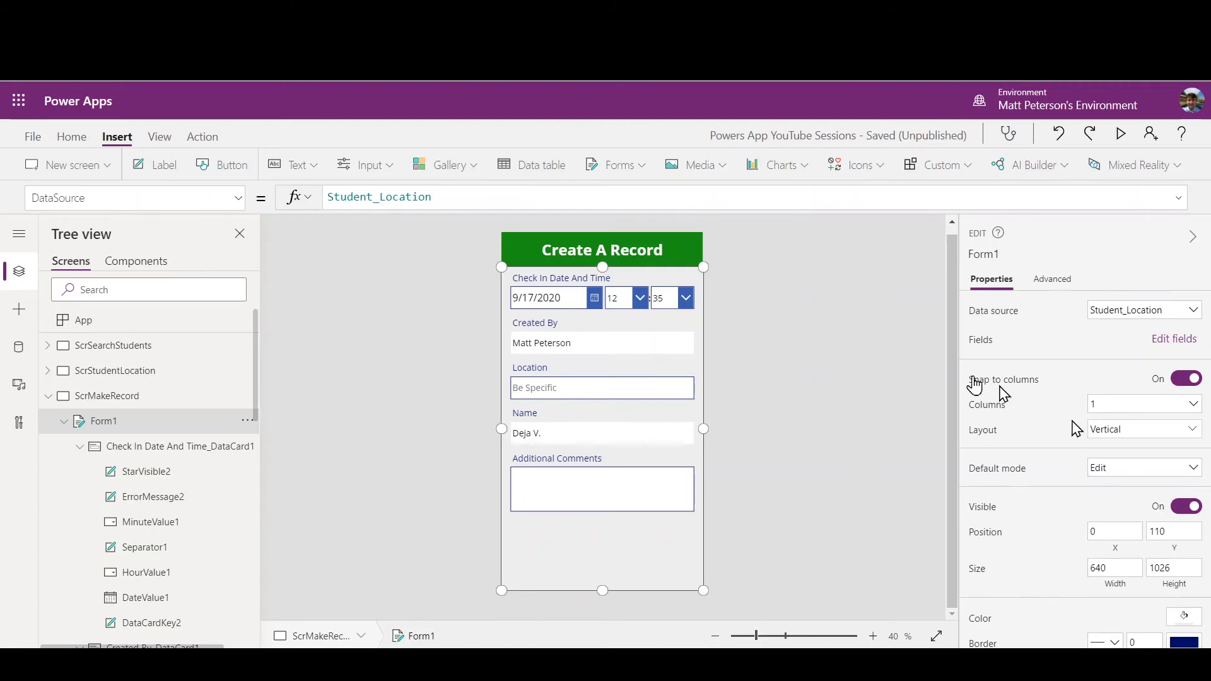
pyautogui.click(1145, 480)
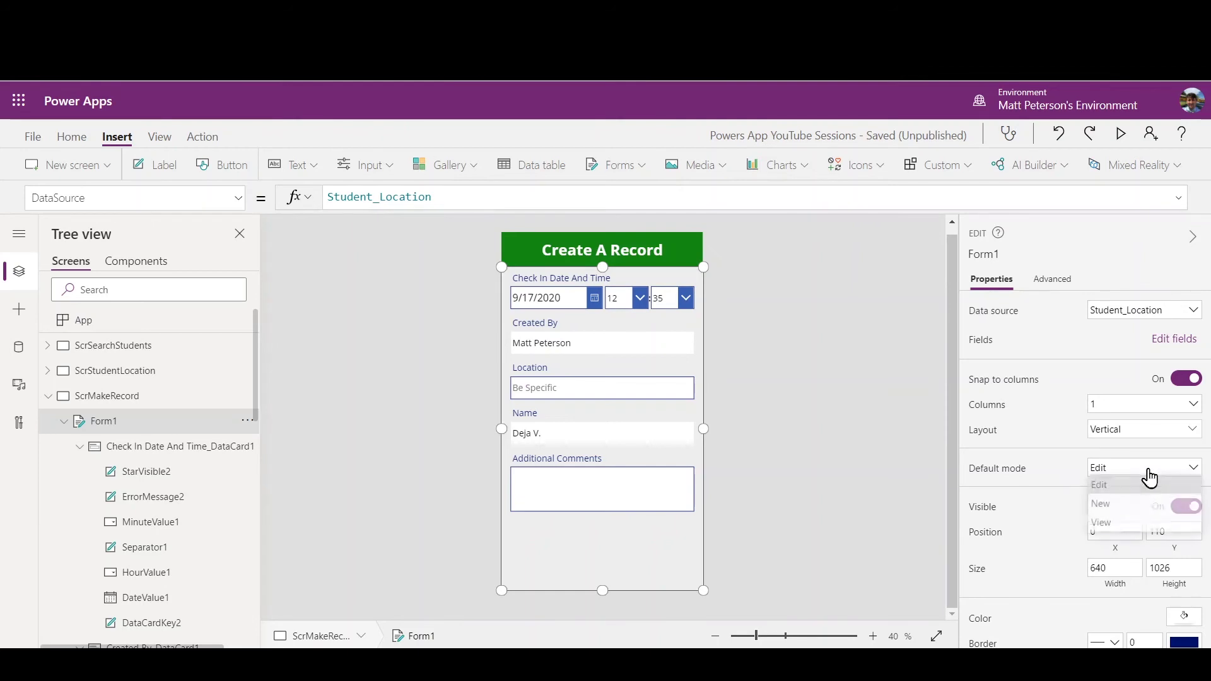
pyautogui.click(1119, 509)
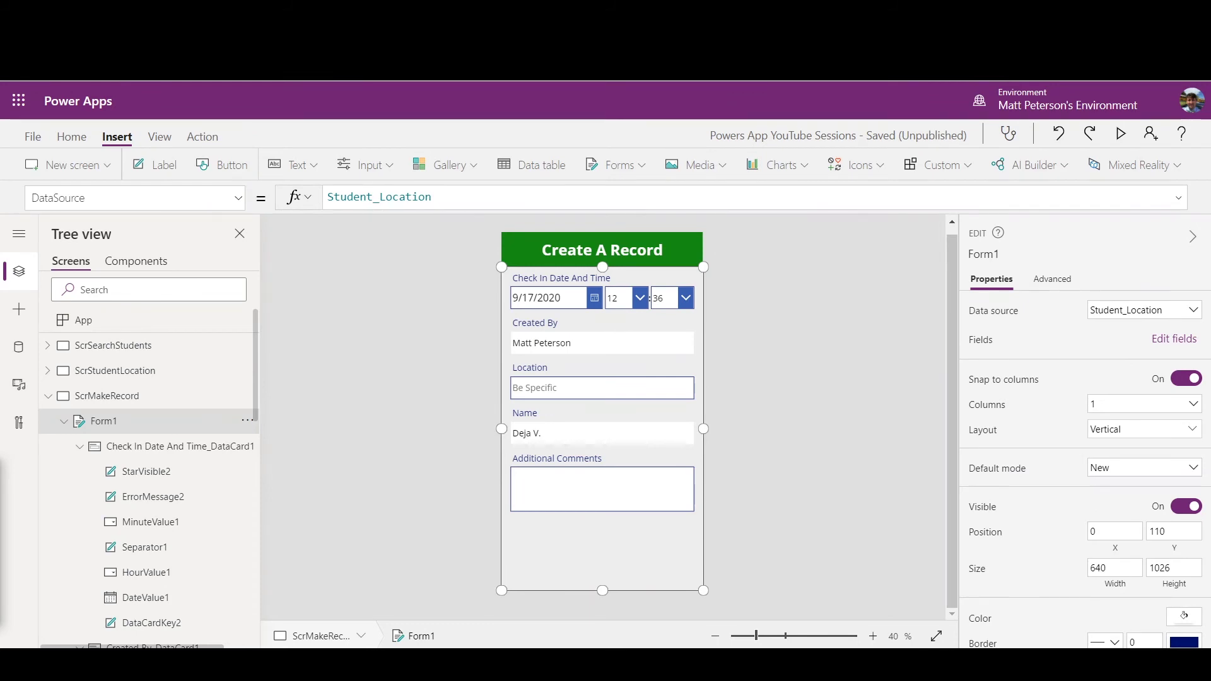
# Preview the app from ScrSearchStudents again and check in the third student to test the form's prefilled fields
pyautogui.click(107, 355)
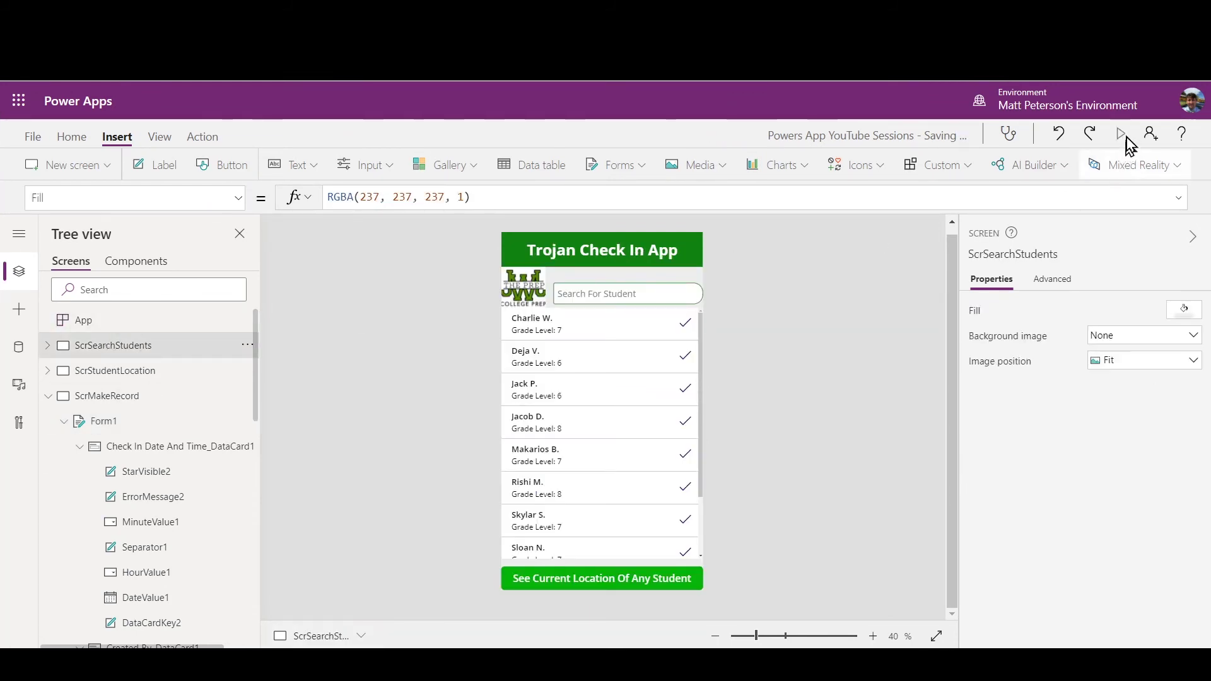
pyautogui.click(1121, 133)
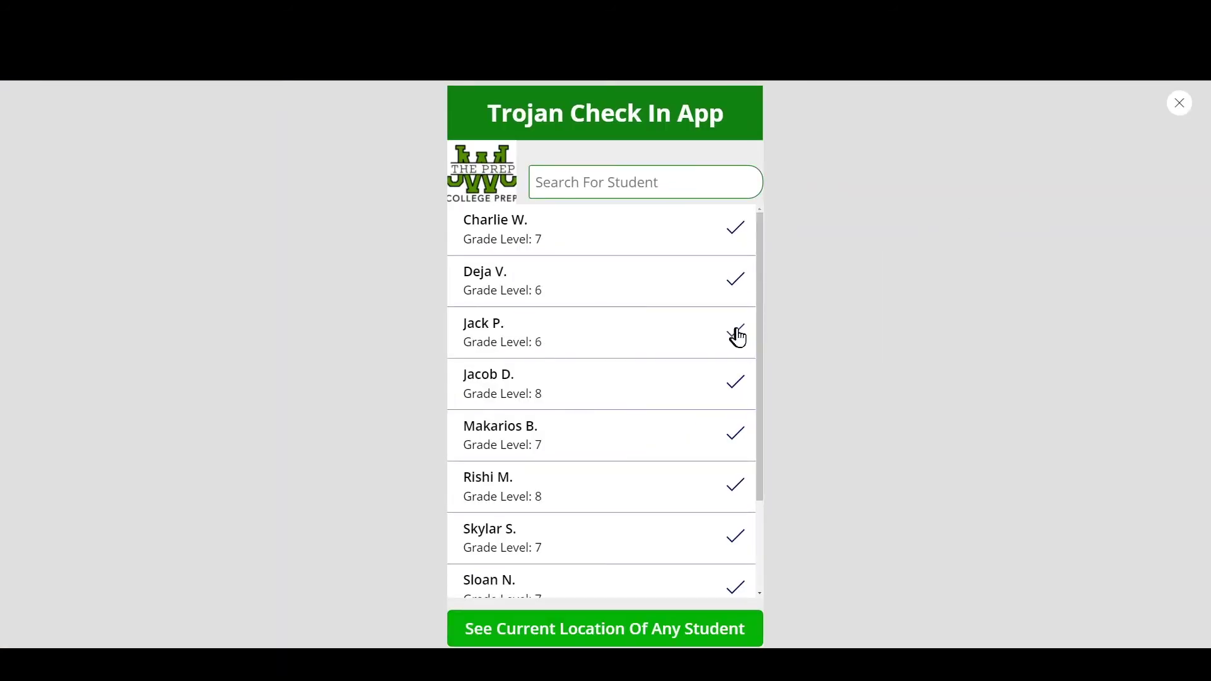
pyautogui.click(739, 334)
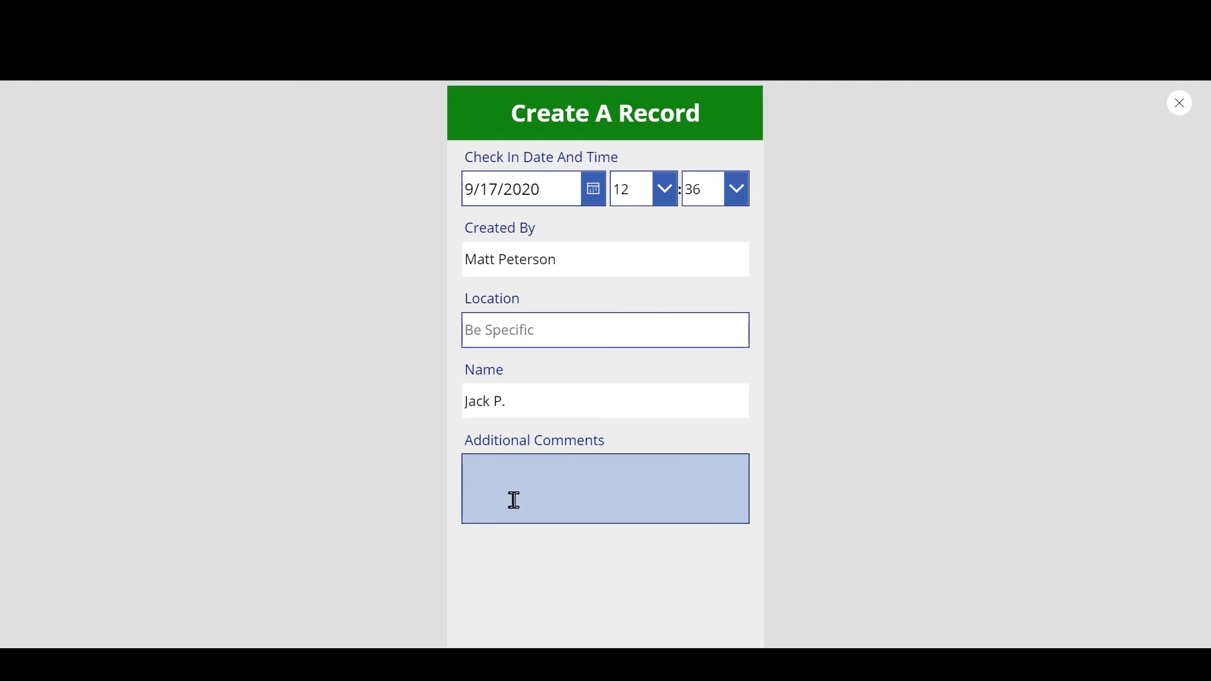
pyautogui.click(1180, 105)
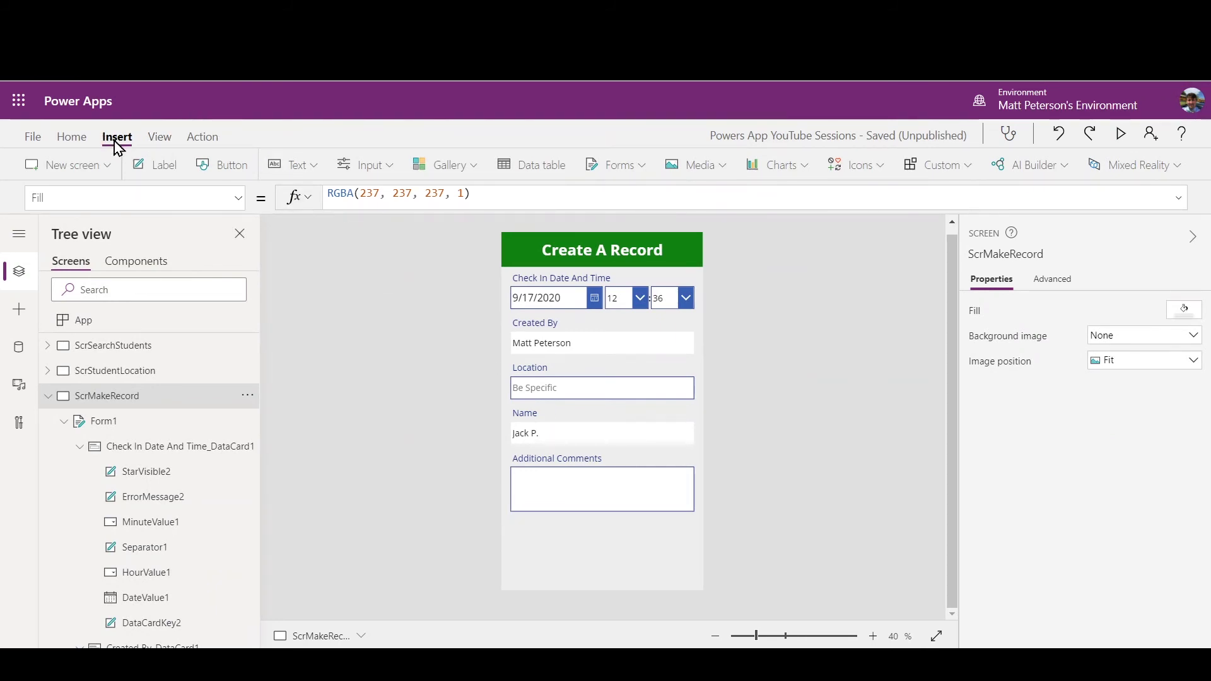
# Add a button below the Additional Comments field at about X 320, Y 1005, with the text Cancel
pyautogui.click(234, 173)
pyautogui.moveTo(568, 262); pyautogui.dragTo(671, 593)
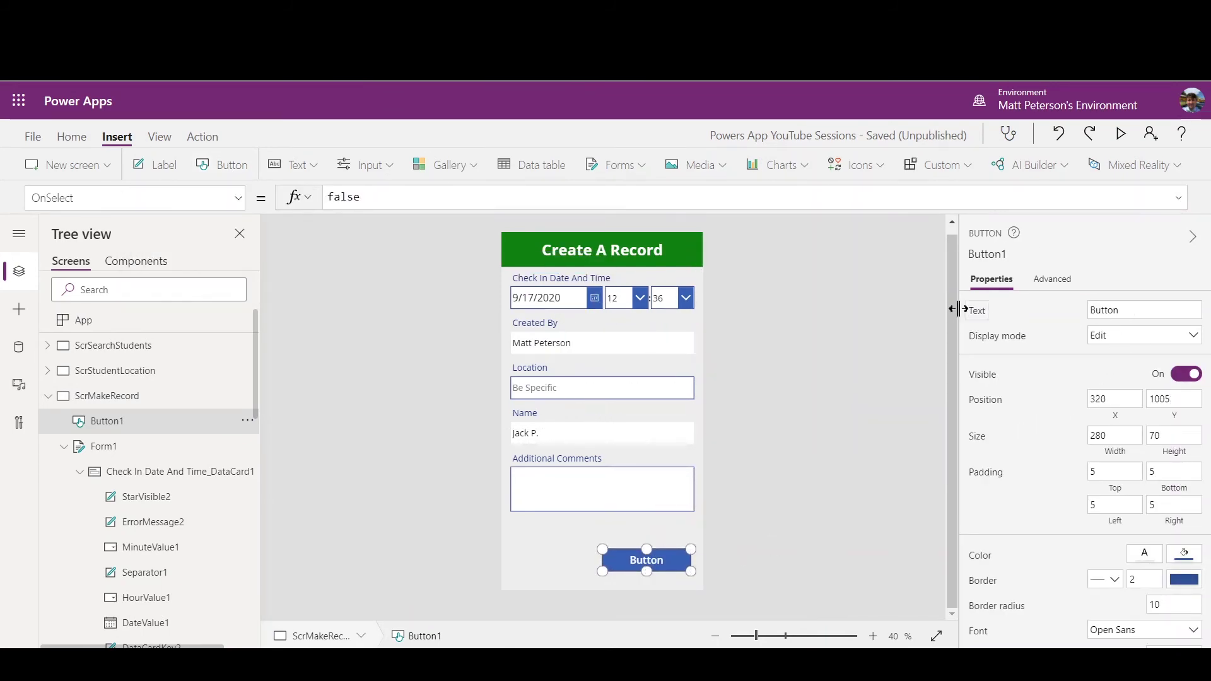
pyautogui.click(1143, 310)
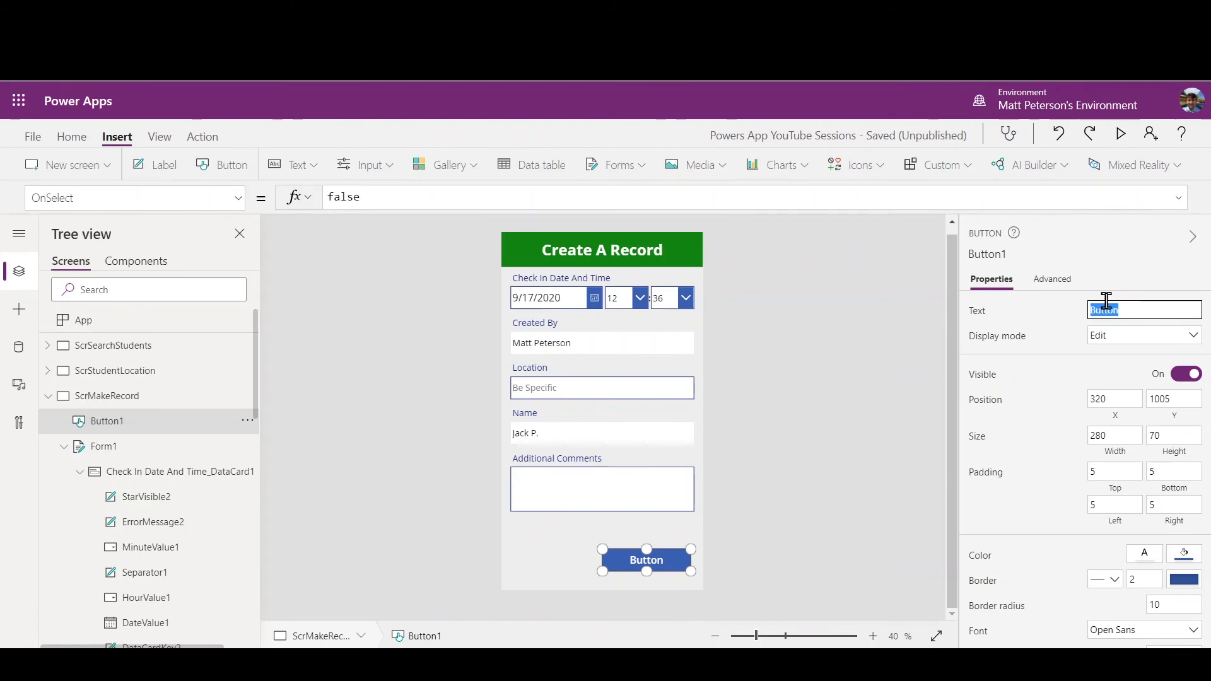
pyautogui.write('Cancel')
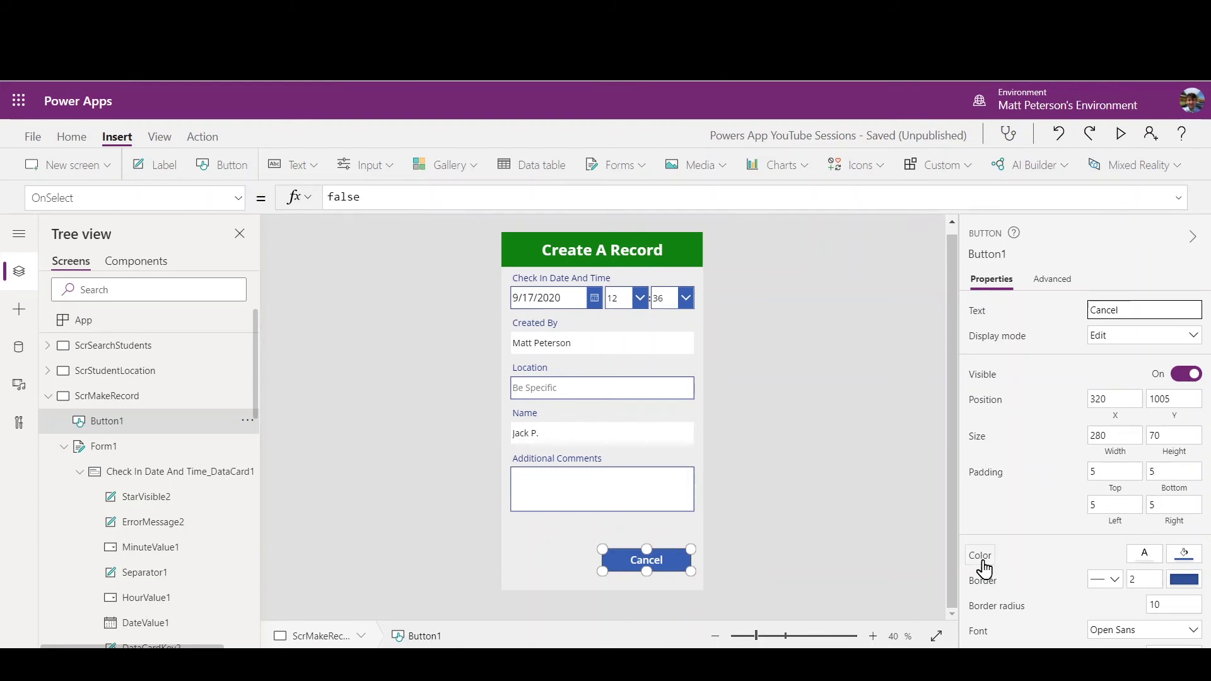
# Fill the Cancel button with a muted light red theme color
pyautogui.click(1187, 561)
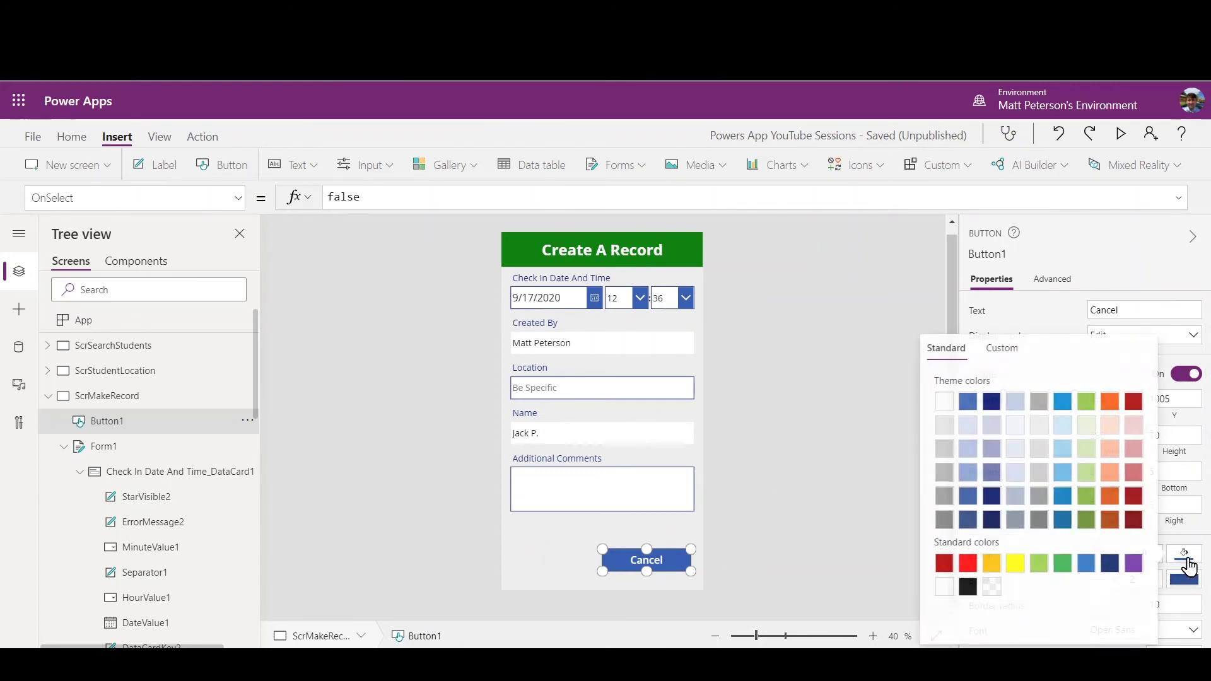
pyautogui.click(1134, 473)
pyautogui.click(774, 505)
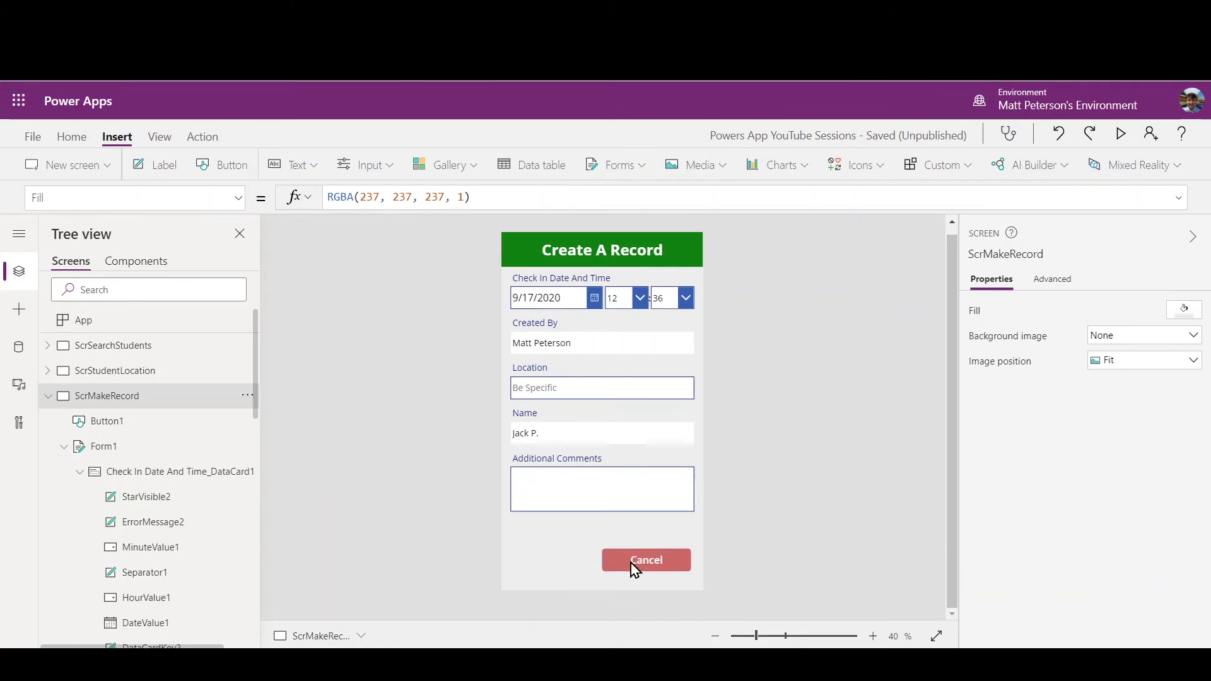
# Set the OnSelect of the Cancel button to ResetForm(Form1)
pyautogui.click(683, 563)
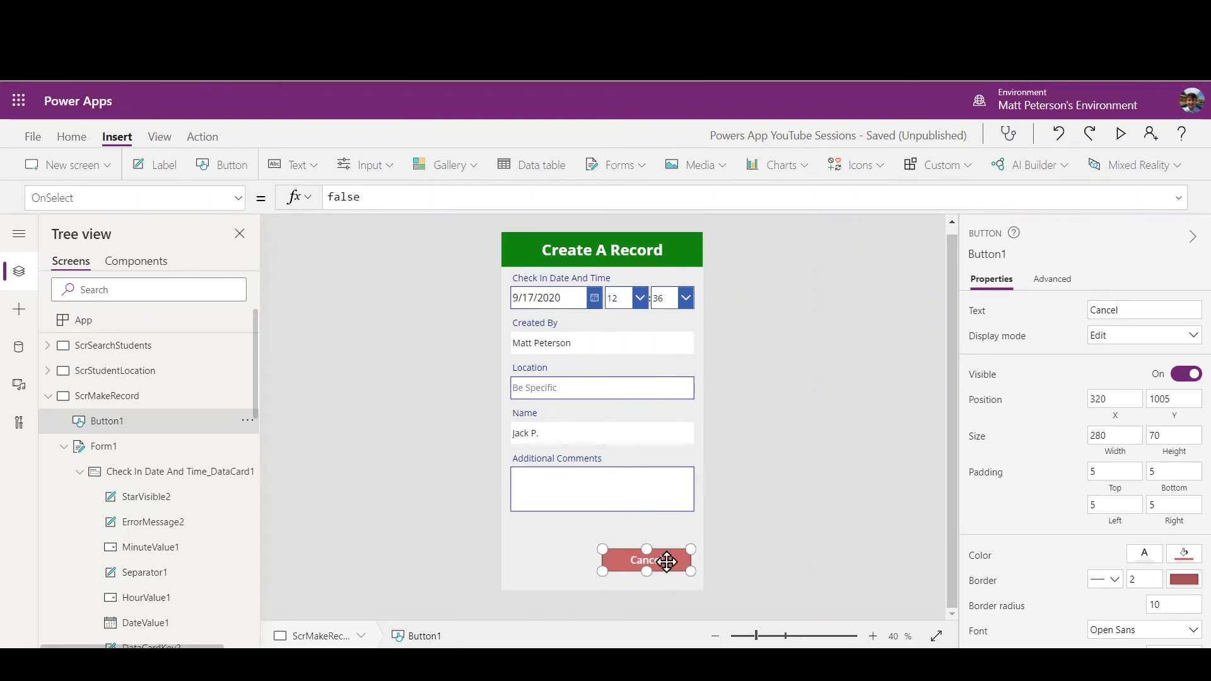
pyautogui.click(356, 197)
pyautogui.moveTo(361, 196); pyautogui.dragTo(319, 196)
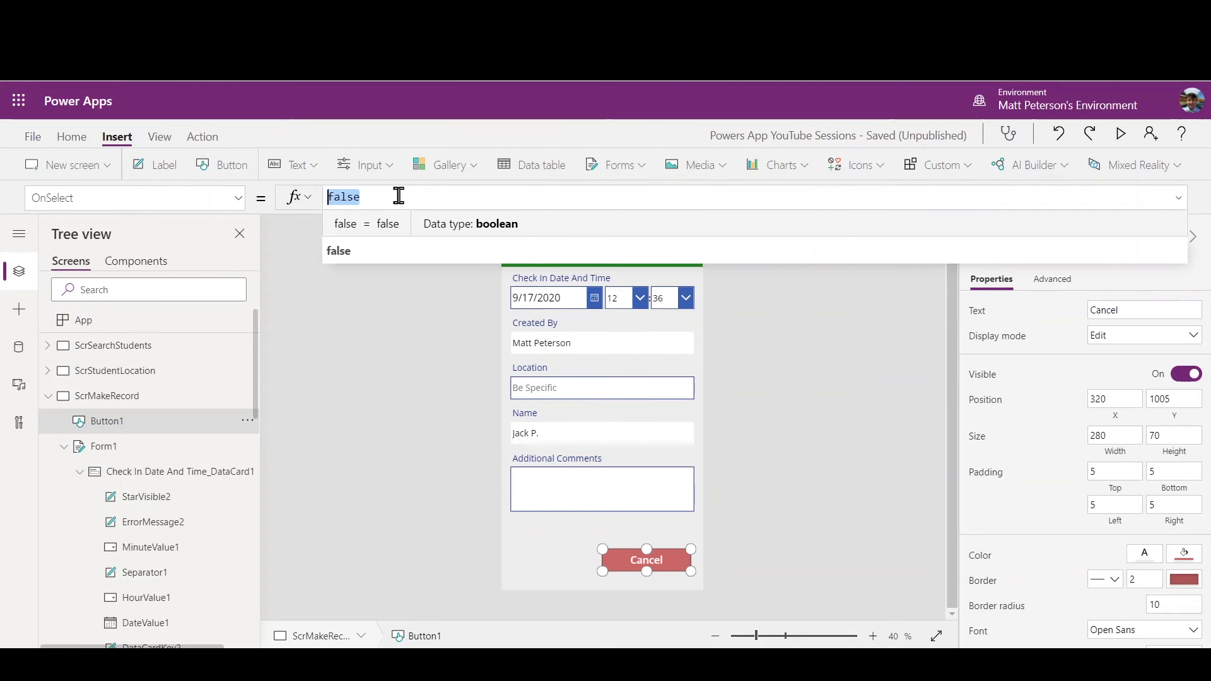
pyautogui.write('rese')
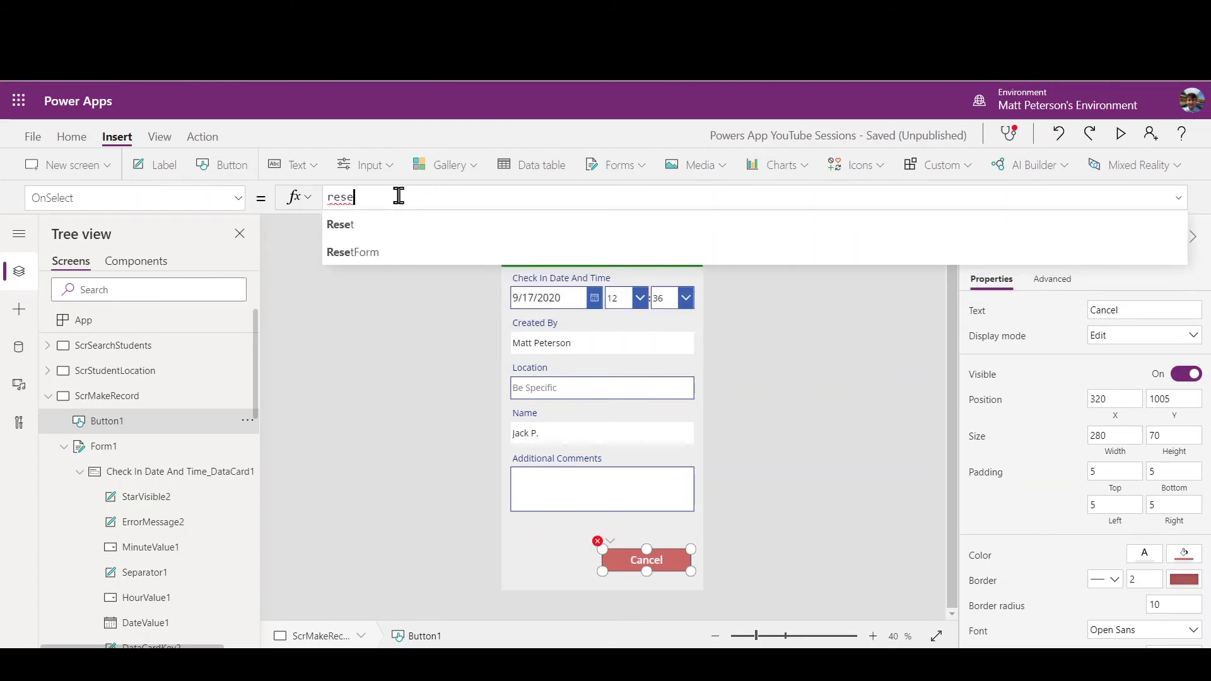
pyautogui.write('tf')
pyautogui.press('Tab')
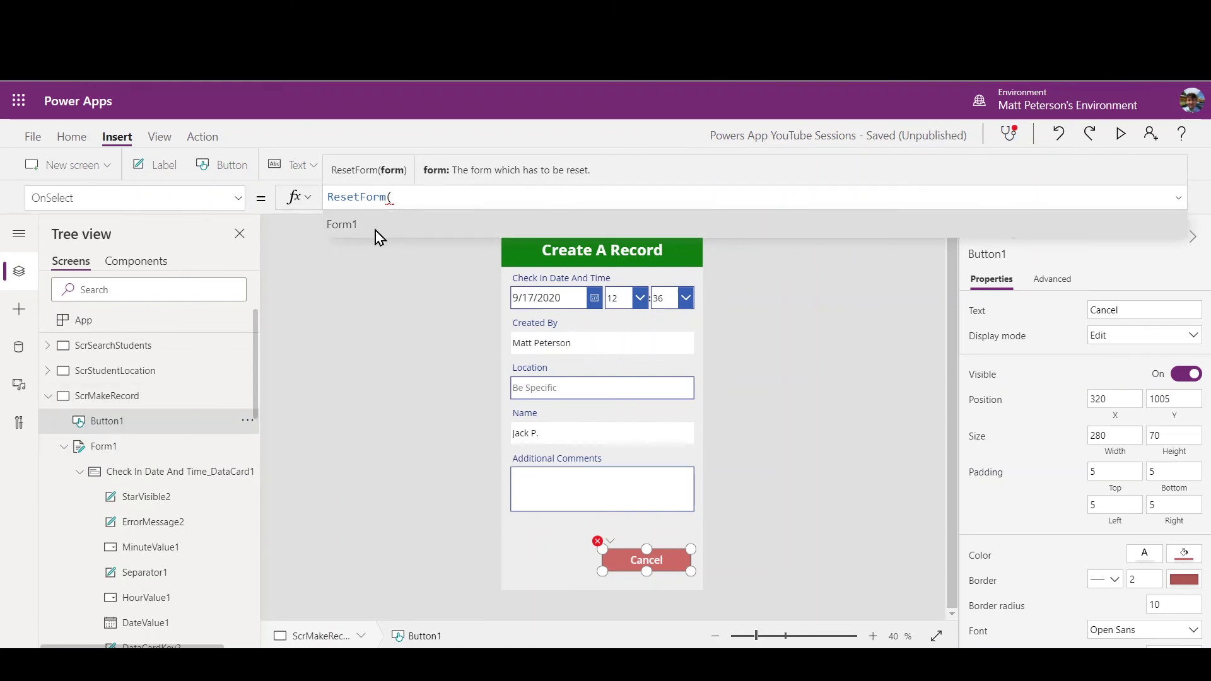
pyautogui.click(393, 233)
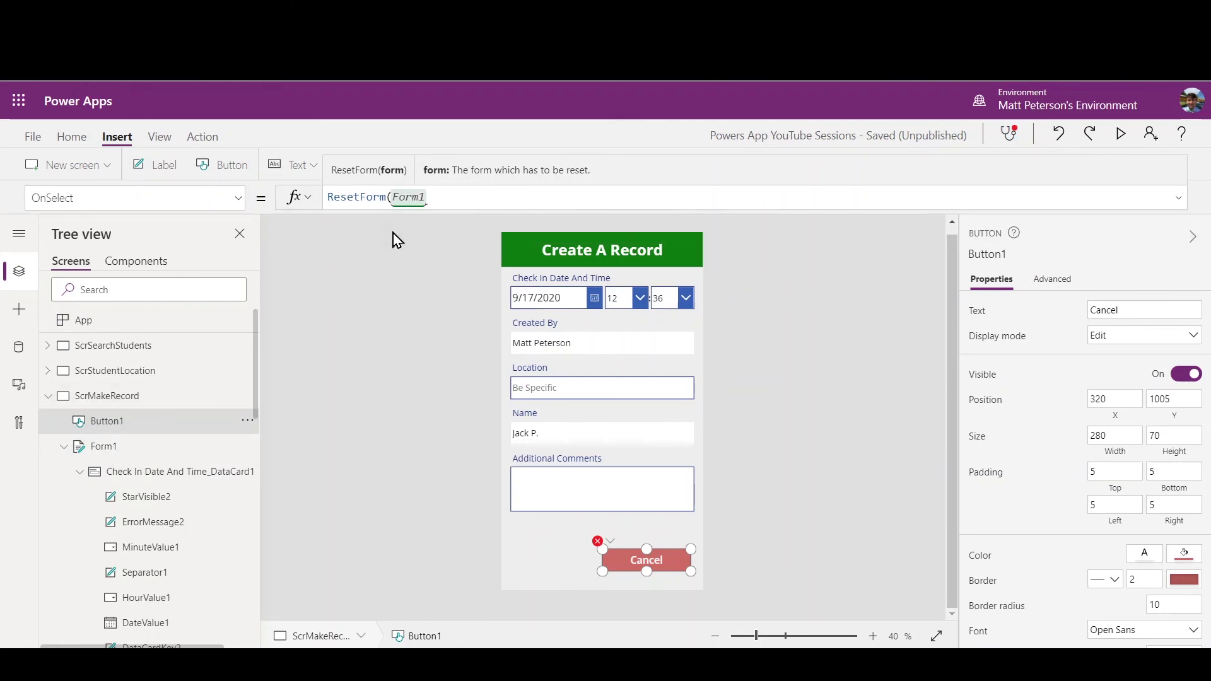
pyautogui.write(')')
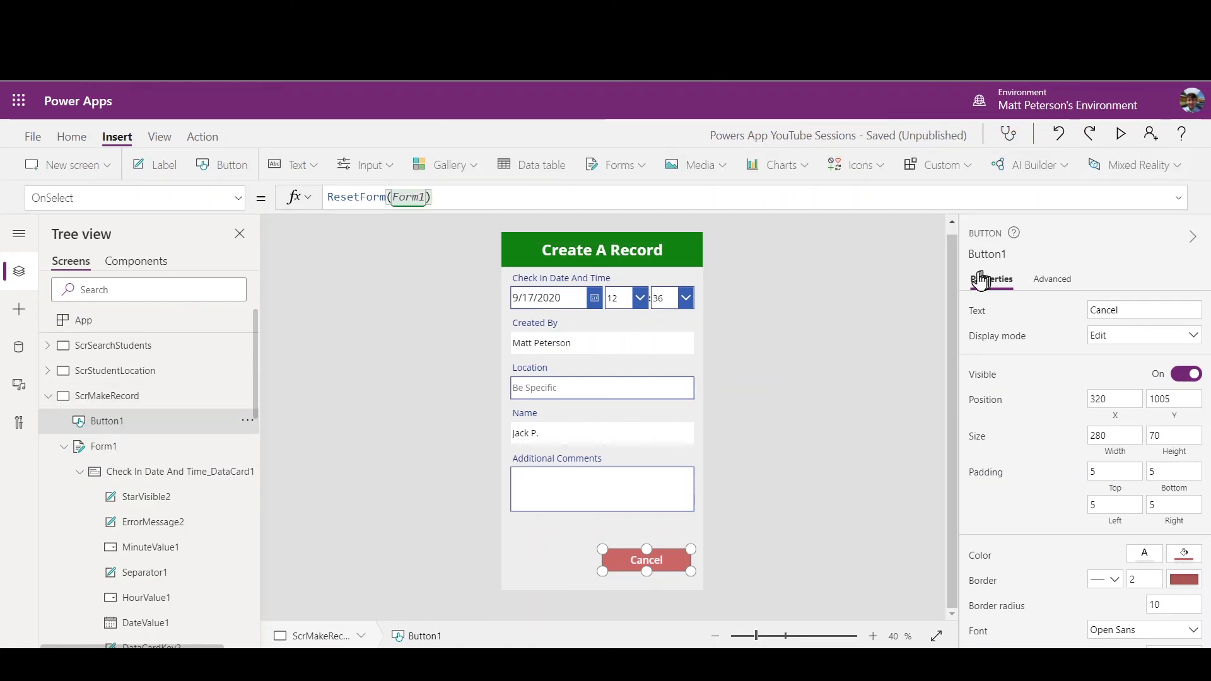
pyautogui.click(877, 301)
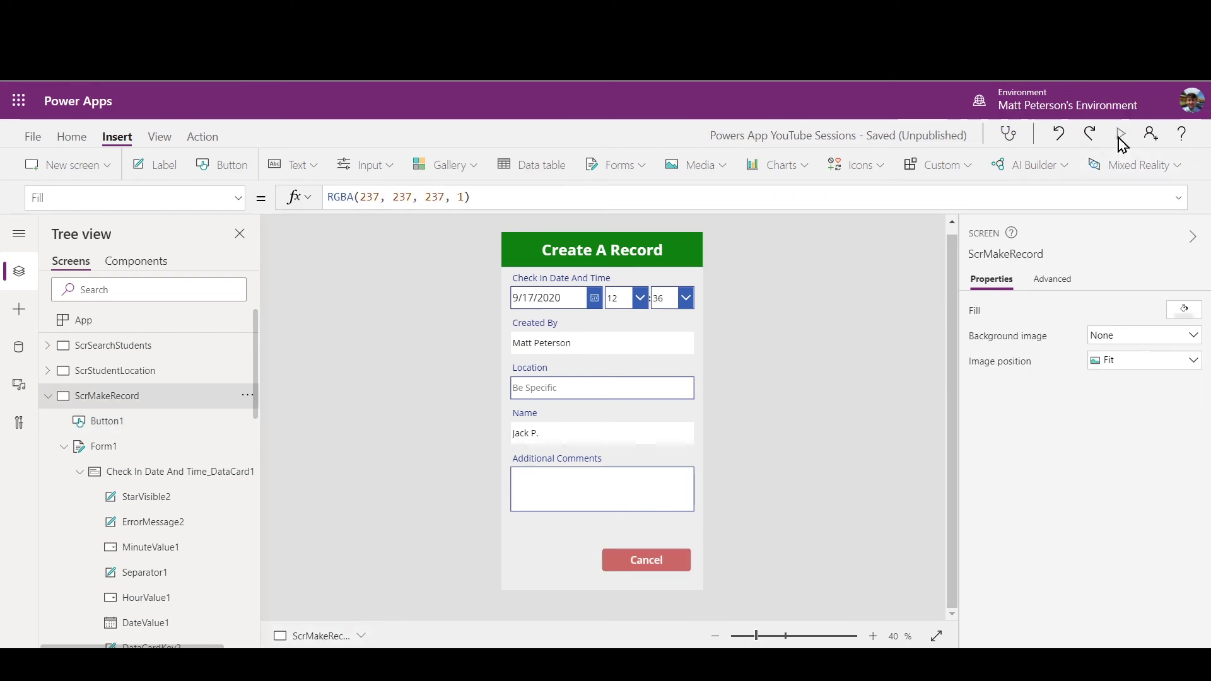
# Preview the screen and test Cancel after entering adfadfadsfdas as Location and adfadfasdf as Additional Comments
pyautogui.click(1122, 140)
pyautogui.click(619, 323)
pyautogui.write('adfadfadsf')
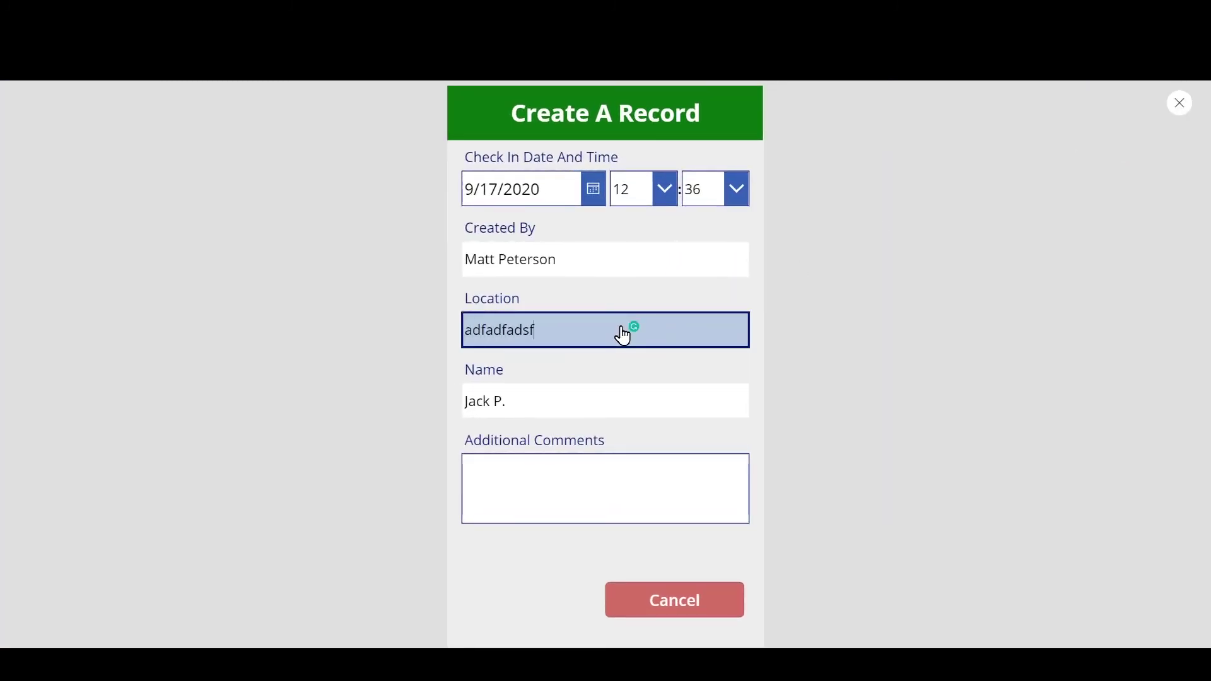
pyautogui.write('das')
pyautogui.click(563, 481)
pyautogui.write('adfadfasdf')
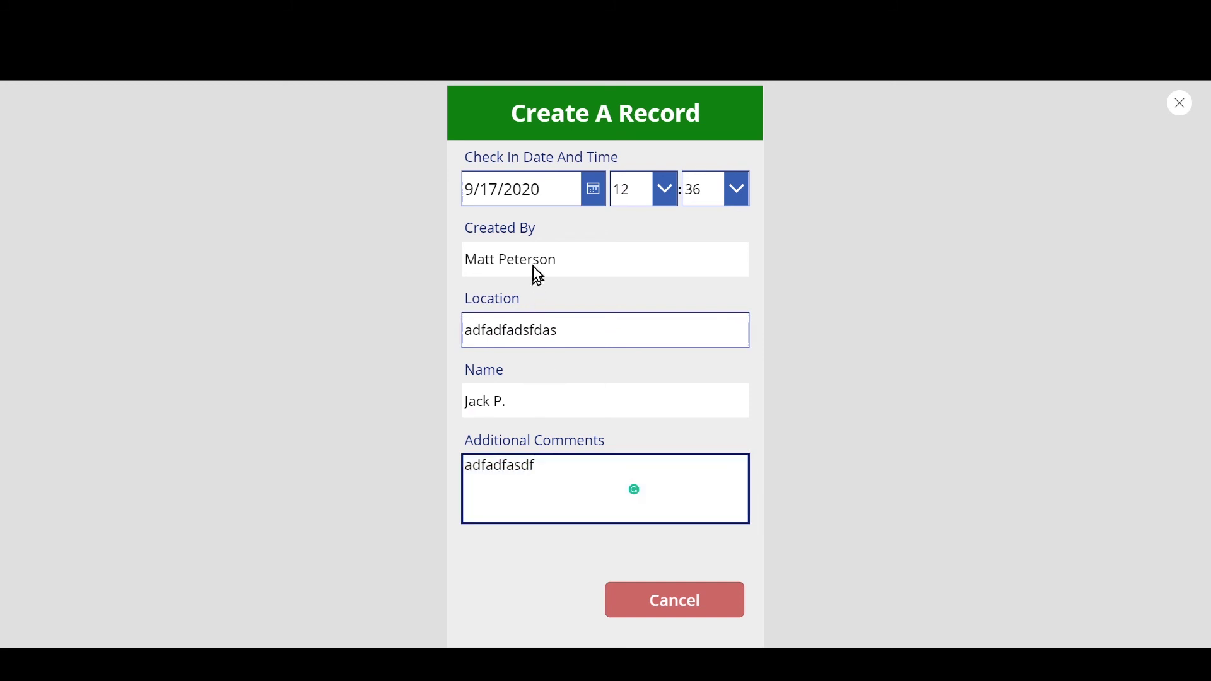
pyautogui.click(671, 606)
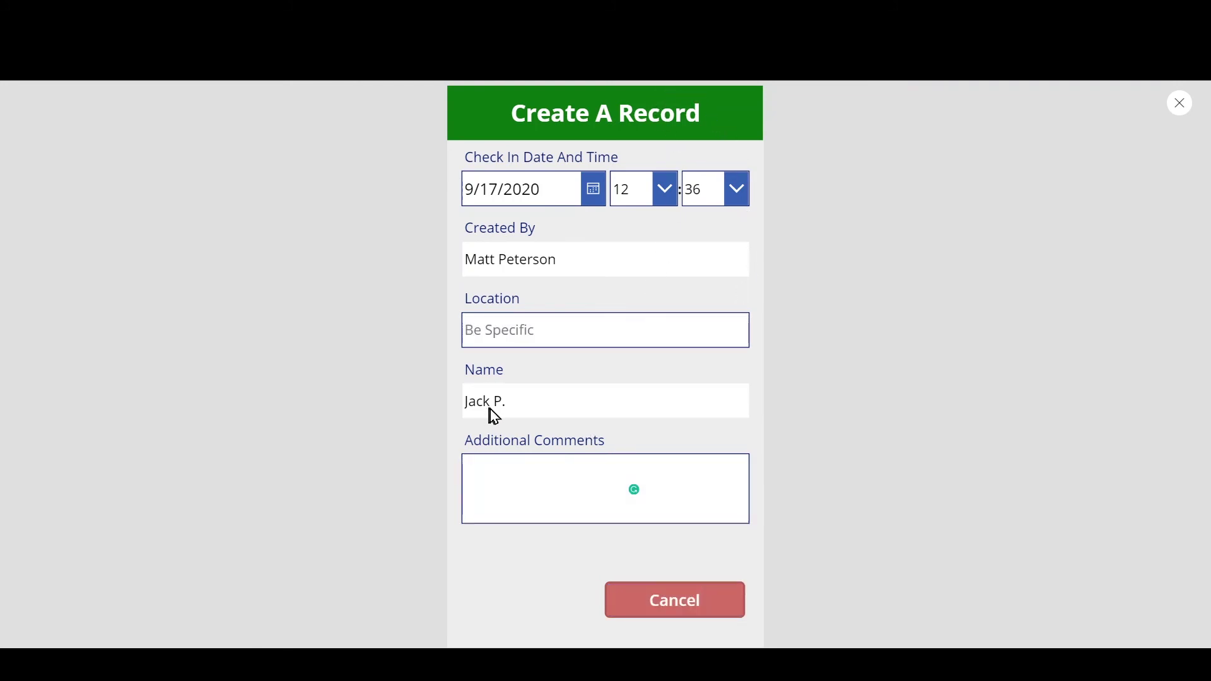
pyautogui.click(1179, 104)
# Extend the Cancel button's OnSelect to ResetForm(Form1); Navigate(ScrSearchStudents,ScreenTransition.Cover)
pyautogui.click(650, 561)
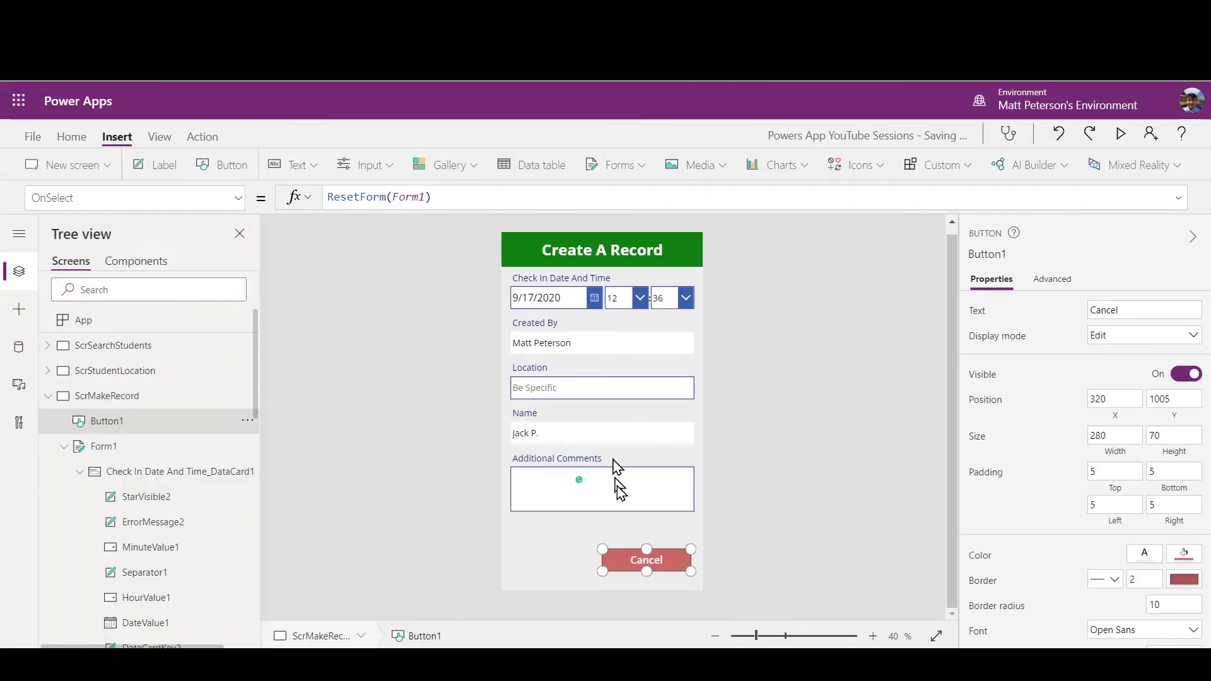
pyautogui.click(451, 196)
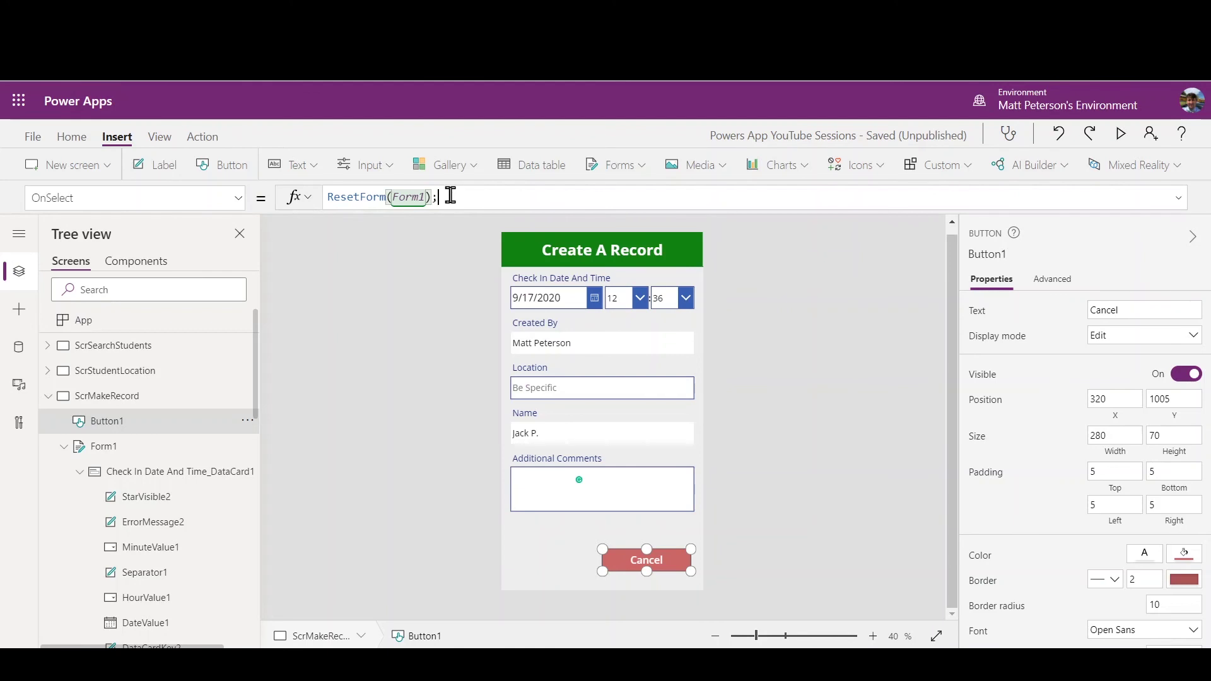
pyautogui.write('Nav')
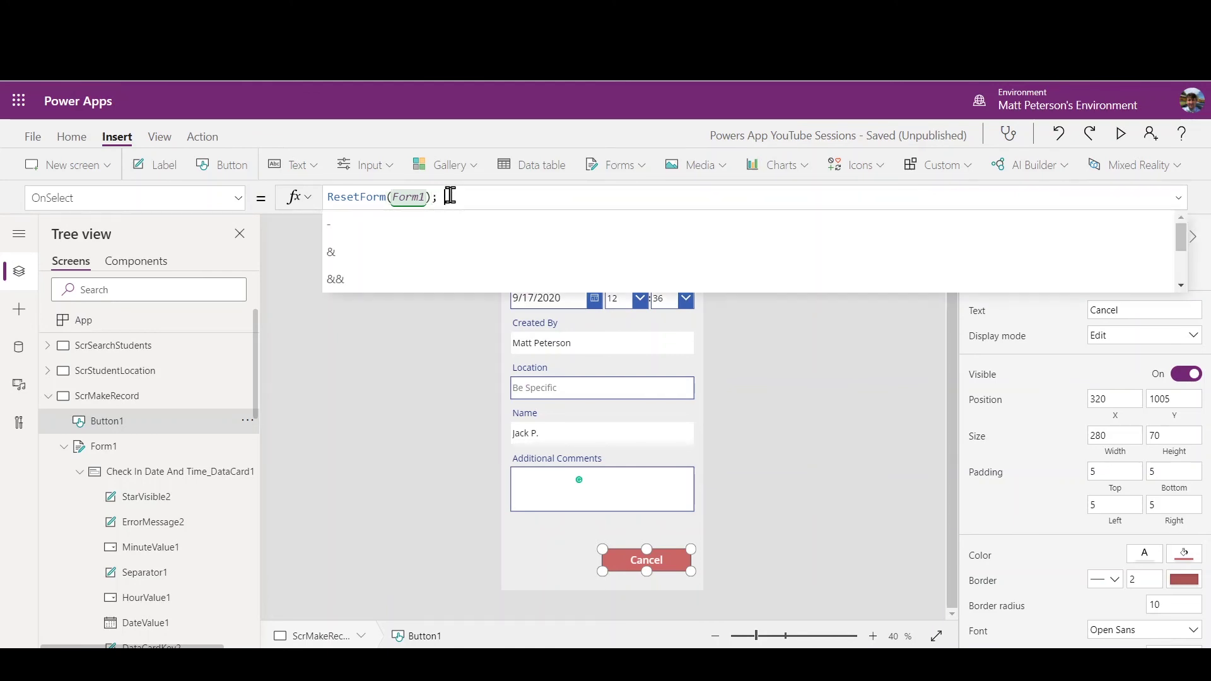
pyautogui.write('igate(')
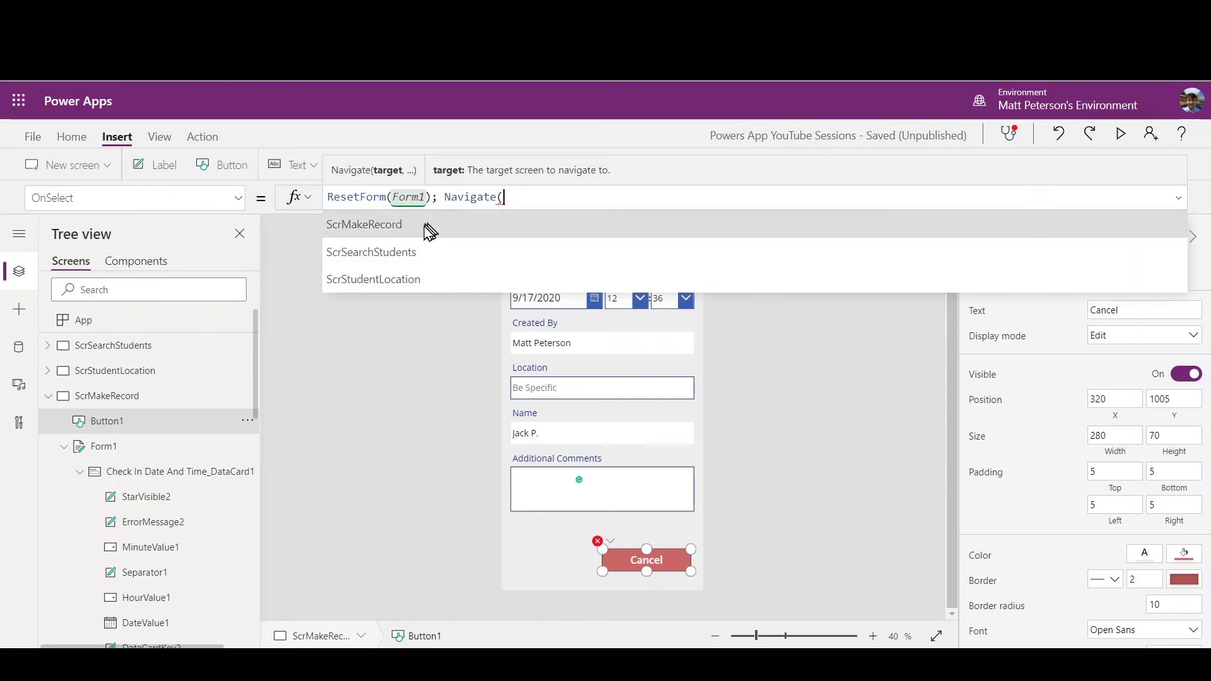
pyautogui.click(389, 256)
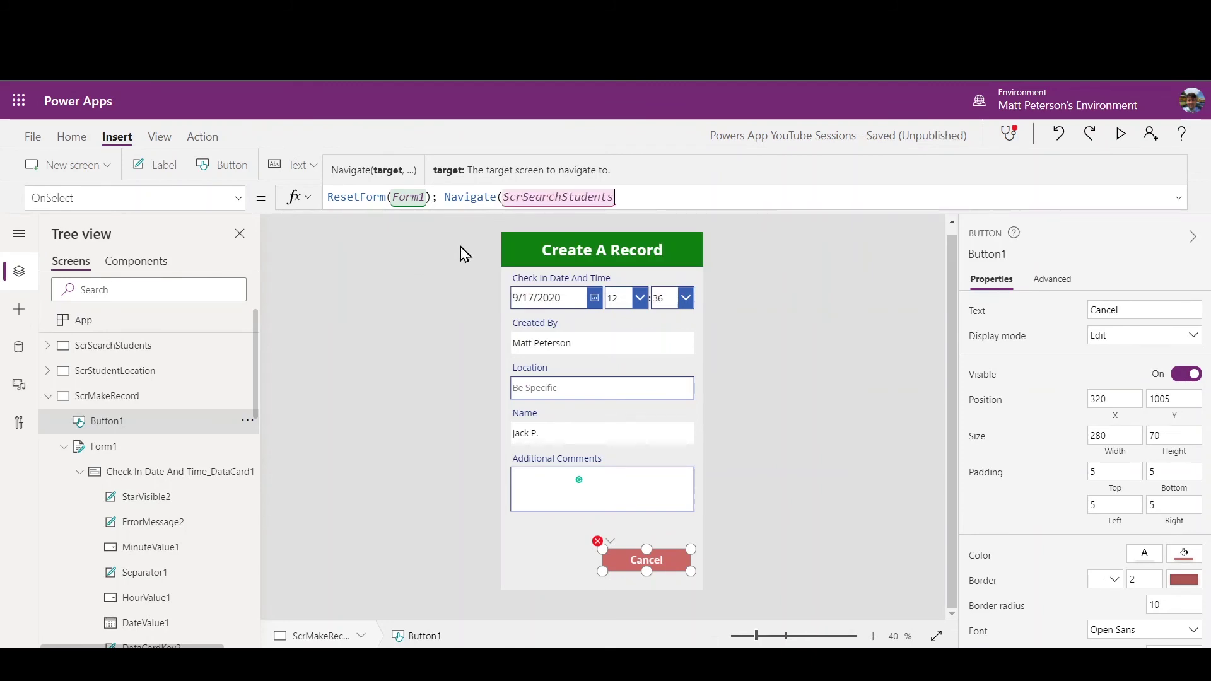
pyautogui.write(',')
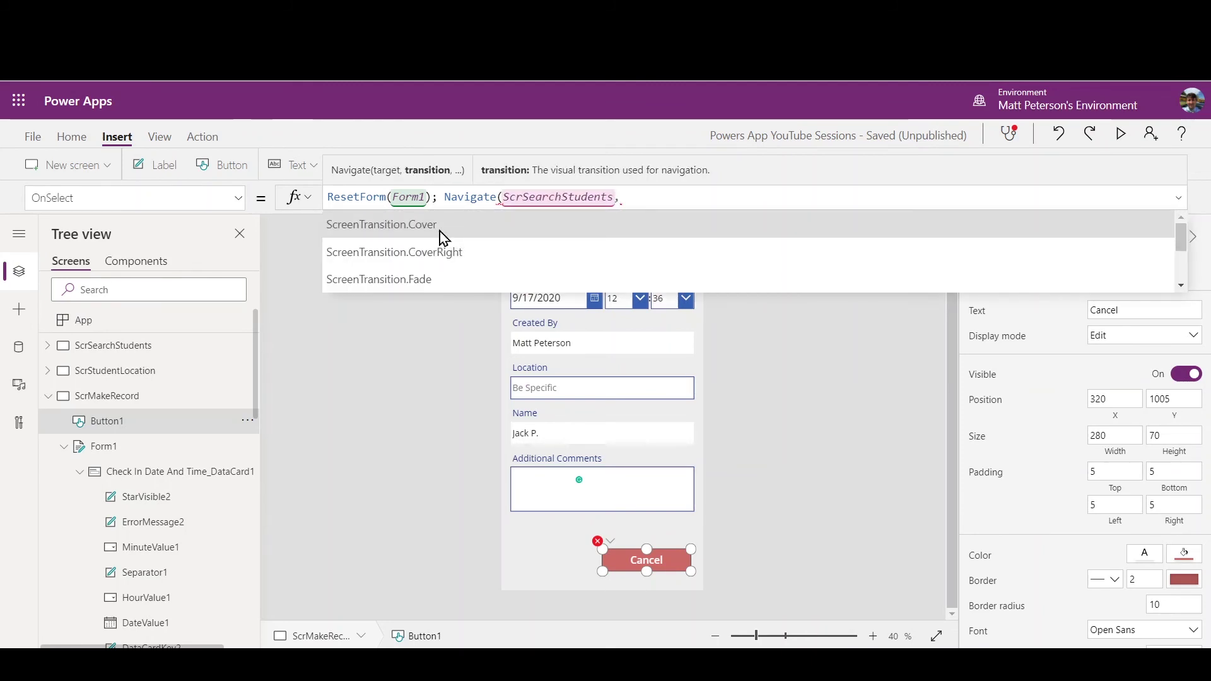
pyautogui.click(439, 229)
pyautogui.write(')')
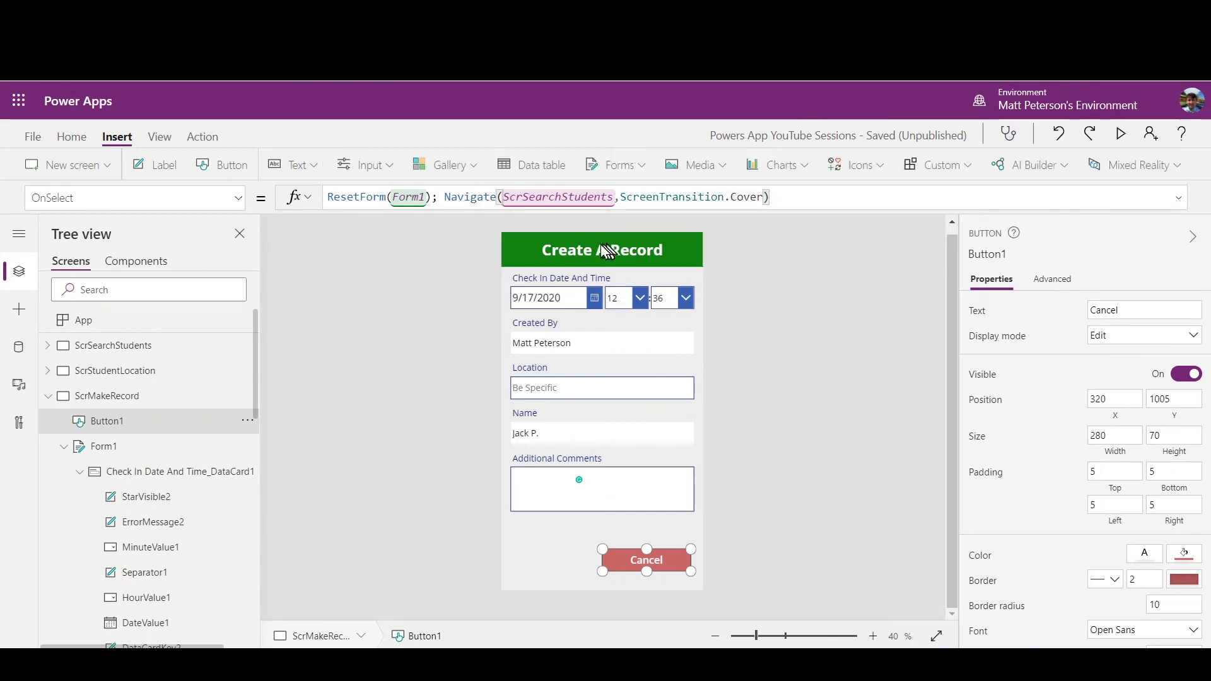
# Preview the app from ScrSearchStudents and open a new record for the fourth listed student
pyautogui.click(815, 243)
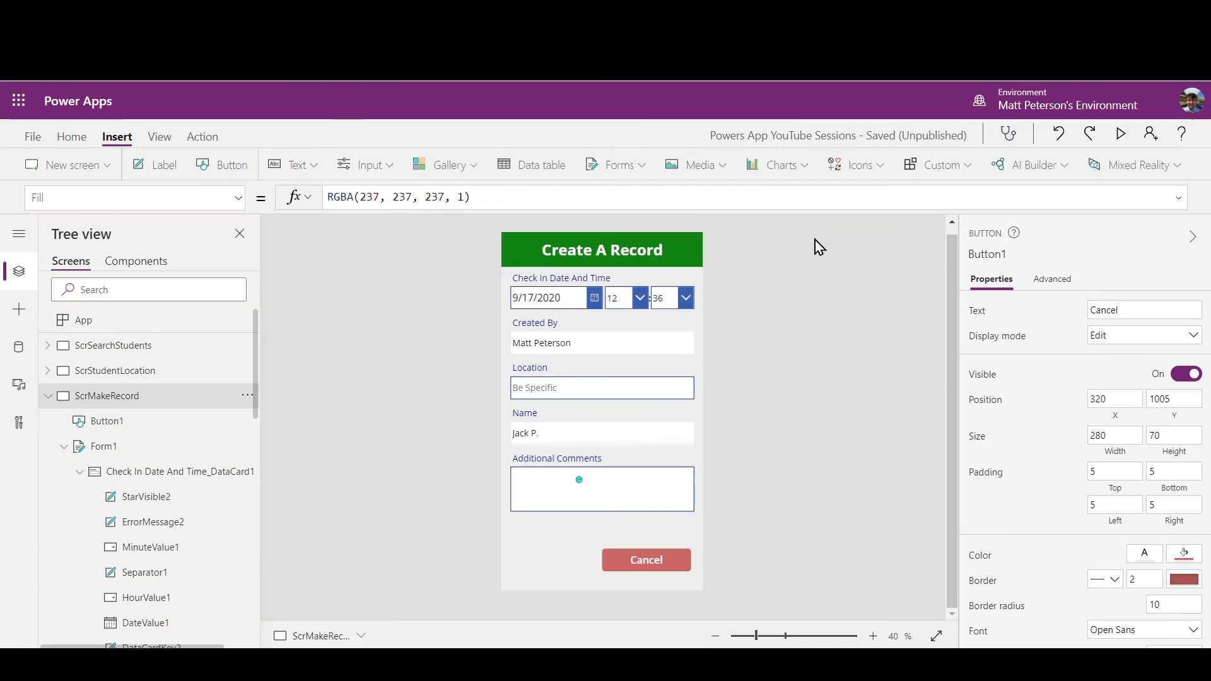
pyautogui.click(93, 351)
pyautogui.click(1124, 135)
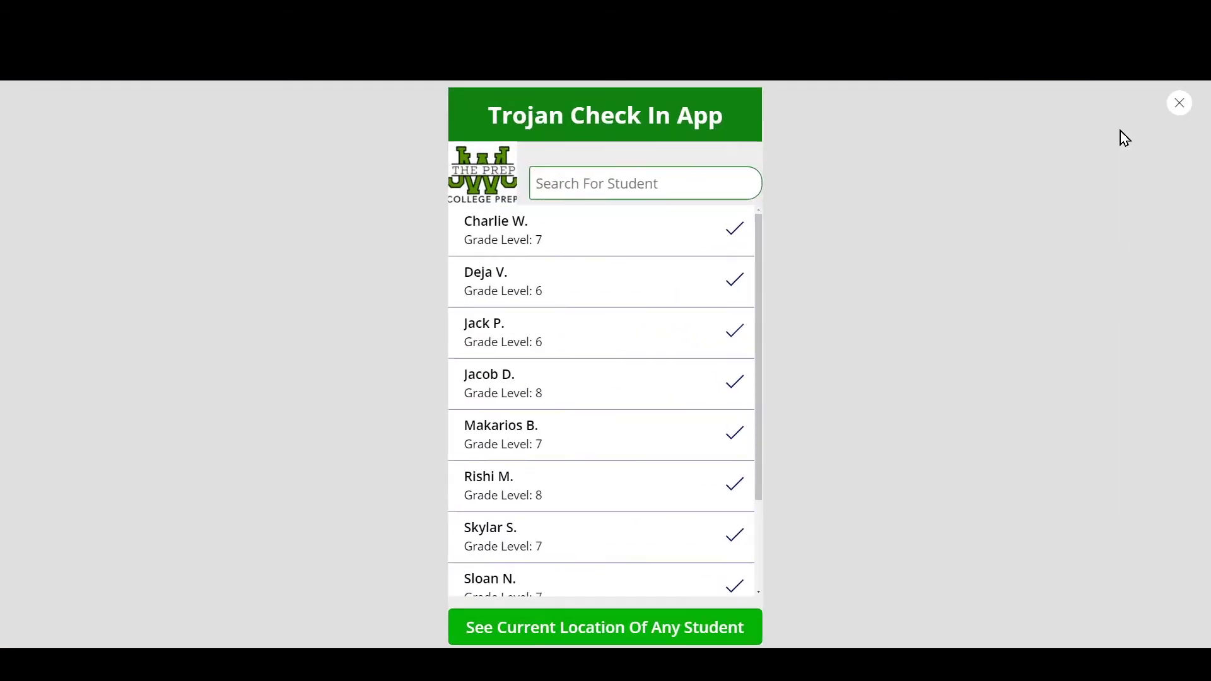
pyautogui.click(738, 388)
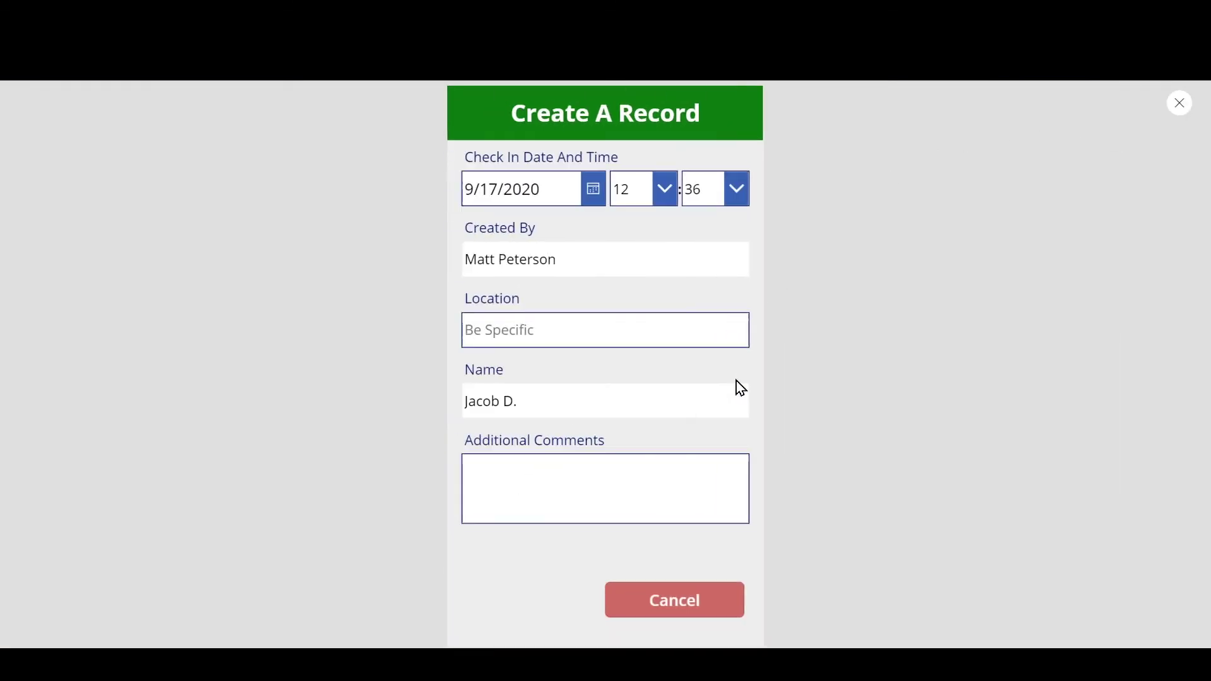
# Test Cancel after entering adfads as Location, 40 as the check-in minutes and adfafa as Additional Comments, and close the preview
pyautogui.click(593, 314)
pyautogui.write('adfads')
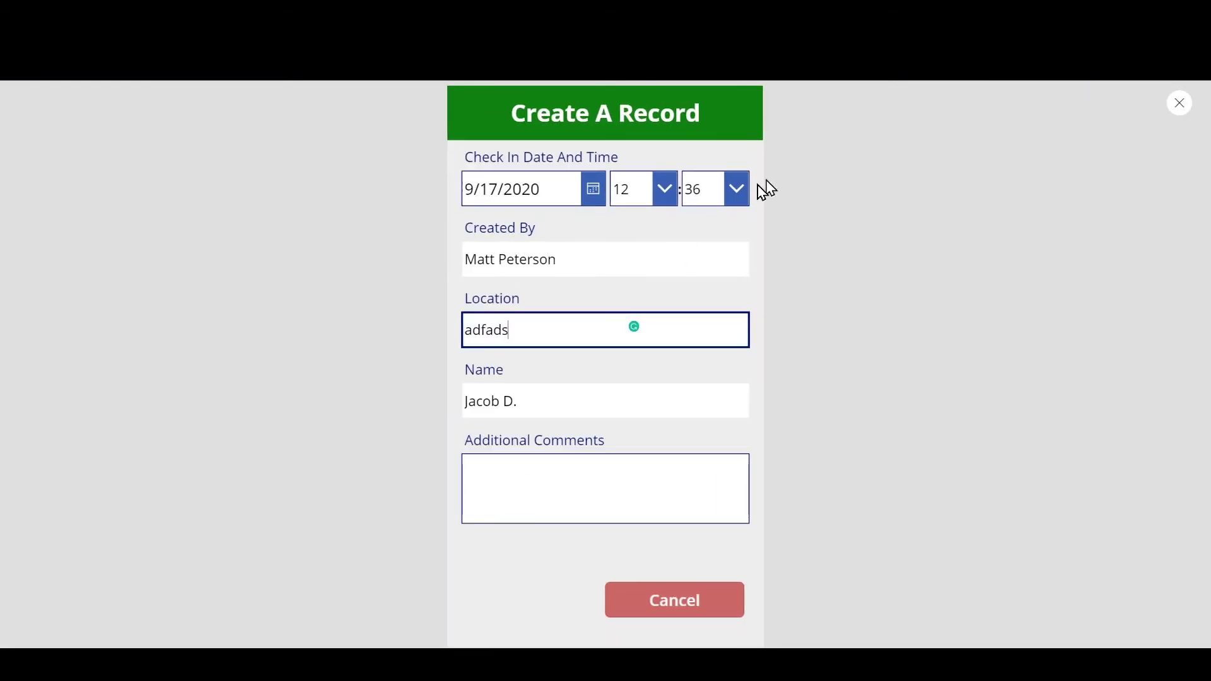
pyautogui.click(736, 192)
pyautogui.click(700, 396)
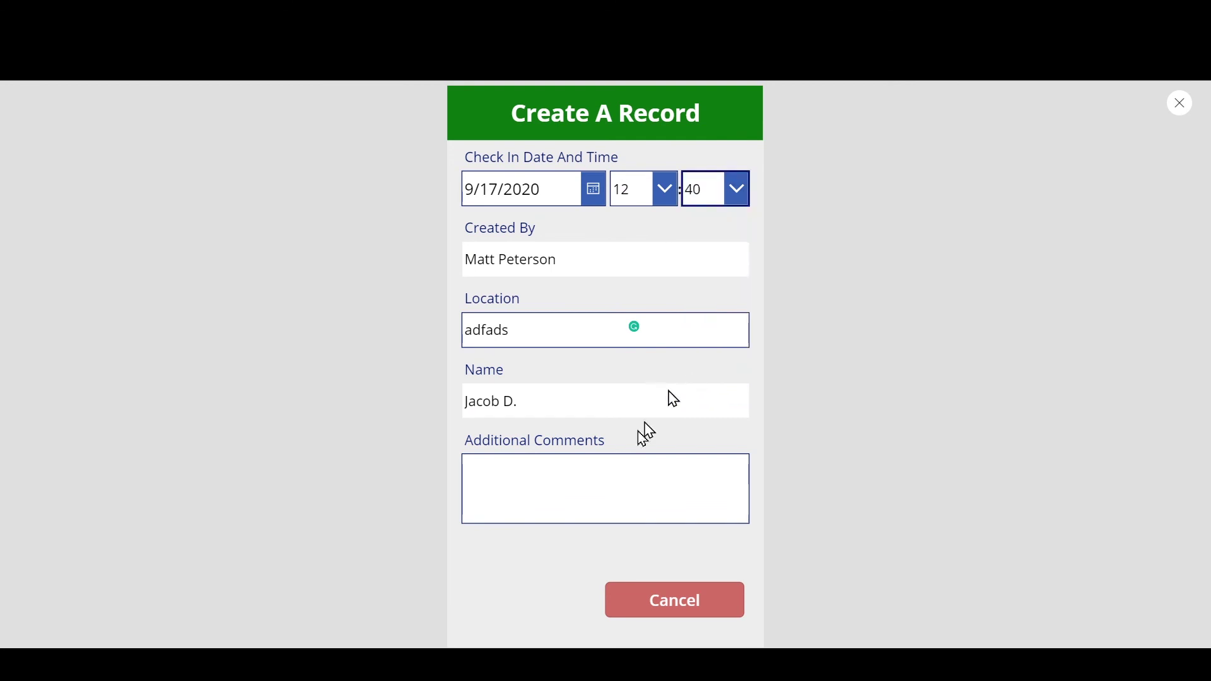
pyautogui.click(554, 488)
pyautogui.write('adfafa')
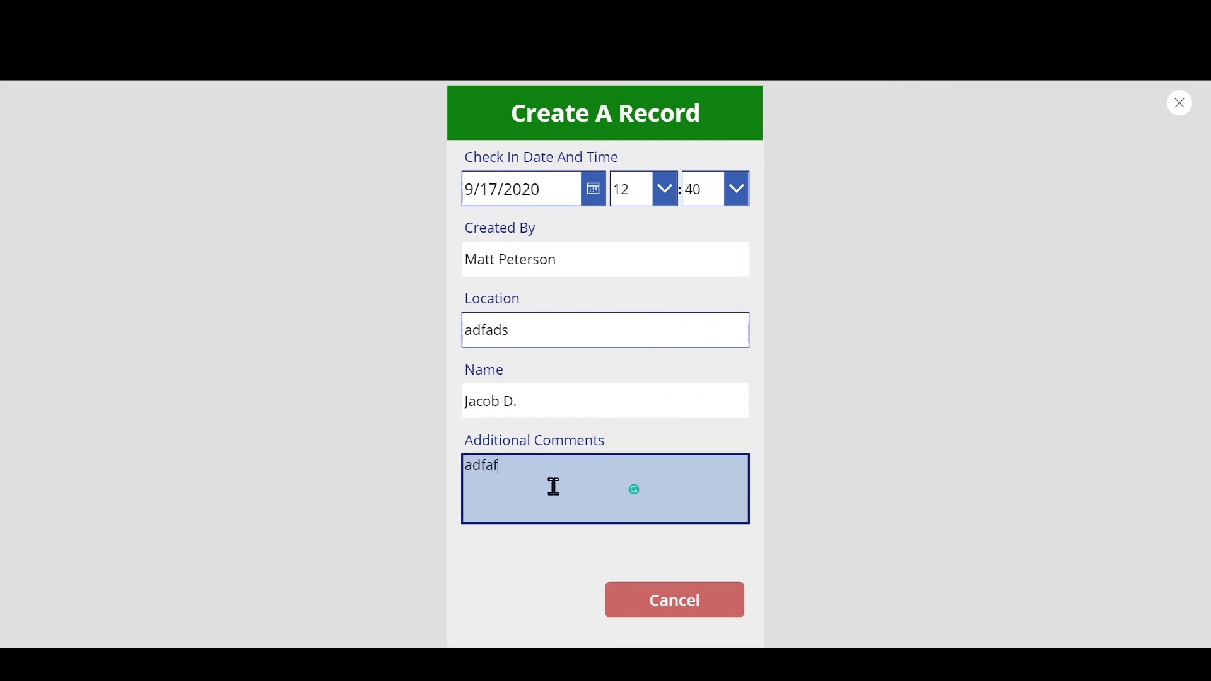
pyautogui.click(675, 603)
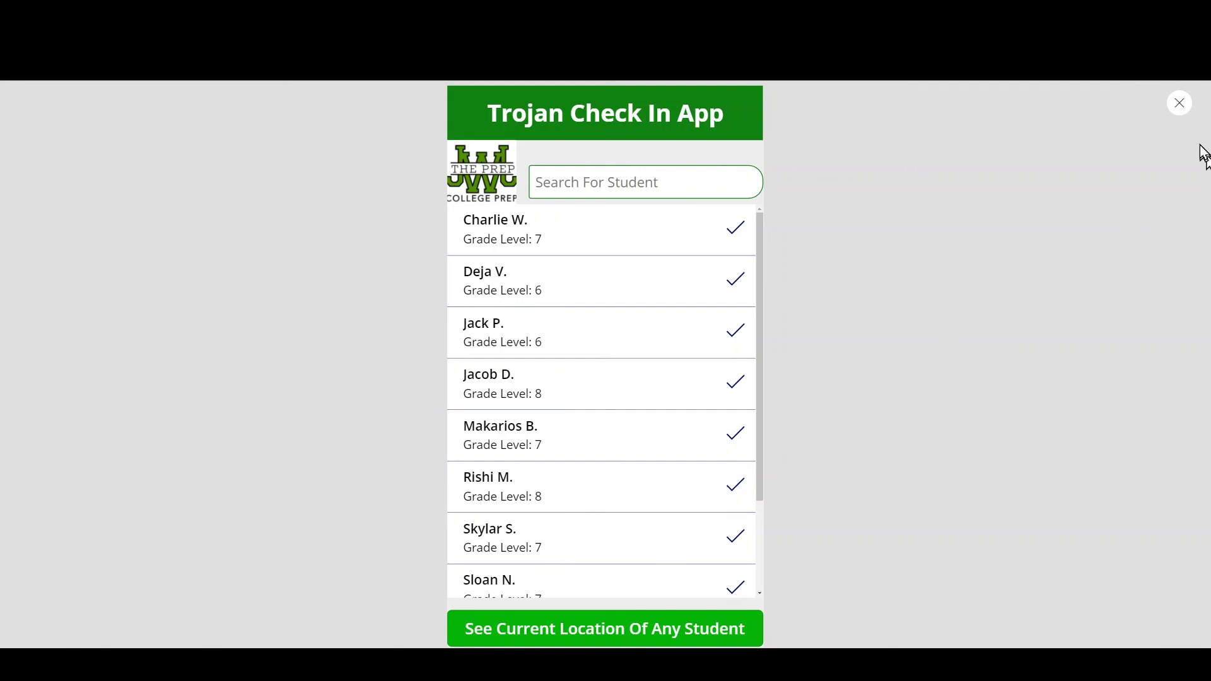
pyautogui.click(1179, 116)
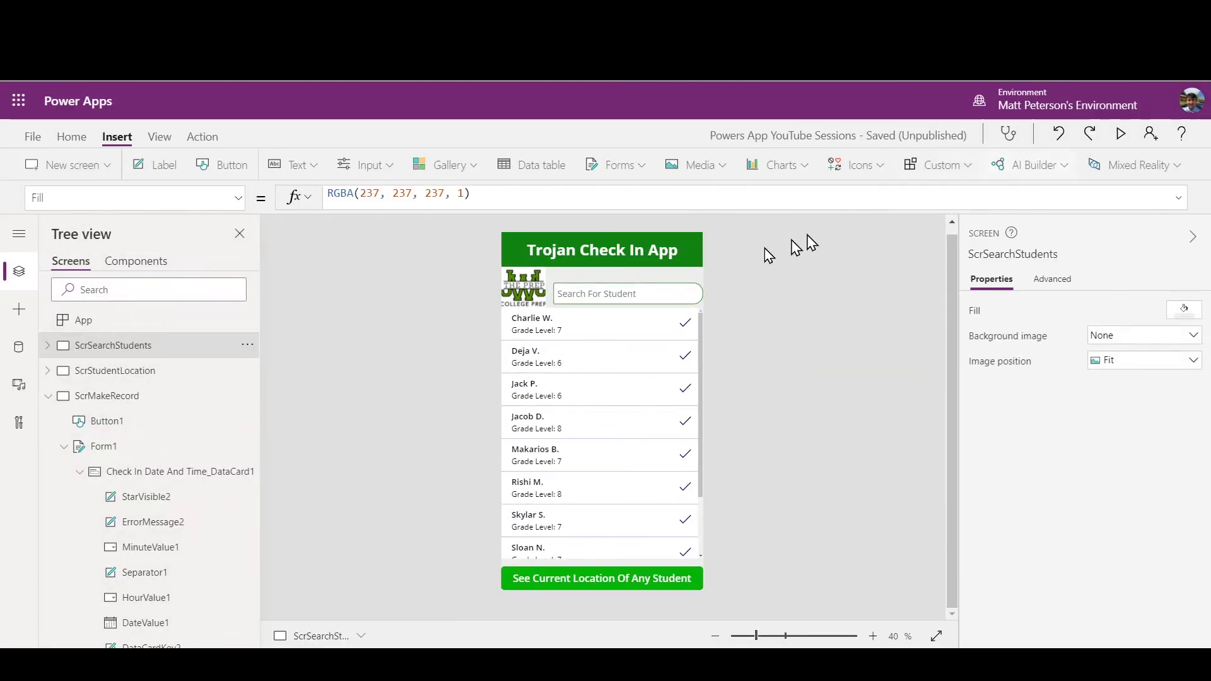
# Add a button beside Cancel on ScrMakeRecord at X 20, Y 1005, and label it Submit
pyautogui.click(94, 399)
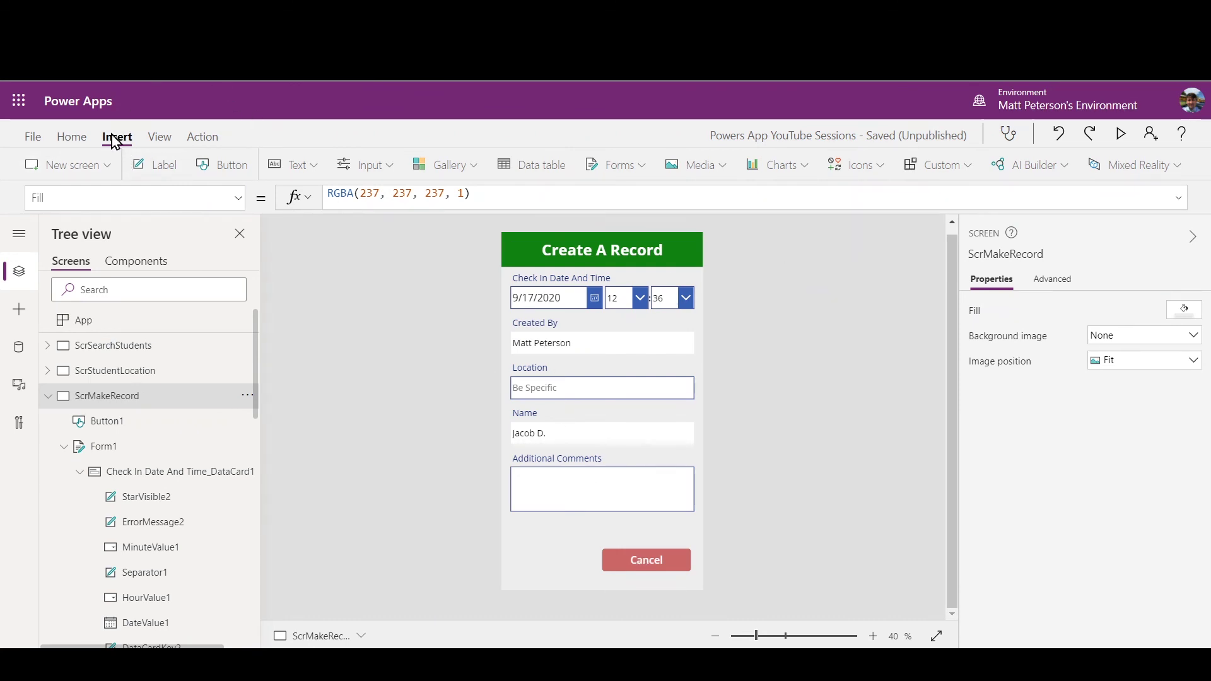
pyautogui.click(223, 167)
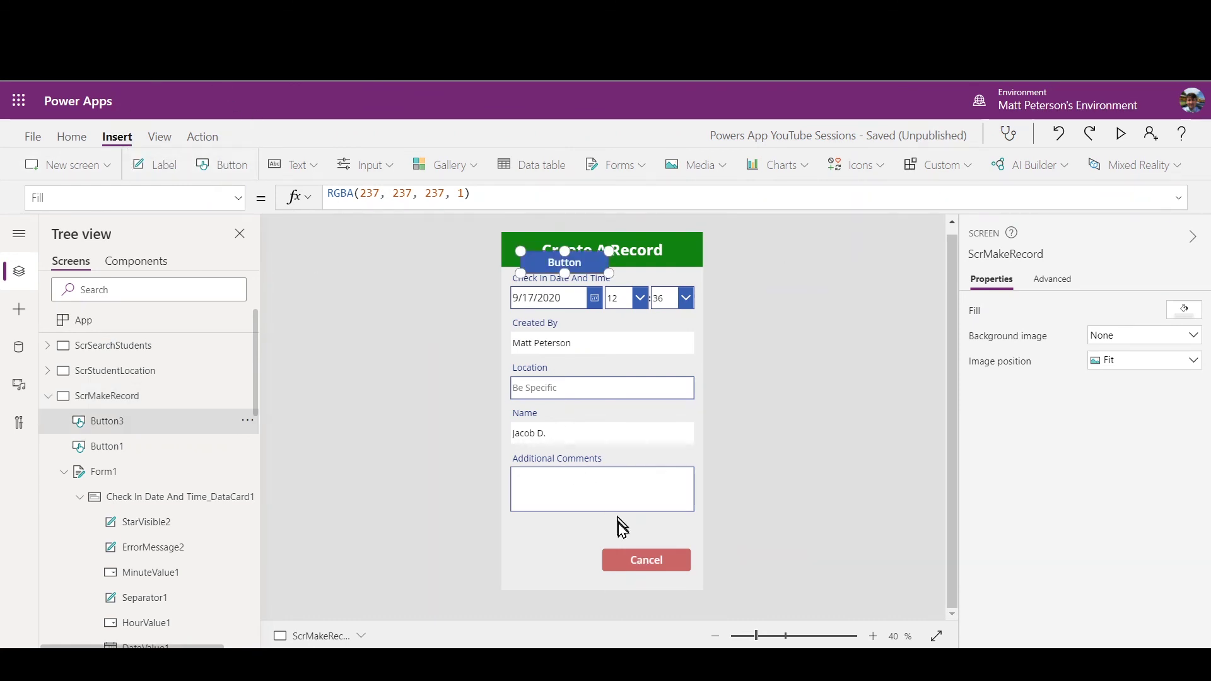
pyautogui.moveTo(566, 263); pyautogui.dragTo(558, 561)
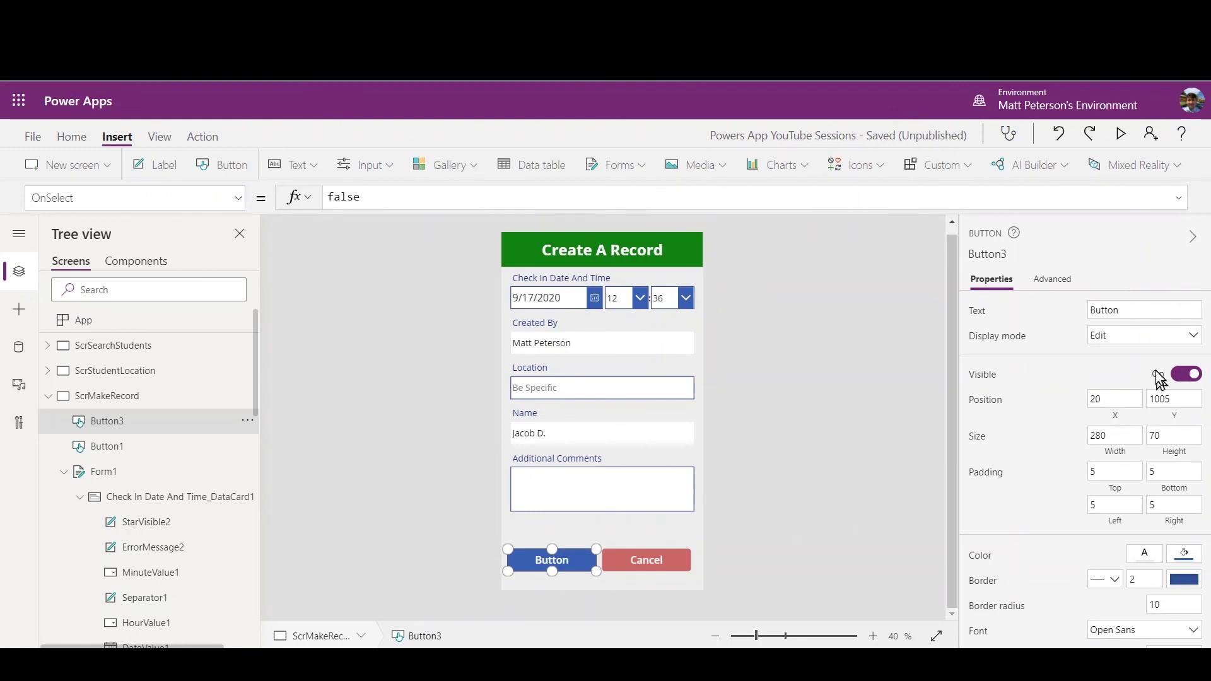
pyautogui.click(1126, 308)
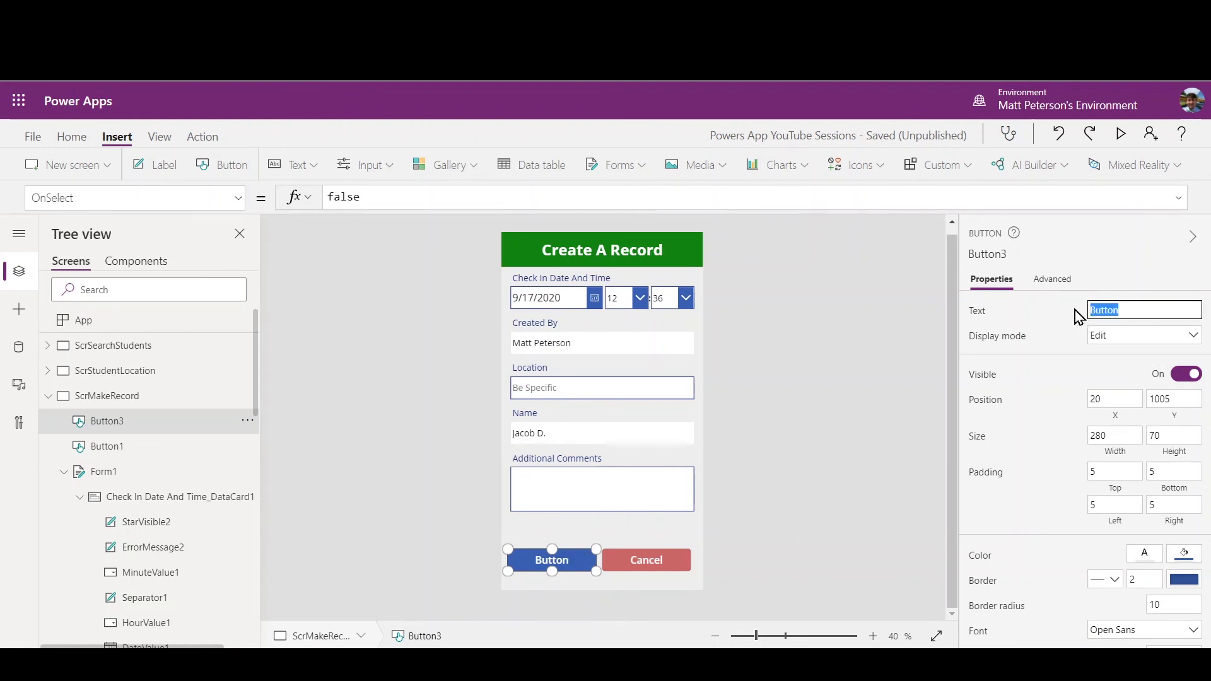
pyautogui.write('Submit')
pyautogui.click(789, 526)
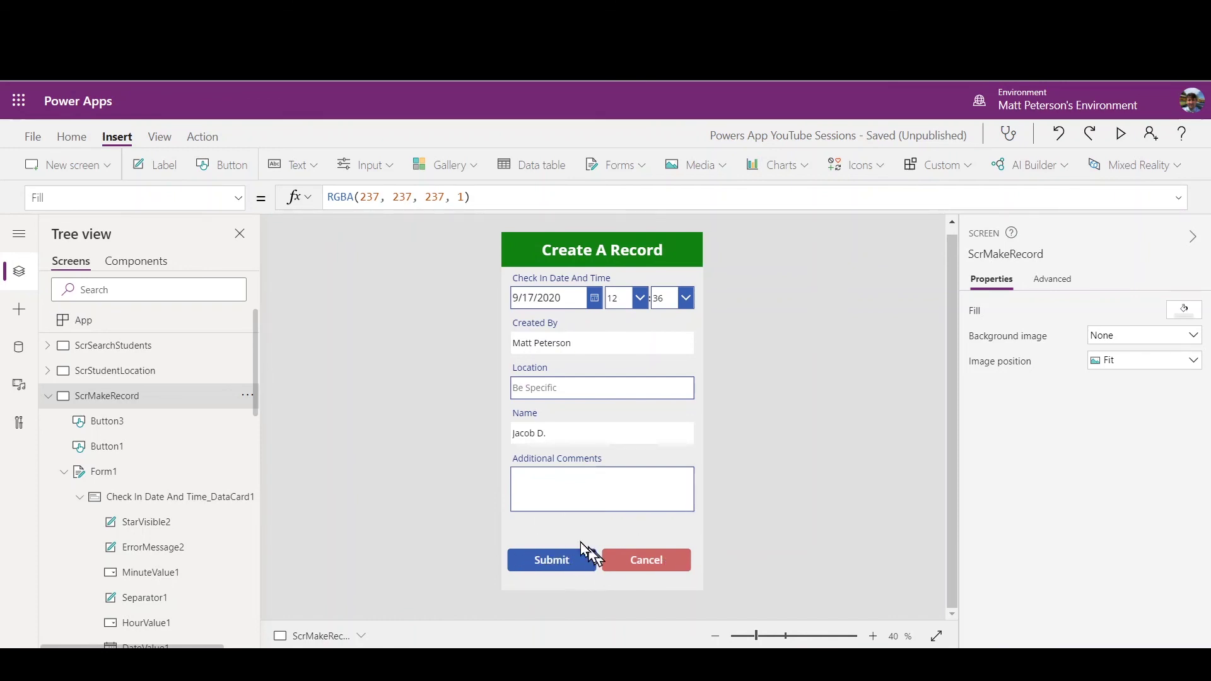
# Set the OnSelect of the Submit button to SubmitForm(Form1)
pyautogui.click(534, 558)
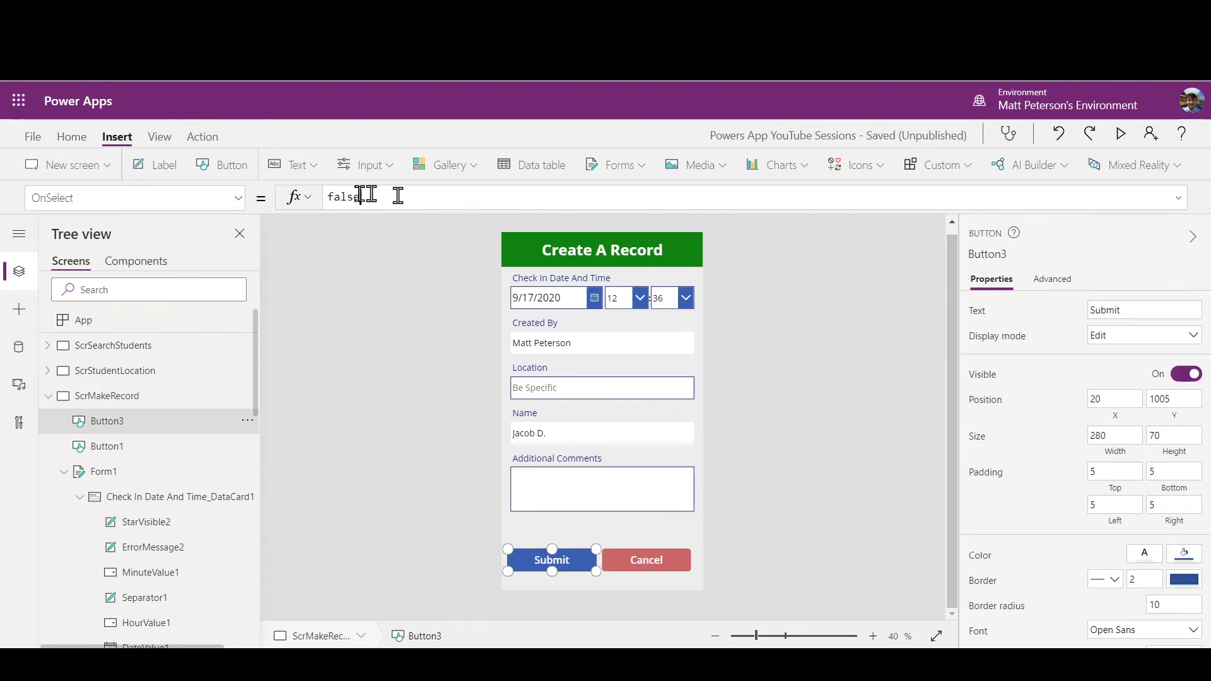
pyautogui.moveTo(364, 197); pyautogui.dragTo(325, 197)
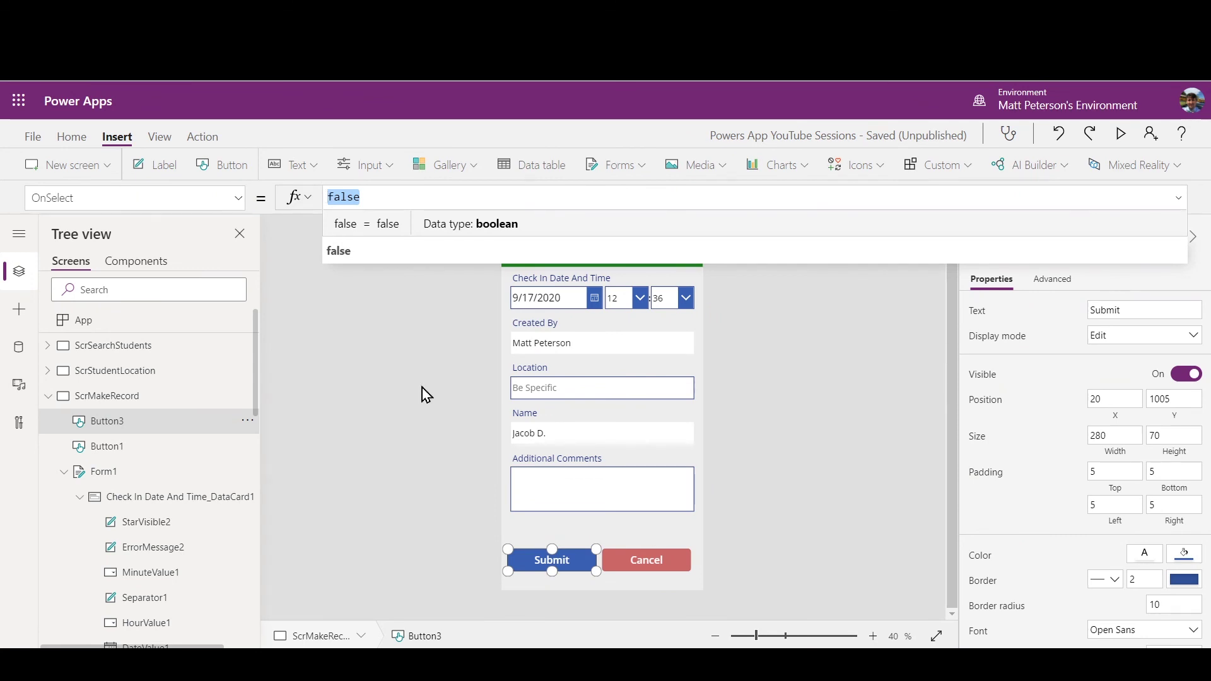
pyautogui.write('SubmitForm(')
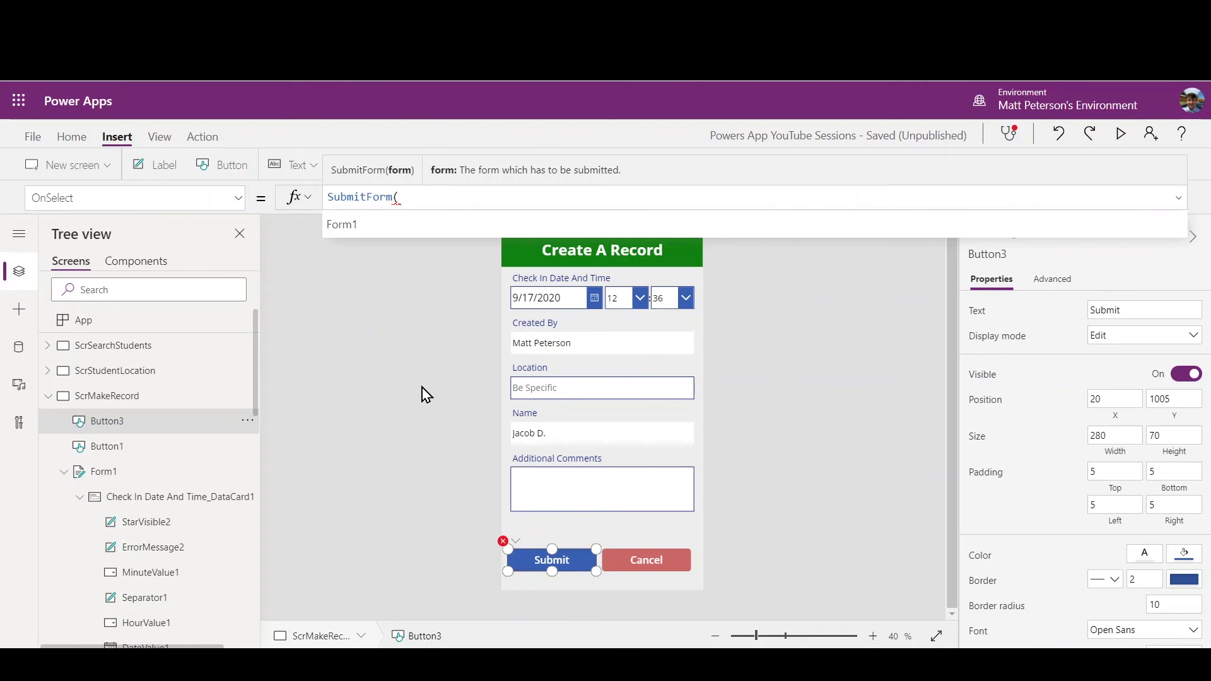
pyautogui.press('Tab')
pyautogui.write(')')
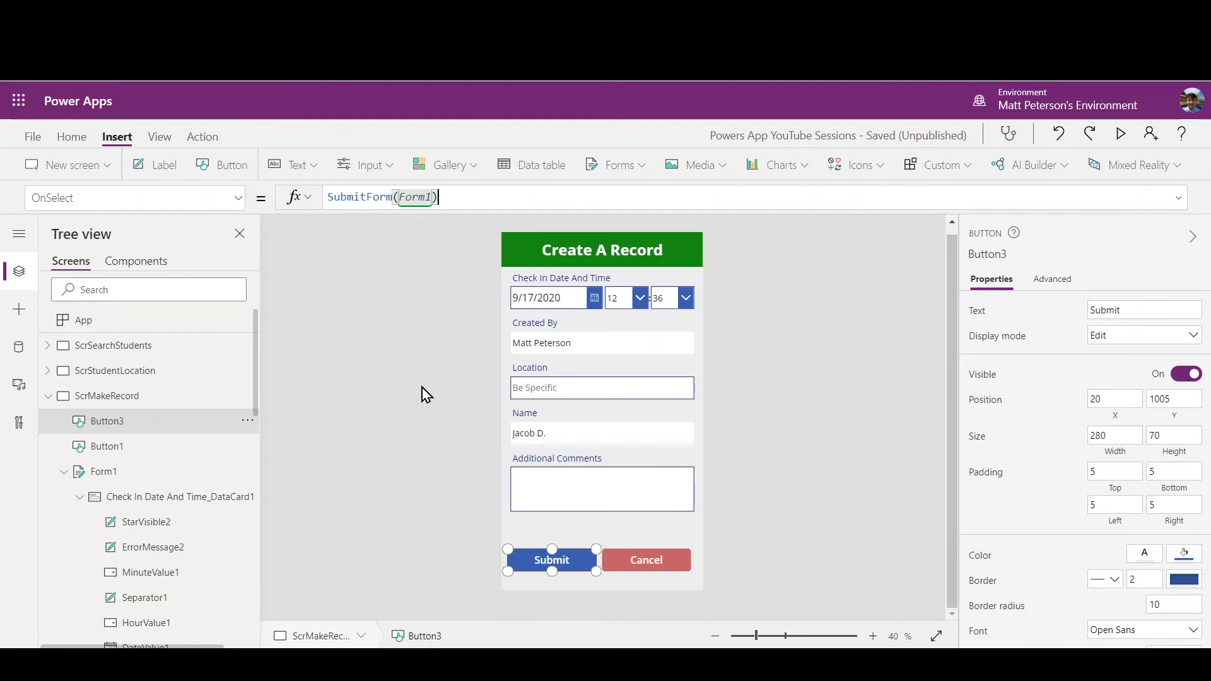
# Save the app and extend the Submit button's OnSelect with ;NewForm(Form1)
pyautogui.write(';')
pyautogui.hotkey('ctrl', 's')
pyautogui.write('new')
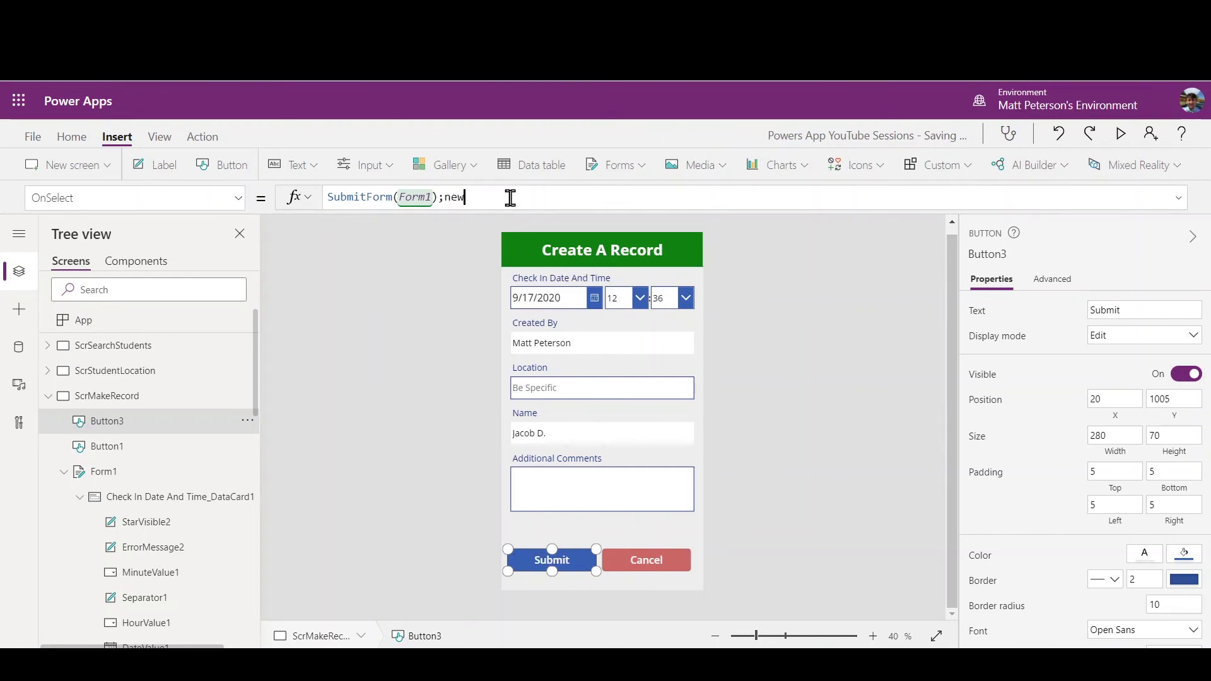
pyautogui.write('Form(')
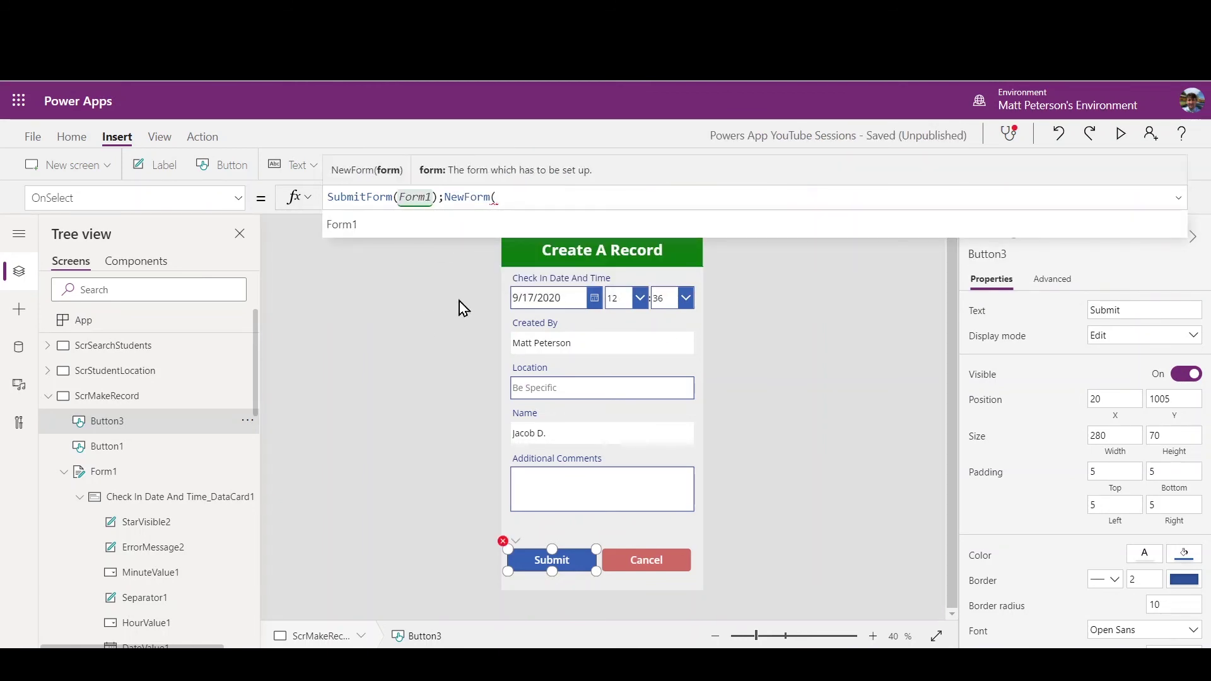
pyautogui.press('Tab')
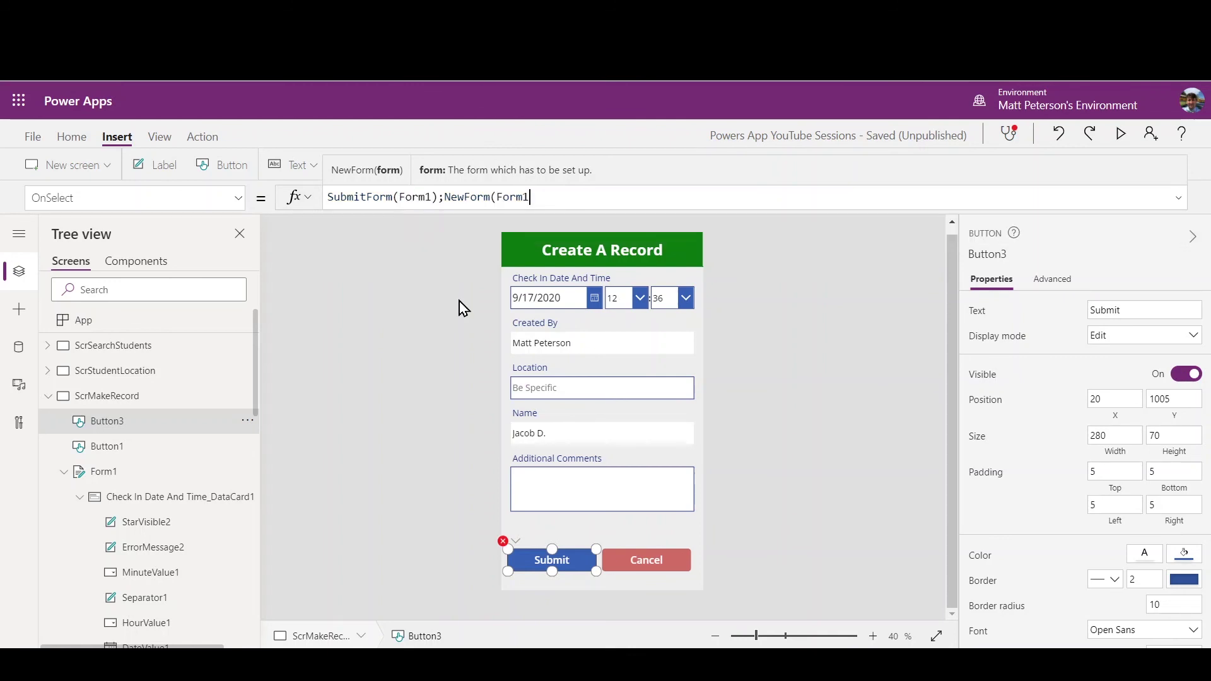
pyautogui.write(')')
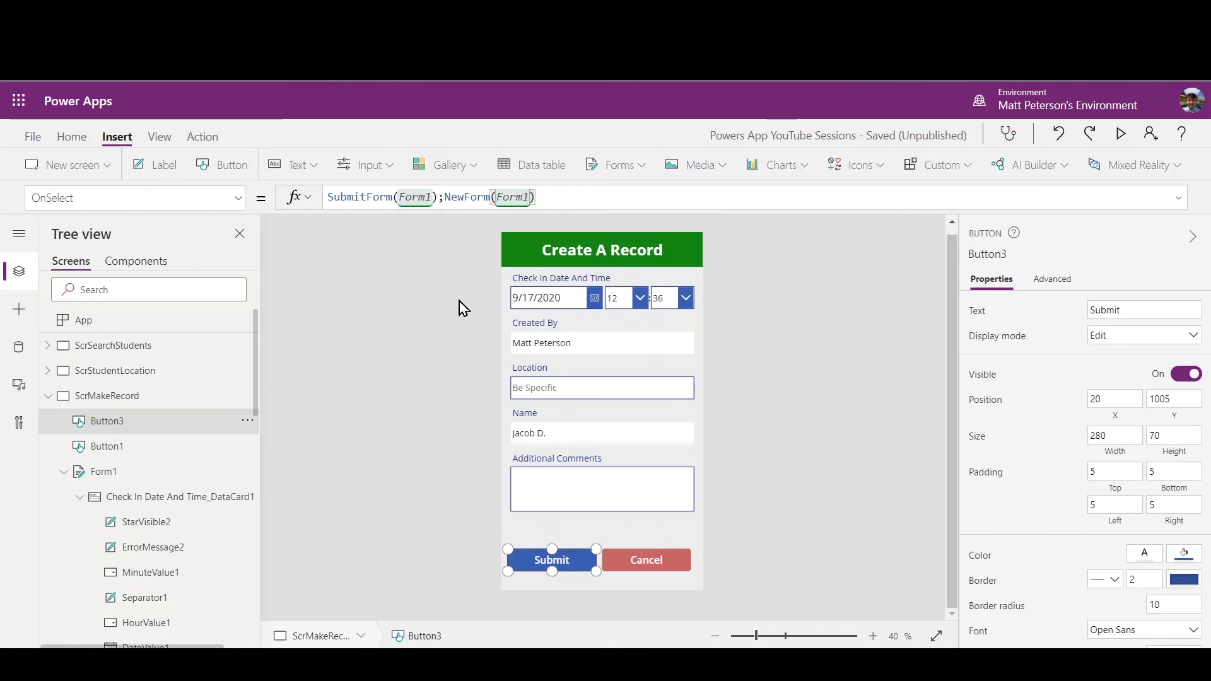
# Append ;Navigate(ScrSearchStudents,ScreenTransition.Fade) to the Submit button's OnSelect formula
pyautogui.write(';')
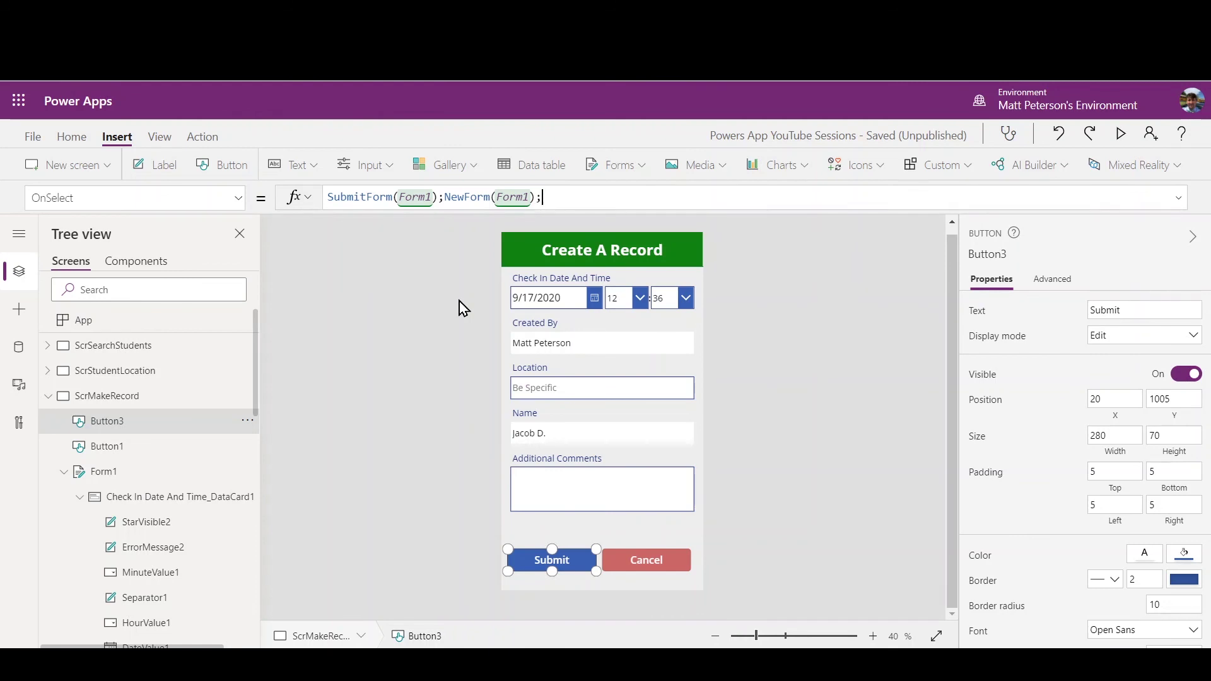
pyautogui.write('na')
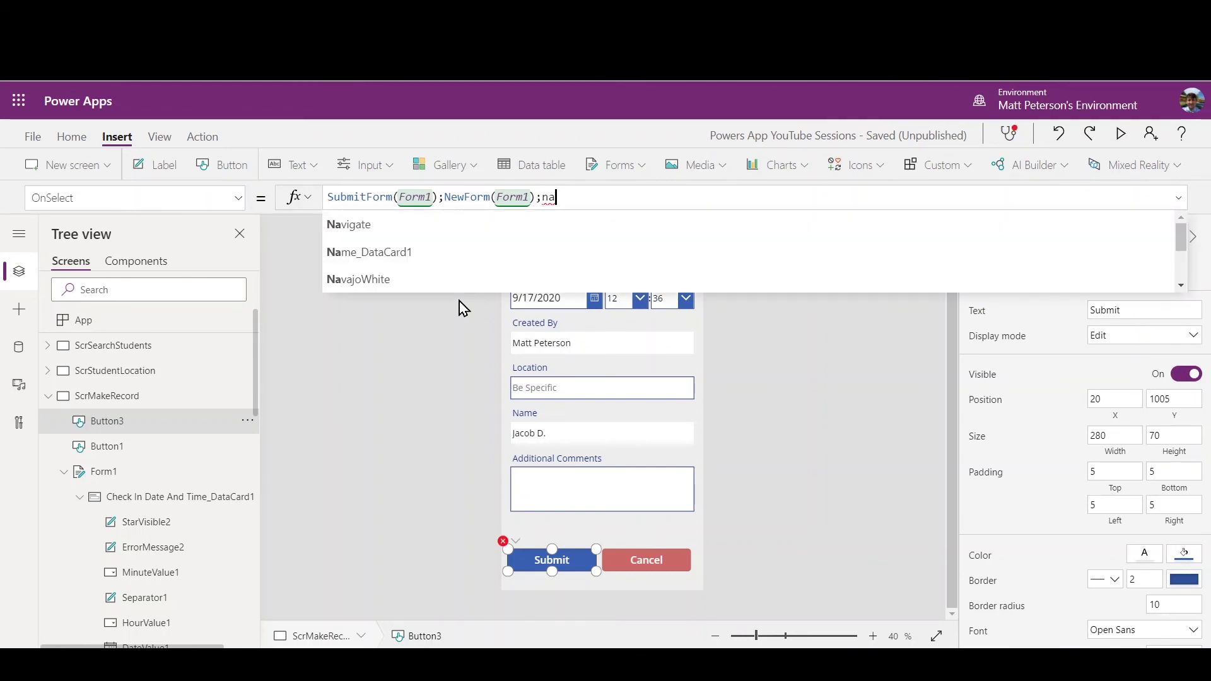
pyautogui.press('Tab')
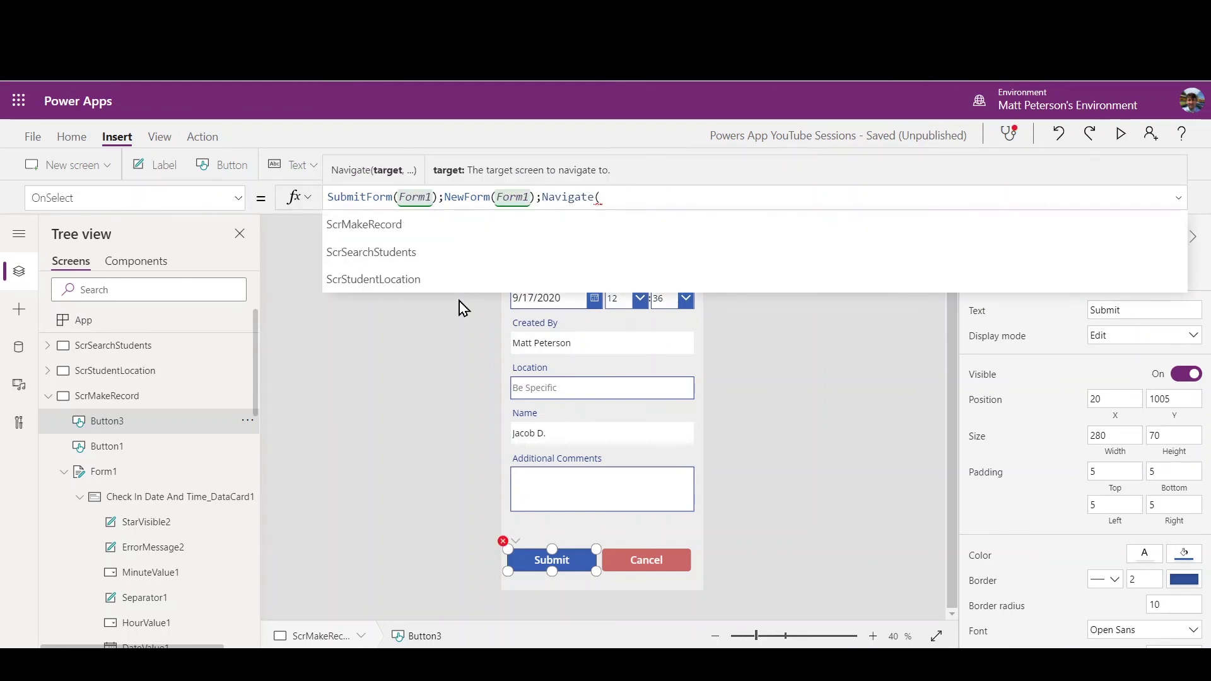
pyautogui.click(408, 253)
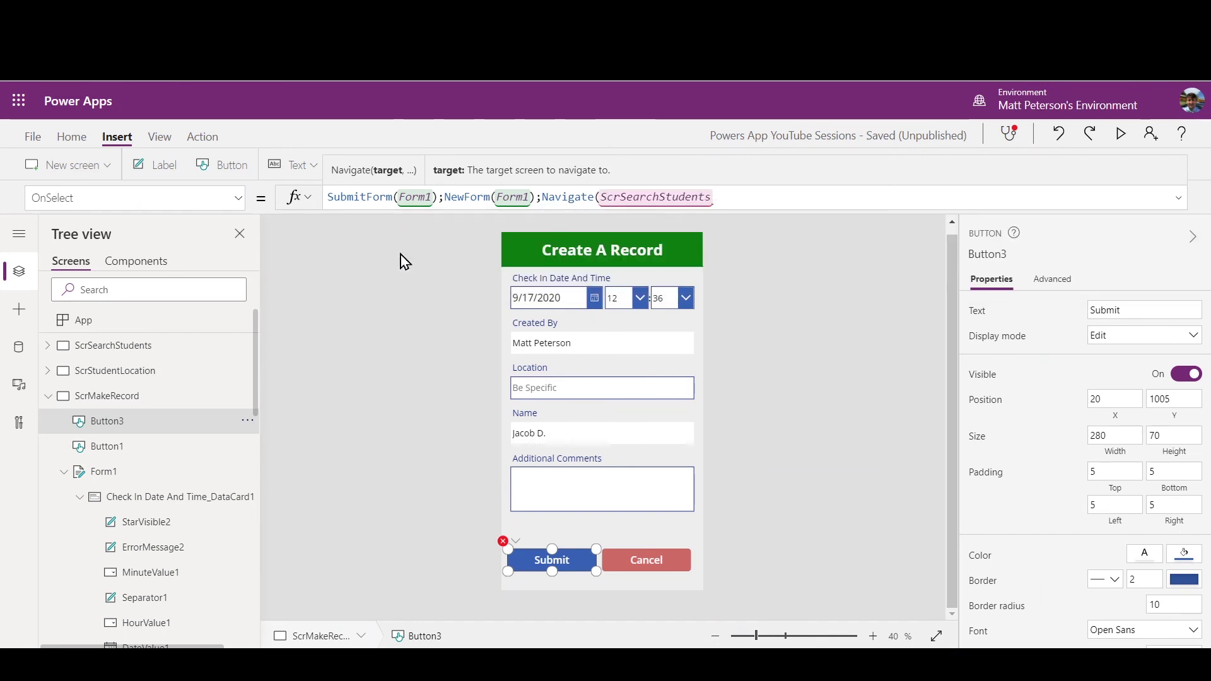
pyautogui.write(',')
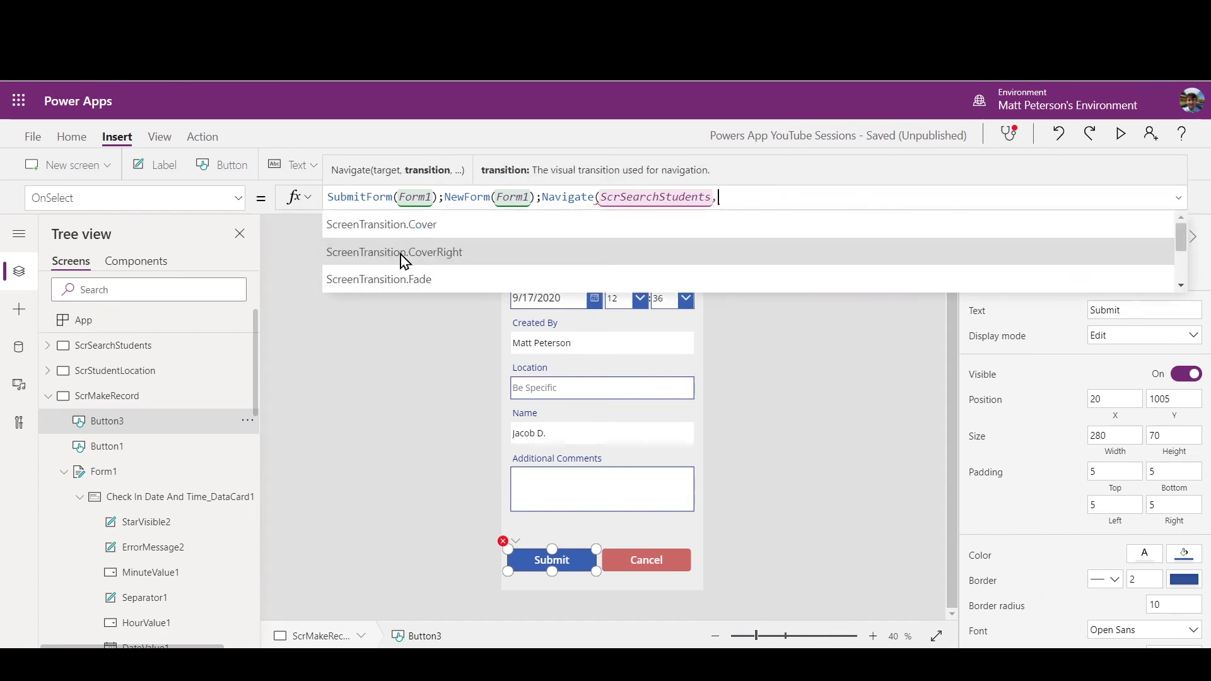
pyautogui.click(405, 275)
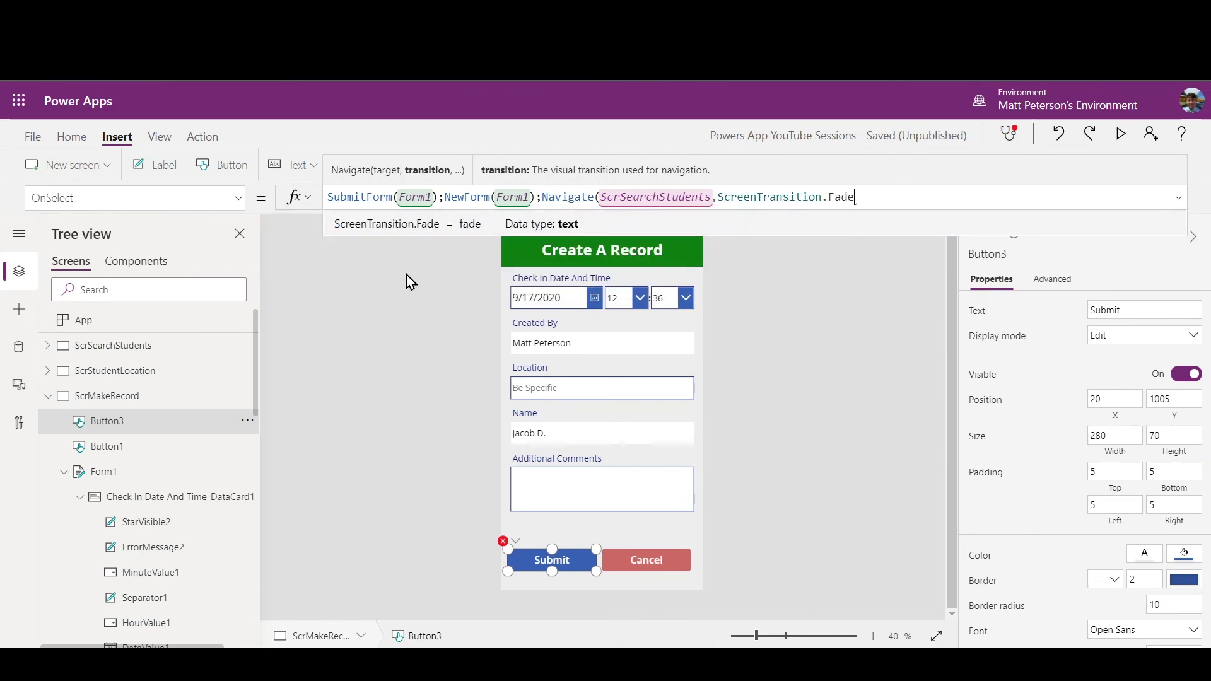
pyautogui.write(')')
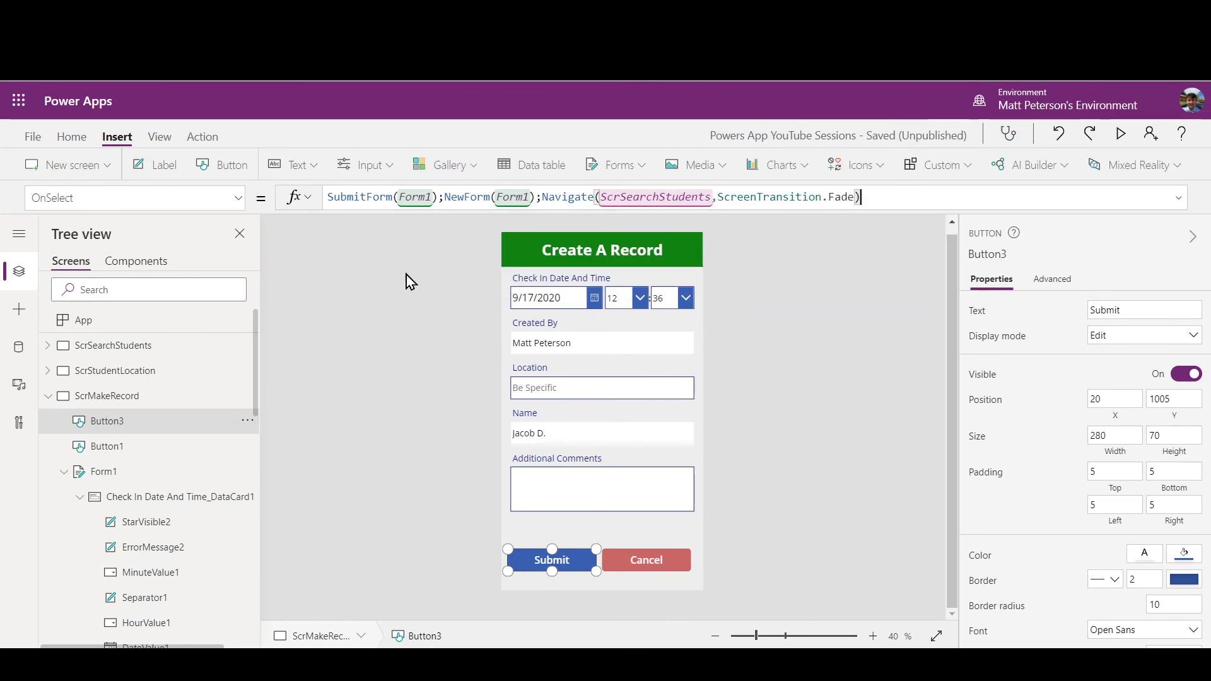
pyautogui.click(405, 358)
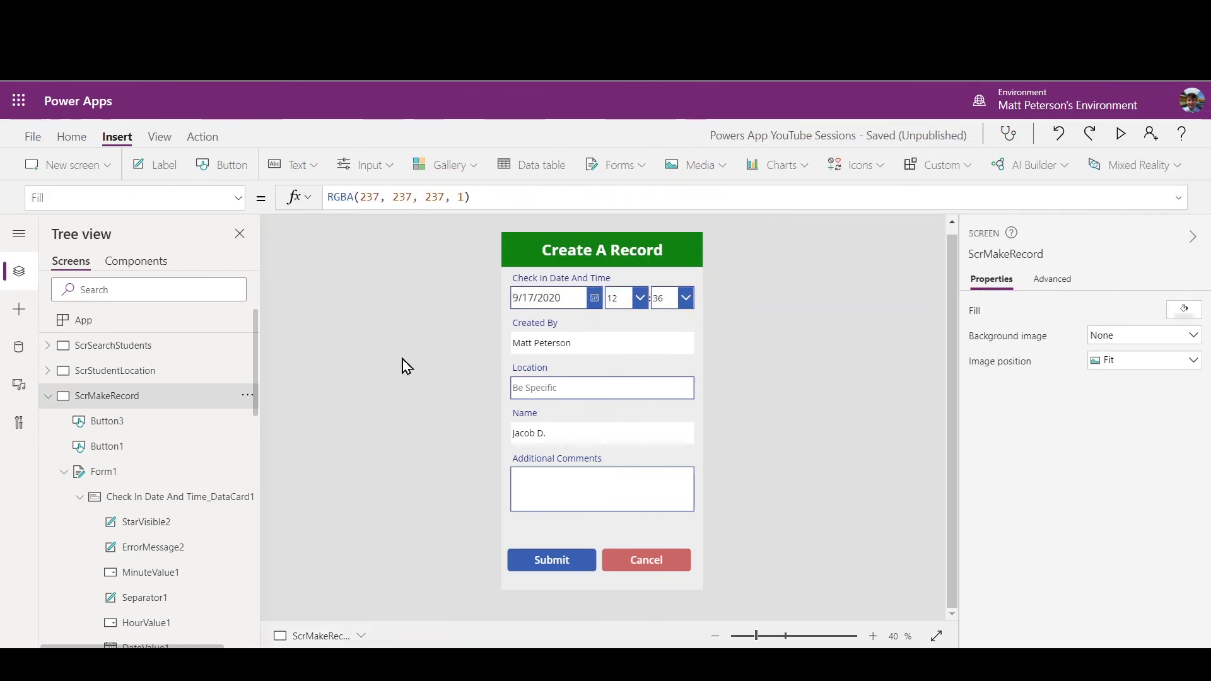
# Preview the app from ScrSearchStudents and open a new record for the seventh listed student
pyautogui.click(116, 346)
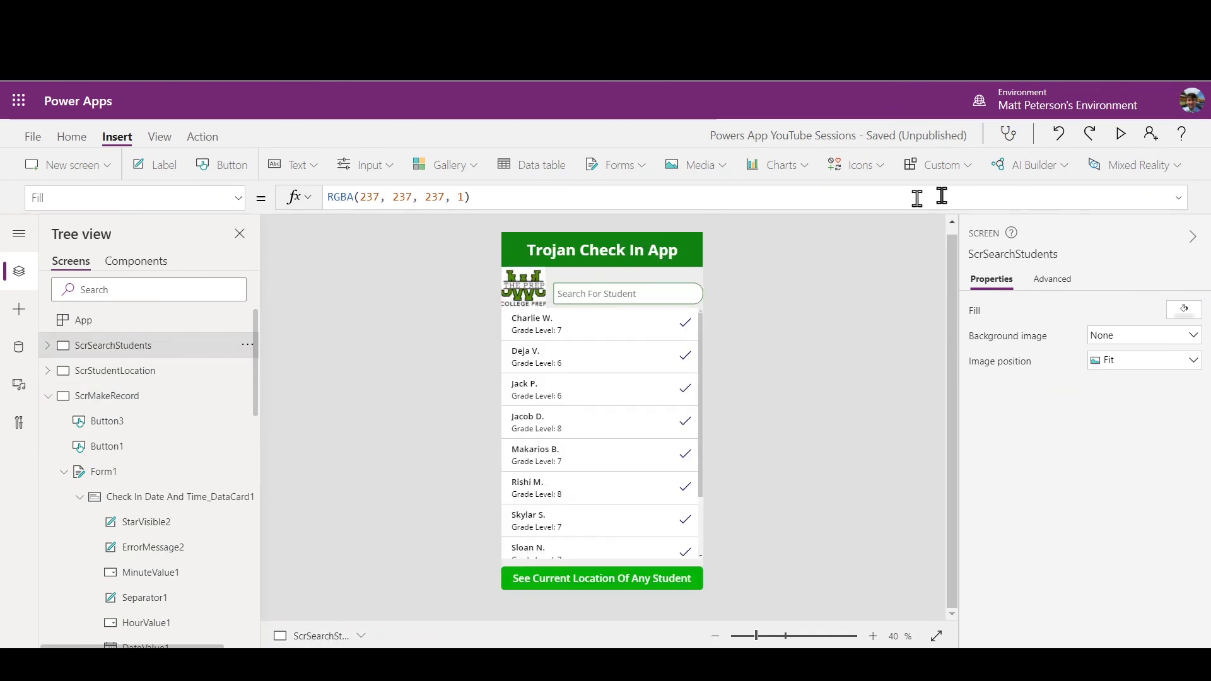
pyautogui.click(1121, 133)
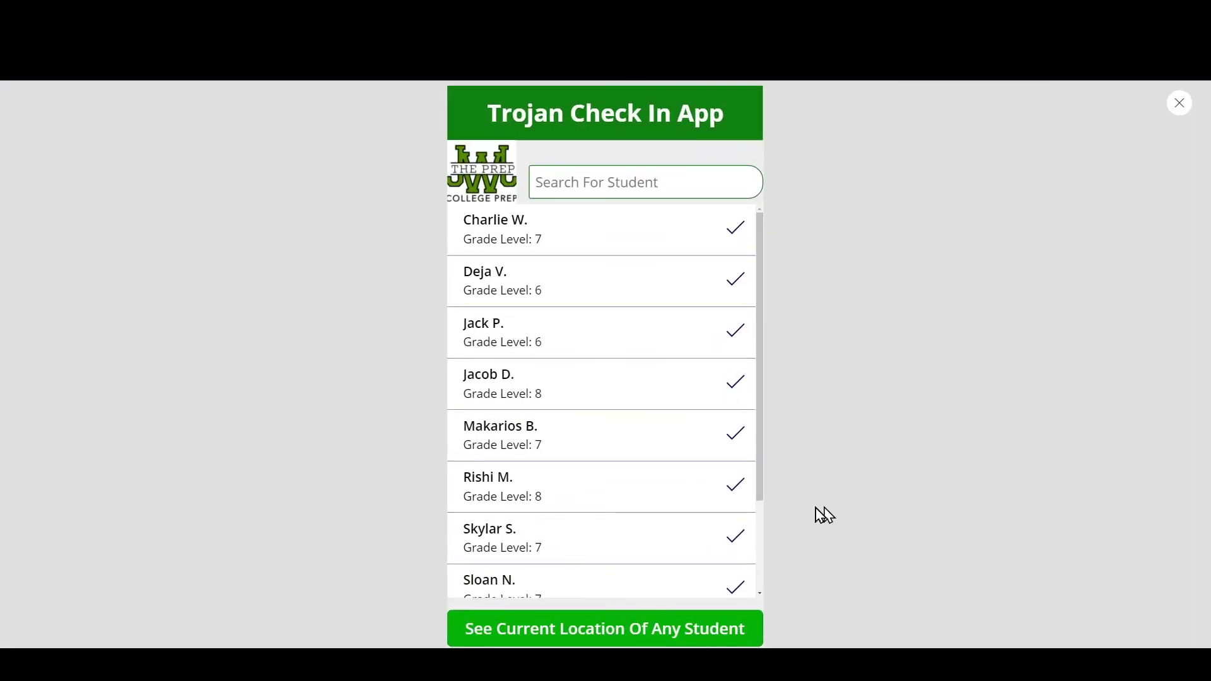
pyautogui.click(738, 538)
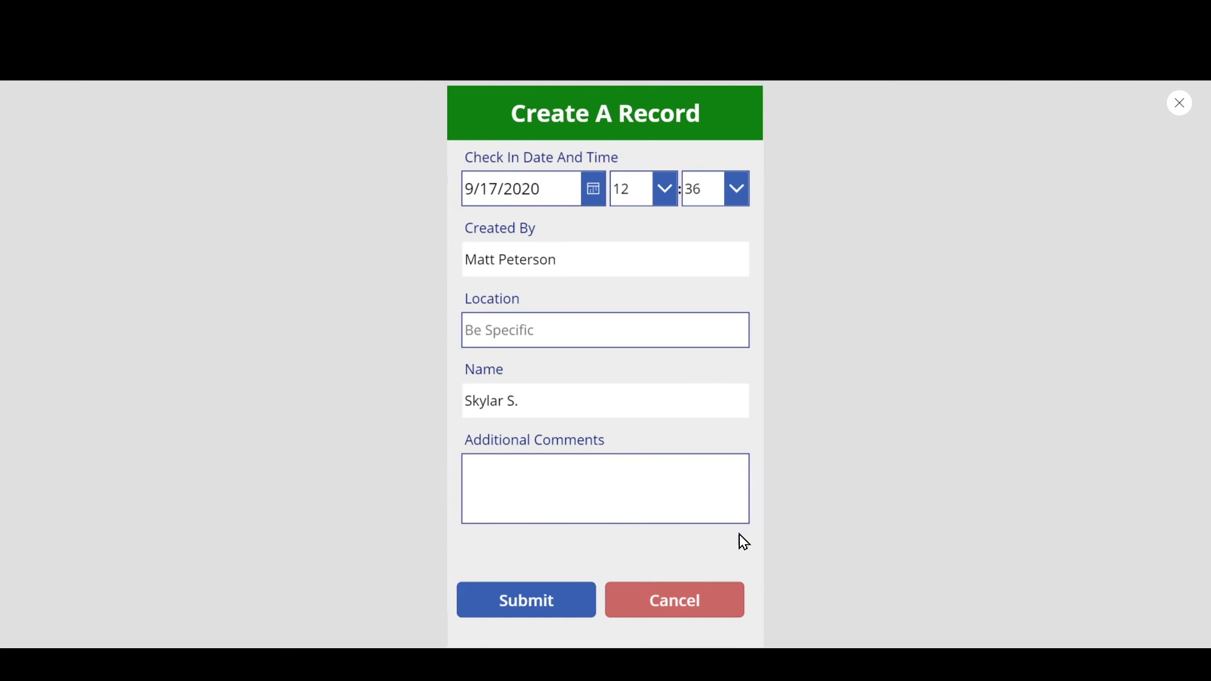
# Submit the record with Location Nurse's Office and Additional Comments Running a fever, and open the list of current student locations
pyautogui.click(590, 324)
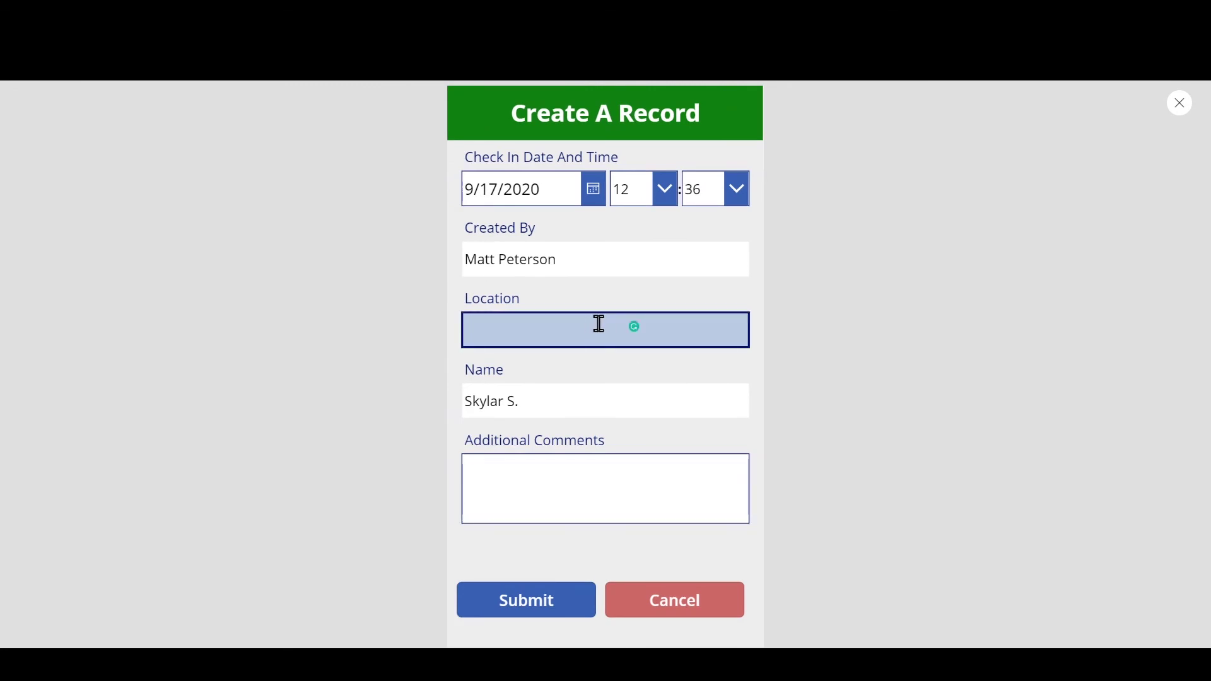
pyautogui.write("Nurse's Office")
pyautogui.click(544, 484)
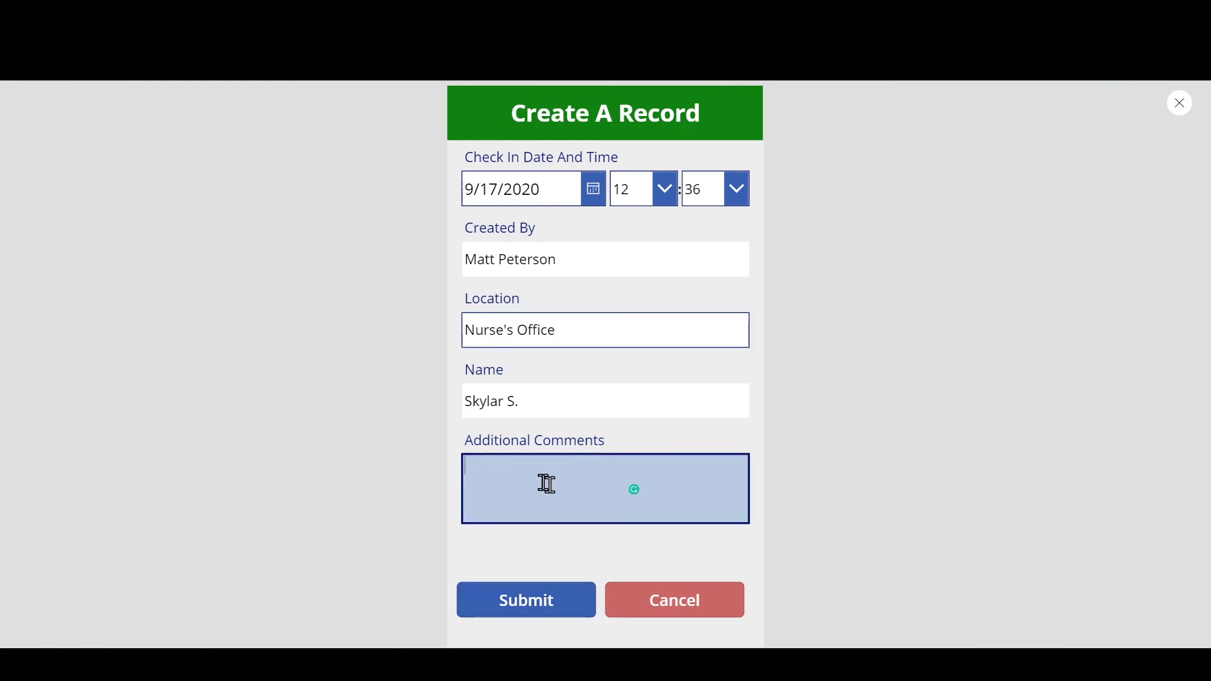
pyautogui.write('Running af e')
pyautogui.press('BackSpace')
pyautogui.press('BackSpace')
pyautogui.press('BackSpace')
pyautogui.write('fever')
pyautogui.click(532, 598)
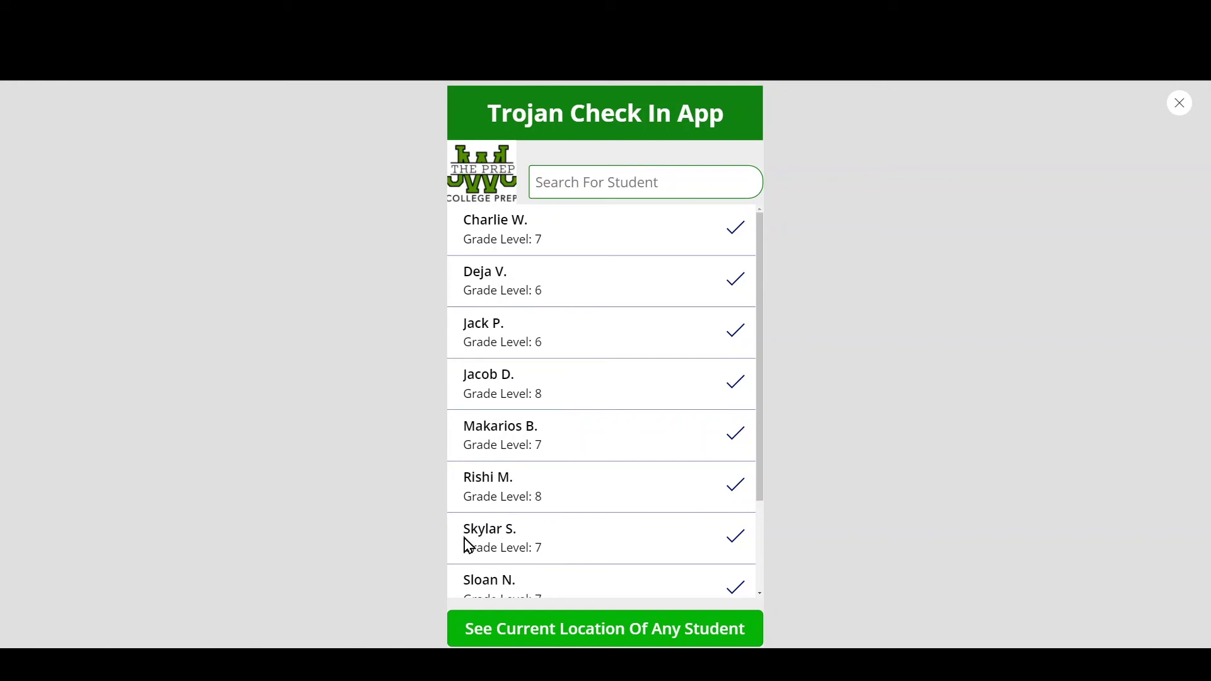
pyautogui.click(622, 635)
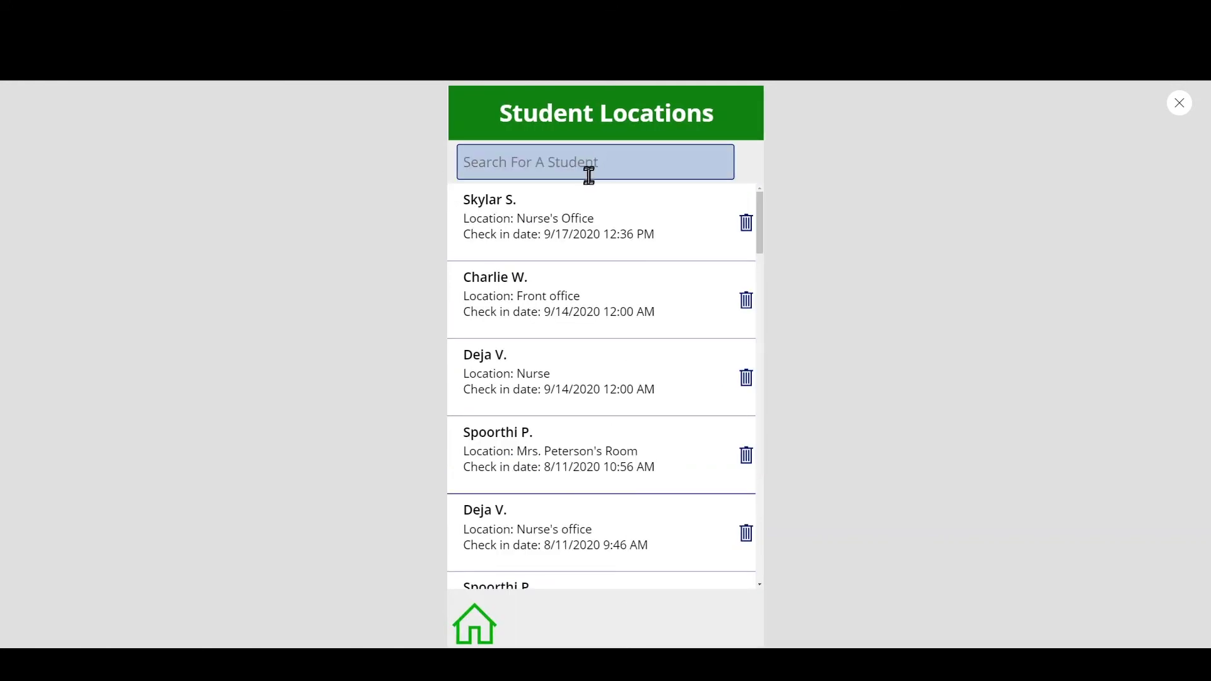